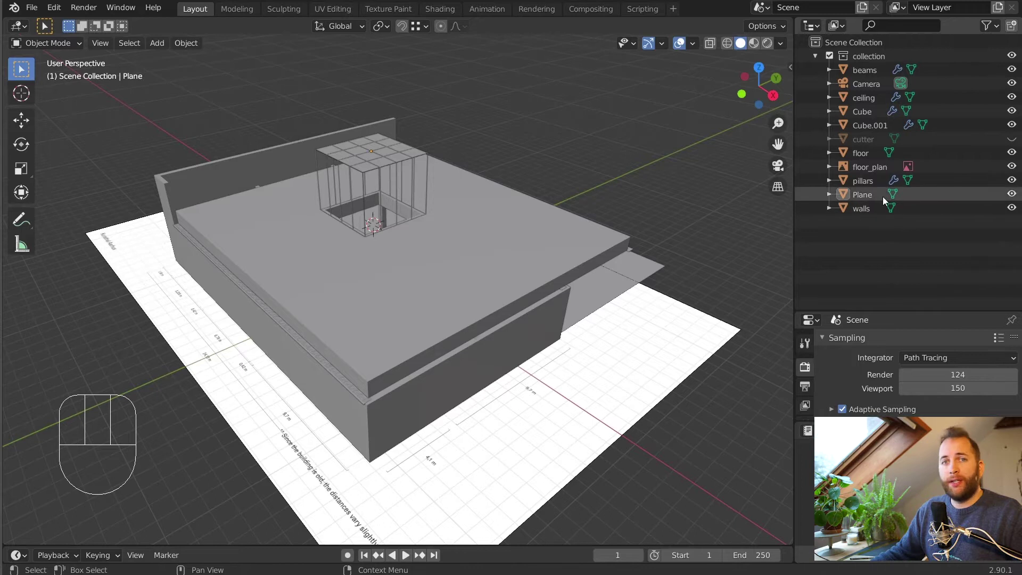
Rename the Plane object above the ceiling opening as roof
{"action": "middle_click_drag", "start_coordinate": [765, 164], "coordinate": [563, 157]}
{"action": "left_click", "coordinate": [864, 194]}
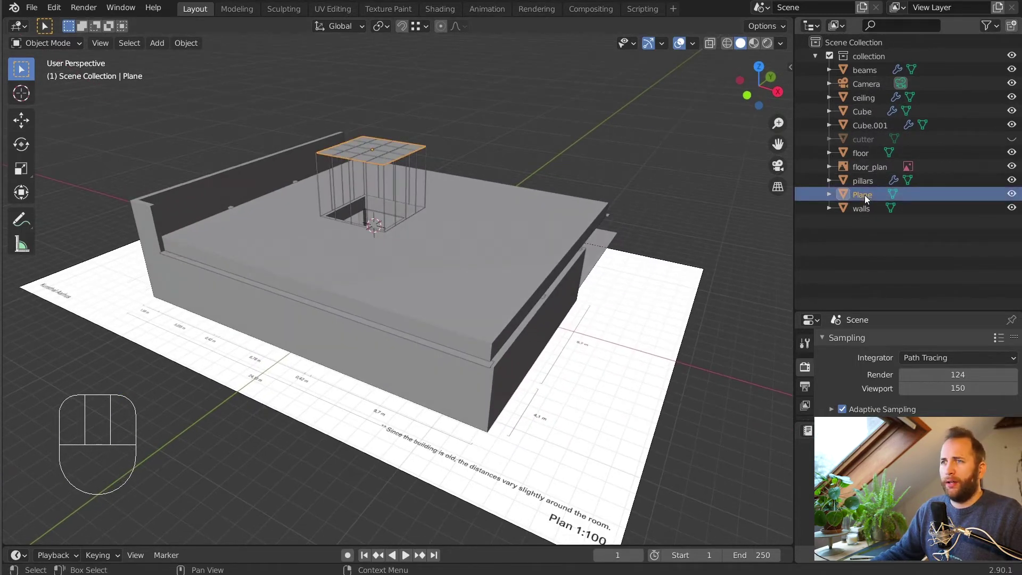
{"action": "middle_click_drag", "start_coordinate": [477, 165], "coordinate": [603, 174]}
{"action": "middle_click_drag", "start_coordinate": [350, 174], "coordinate": [457, 168], "text": "shift"}
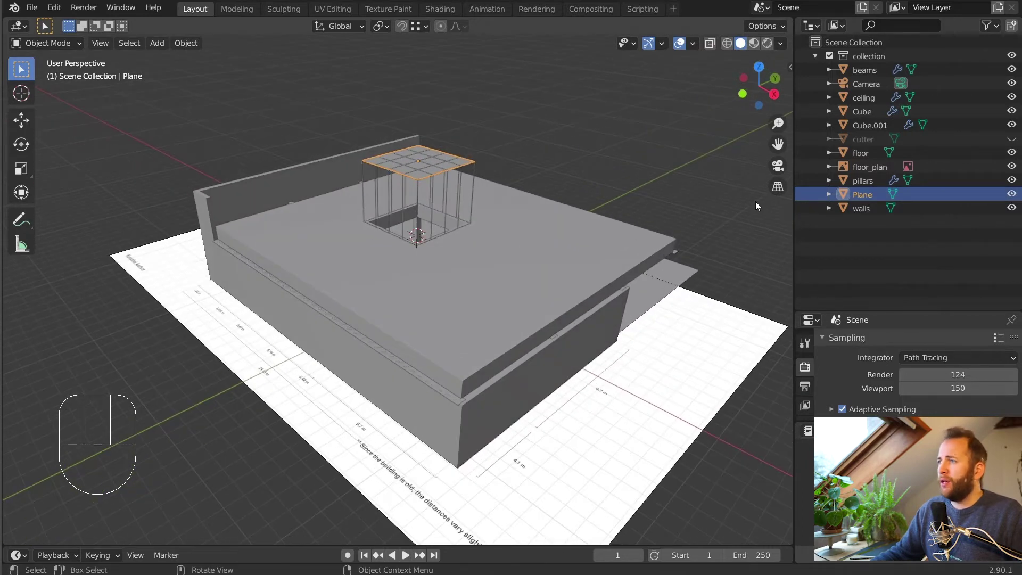
{"action": "double_click", "coordinate": [867, 194]}
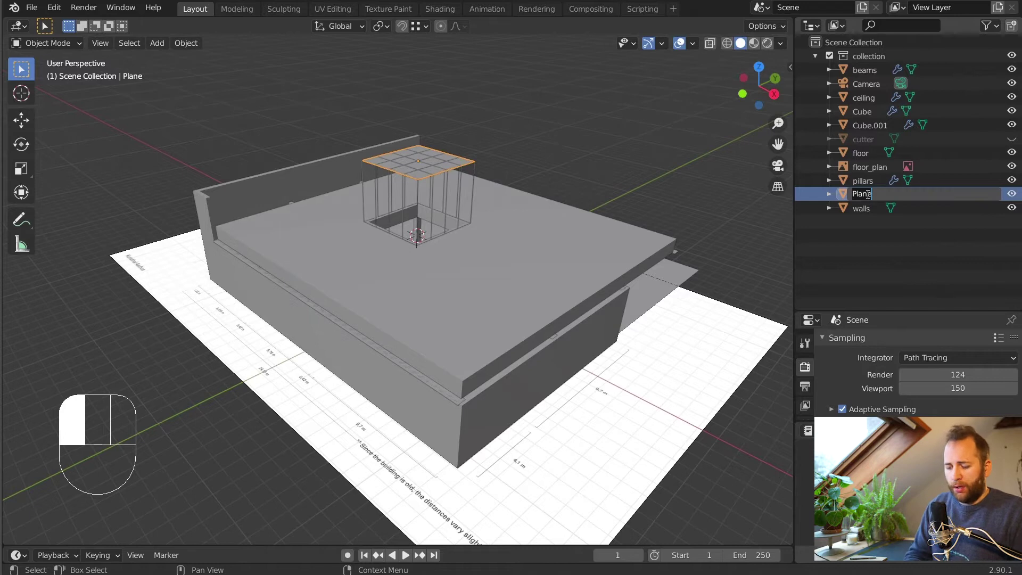
{"action": "type", "text": "roo"}
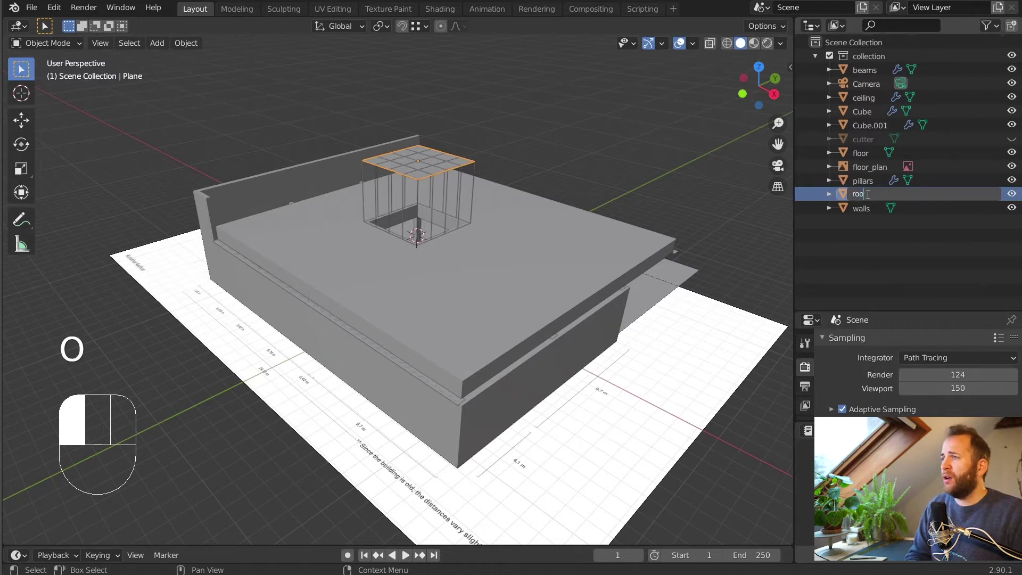
{"action": "type", "text": "f"}
{"action": "key", "text": "Return"}
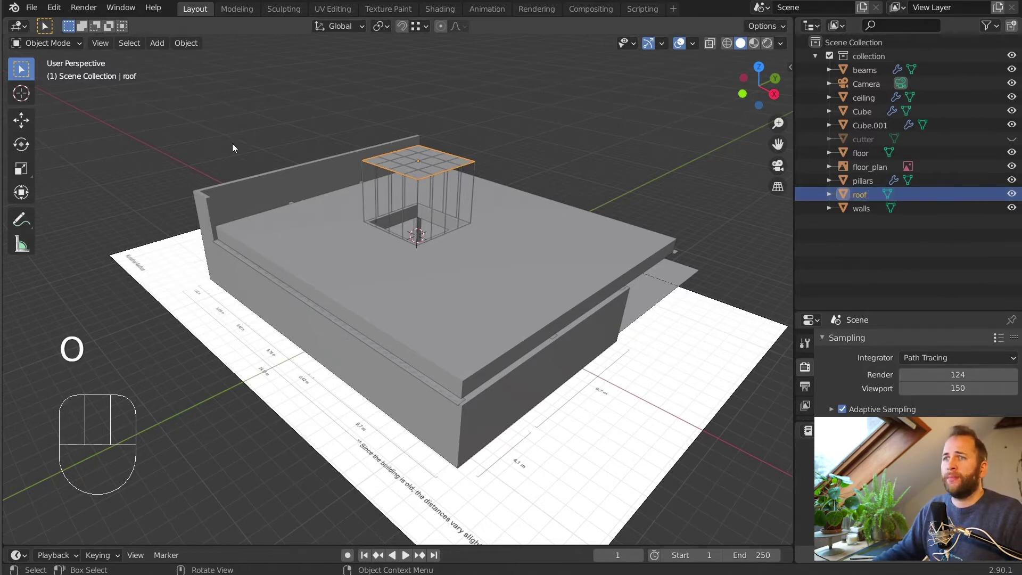
Rename the Cube object as beams
{"action": "left_click", "coordinate": [864, 125]}
{"action": "left_click", "coordinate": [867, 112]}
{"action": "left_click", "coordinate": [868, 124]}
{"action": "left_click", "coordinate": [867, 112]}
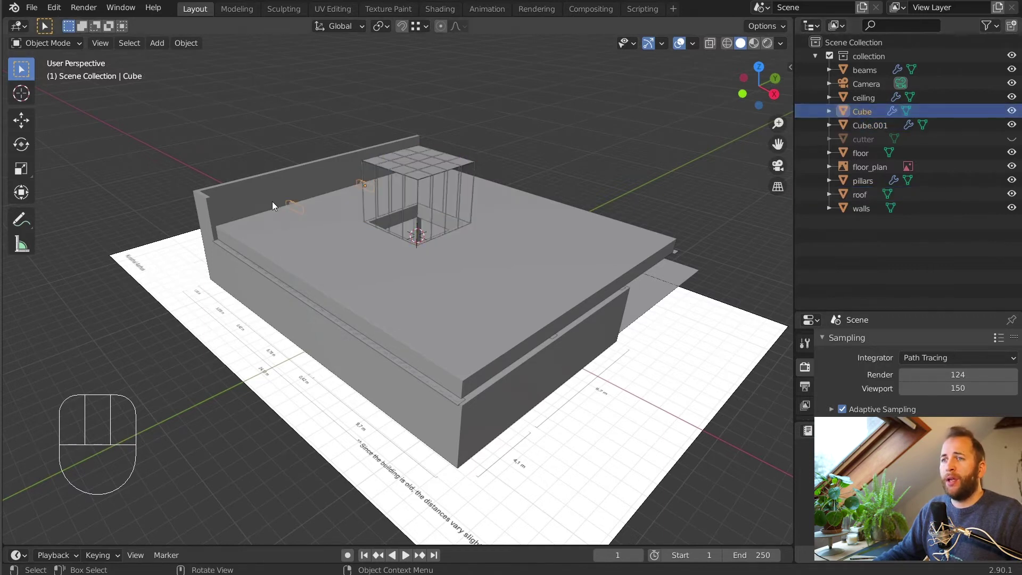
{"action": "double_click", "coordinate": [862, 111]}
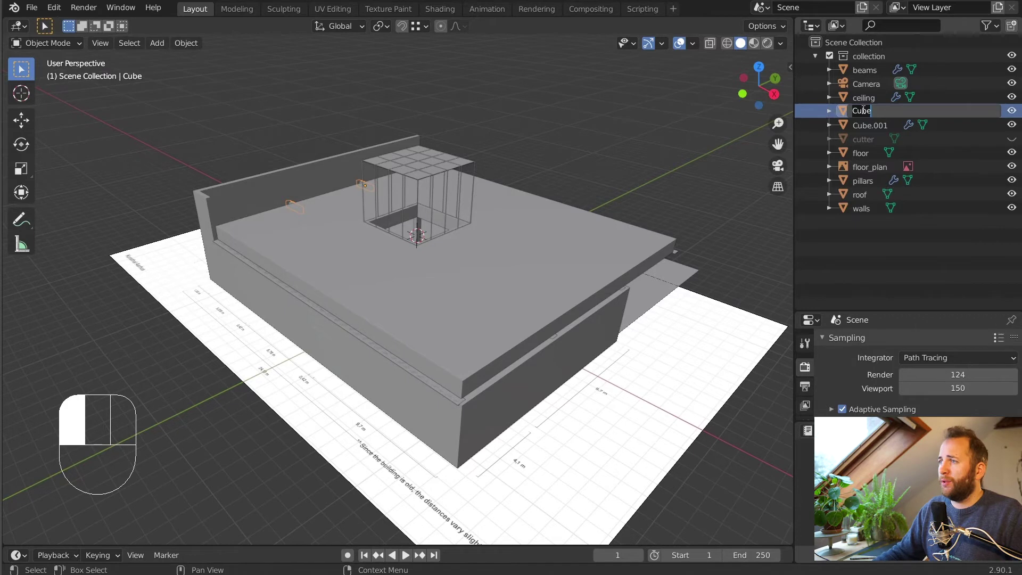
{"action": "type", "text": "bea"}
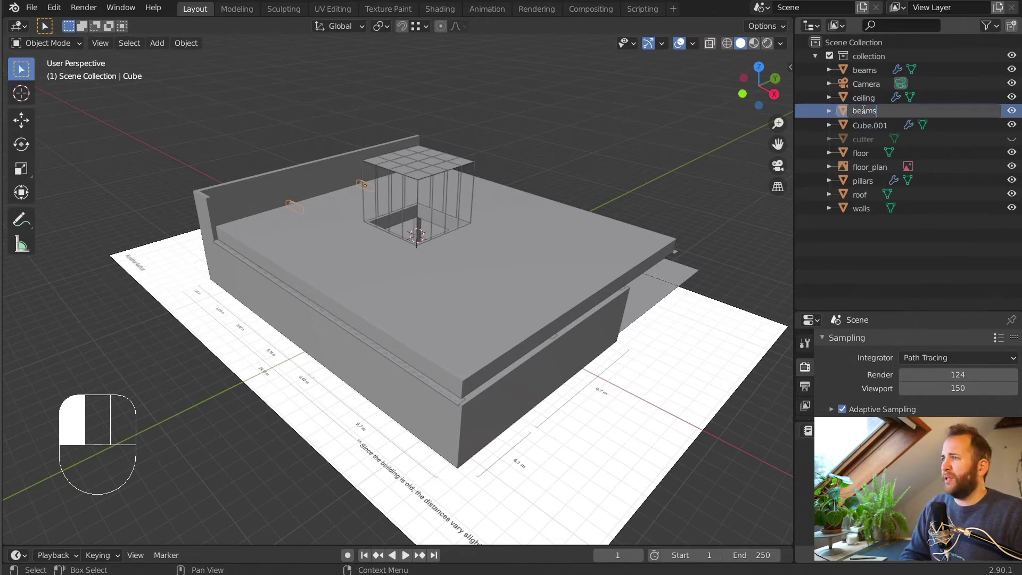
{"action": "type", "text": "ms"}
{"action": "key", "text": "Return"}
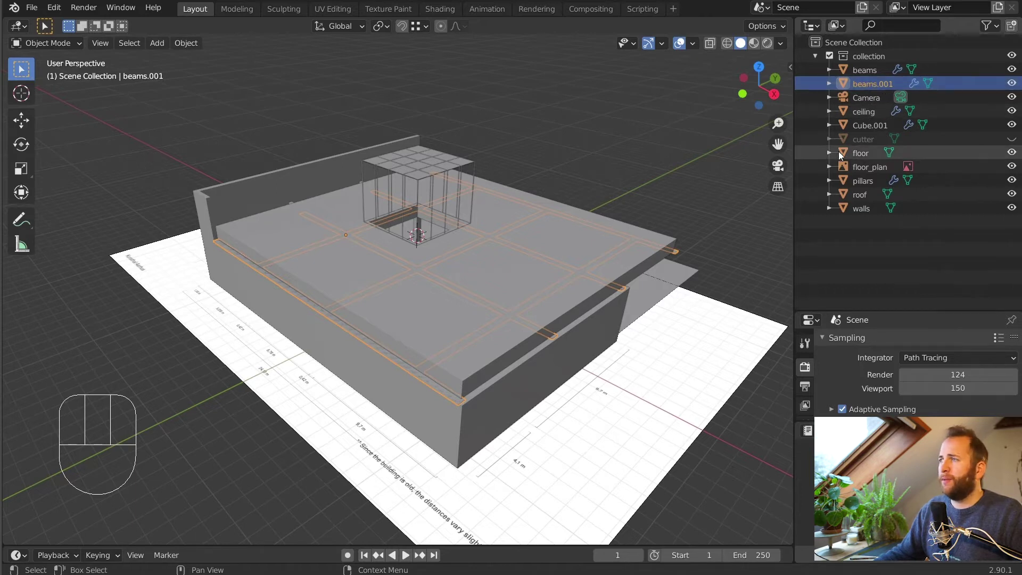
Rename the Cube.001 object, the grid frame over the ceiling opening, as roof_structure
{"action": "left_click", "coordinate": [854, 128]}
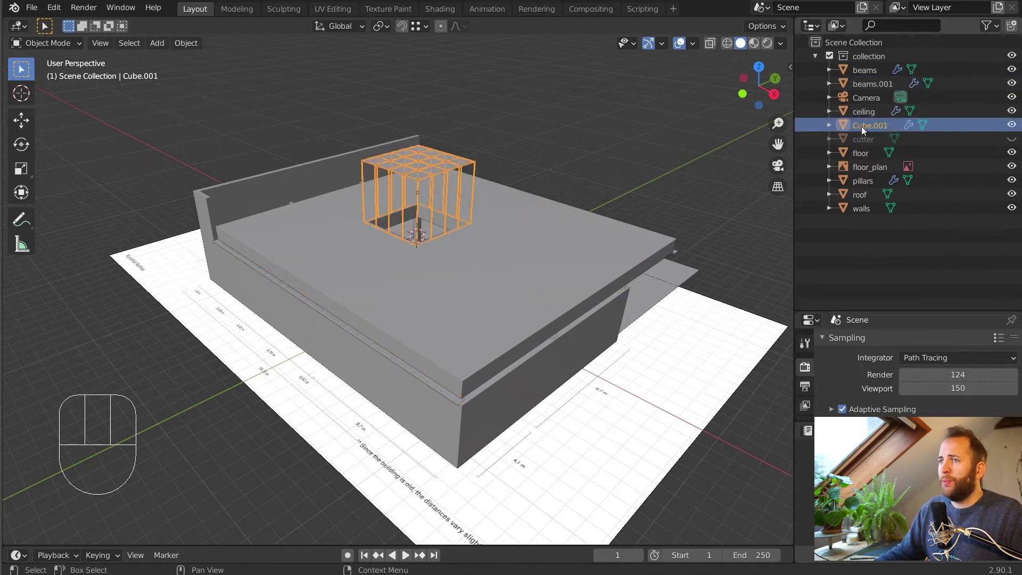
{"action": "double_click", "coordinate": [864, 126]}
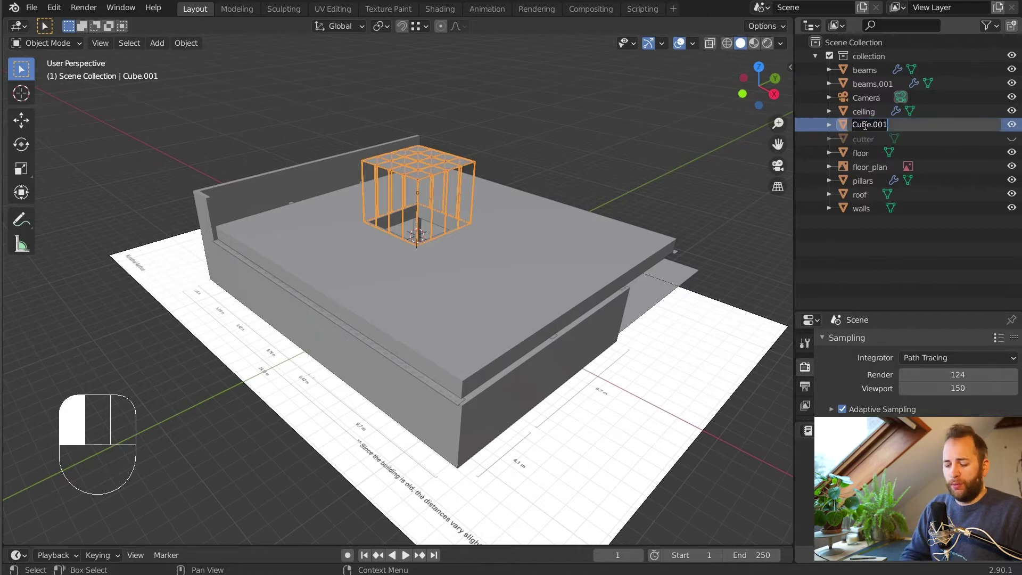
{"action": "type", "text": "ro"}
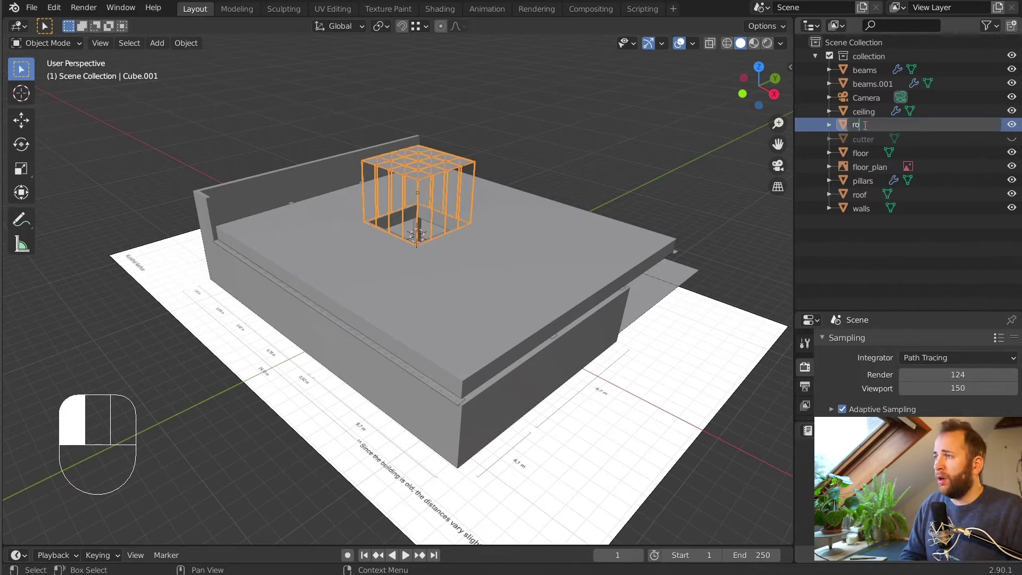
{"action": "type", "text": "of_structu"}
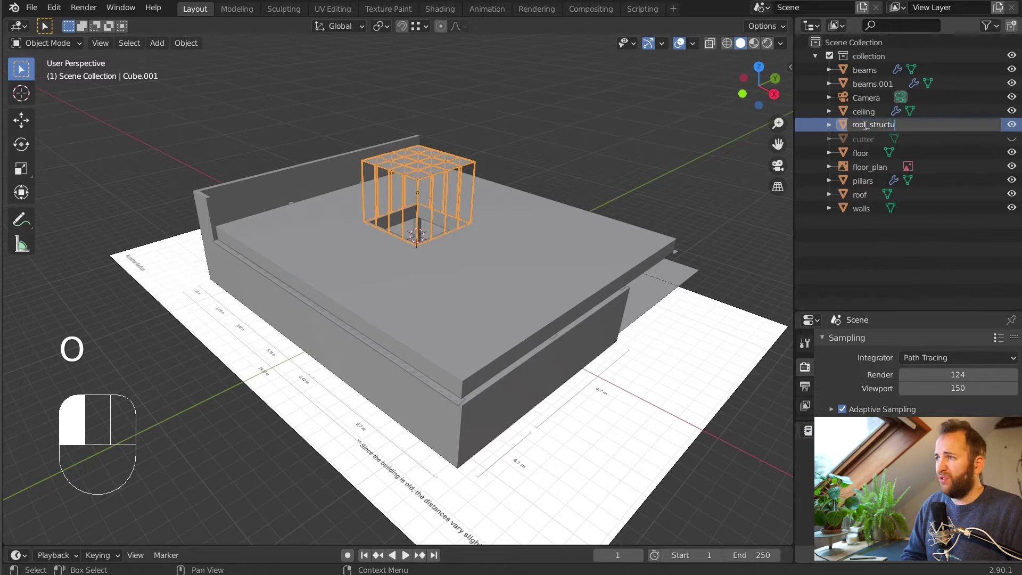
{"action": "type", "text": "re"}
{"action": "key", "text": "Return"}
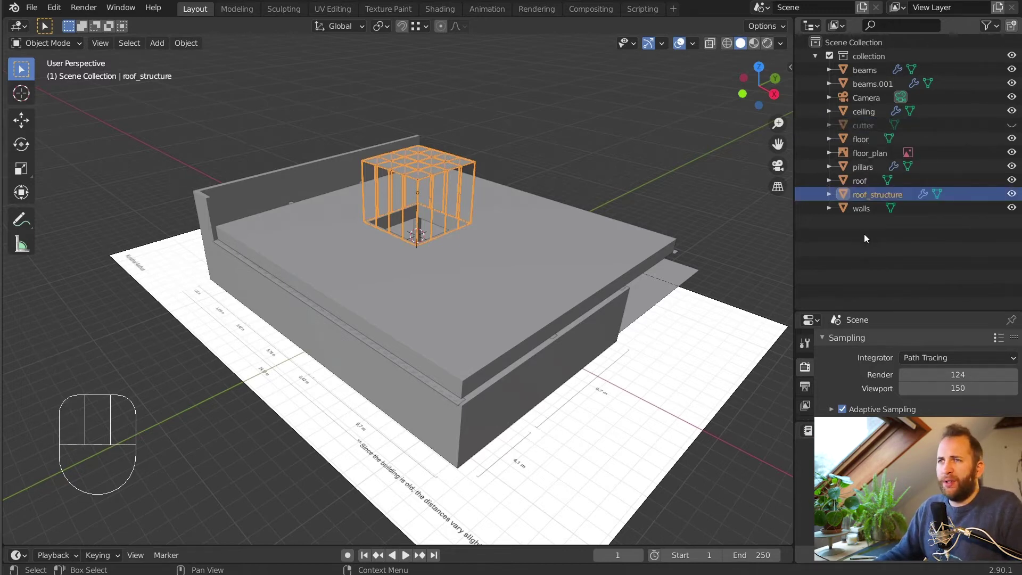
Move floor_plan out of the collection into the Scene Collection and hide the collection so only the plan shows from above
{"action": "left_click", "coordinate": [627, 158]}
{"action": "middle_click_drag", "start_coordinate": [615, 159], "coordinate": [584, 163], "text": "shift"}
{"action": "key", "text": "KP_7"}
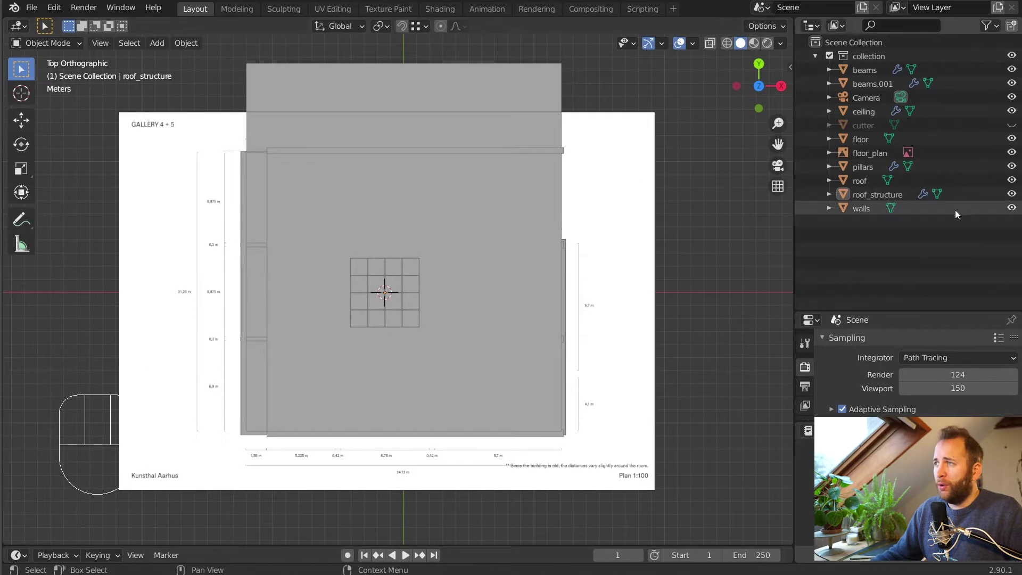
{"action": "left_click", "coordinate": [877, 153]}
{"action": "left_click_drag", "start_coordinate": [860, 152], "coordinate": [855, 257]}
{"action": "left_click", "coordinate": [816, 56]}
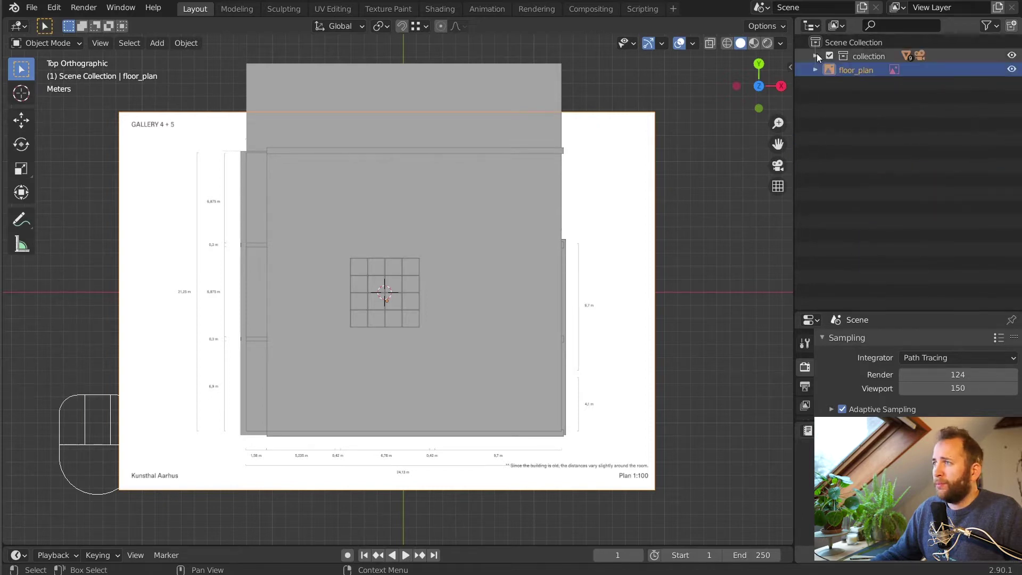
{"action": "left_click", "coordinate": [1012, 55]}
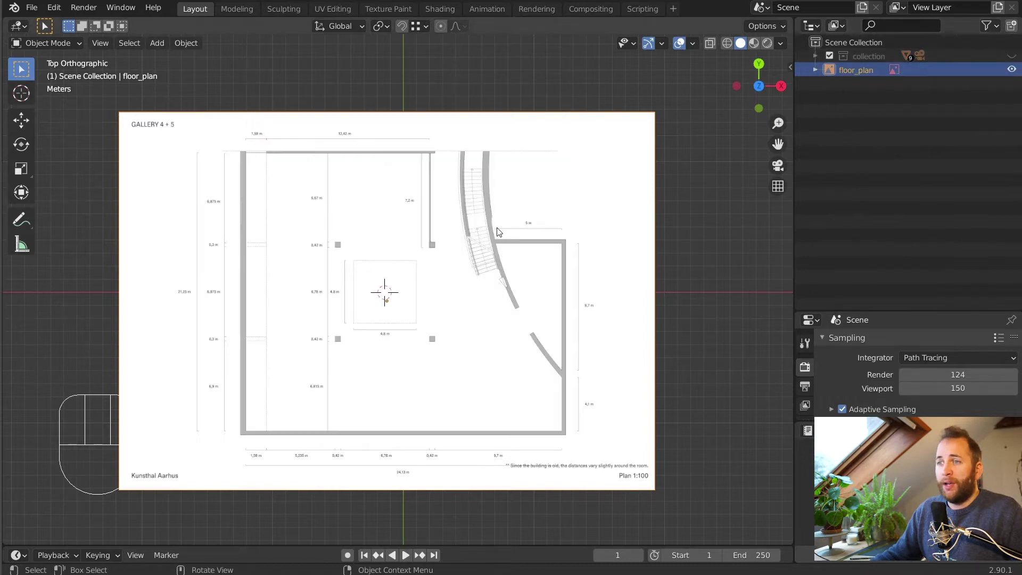
{"action": "key", "text": "shift+space"}
{"action": "key", "text": "d"}
{"action": "scroll", "coordinate": [523, 314], "scroll_direction": "down", "scroll_amount": 1}
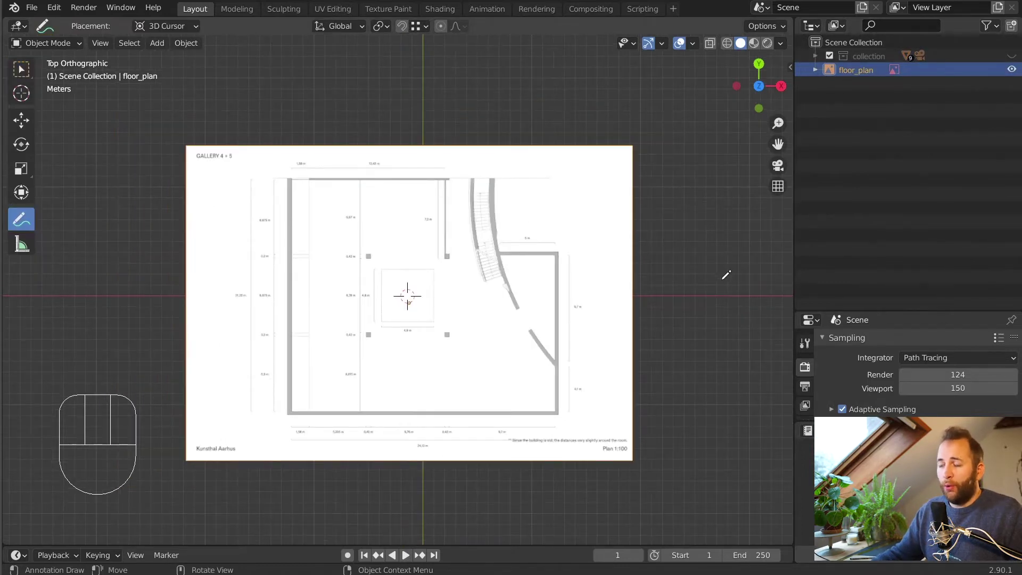
{"action": "scroll", "coordinate": [727, 275], "scroll_direction": "up", "scroll_amount": 2}
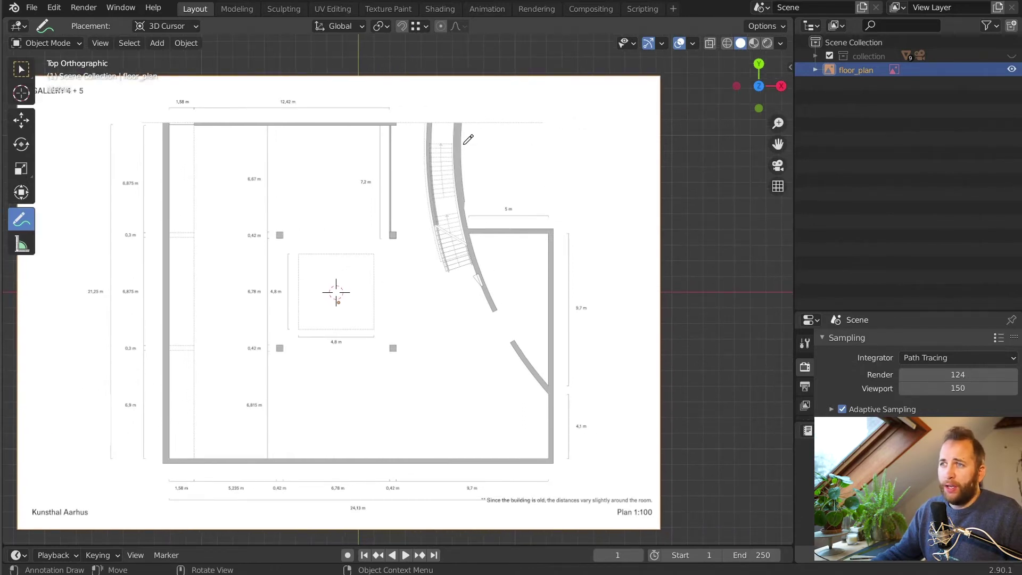
{"action": "middle_click_drag", "start_coordinate": [498, 239], "coordinate": [570, 224], "text": "shift"}
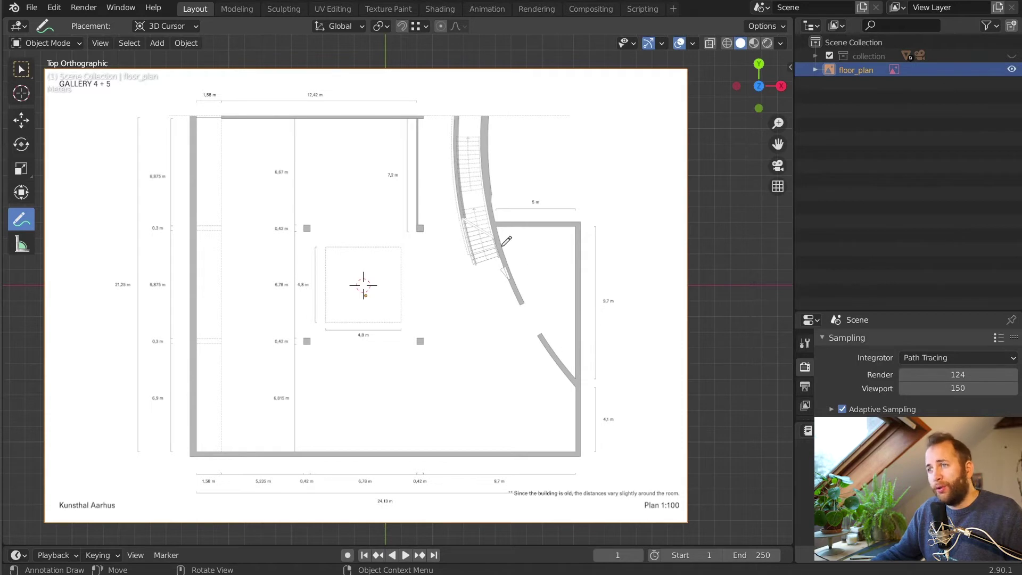
{"action": "mouse_move", "coordinate": [589, 240]}
{"action": "middle_mouse_down", "text": "shift"}
{"action": "mouse_move", "coordinate": [538, 277]}
{"action": "mouse_move", "coordinate": [611, 242]}
{"action": "middle_mouse_up", "text": "shift"}
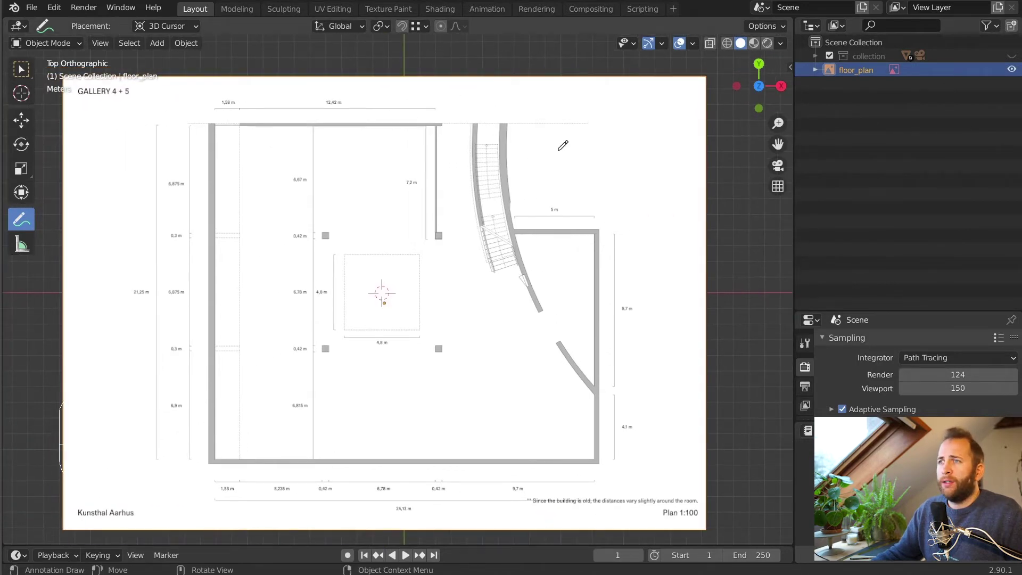
{"action": "left_click", "coordinate": [21, 69]}
Add a mesh circle at the 3D cursor over the floor plan
{"action": "middle_click_drag", "start_coordinate": [613, 197], "coordinate": [611, 197], "text": "shift"}
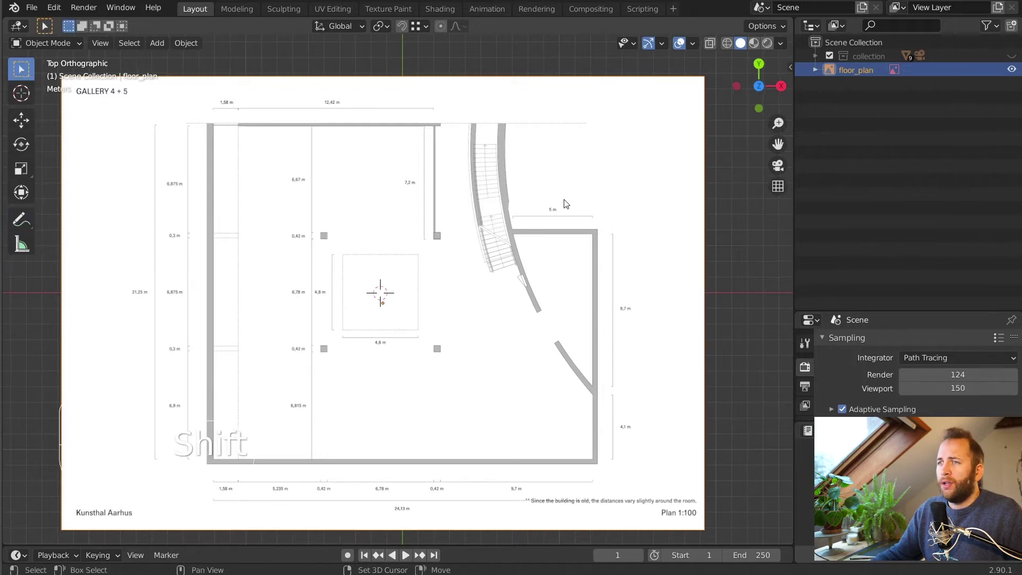
{"action": "key", "text": "shift+a"}
{"action": "mouse_move", "coordinate": [449, 225]}
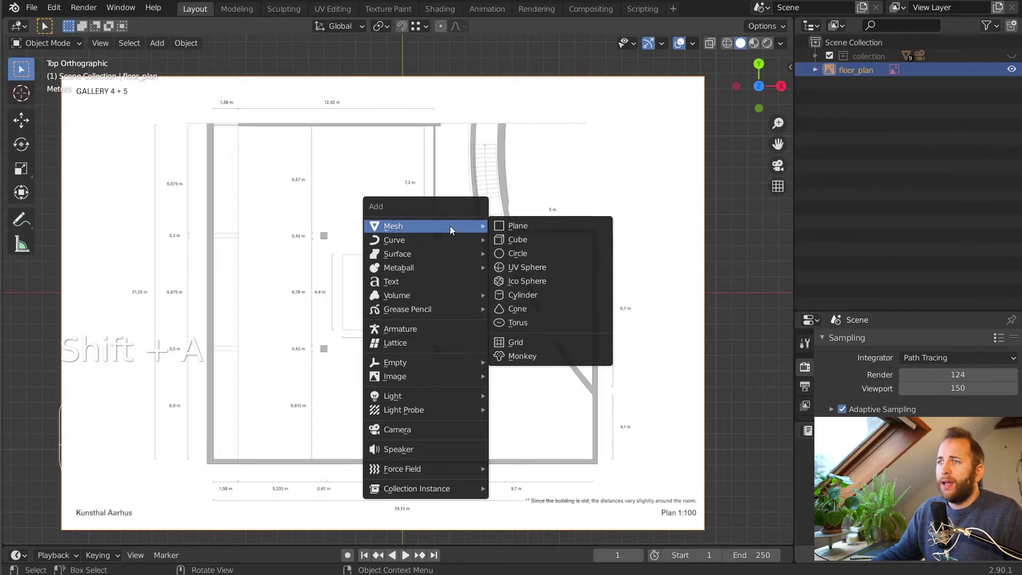
{"action": "left_click", "coordinate": [521, 260]}
{"action": "scroll", "coordinate": [522, 259], "scroll_direction": "down", "scroll_amount": 4}
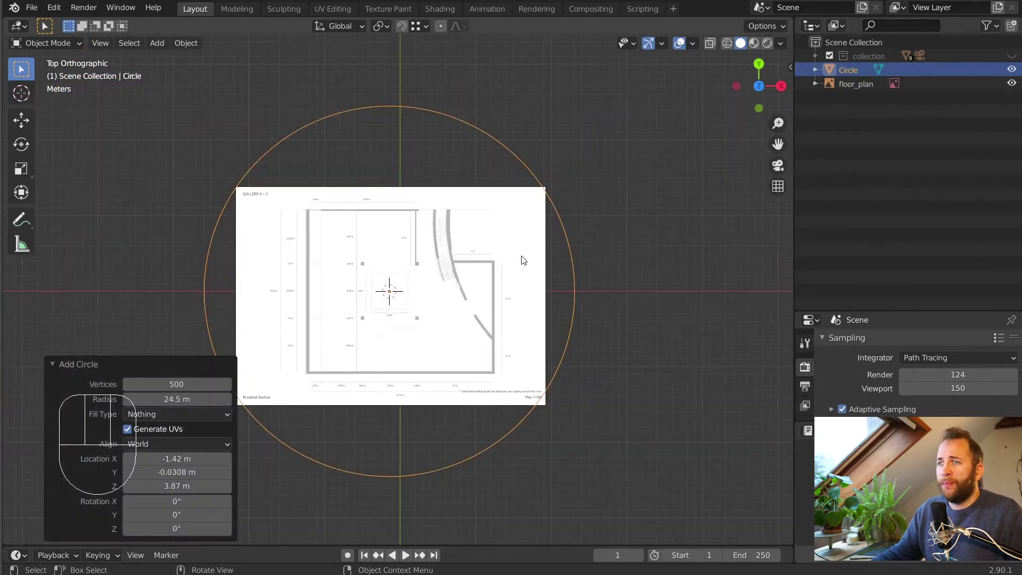
Set the new circle's vertex count to 32, and collapse and reopen its creation settings
{"action": "left_click", "coordinate": [193, 384]}
{"action": "type", "text": "32"}
{"action": "key", "text": "Return"}
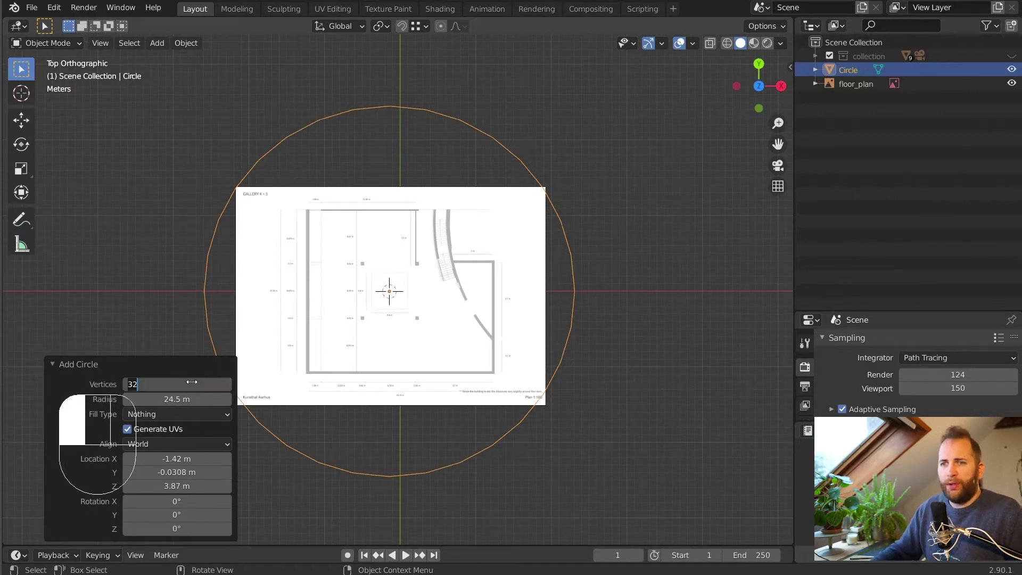
{"action": "left_click", "coordinate": [173, 385]}
{"action": "double_click", "coordinate": [155, 382]}
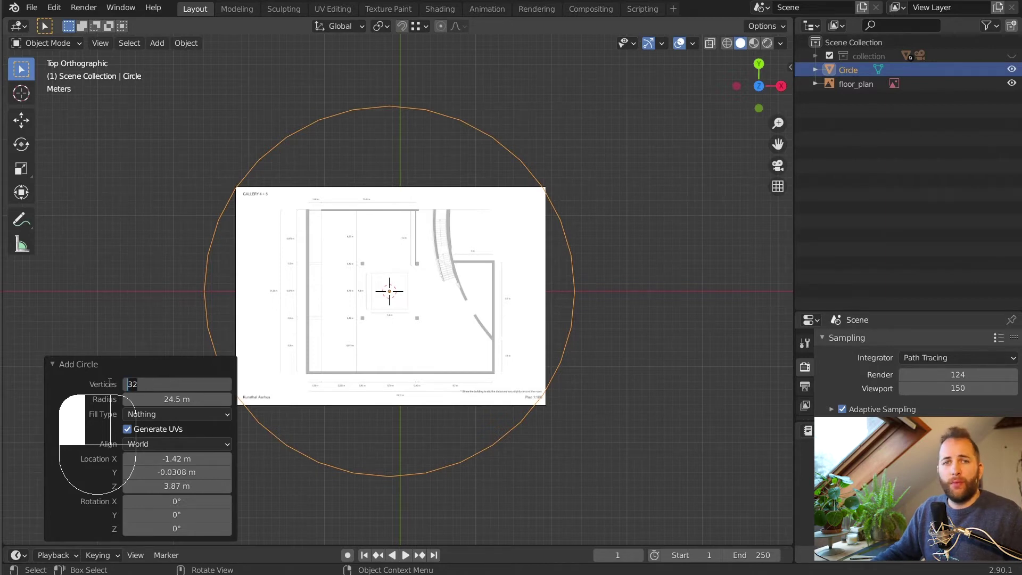
{"action": "left_click", "coordinate": [46, 375]}
{"action": "left_click", "coordinate": [52, 364]}
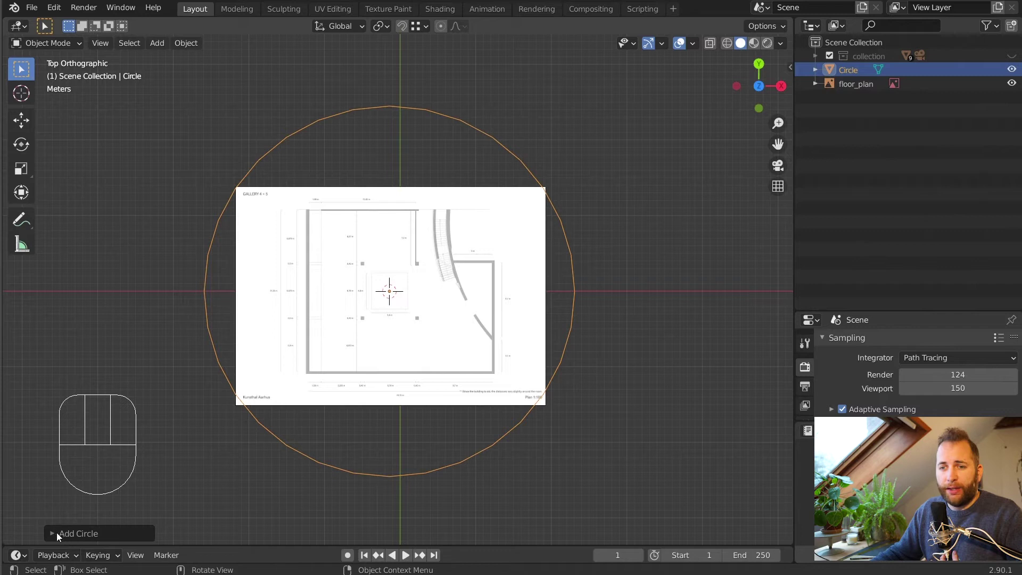
{"action": "left_click", "coordinate": [52, 531]}
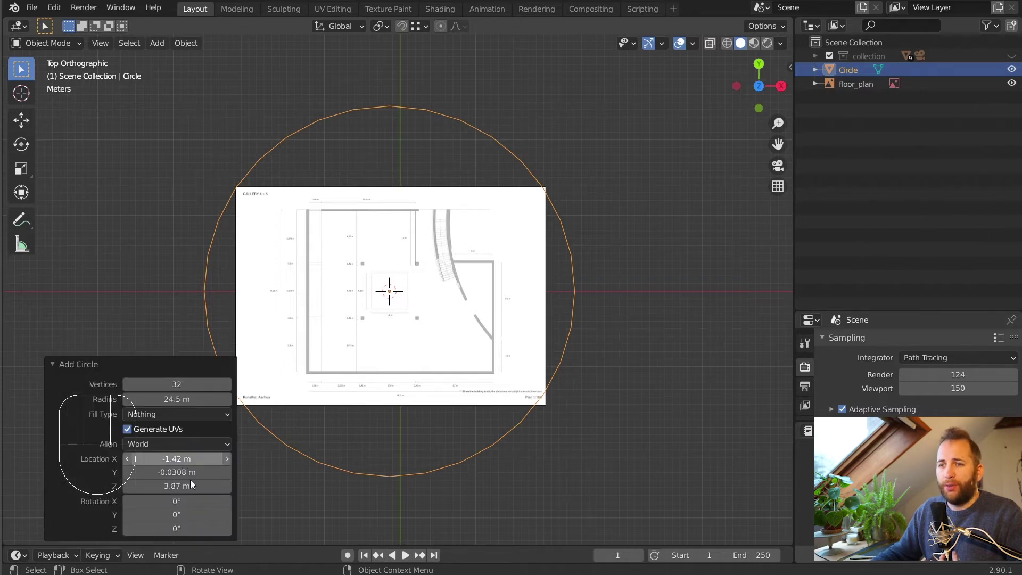
Set the circle's vertex count to 500 and check that Adjust Last Operation is enabled for the viewport
{"action": "left_click", "coordinate": [171, 382]}
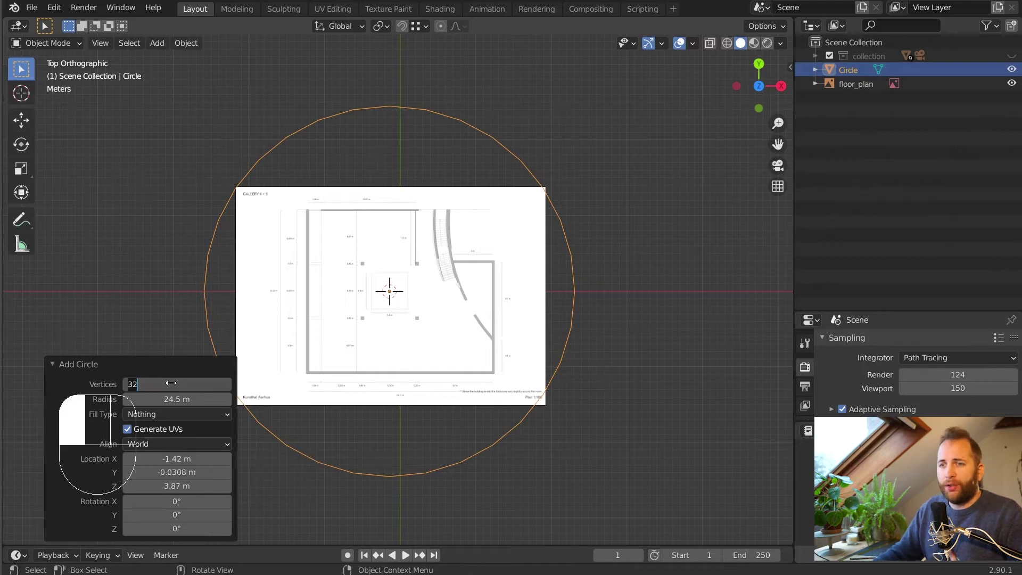
{"action": "type", "text": "500"}
{"action": "key", "text": "Return"}
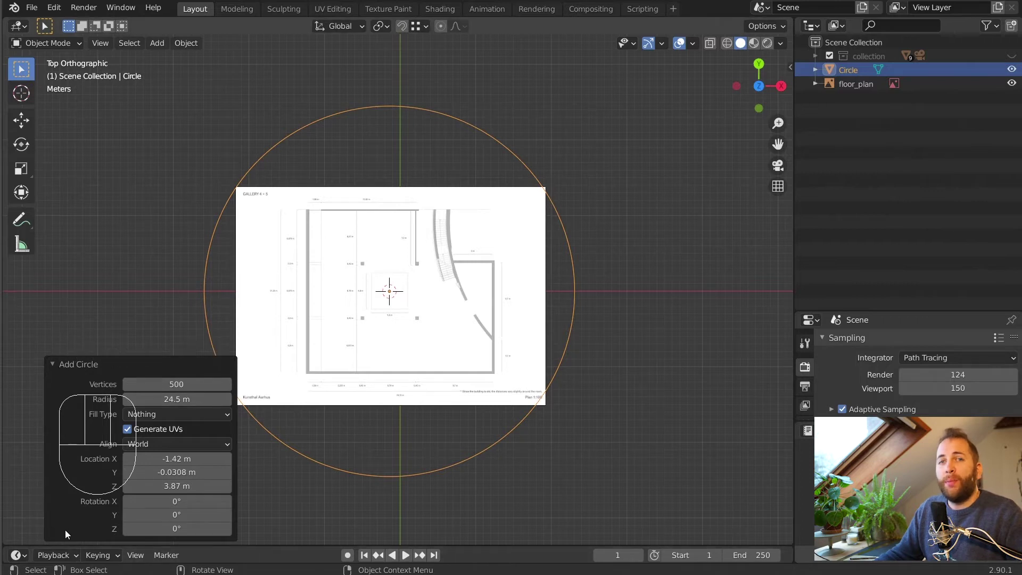
{"action": "left_click", "coordinate": [96, 41]}
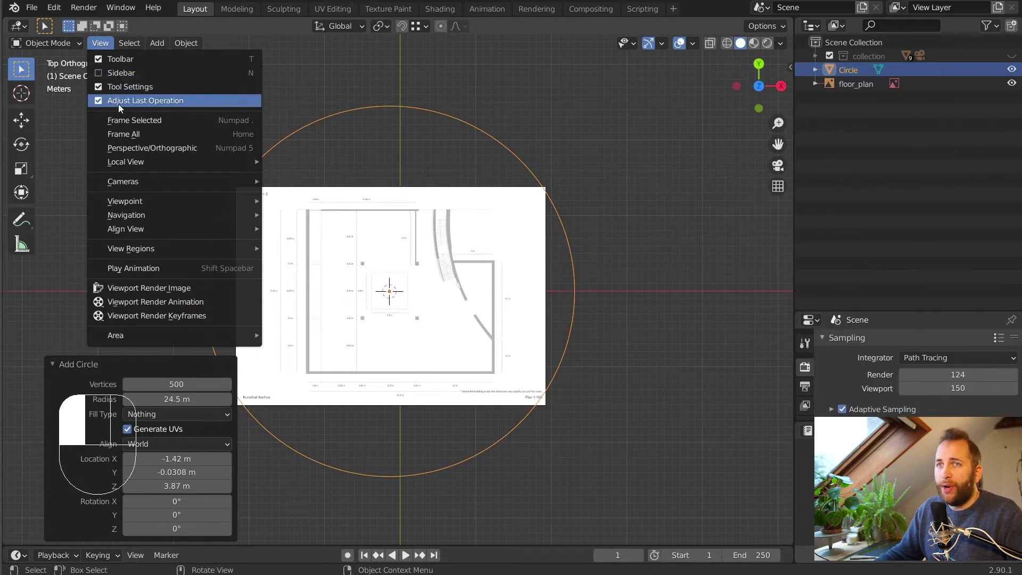
{"action": "left_click", "coordinate": [101, 45]}
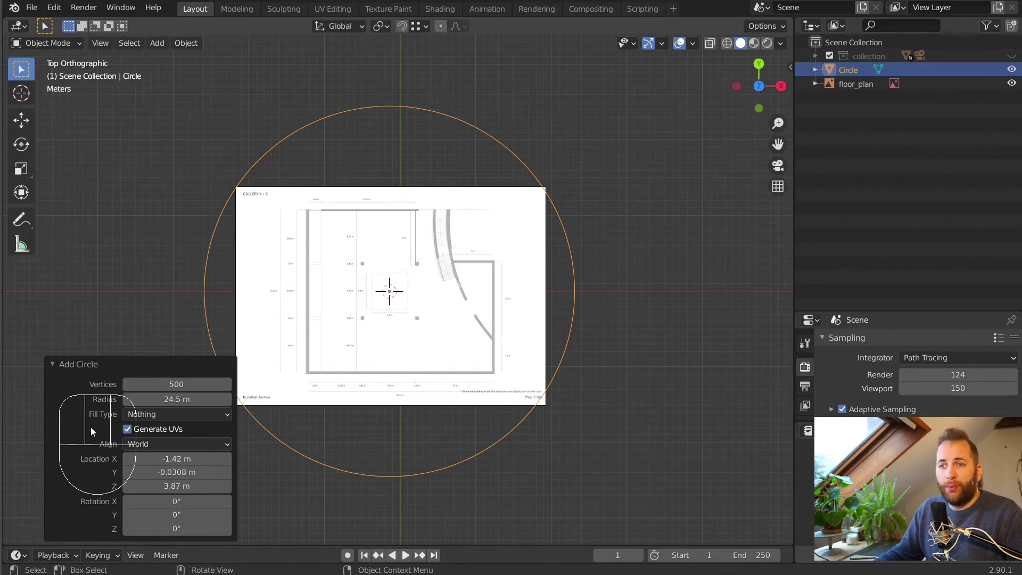
Display the circle's transform values and, in top view, move its centre onto the staircase at about X 5.27 m, Y 9.21 m
{"action": "middle_click_drag", "start_coordinate": [374, 298], "coordinate": [344, 325]}
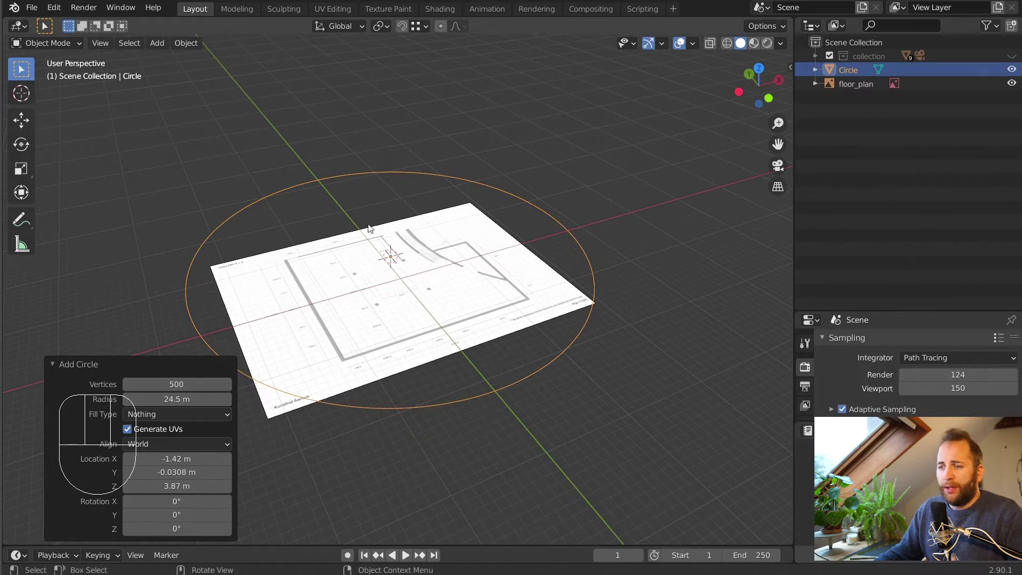
{"action": "key", "text": "n"}
{"action": "key", "text": "KP_7"}
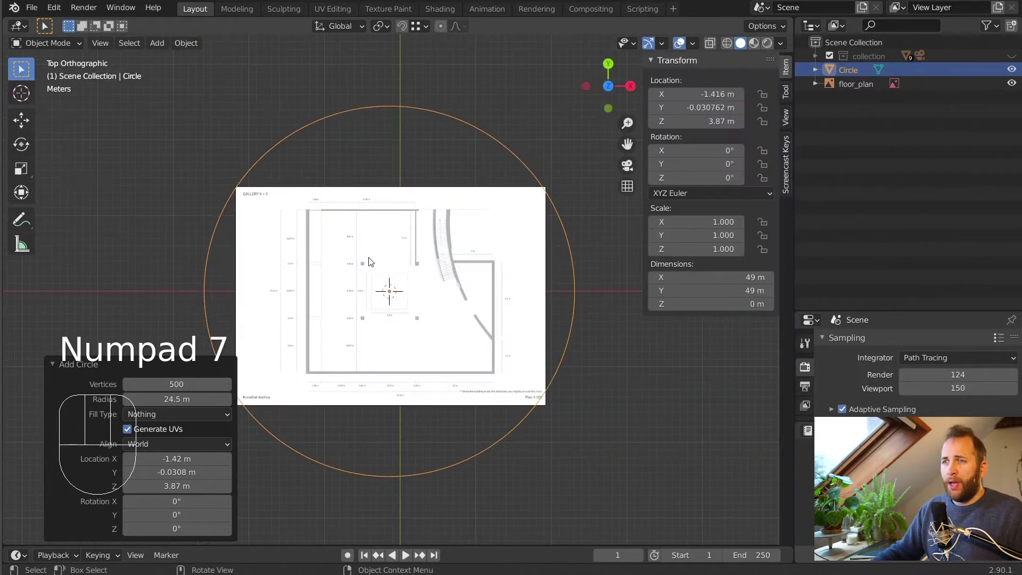
{"action": "middle_click_drag", "start_coordinate": [390, 261], "coordinate": [426, 299], "text": "shift"}
{"action": "scroll", "coordinate": [356, 301], "scroll_direction": "up", "scroll_amount": 4}
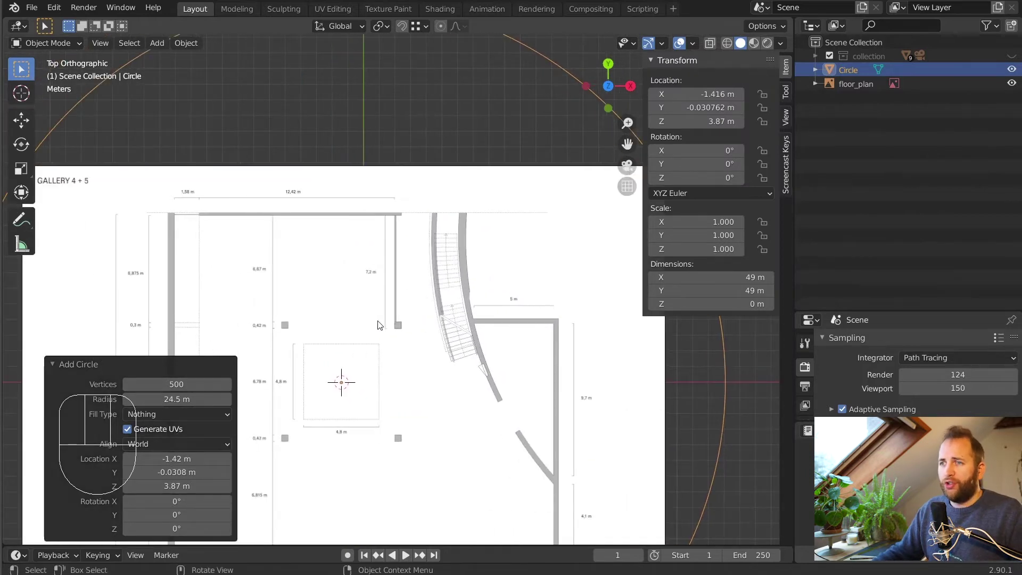
{"action": "key", "text": "g"}
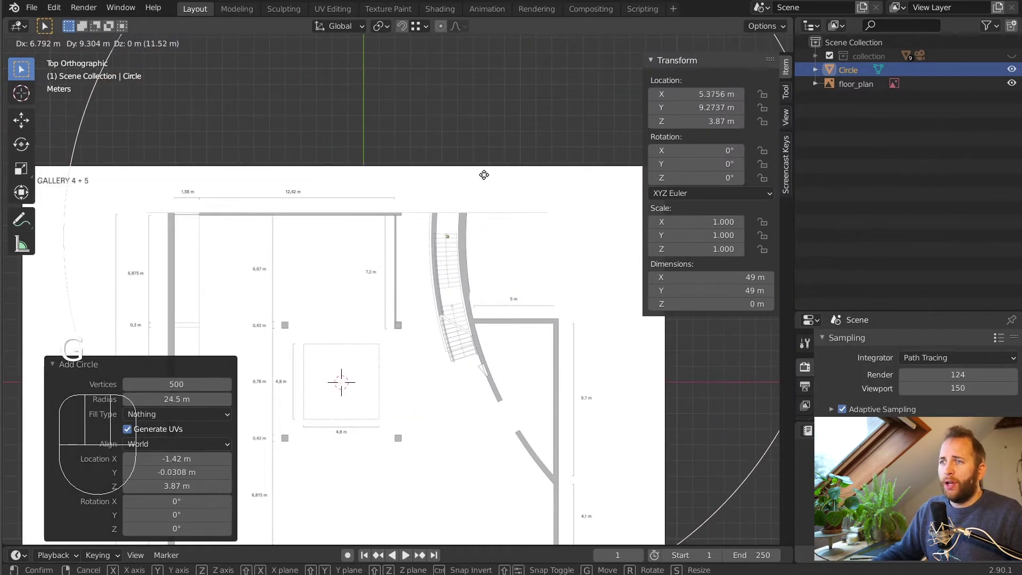
{"action": "left_click", "coordinate": [481, 174]}
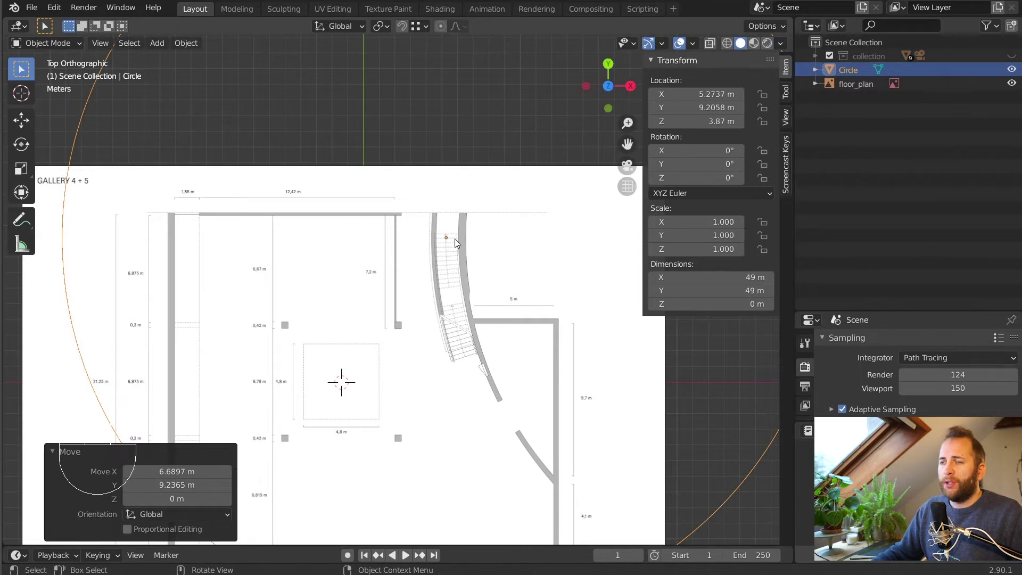
Fine-tune the circle's centre onto the staircase's dashed centre line at its second step line, about X 5.257 m, Y 9.175 m
{"action": "scroll", "coordinate": [454, 240], "scroll_direction": "down", "scroll_amount": 5}
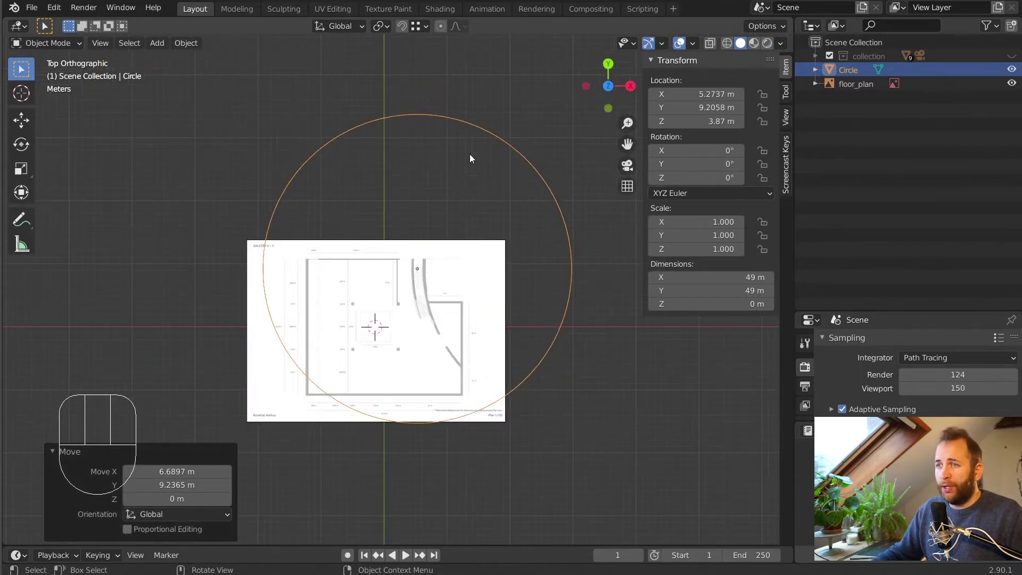
{"action": "scroll", "coordinate": [530, 307], "scroll_direction": "up", "scroll_amount": 15}
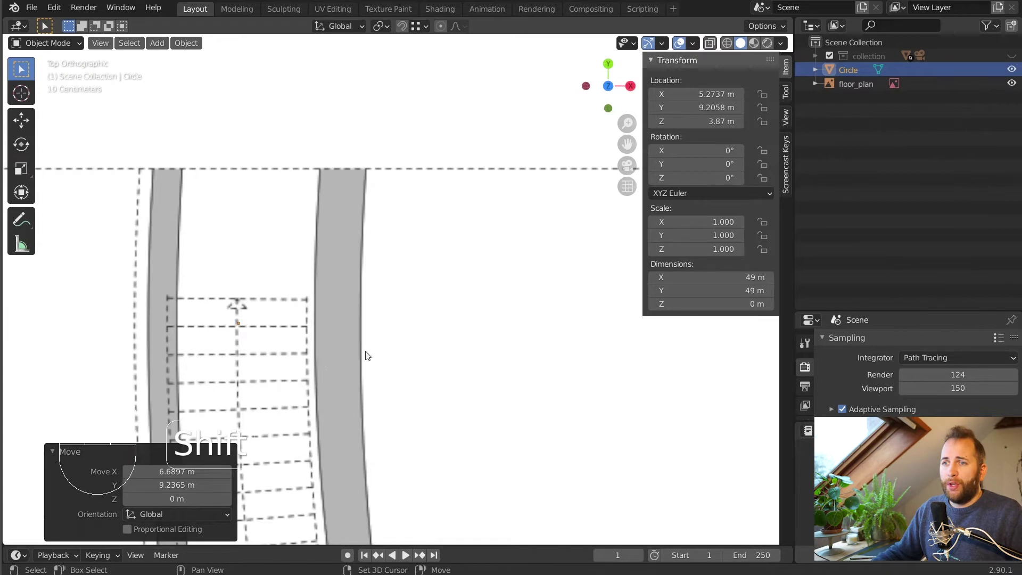
{"action": "middle_click_drag", "start_coordinate": [471, 304], "coordinate": [490, 289], "text": "shift"}
{"action": "key", "text": "g"}
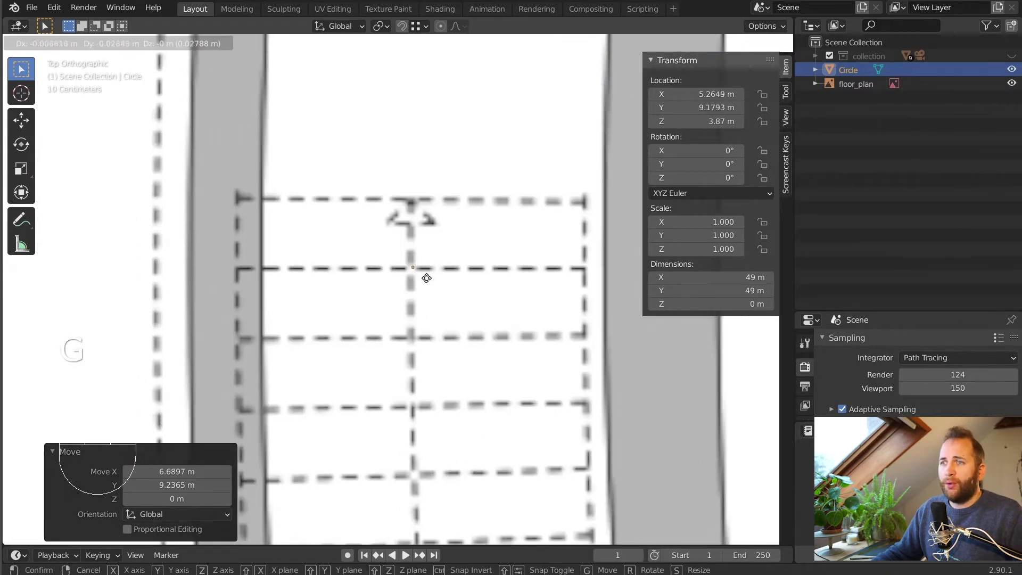
{"action": "left_click", "coordinate": [421, 276]}
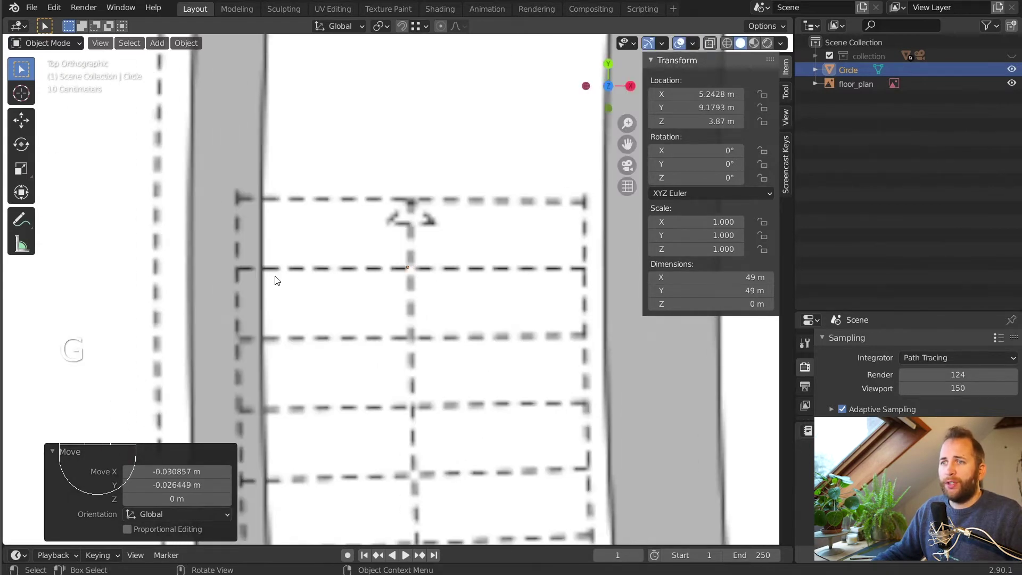
{"action": "scroll", "coordinate": [426, 274], "scroll_direction": "down", "scroll_amount": 4}
{"action": "key", "text": "g"}
{"action": "left_click", "coordinate": [424, 277]}
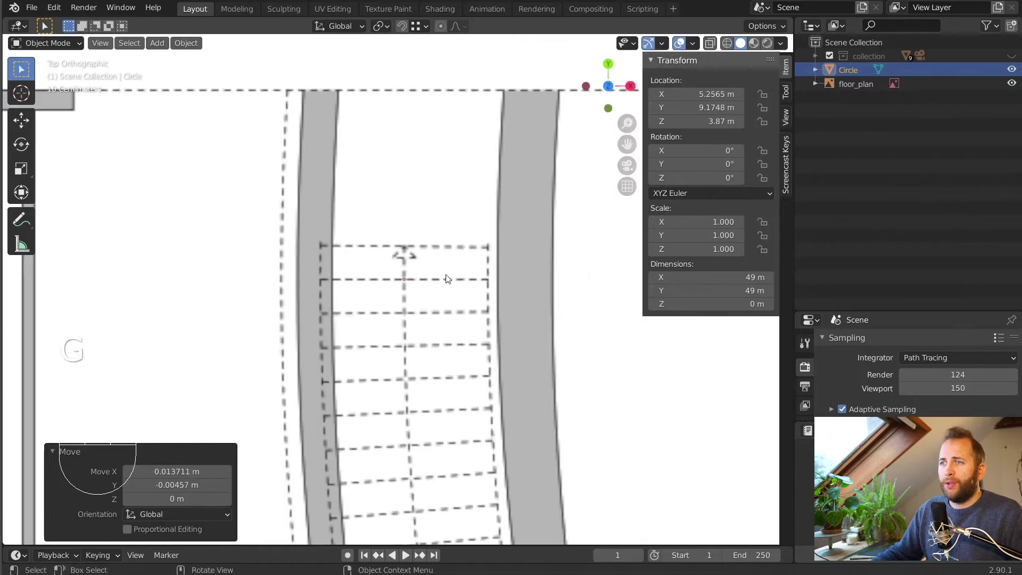
Move the circle along the X axis to about 30.54 m so its edge meets the thick curved wall beside the staircase
{"action": "scroll", "coordinate": [356, 280], "scroll_direction": "down", "scroll_amount": 3}
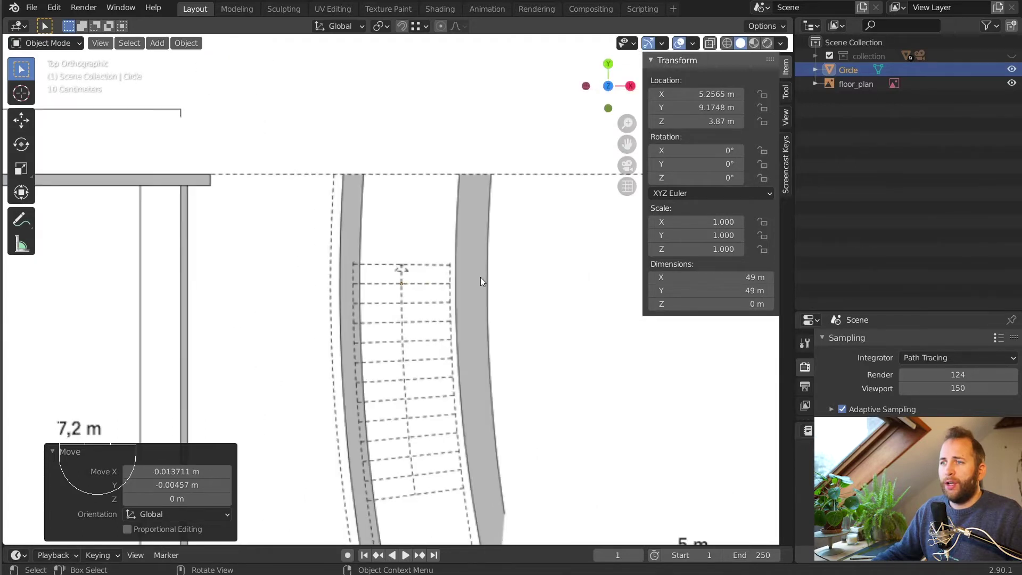
{"action": "scroll", "coordinate": [461, 281], "scroll_direction": "up", "scroll_amount": 5}
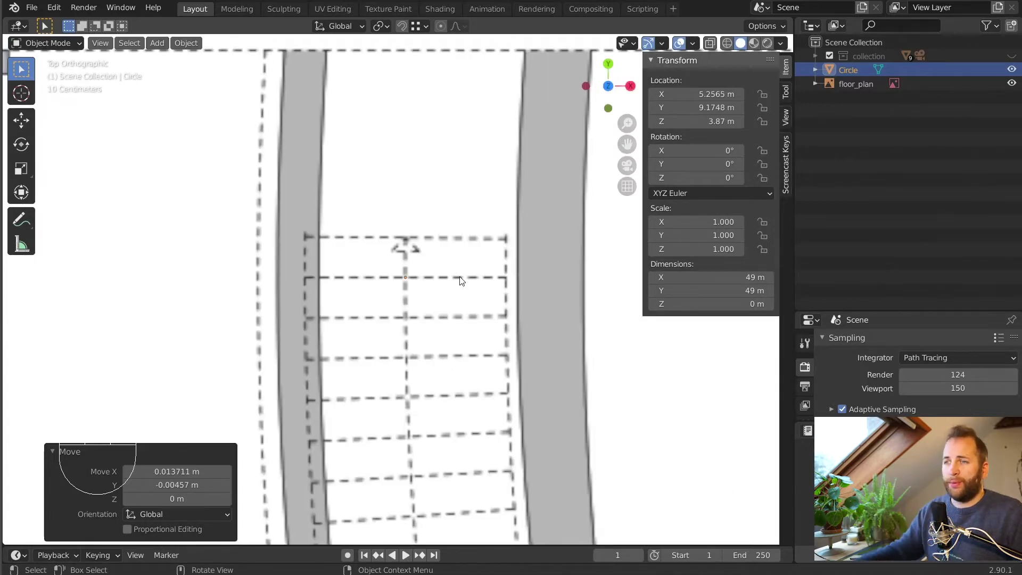
{"action": "scroll", "coordinate": [405, 269], "scroll_direction": "down", "scroll_amount": 6}
{"action": "scroll", "coordinate": [301, 269], "scroll_direction": "down", "scroll_amount": 1}
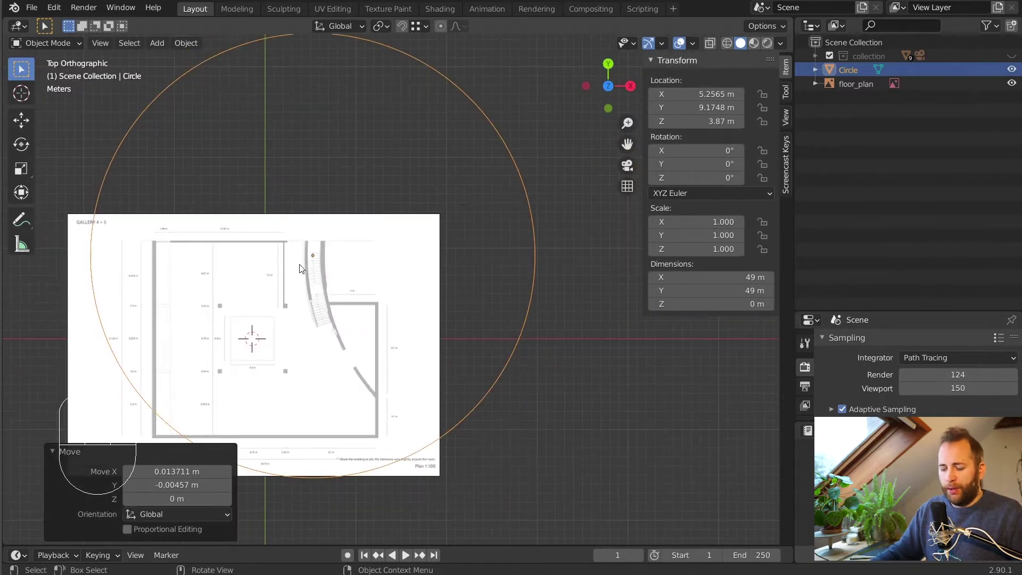
{"action": "key", "text": "g"}
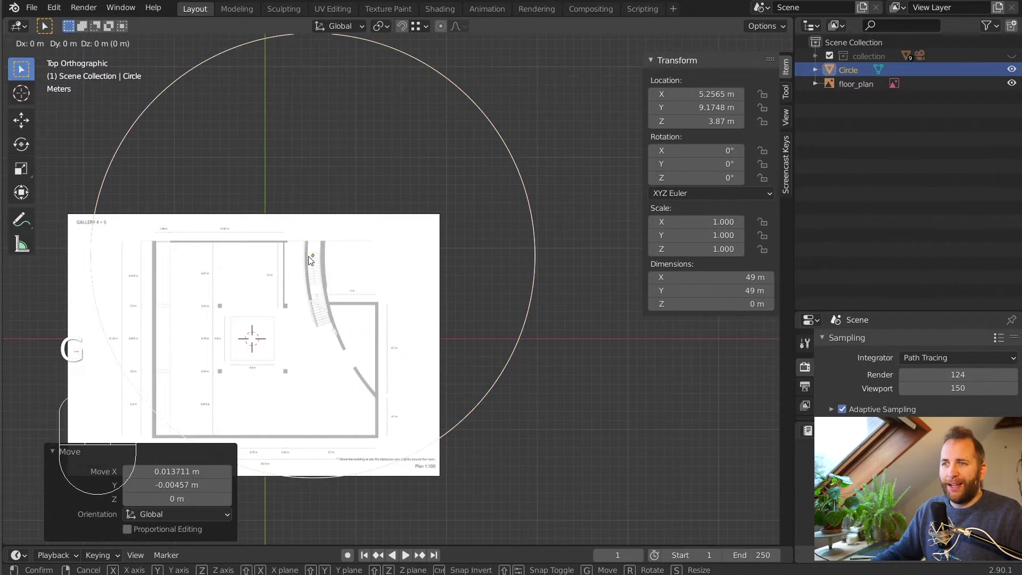
{"action": "key", "text": "x"}
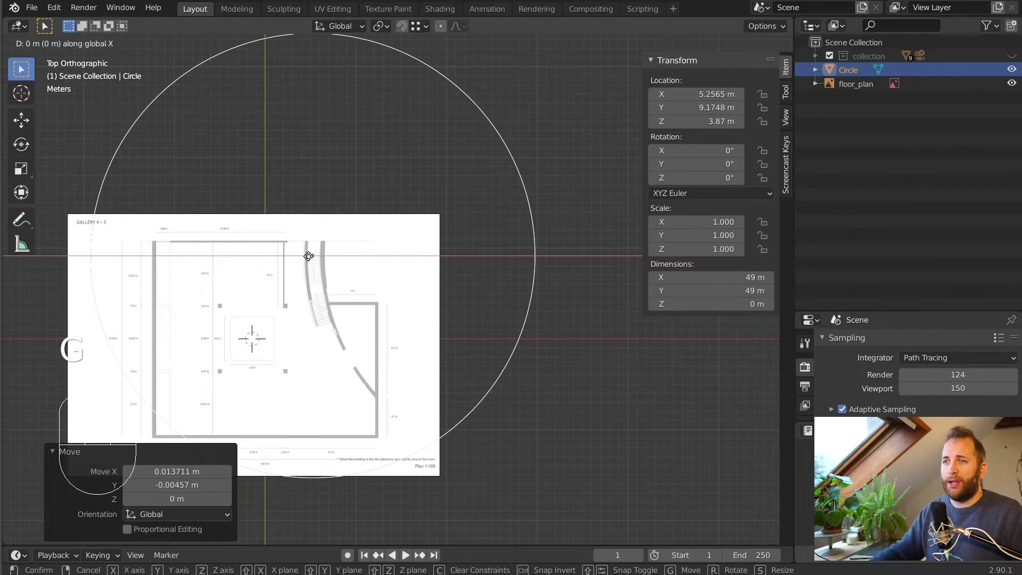
{"action": "left_click", "coordinate": [539, 263]}
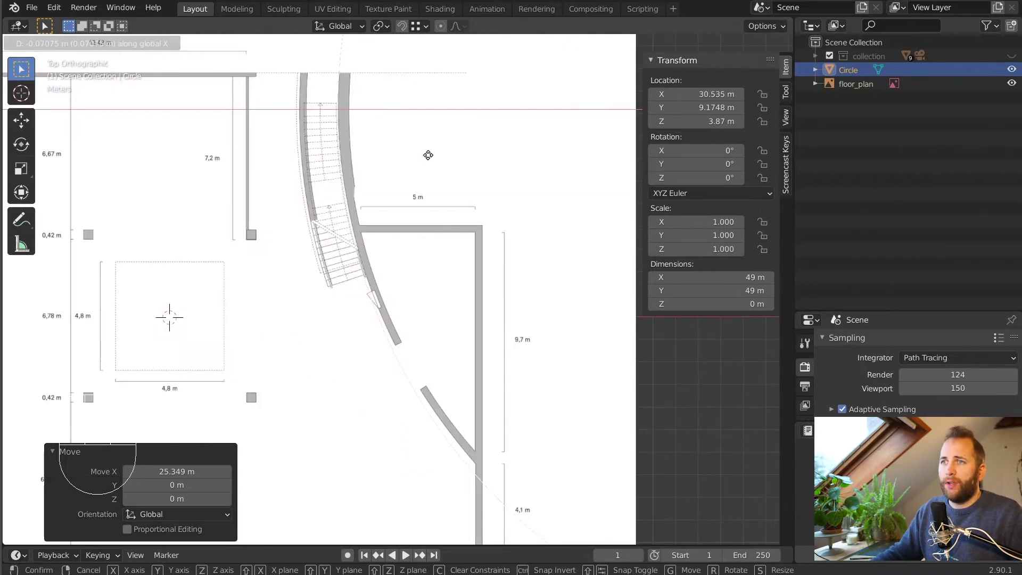
{"action": "left_click", "coordinate": [427, 155]}
{"action": "middle_click_drag", "start_coordinate": [427, 155], "coordinate": [383, 145], "text": "shift"}
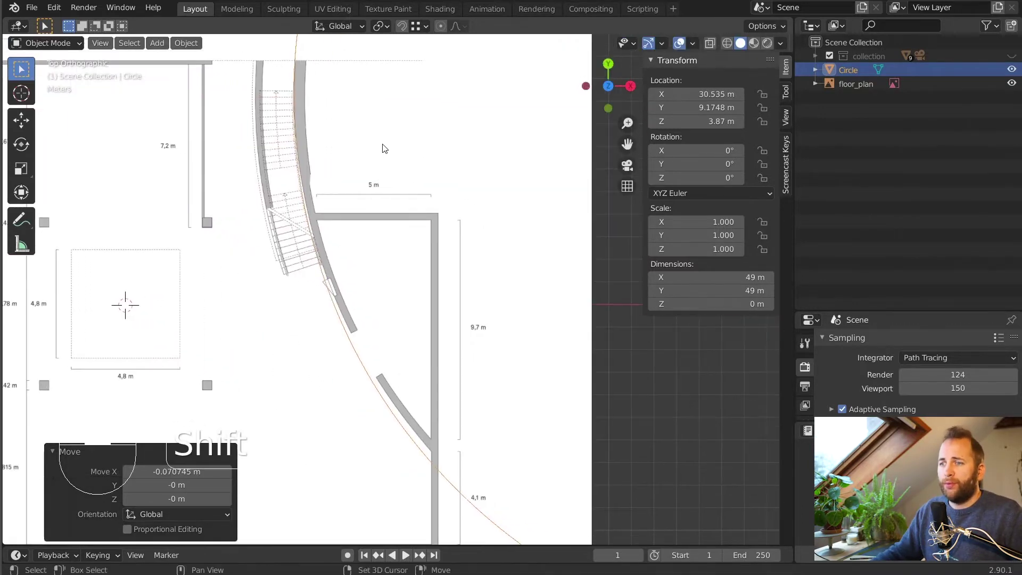
Set both the X and Y dimensions of the circle to 46.5 m
{"action": "middle_click_drag", "start_coordinate": [456, 467], "coordinate": [450, 473], "text": "shift"}
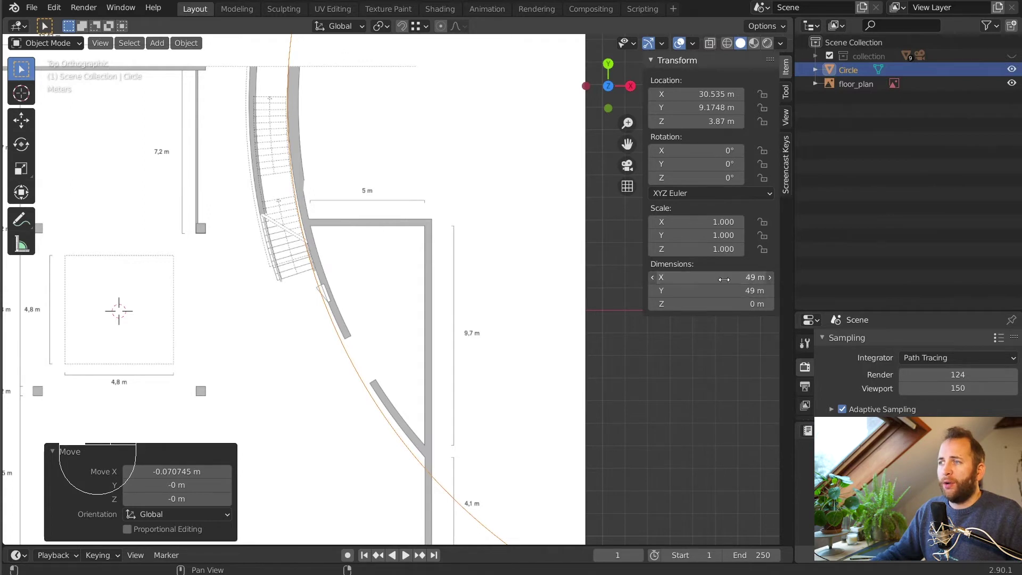
{"action": "left_click_drag", "start_coordinate": [723, 288], "coordinate": [725, 278]}
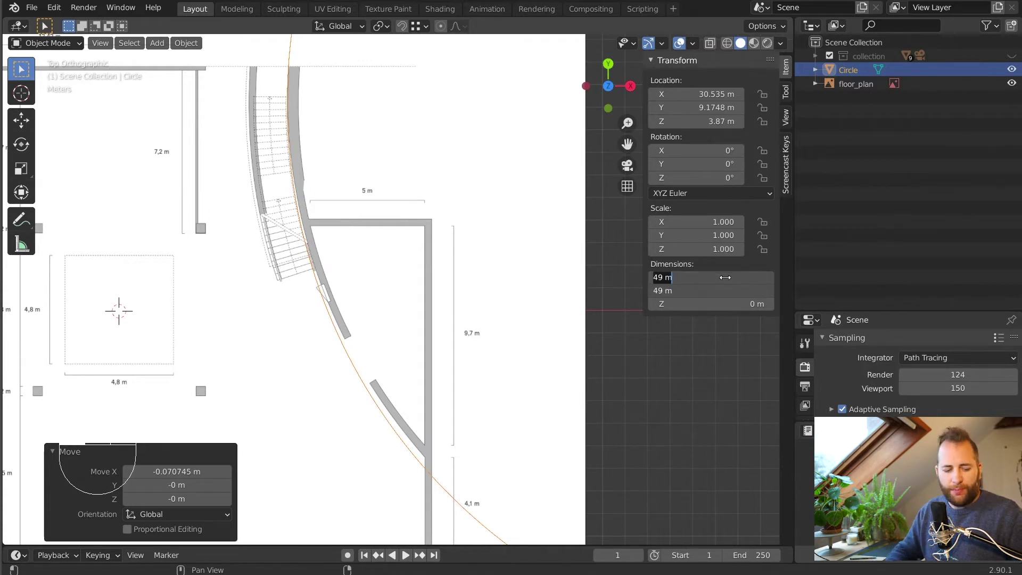
{"action": "type", "text": "46.5"}
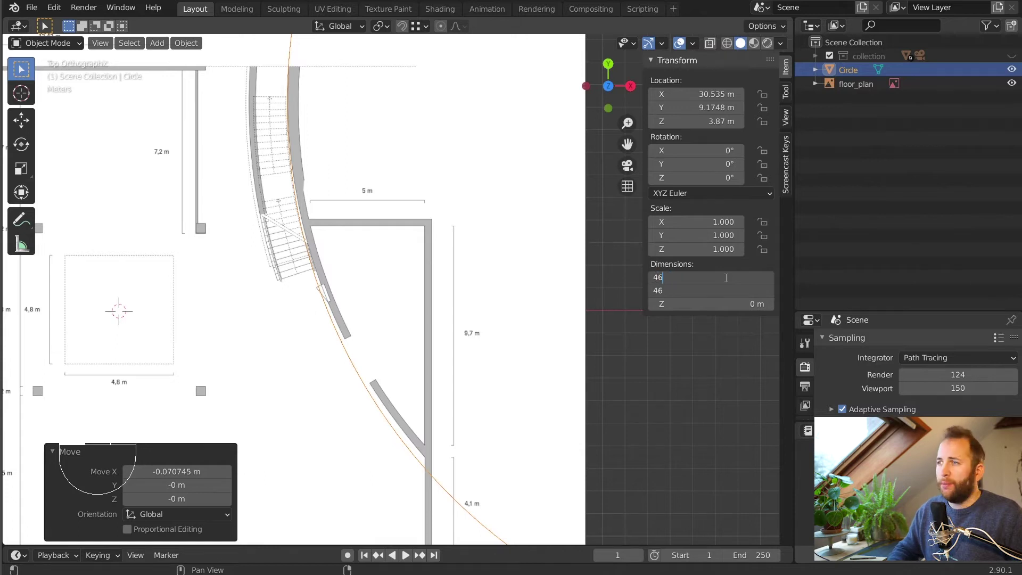
{"action": "key", "text": "Return"}
Move the resized circle along the X axis to about 29.31 m, aligning its edge with the staircase-side face of the thick curved wall
{"action": "middle_click_drag", "start_coordinate": [388, 246], "coordinate": [376, 263], "text": "shift"}
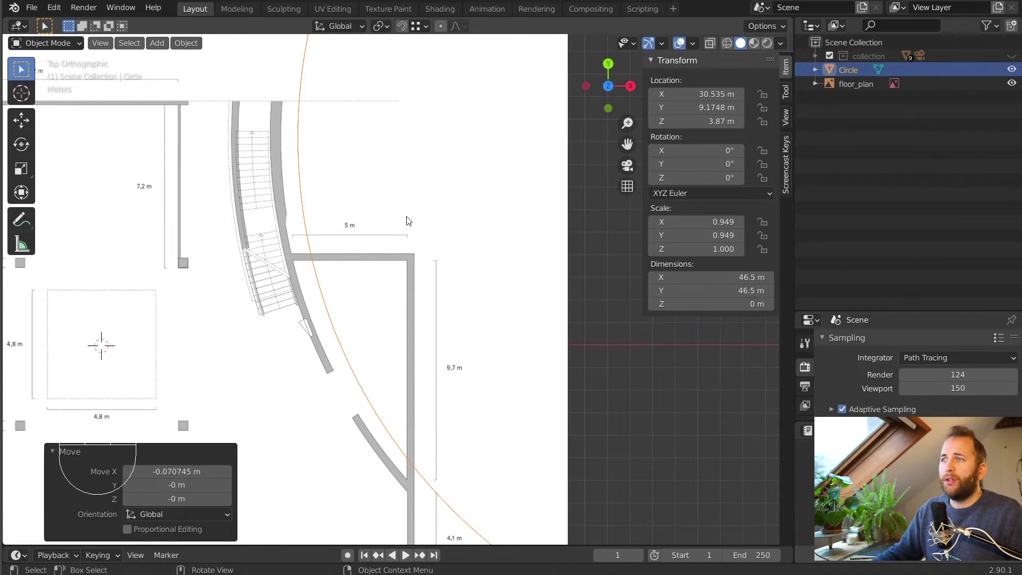
{"action": "key", "text": "g"}
{"action": "key", "text": "x"}
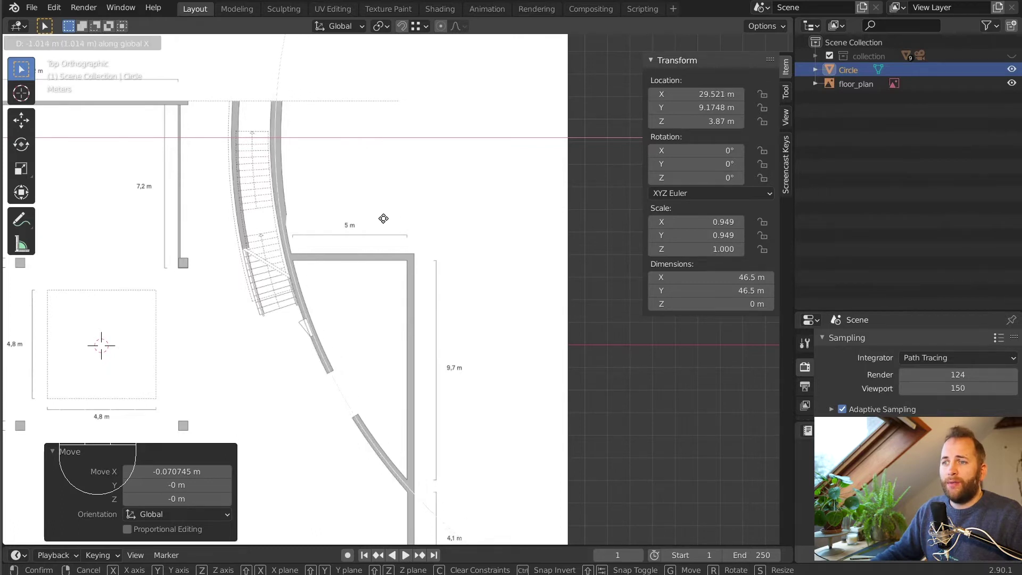
{"action": "left_click", "coordinate": [385, 222]}
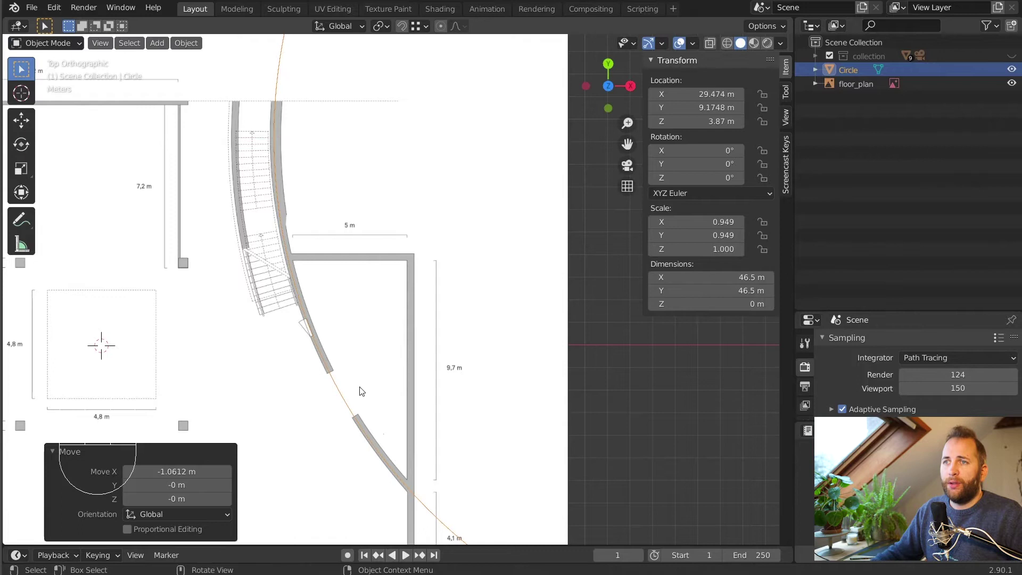
{"action": "middle_click_drag", "start_coordinate": [367, 192], "coordinate": [408, 205], "text": "shift"}
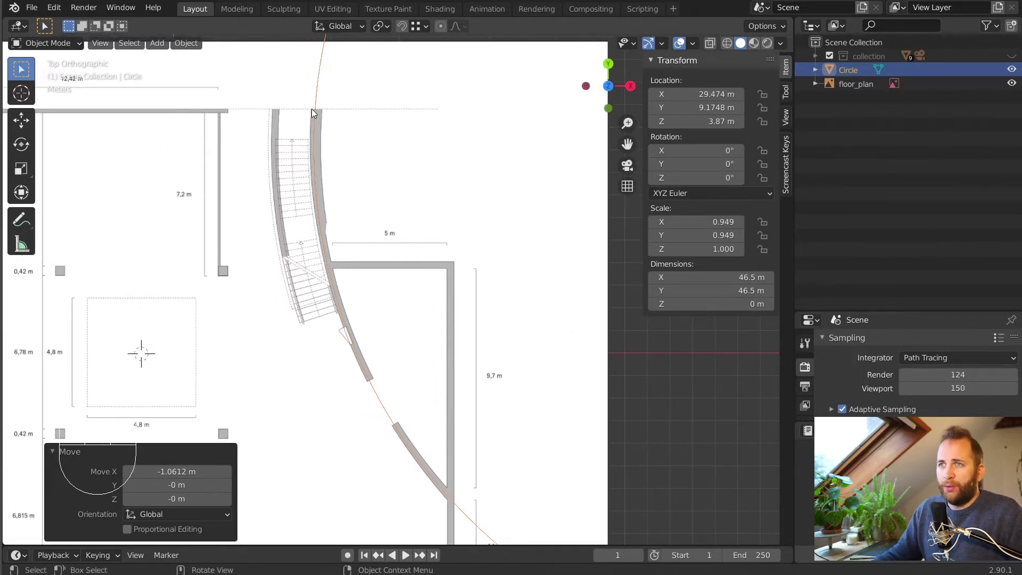
{"action": "key", "text": "g"}
{"action": "key", "text": "x"}
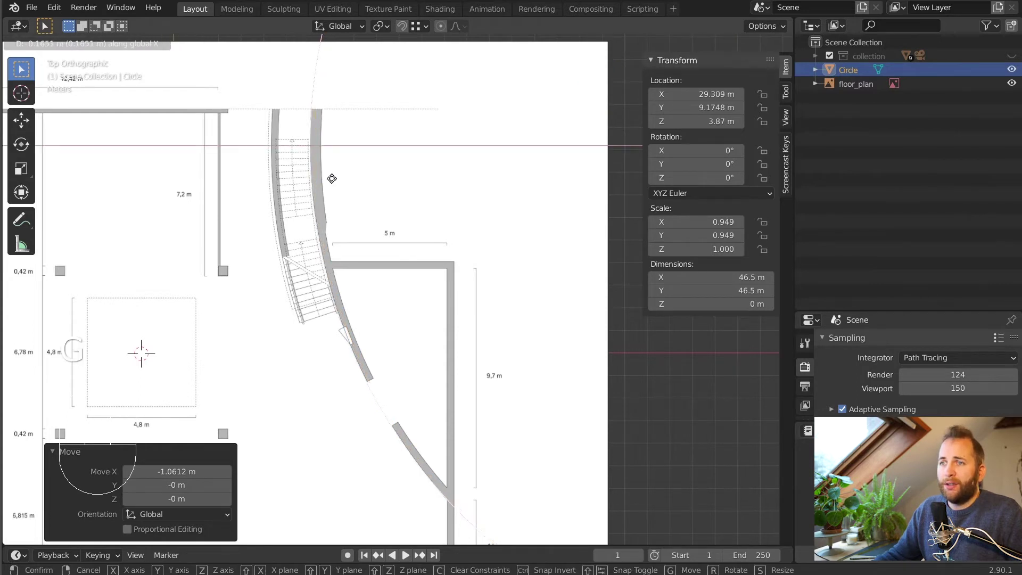
{"action": "left_click", "coordinate": [331, 178]}
Examine how closely the circle follows the curved wall from the staircase down to the short wall segment
{"action": "scroll", "coordinate": [325, 197], "scroll_direction": "up", "scroll_amount": 5}
{"action": "middle_click_drag", "start_coordinate": [475, 454], "coordinate": [379, 180], "text": "shift"}
{"action": "scroll", "coordinate": [543, 332], "scroll_direction": "up", "scroll_amount": 4}
{"action": "scroll", "coordinate": [449, 246], "scroll_direction": "up", "scroll_amount": 4}
{"action": "scroll", "coordinate": [389, 306], "scroll_direction": "down", "scroll_amount": 11}
{"action": "scroll", "coordinate": [459, 323], "scroll_direction": "up", "scroll_amount": 5}
{"action": "middle_click_drag", "start_coordinate": [457, 323], "coordinate": [466, 289], "text": "shift"}
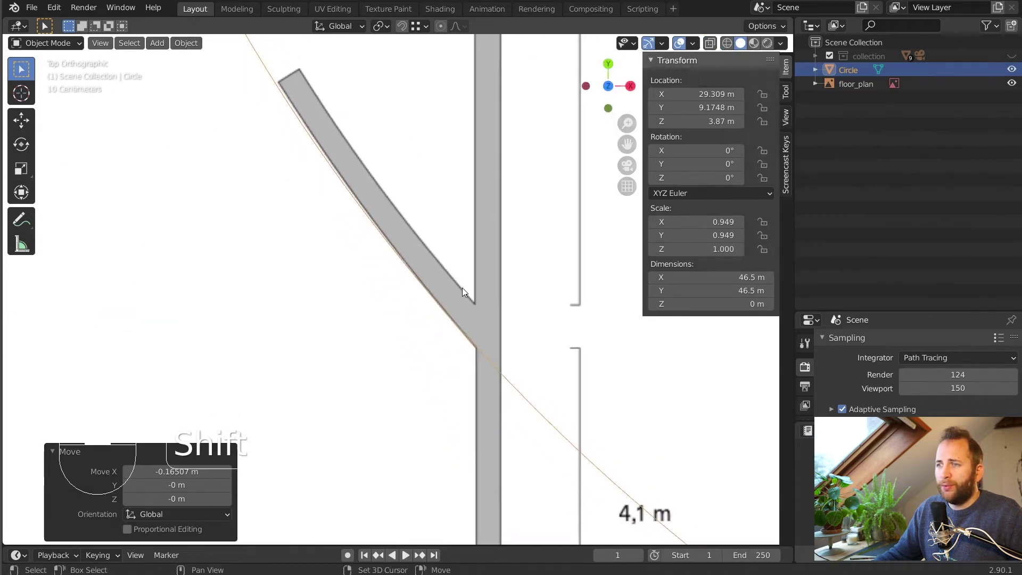
{"action": "scroll", "coordinate": [489, 296], "scroll_direction": "up", "scroll_amount": 4}
{"action": "scroll", "coordinate": [490, 296], "scroll_direction": "down", "scroll_amount": 10}
{"action": "middle_click_drag", "start_coordinate": [369, 200], "coordinate": [474, 488], "text": "shift"}
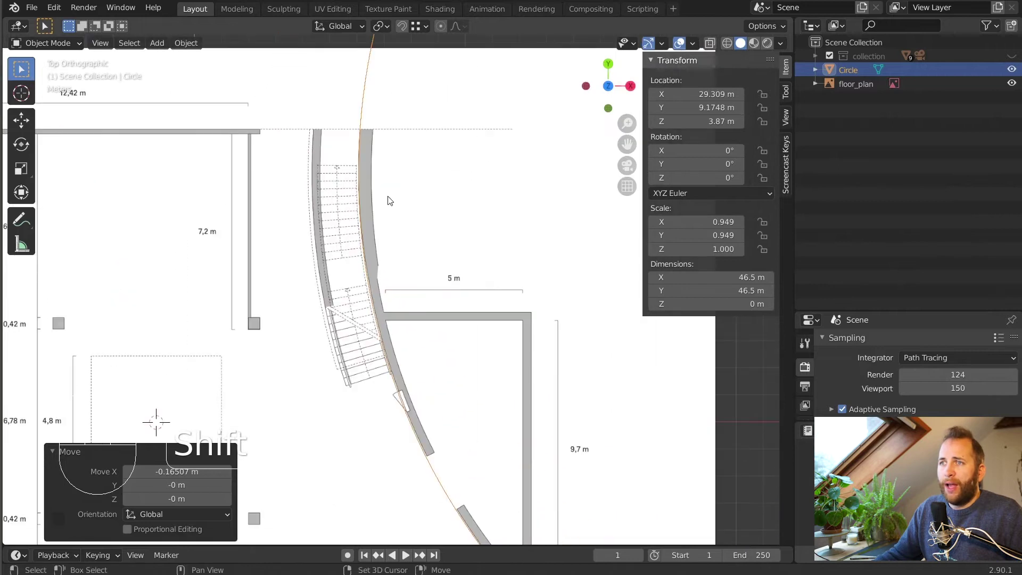
{"action": "middle_click_drag", "start_coordinate": [397, 247], "coordinate": [454, 338], "text": "shift"}
{"action": "scroll", "coordinate": [406, 209], "scroll_direction": "up", "scroll_amount": 5}
{"action": "scroll", "coordinate": [402, 290], "scroll_direction": "up", "scroll_amount": 4}
{"action": "middle_click_drag", "start_coordinate": [520, 506], "coordinate": [462, 272], "text": "shift"}
{"action": "scroll", "coordinate": [469, 277], "scroll_direction": "down", "scroll_amount": 2}
{"action": "scroll", "coordinate": [485, 288], "scroll_direction": "down", "scroll_amount": 8}
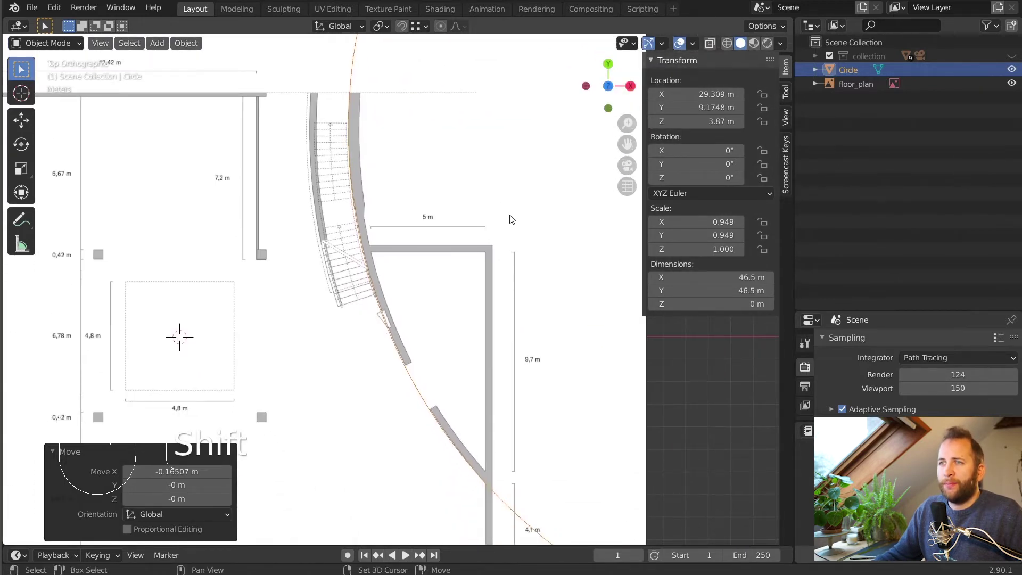
{"action": "scroll", "coordinate": [512, 221], "scroll_direction": "down", "scroll_amount": 7}
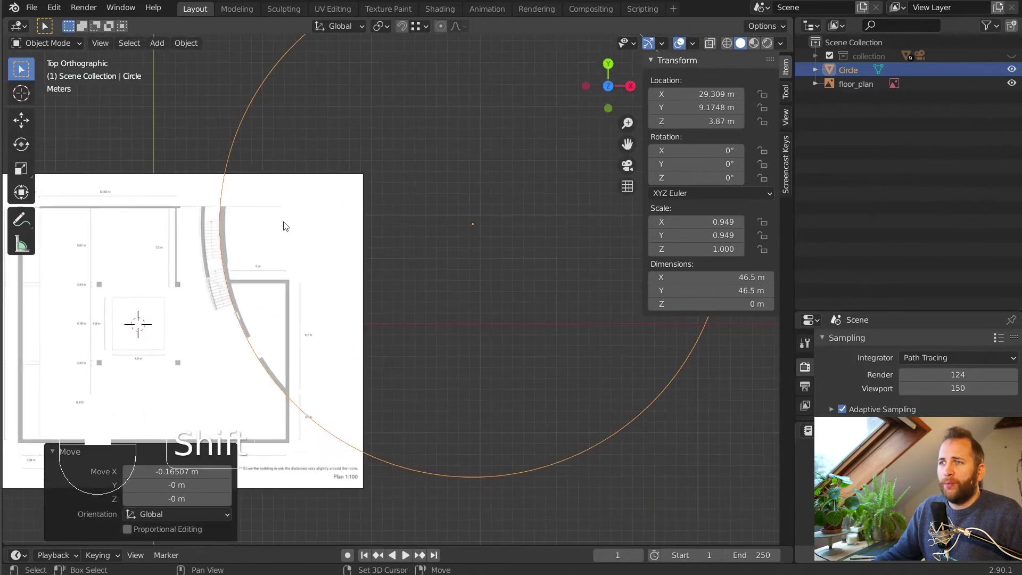
Snap the 3D cursor to the centre of the selected circle and deselect the circle
{"action": "middle_click_drag", "start_coordinate": [384, 198], "coordinate": [361, 246], "text": "shift"}
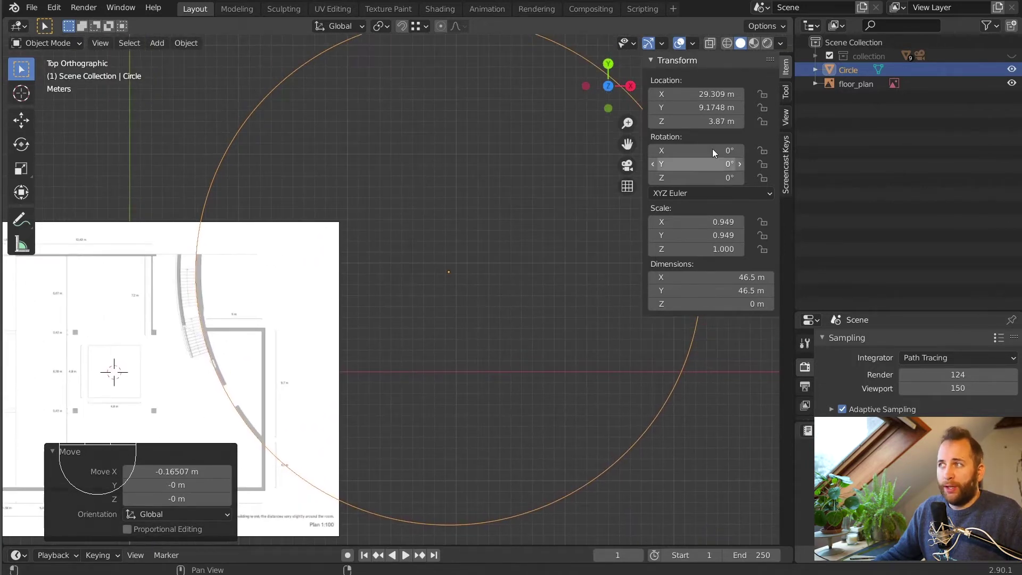
{"action": "middle_click_drag", "start_coordinate": [281, 271], "coordinate": [433, 227], "text": "shift"}
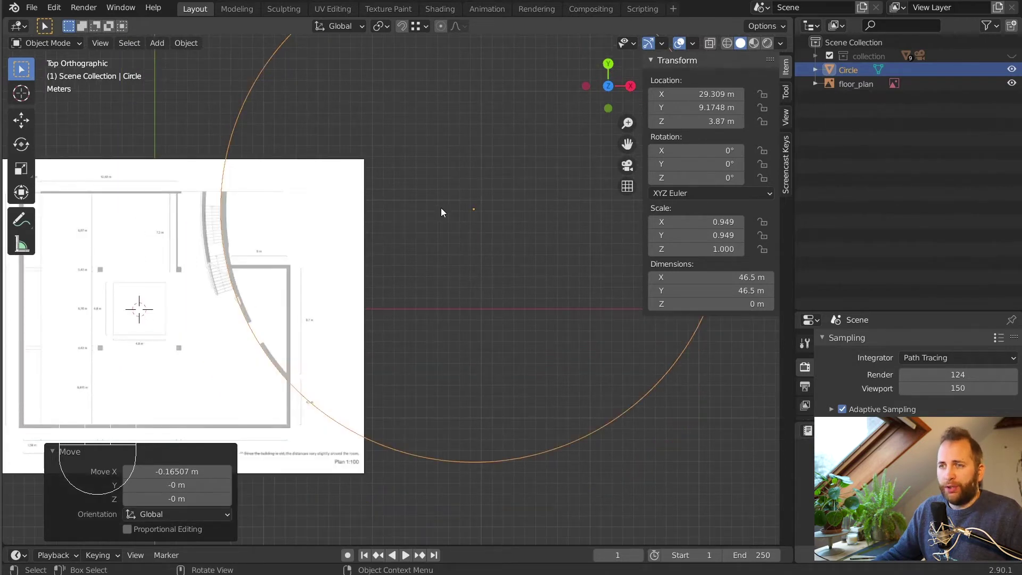
{"action": "key", "text": "shift+s"}
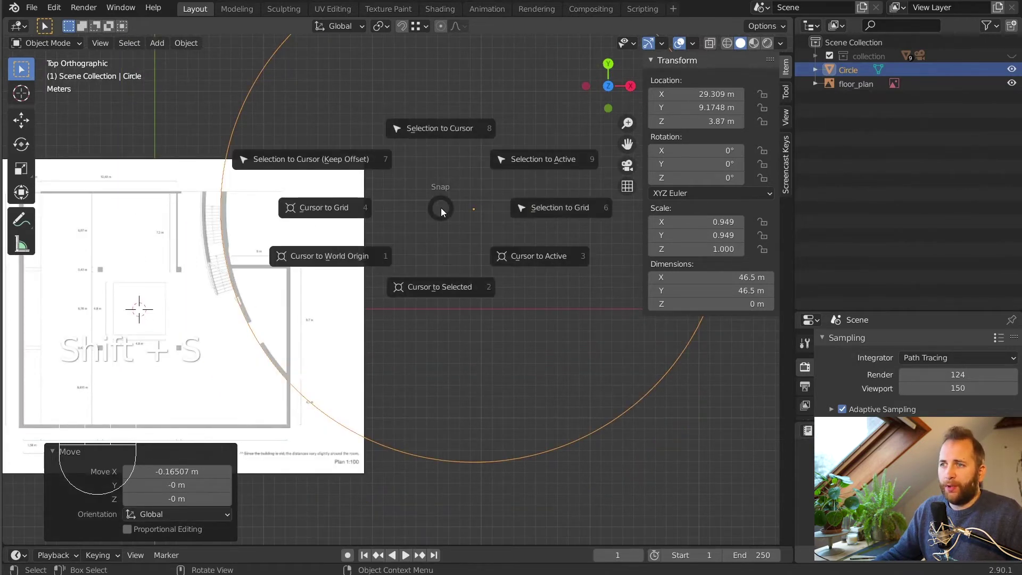
{"action": "left_click", "coordinate": [429, 290]}
{"action": "left_click", "coordinate": [487, 98]}
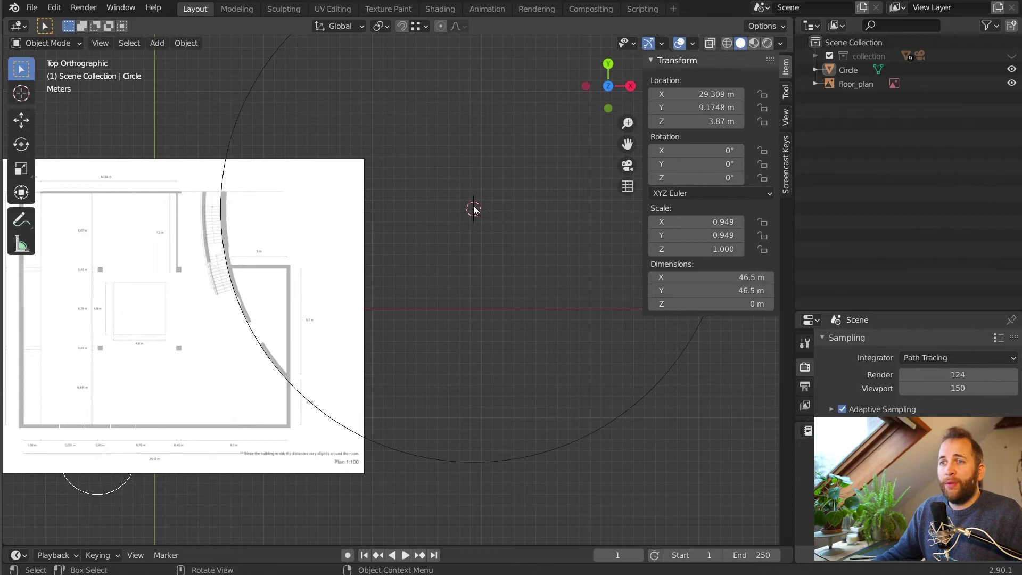
{"action": "scroll", "coordinate": [230, 244], "scroll_direction": "up", "scroll_amount": 5}
{"action": "middle_click_drag", "start_coordinate": [198, 248], "coordinate": [523, 323], "text": "shift"}
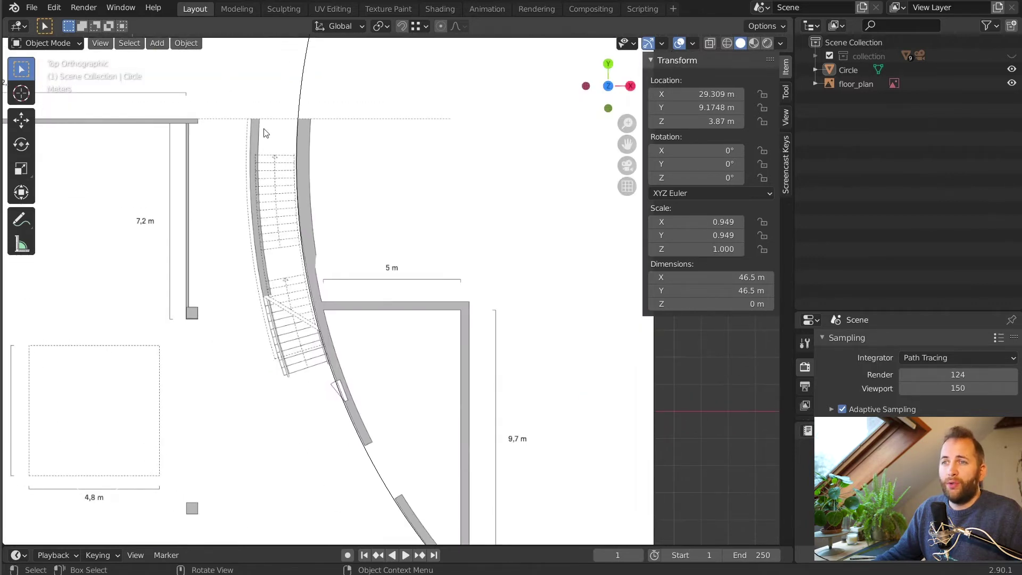
{"action": "scroll", "coordinate": [475, 220], "scroll_direction": "down", "scroll_amount": 3}
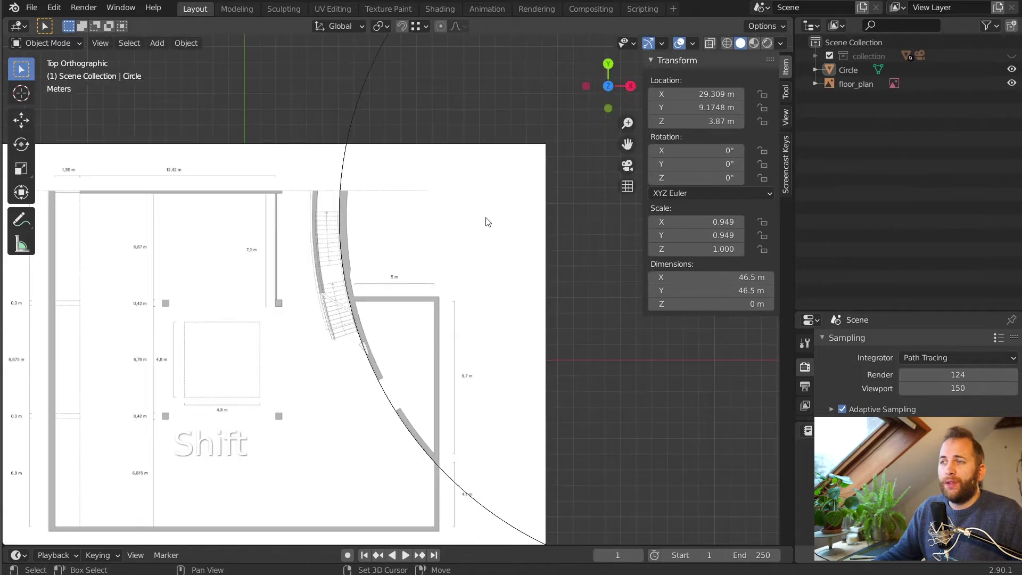
{"action": "middle_click_drag", "start_coordinate": [492, 222], "coordinate": [375, 233], "text": "shift"}
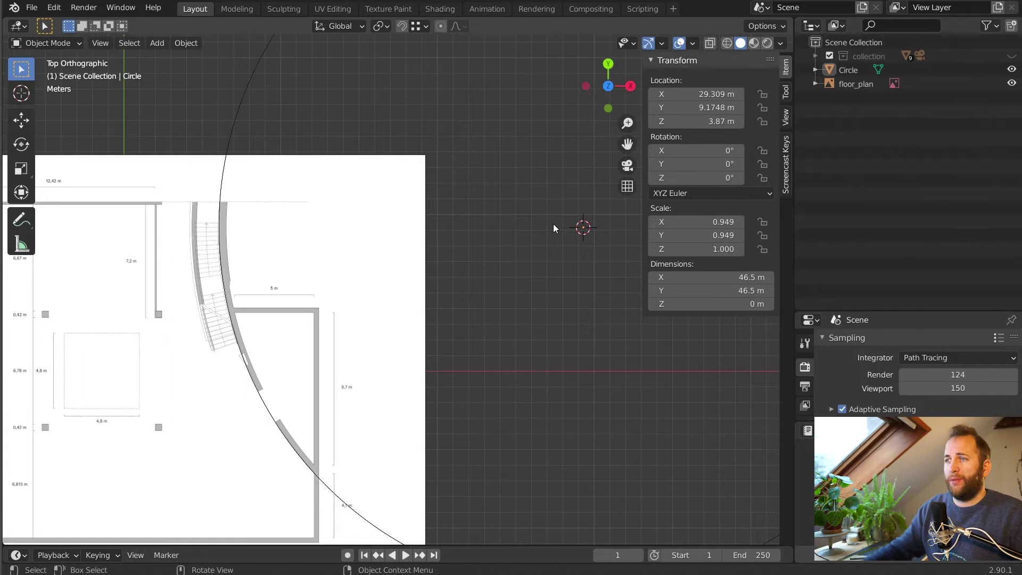
{"action": "scroll", "coordinate": [551, 223], "scroll_direction": "down", "scroll_amount": 2}
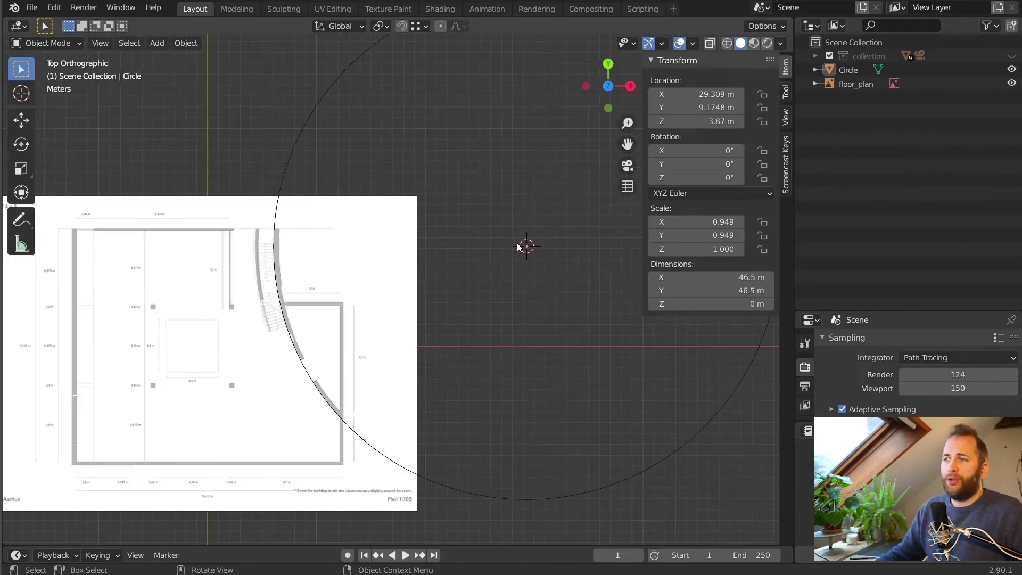
Rename the 46.5 m circle as Circle_cutter and deselect it
{"action": "scroll", "coordinate": [330, 239], "scroll_direction": "down", "scroll_amount": 1}
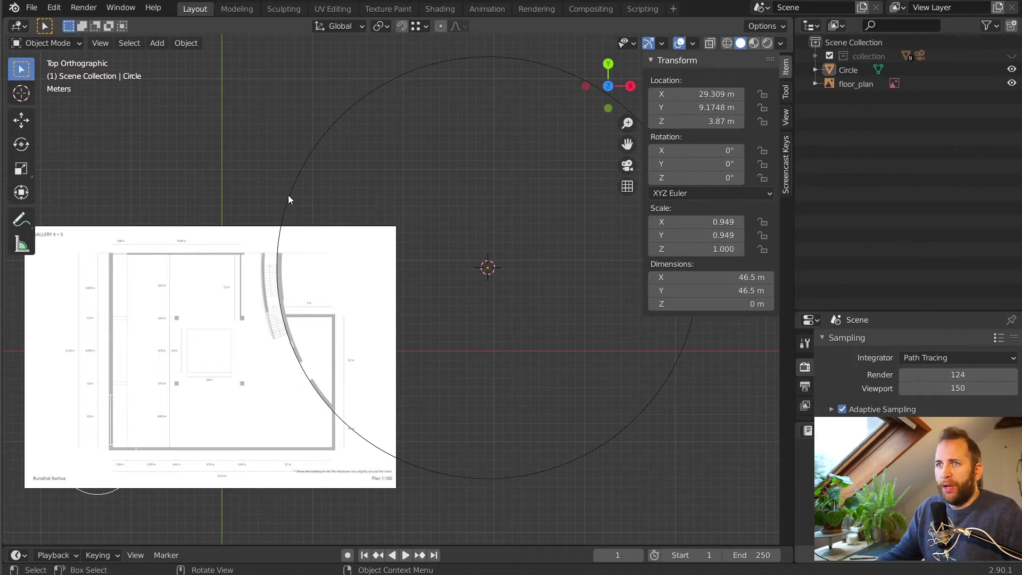
{"action": "left_click", "coordinate": [288, 195]}
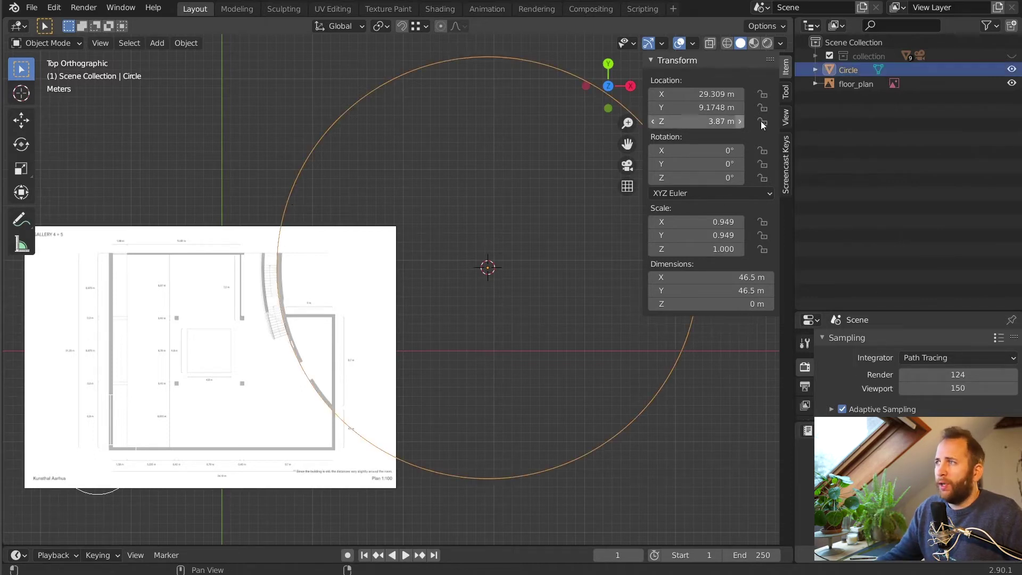
{"action": "double_click", "coordinate": [850, 71]}
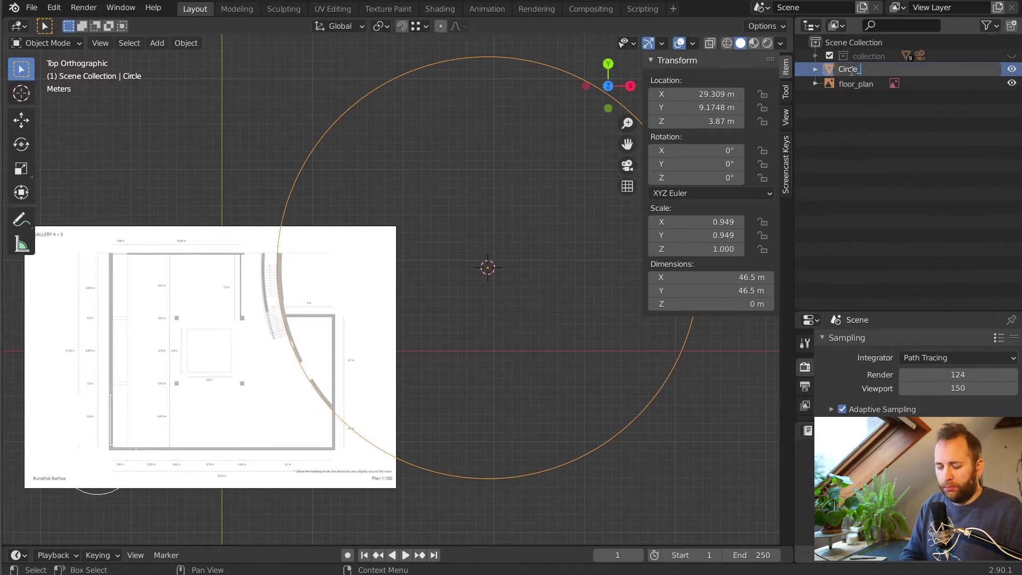
{"action": "type", "text": "cutter"}
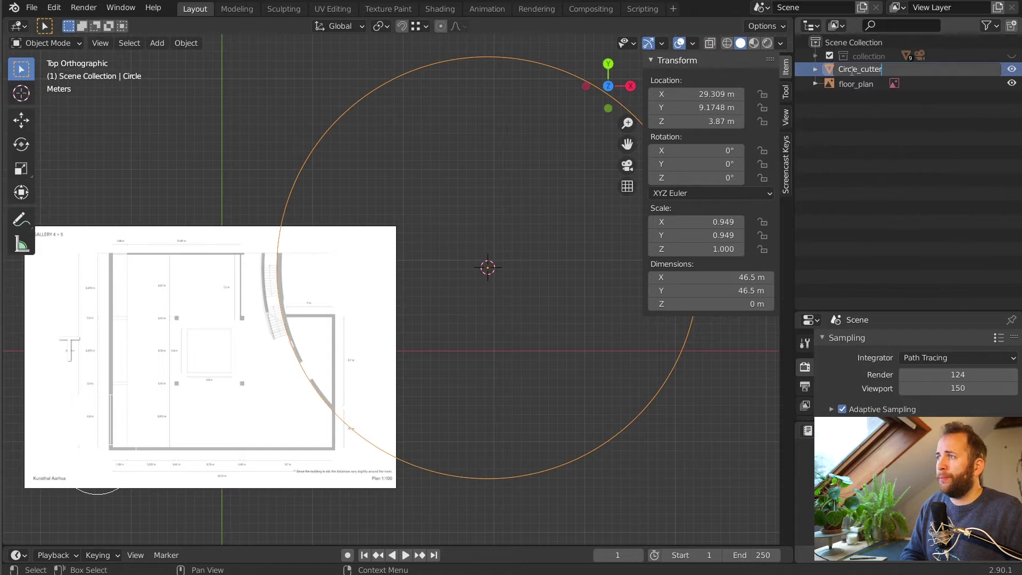
{"action": "key", "text": "Return"}
{"action": "left_click", "coordinate": [263, 100]}
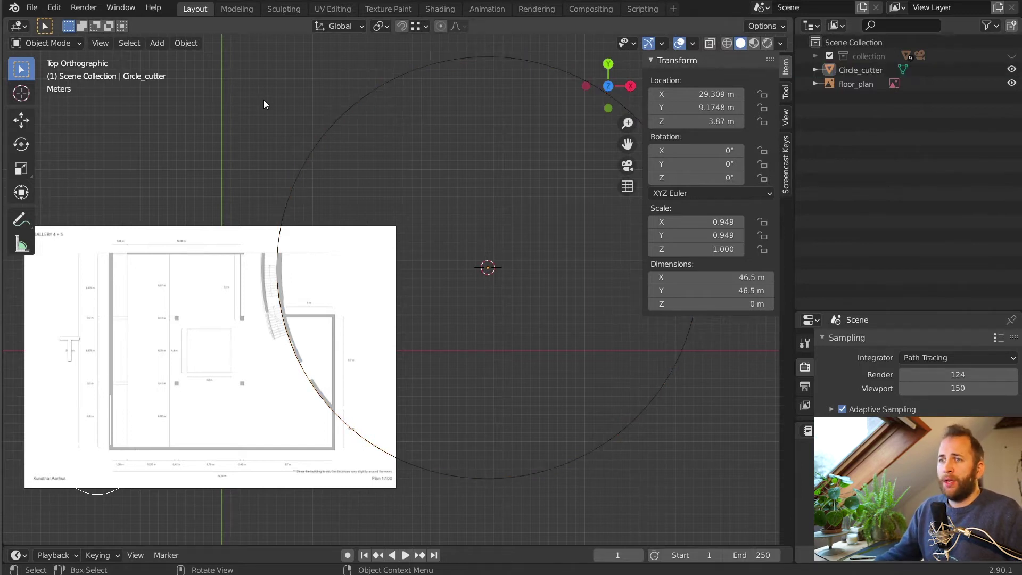
Add a new mesh circle centred at the 3D cursor and set its radius to 25.5 m
{"action": "key", "text": "shift+a"}
{"action": "mouse_move", "coordinate": [298, 116]}
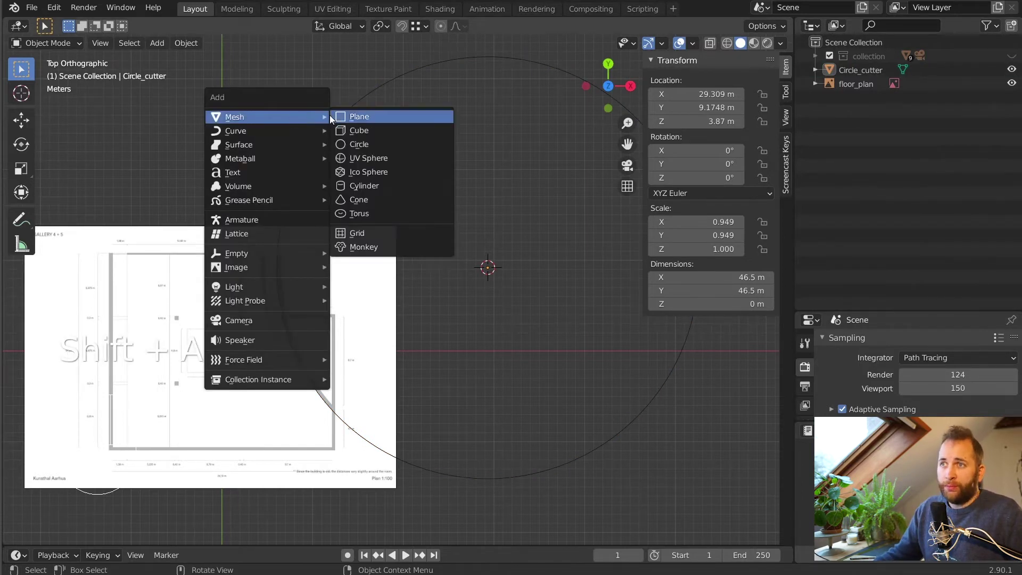
{"action": "left_click", "coordinate": [360, 144]}
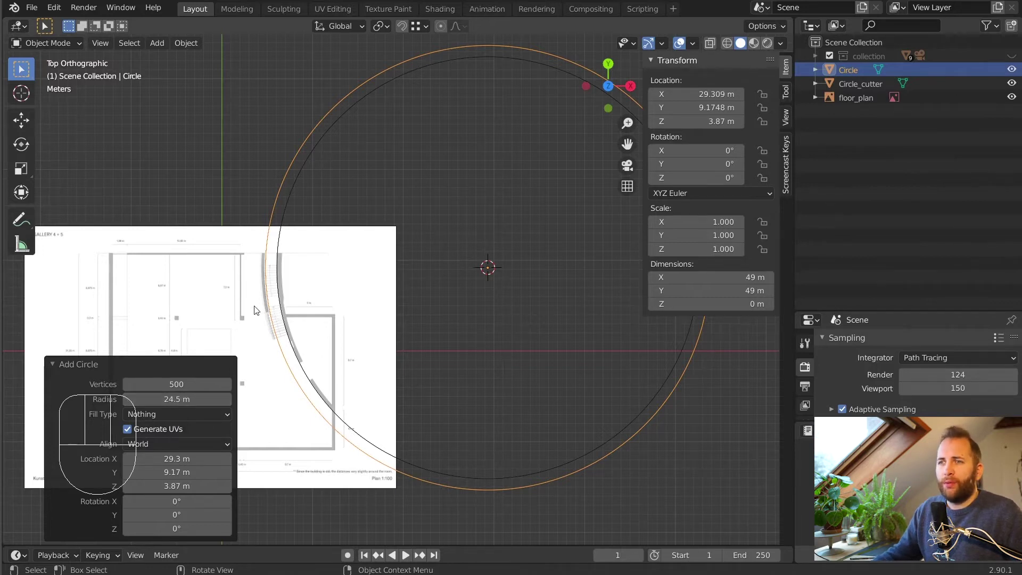
{"action": "scroll", "coordinate": [242, 303], "scroll_direction": "up", "scroll_amount": 3}
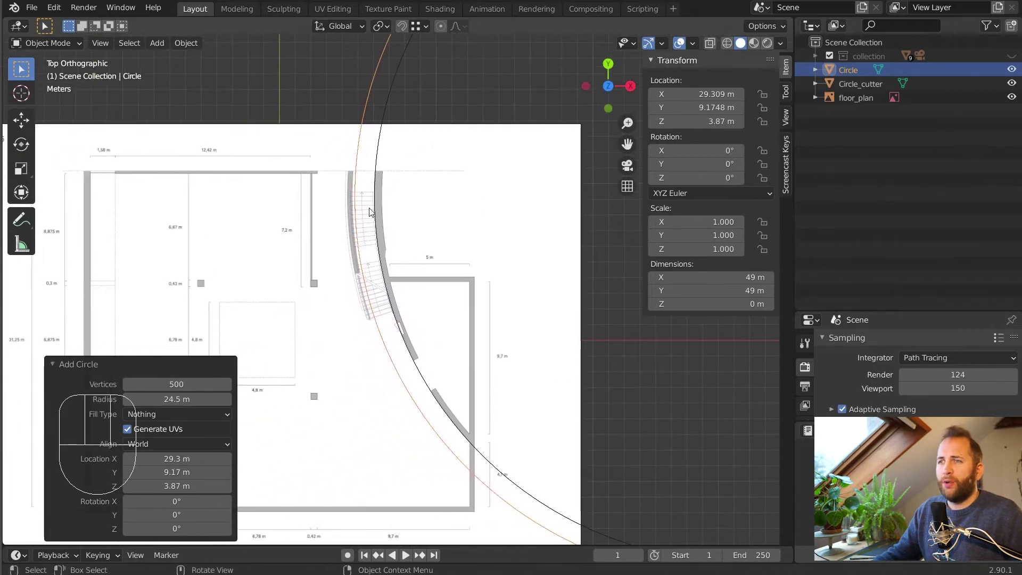
{"action": "scroll", "coordinate": [338, 213], "scroll_direction": "up", "scroll_amount": 4}
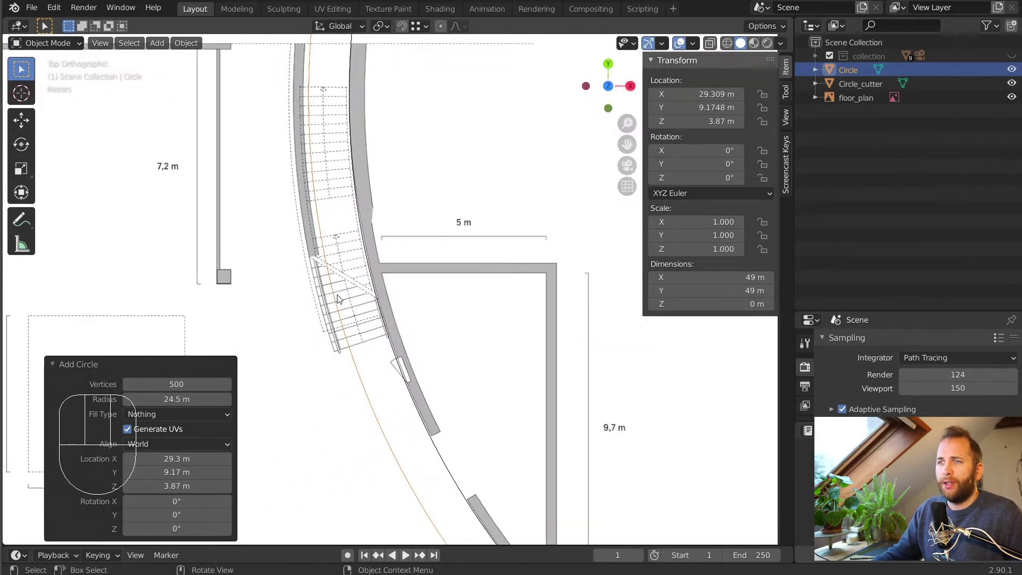
{"action": "left_click_drag", "start_coordinate": [186, 398], "coordinate": [212, 398]}
{"action": "scroll", "coordinate": [370, 244], "scroll_direction": "up", "scroll_amount": 2}
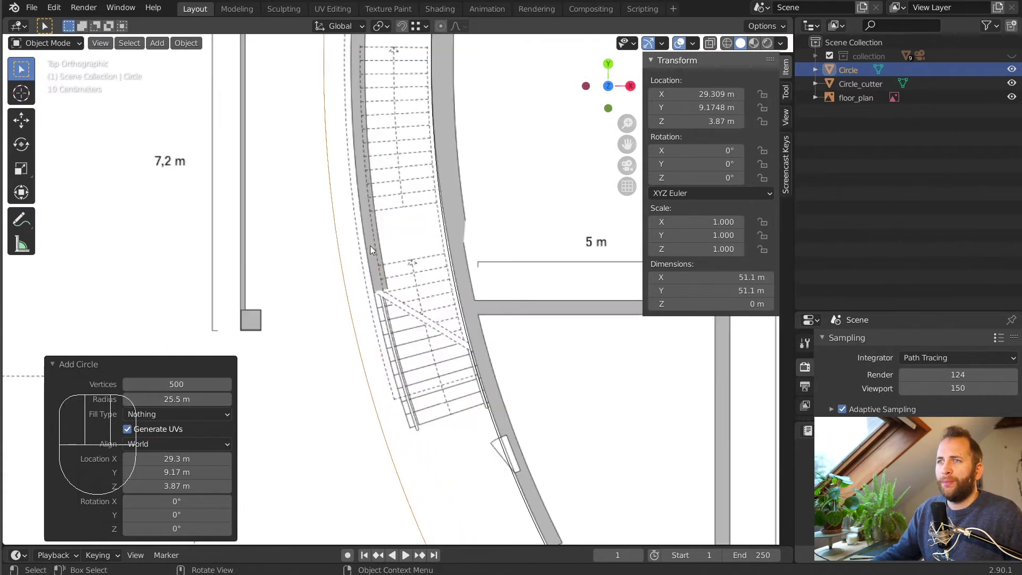
Reduce the new circle's vertex count to 18
{"action": "middle_click_drag", "start_coordinate": [362, 193], "coordinate": [356, 290], "text": "shift"}
{"action": "scroll", "coordinate": [356, 294], "scroll_direction": "down", "scroll_amount": 2}
{"action": "scroll", "coordinate": [355, 294], "scroll_direction": "down", "scroll_amount": 2}
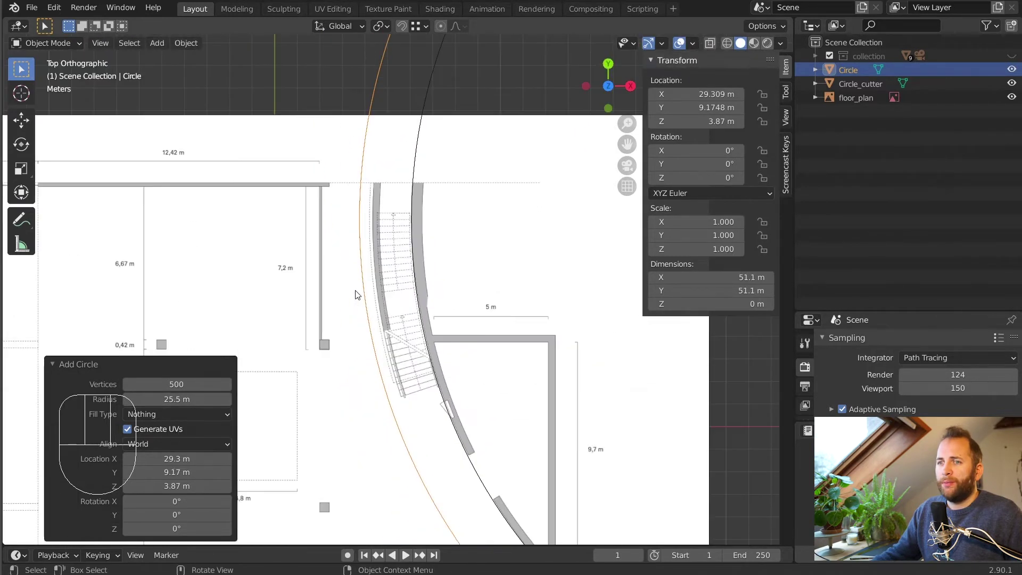
{"action": "left_click_drag", "start_coordinate": [198, 384], "coordinate": [193, 384]}
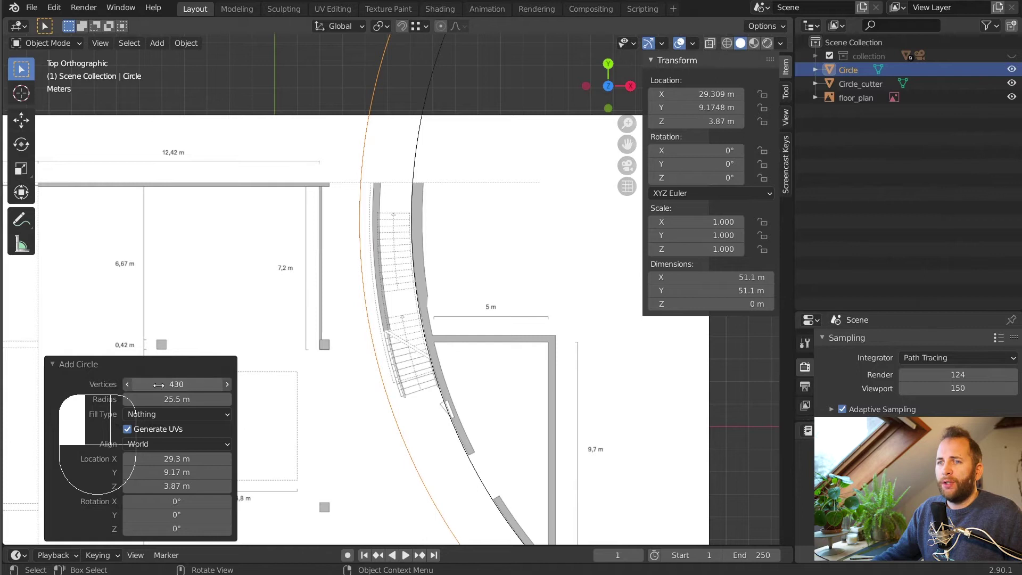
{"action": "left_click_drag", "start_coordinate": [50, 384], "coordinate": [821, 374]}
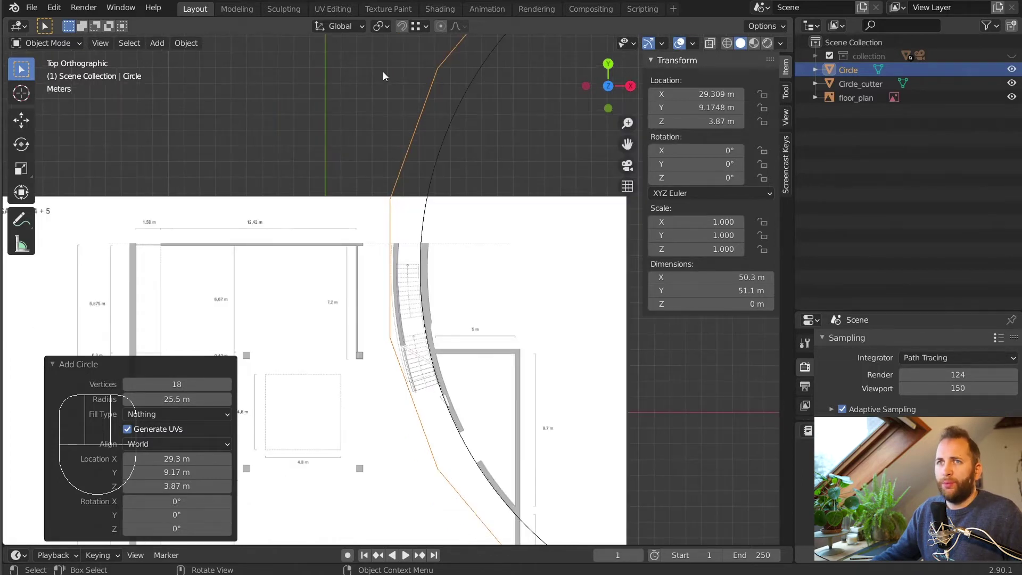
Extrude the new circle's entire outline in Edit Mode and scale it inward to about 0.887, making a flat ring over the staircase
{"action": "key", "text": "Tab"}
{"action": "scroll", "coordinate": [407, 110], "scroll_direction": "down", "scroll_amount": 4}
{"action": "middle_click_drag", "start_coordinate": [471, 117], "coordinate": [305, 222], "text": "shift"}
{"action": "scroll", "coordinate": [213, 299], "scroll_direction": "up", "scroll_amount": 3}
{"action": "middle_click_drag", "start_coordinate": [204, 302], "coordinate": [322, 279], "text": "shift"}
{"action": "scroll", "coordinate": [341, 273], "scroll_direction": "down", "scroll_amount": 3}
{"action": "key", "text": "a"}
{"action": "scroll", "coordinate": [349, 271], "scroll_direction": "up", "scroll_amount": 7}
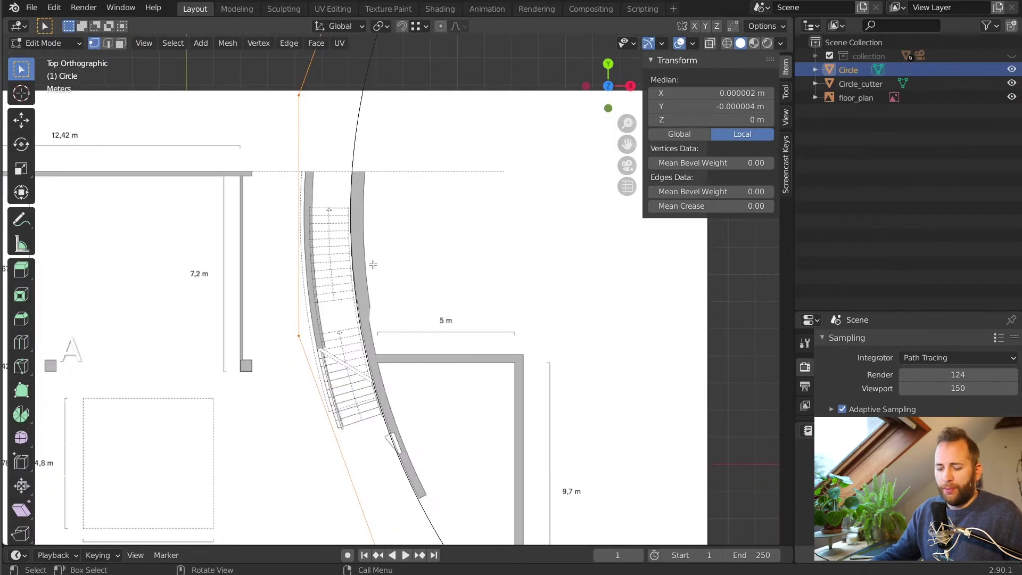
{"action": "key", "text": "e"}
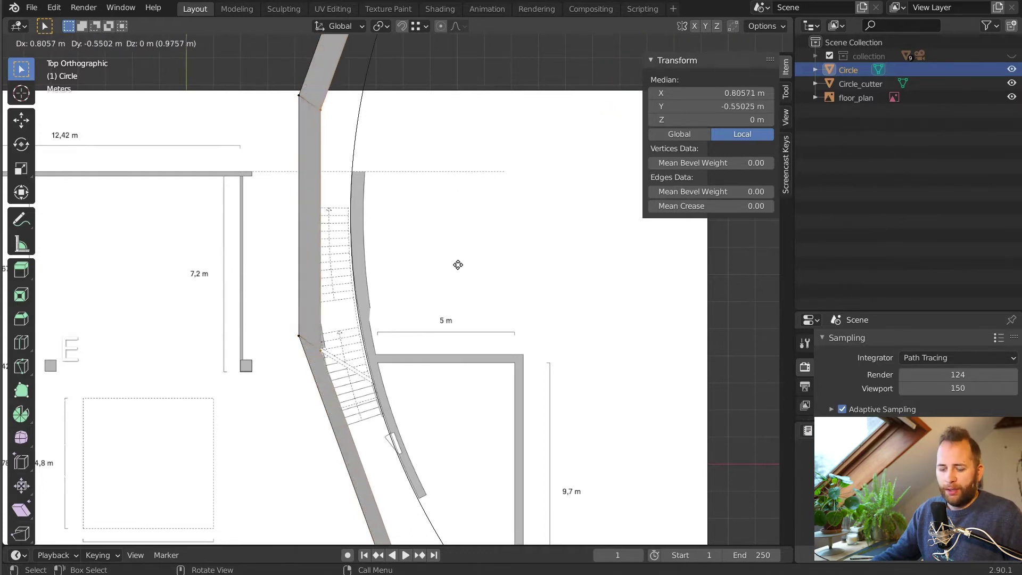
{"action": "key", "text": "s"}
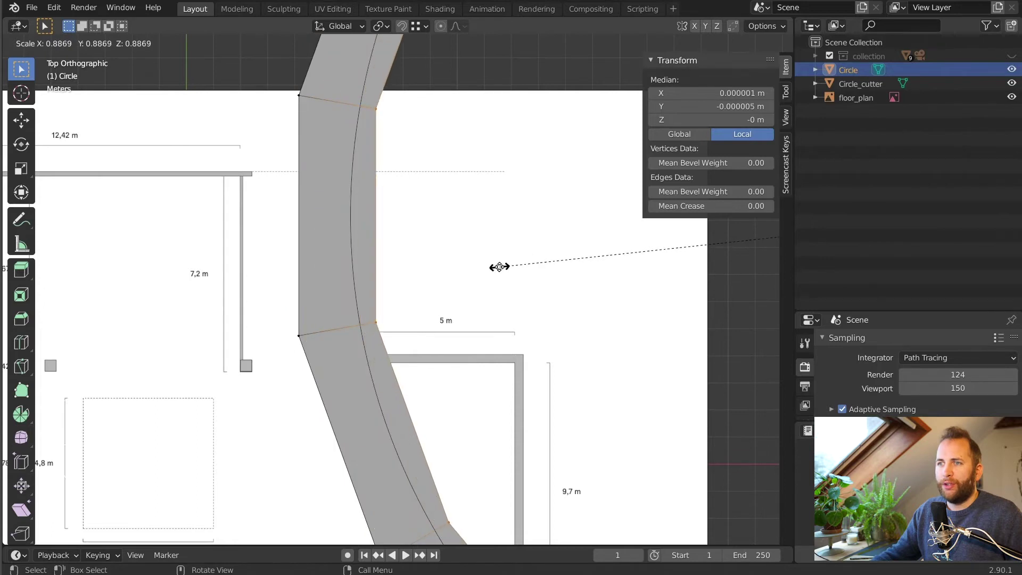
{"action": "left_click", "coordinate": [499, 267]}
Switch the viewport to wireframe shading with the whole ring in view over the floor plan
{"action": "scroll", "coordinate": [497, 267], "scroll_direction": "down", "scroll_amount": 6}
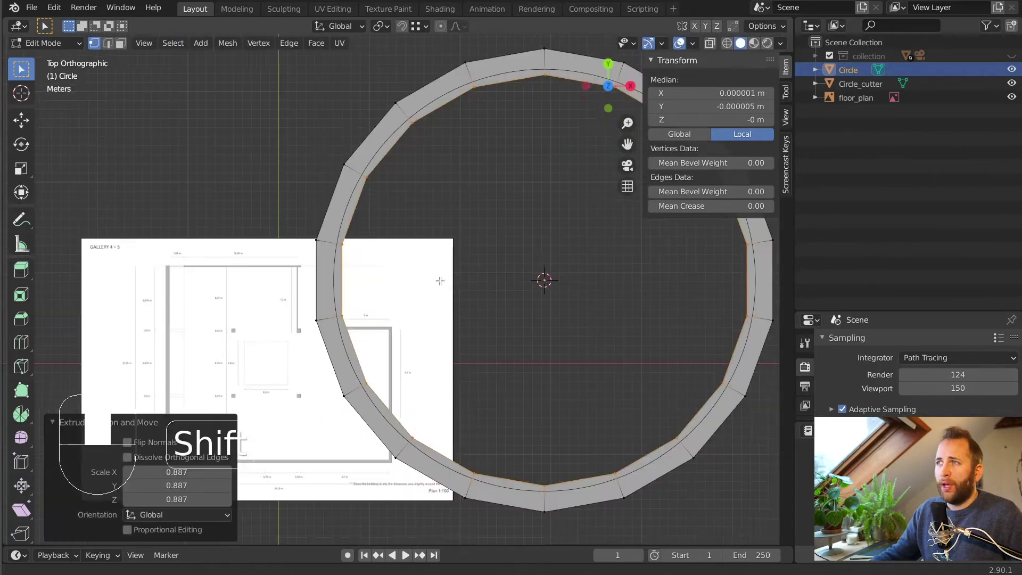
{"action": "left_click", "coordinate": [727, 42]}
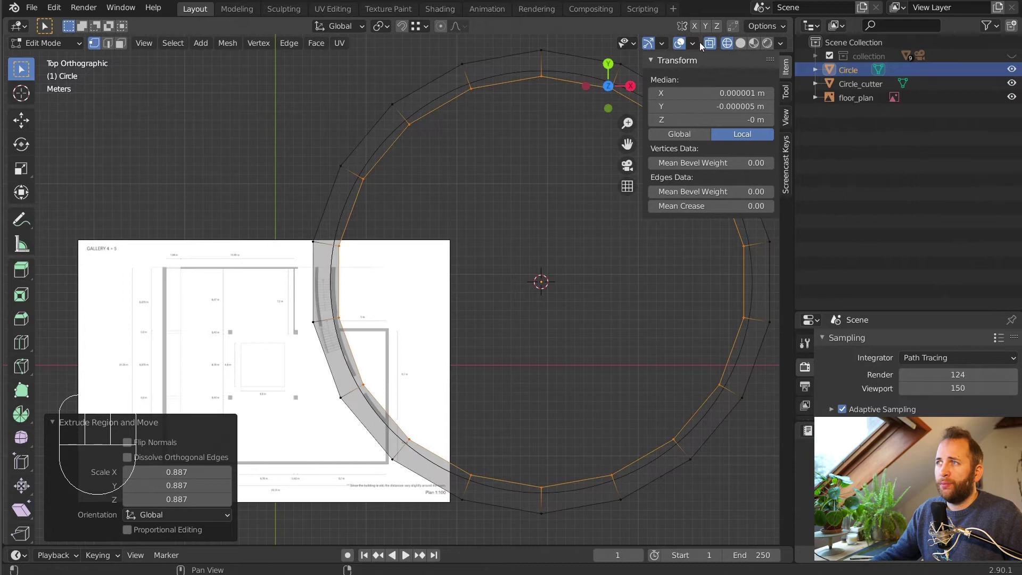
{"action": "middle_click_drag", "start_coordinate": [414, 204], "coordinate": [350, 203], "text": "shift"}
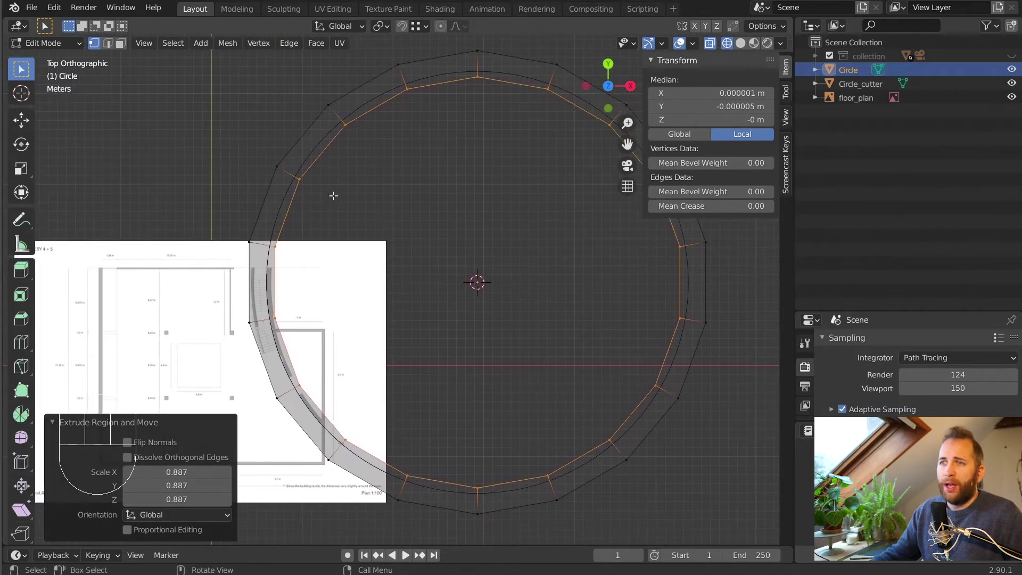
Delete all faces of the ring except the two covering the staircase
{"action": "left_click", "coordinate": [121, 43]}
{"action": "left_click", "coordinate": [265, 289]}
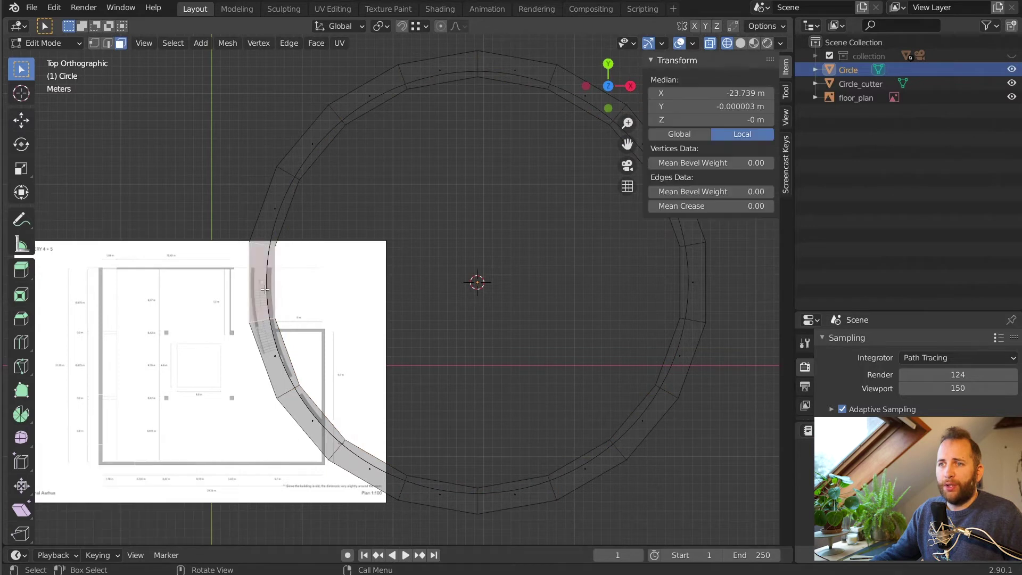
{"action": "scroll", "coordinate": [269, 348], "scroll_direction": "up", "scroll_amount": 3}
{"action": "middle_click_drag", "start_coordinate": [269, 348], "coordinate": [460, 306], "text": "shift"}
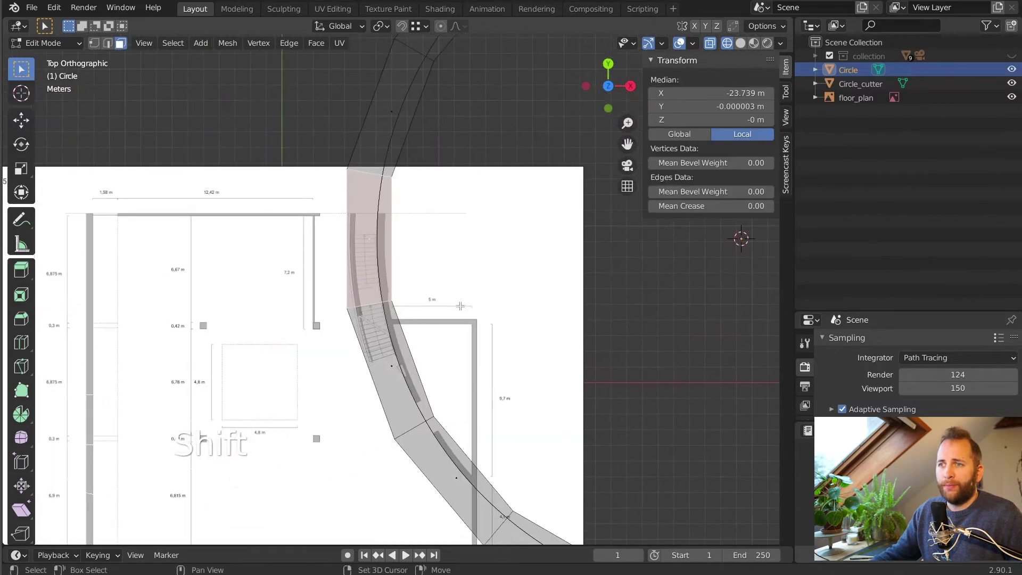
{"action": "left_click", "coordinate": [402, 358], "text": "shift"}
{"action": "middle_click_drag", "start_coordinate": [404, 351], "coordinate": [525, 207]}
{"action": "key", "text": "KP_7"}
{"action": "scroll", "coordinate": [453, 246], "scroll_direction": "down", "scroll_amount": 2}
{"action": "middle_click_drag", "start_coordinate": [453, 246], "coordinate": [380, 246], "text": "shift"}
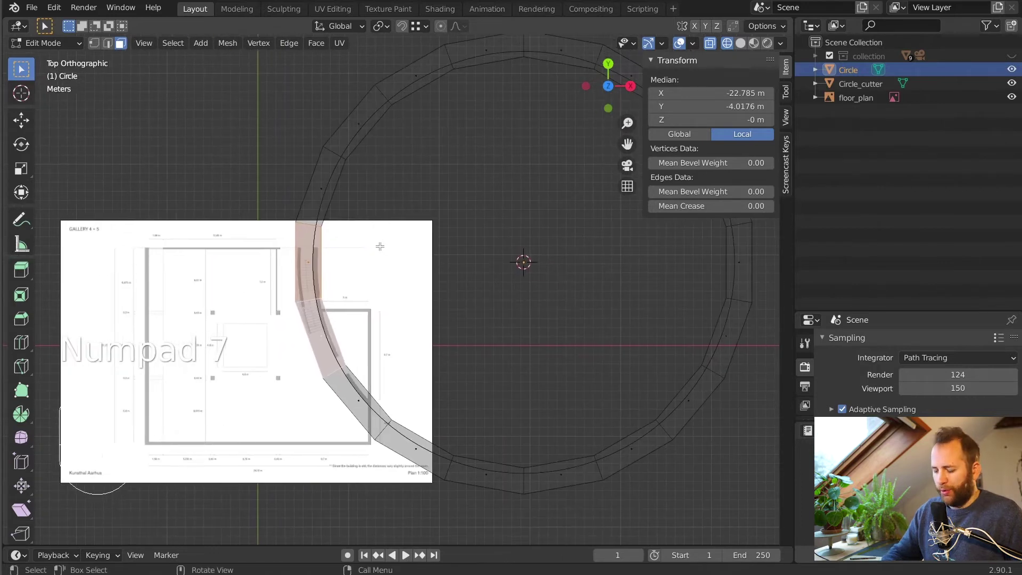
{"action": "key", "text": "ctrl+i"}
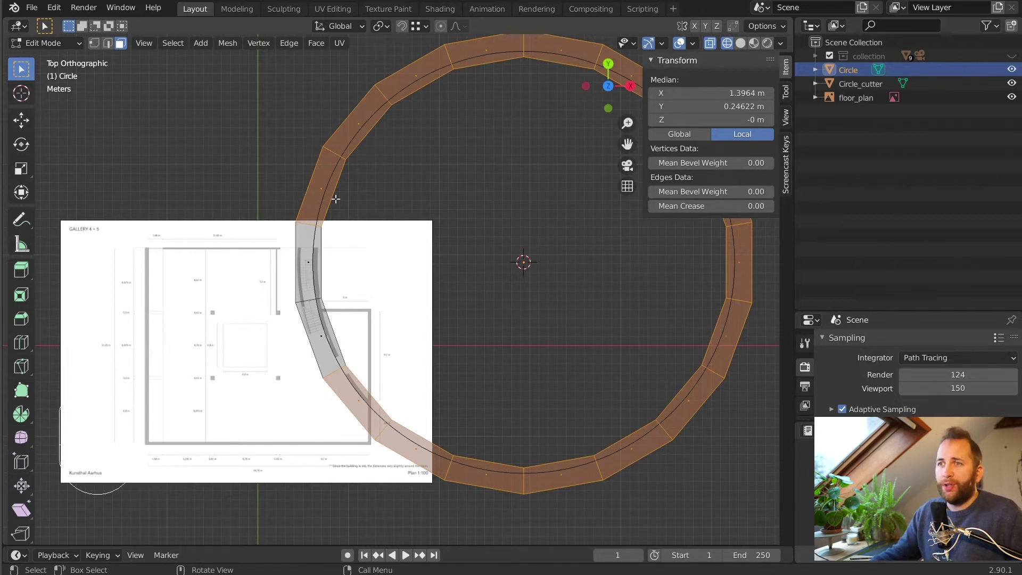
{"action": "key", "text": "x"}
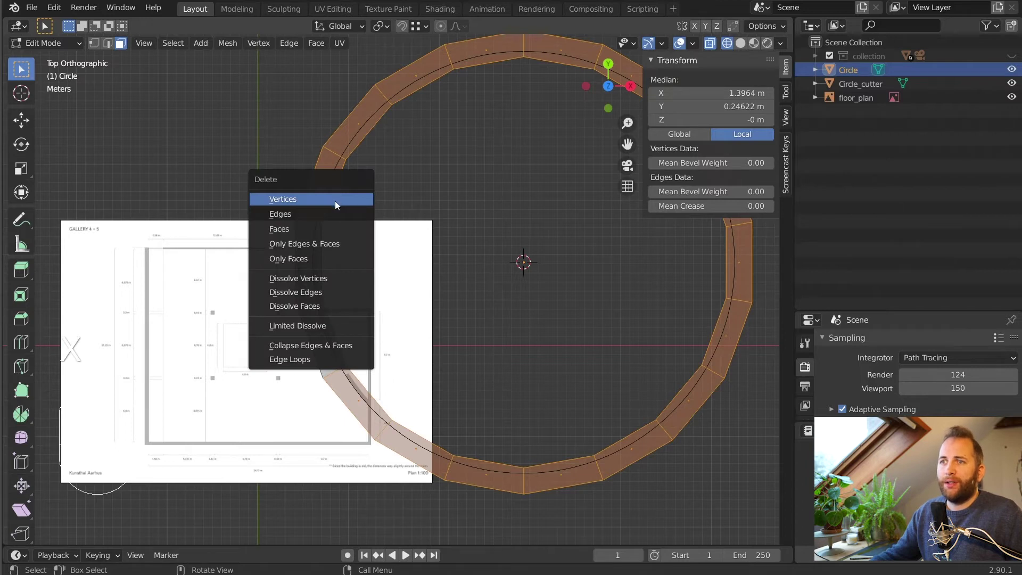
{"action": "left_click", "coordinate": [303, 228]}
Slide the edge shared by the two remaining faces by about 0.007 to align it with the first step of the lower stair flight
{"action": "scroll", "coordinate": [407, 346], "scroll_direction": "up", "scroll_amount": 5}
{"action": "scroll", "coordinate": [407, 346], "scroll_direction": "up", "scroll_amount": 2}
{"action": "scroll", "coordinate": [391, 259], "scroll_direction": "down", "scroll_amount": 6}
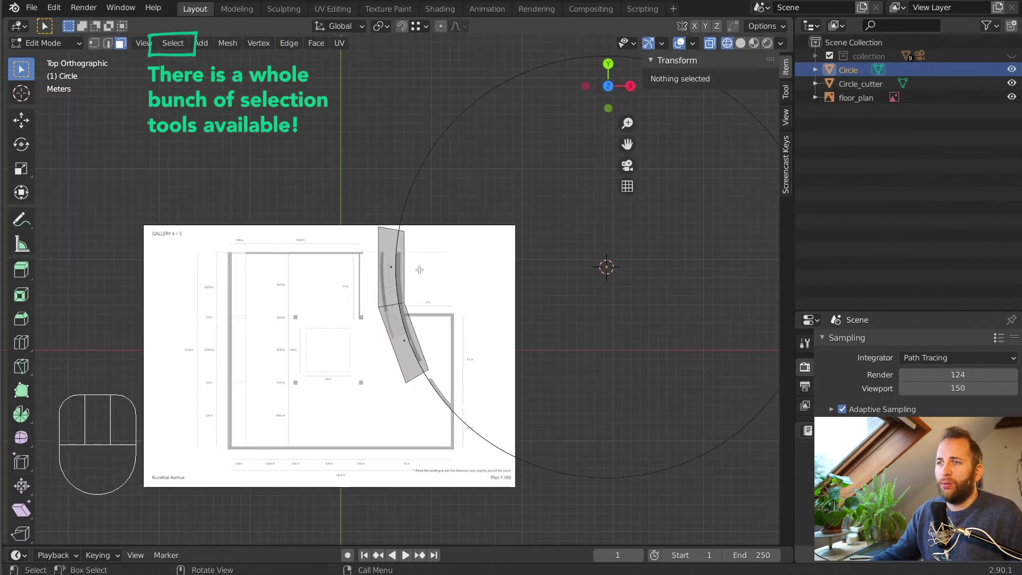
{"action": "scroll", "coordinate": [416, 232], "scroll_direction": "up", "scroll_amount": 7}
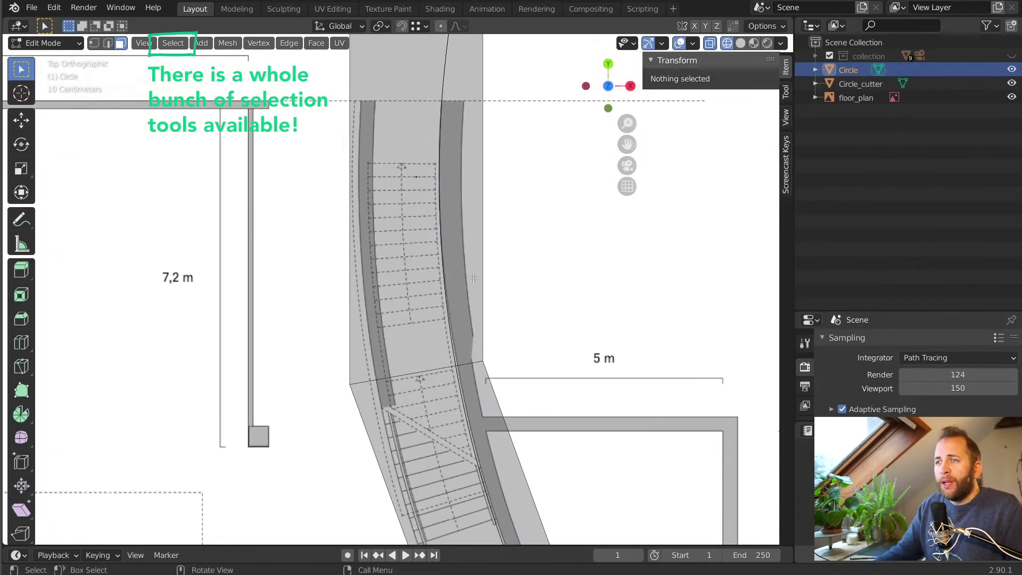
{"action": "scroll", "coordinate": [468, 298], "scroll_direction": "down", "scroll_amount": 6}
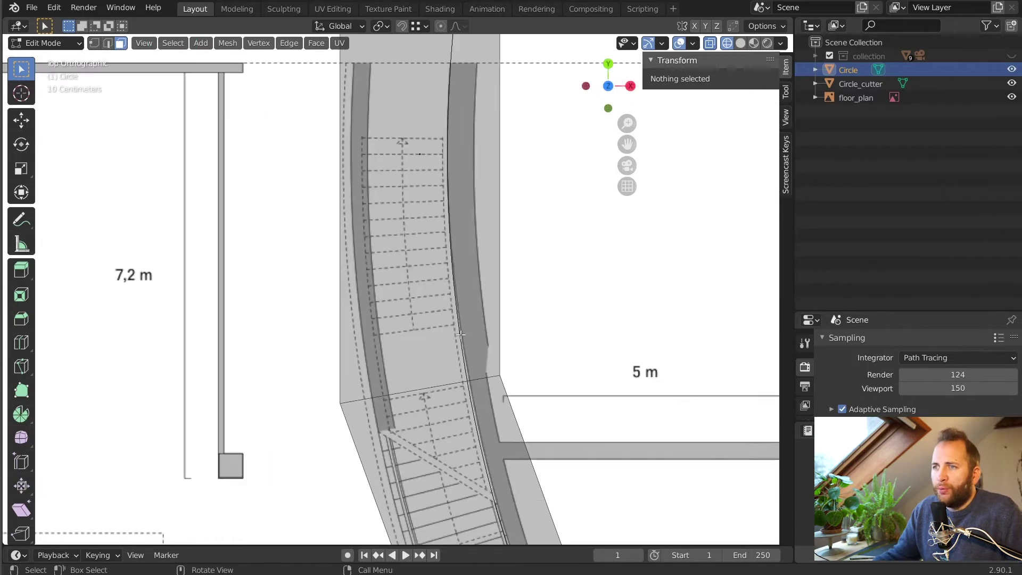
{"action": "scroll", "coordinate": [461, 334], "scroll_direction": "up", "scroll_amount": 5}
{"action": "left_click", "coordinate": [108, 43]}
{"action": "left_click", "coordinate": [439, 341]}
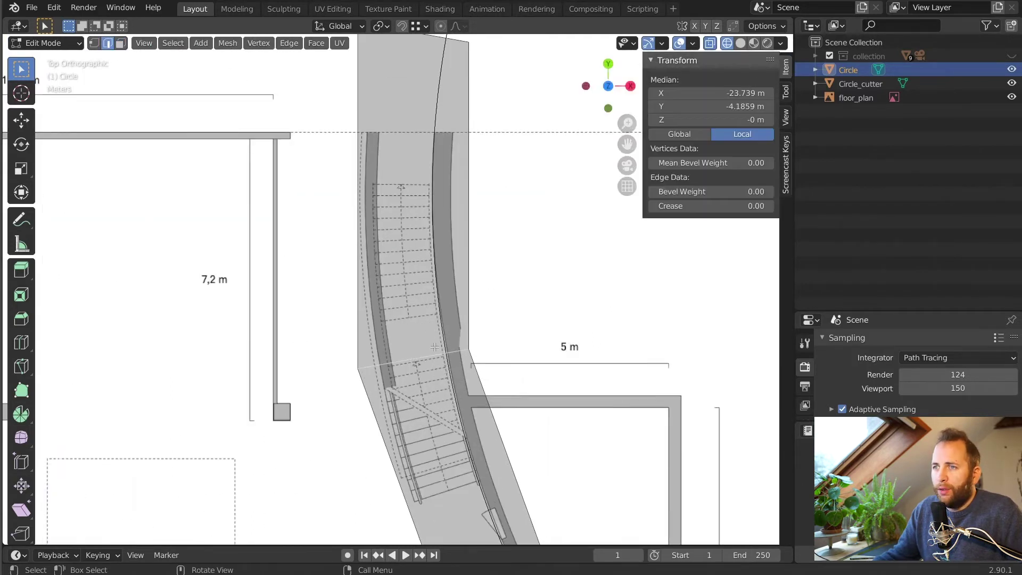
{"action": "scroll", "coordinate": [438, 340], "scroll_direction": "up", "scroll_amount": 5}
{"action": "scroll", "coordinate": [439, 341], "scroll_direction": "down", "scroll_amount": 4}
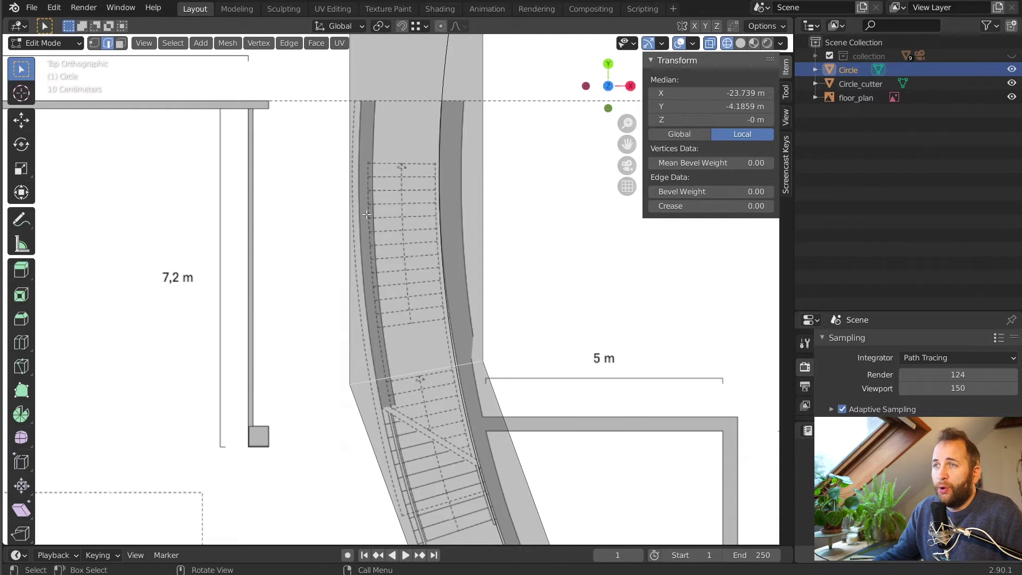
{"action": "scroll", "coordinate": [404, 224], "scroll_direction": "down", "scroll_amount": 2}
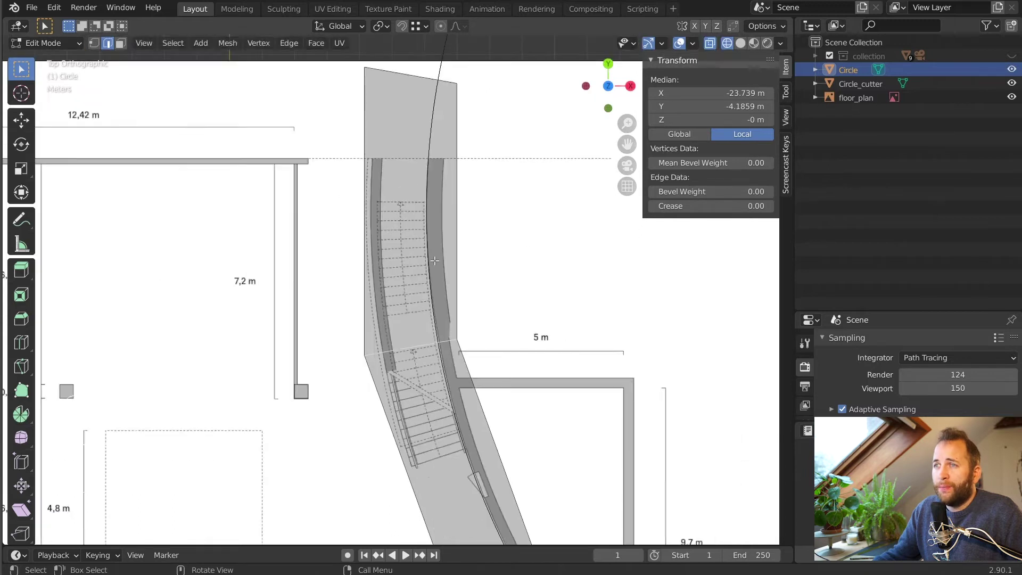
{"action": "scroll", "coordinate": [423, 266], "scroll_direction": "up", "scroll_amount": 6}
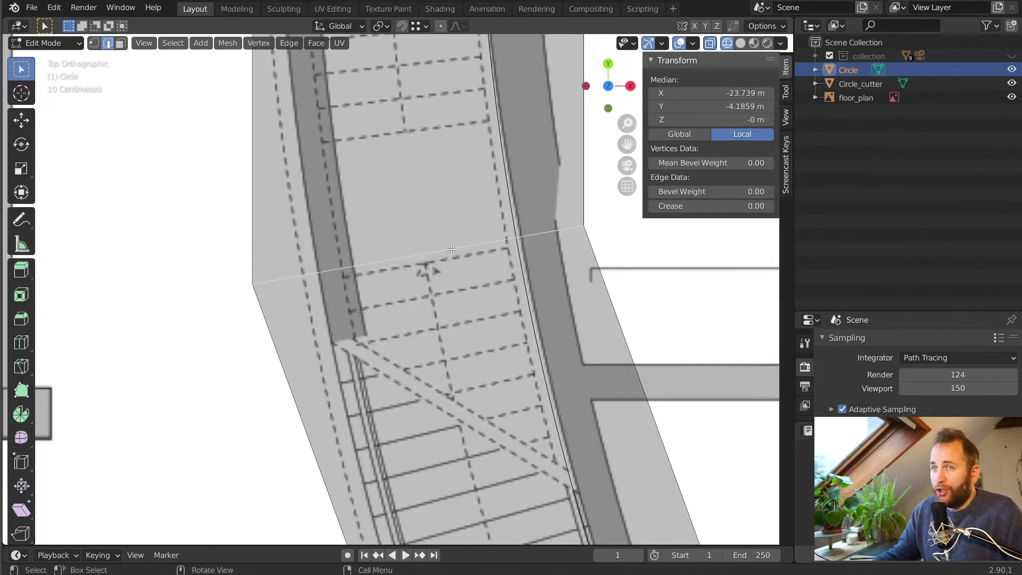
{"action": "key", "text": "g"}
{"action": "key", "text": "g"}
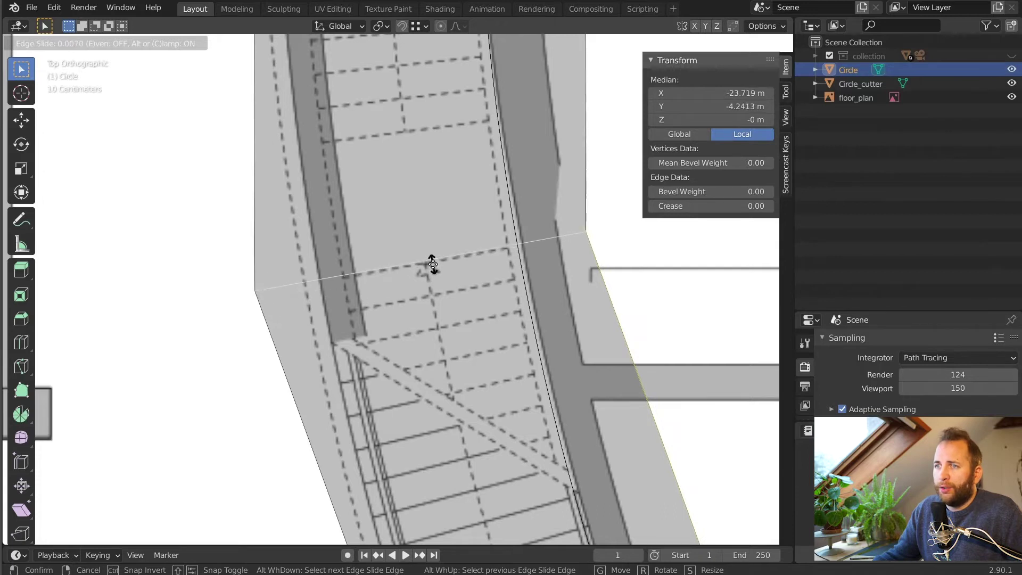
{"action": "left_click", "coordinate": [431, 266]}
Slide the strip's lower end edge by about 0.58 along the strip to the foot of the staircase
{"action": "scroll", "coordinate": [442, 261], "scroll_direction": "down", "scroll_amount": 2}
{"action": "scroll", "coordinate": [442, 261], "scroll_direction": "down", "scroll_amount": 1}
{"action": "middle_click_drag", "start_coordinate": [443, 261], "coordinate": [404, 76], "text": "shift"}
{"action": "middle_click_drag", "start_coordinate": [522, 426], "coordinate": [462, 265], "text": "shift"}
{"action": "left_click", "coordinate": [517, 450]}
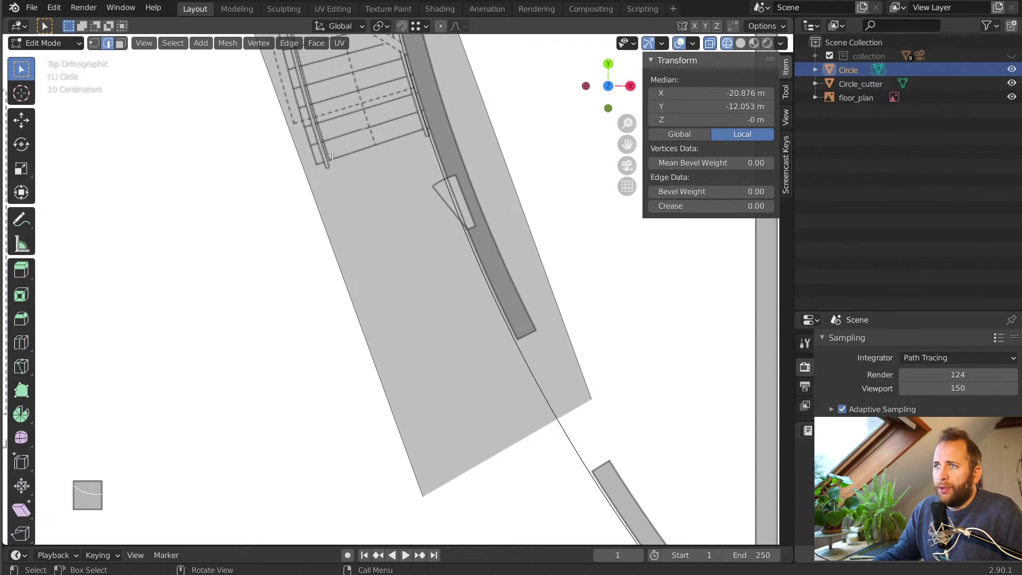
{"action": "key", "text": "KP_7"}
{"action": "key", "text": "g"}
{"action": "key", "text": "g"}
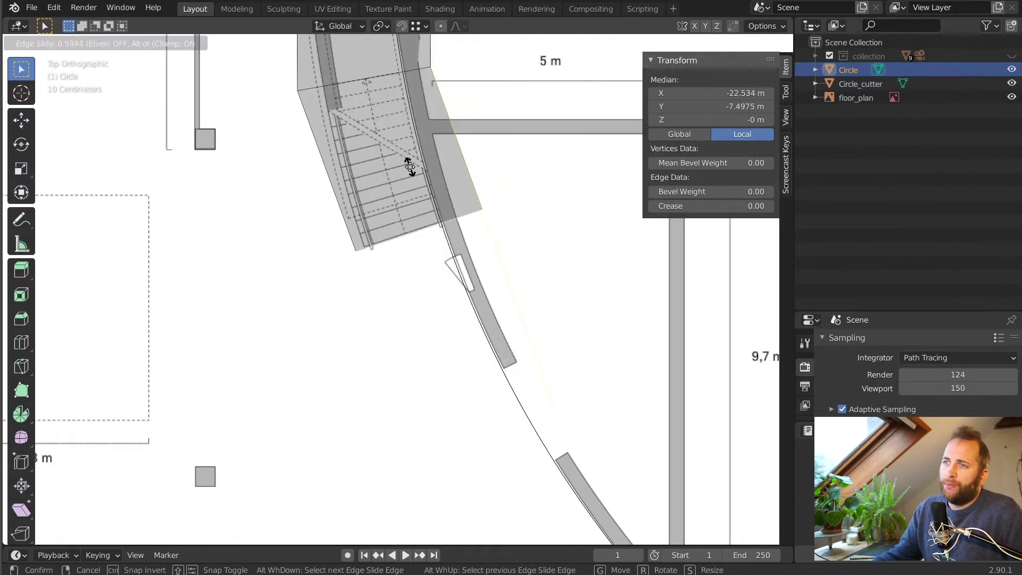
{"action": "left_click", "coordinate": [410, 165]}
Slide the strip's upper end edge by about 0.46 along the strip to the head of the staircase
{"action": "middle_click_drag", "start_coordinate": [352, 224], "coordinate": [450, 77], "text": "shift"}
{"action": "left_click", "coordinate": [459, 75]}
{"action": "key", "text": "g"}
{"action": "key", "text": "g"}
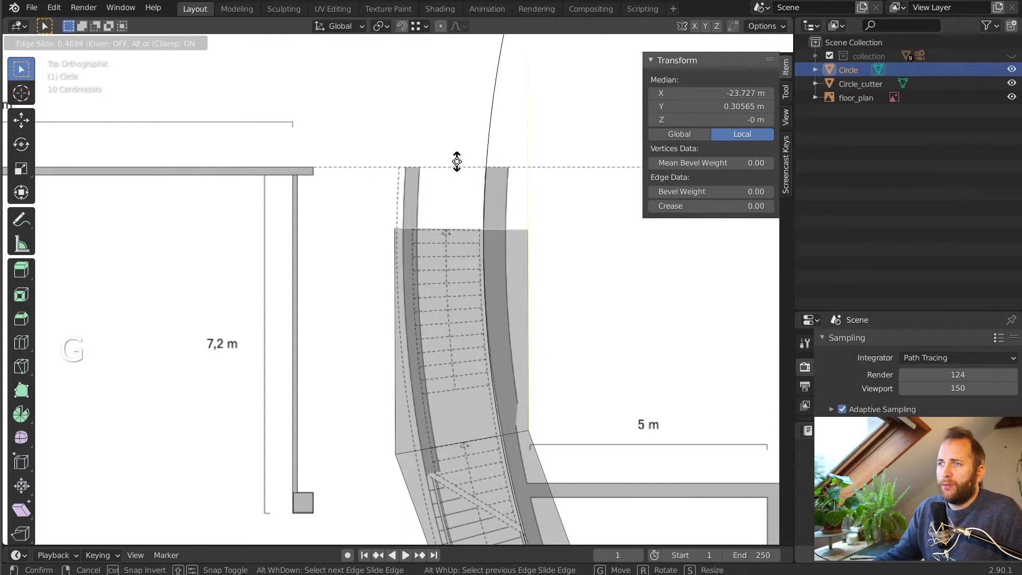
{"action": "left_click", "coordinate": [457, 163]}
Add one loop cut across the strip's upper face and slide it by 0.5 to the landing's upper edge
{"action": "mouse_move", "coordinate": [420, 403]}
{"action": "middle_mouse_down", "text": "shift"}
{"action": "mouse_move", "coordinate": [417, 328]}
{"action": "mouse_move", "coordinate": [383, 301]}
{"action": "middle_mouse_up", "text": "shift"}
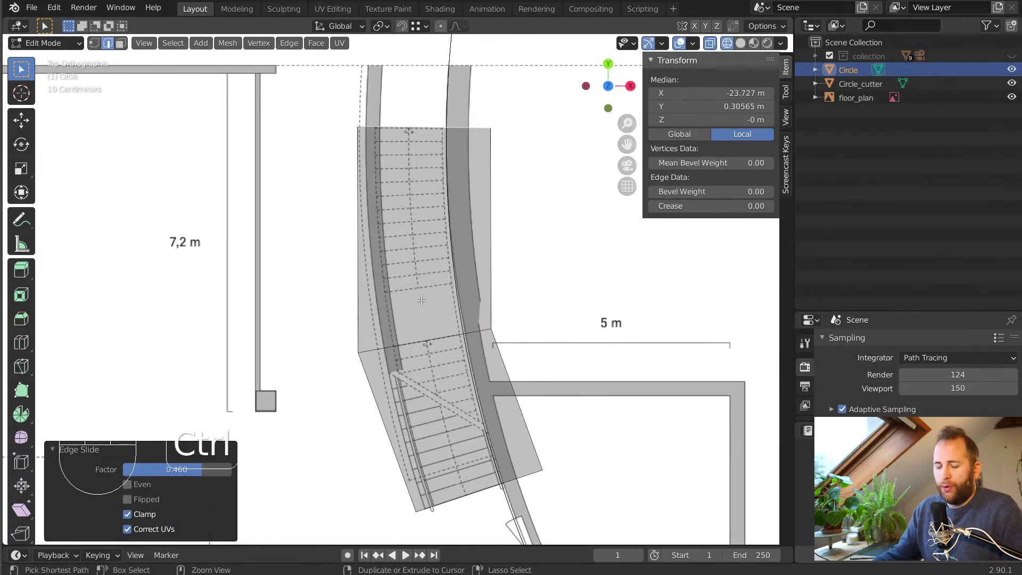
{"action": "key", "text": "ctrl+r"}
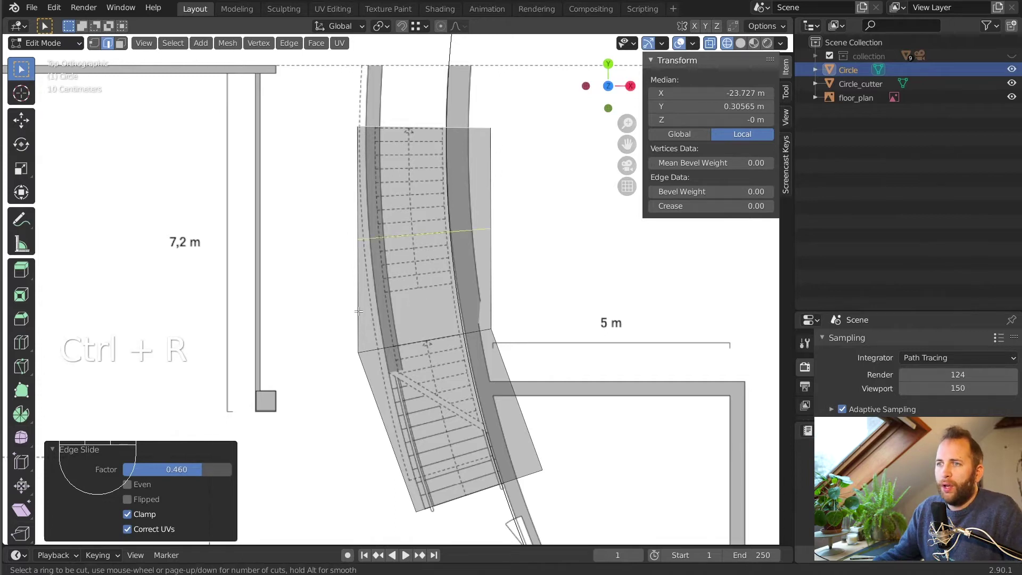
{"action": "left_click", "coordinate": [364, 254]}
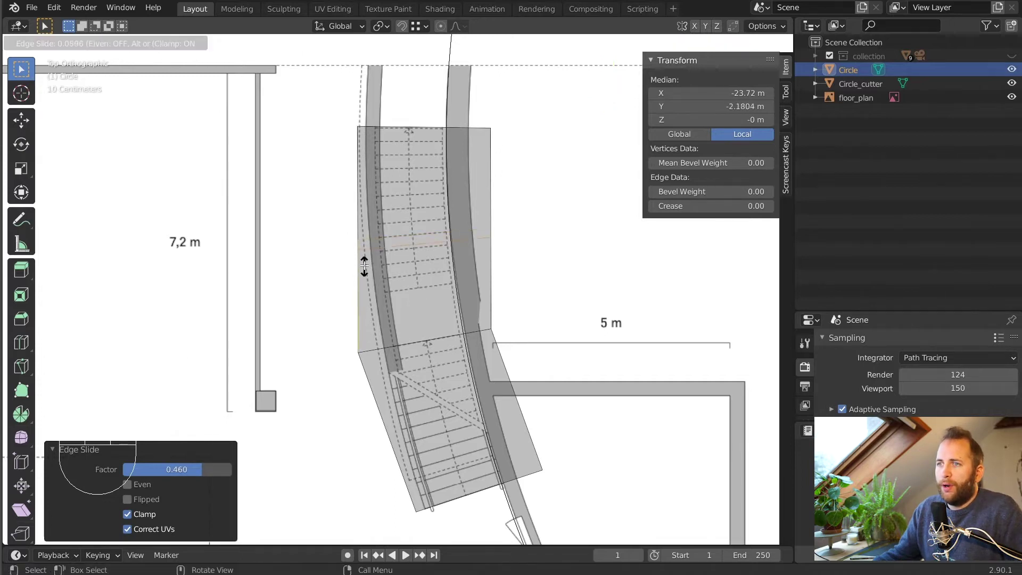
{"action": "left_click", "coordinate": [370, 312]}
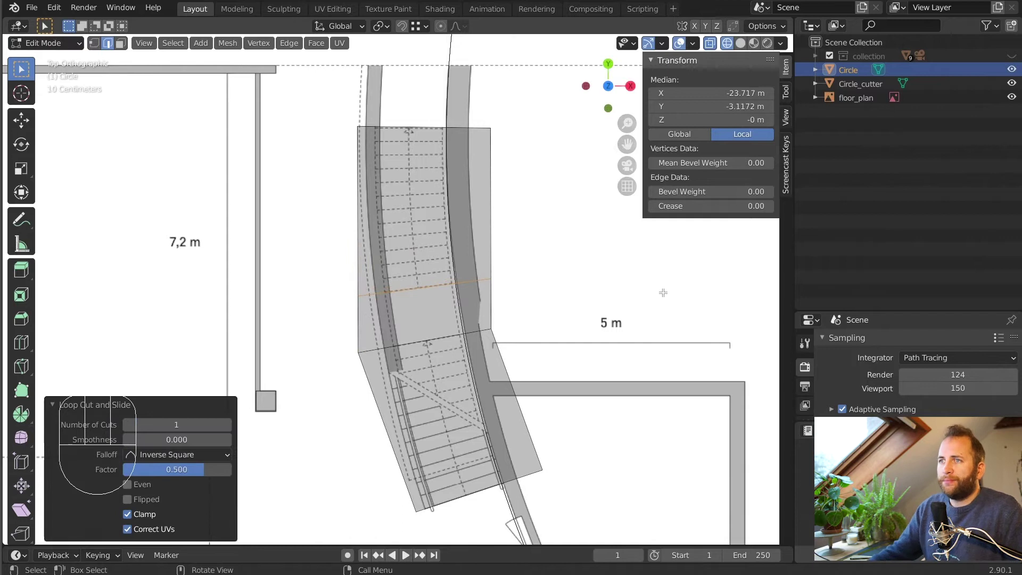
Add 11 evenly spaced loop cuts across the upper stair flight, without sliding them
{"action": "middle_click_drag", "start_coordinate": [479, 317], "coordinate": [509, 305], "text": "shift"}
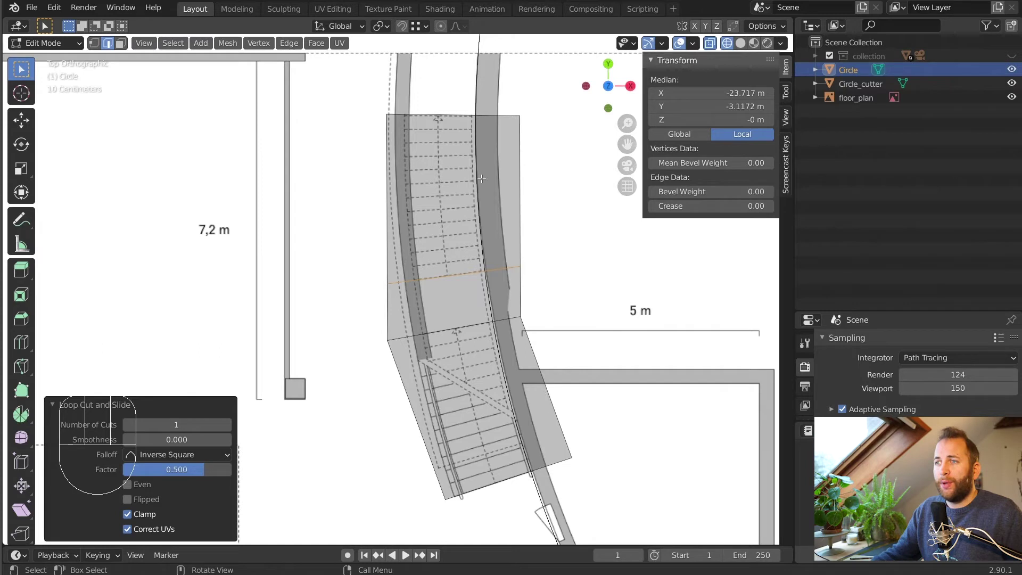
{"action": "key", "text": "ctrl+r"}
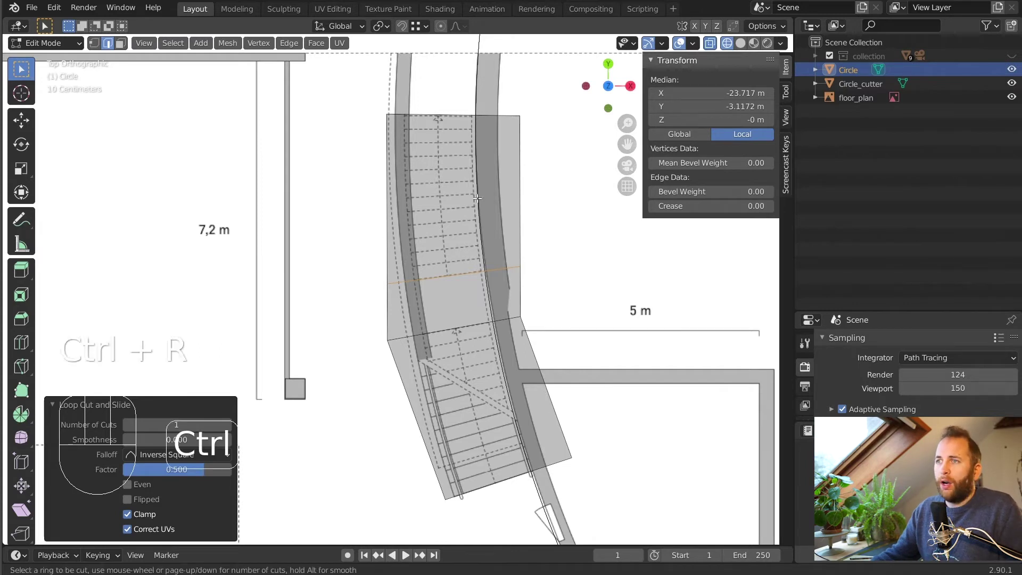
{"action": "scroll", "coordinate": [523, 191], "scroll_direction": "up", "scroll_amount": 8}
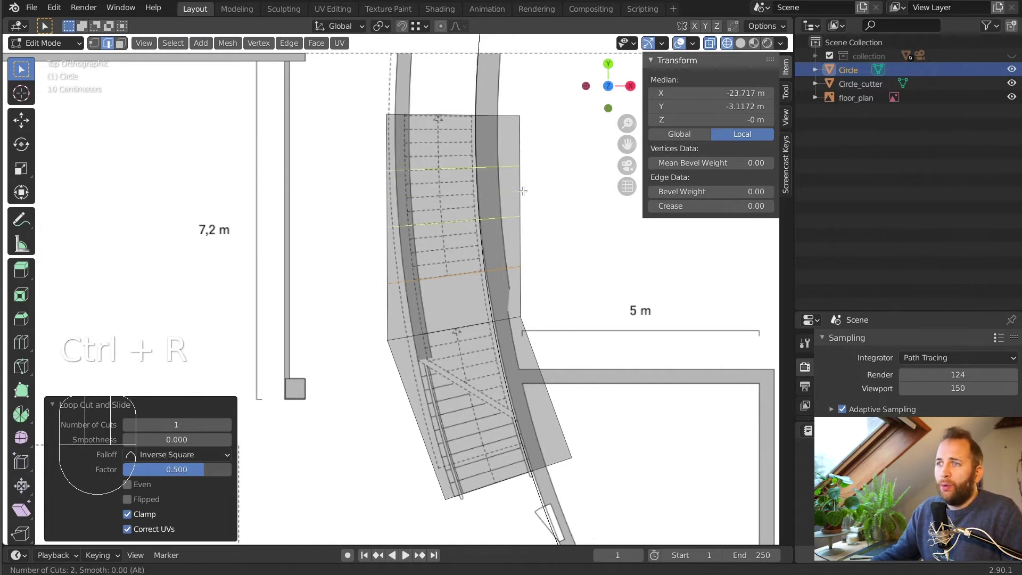
{"action": "scroll", "coordinate": [523, 191], "scroll_direction": "up", "scroll_amount": 2}
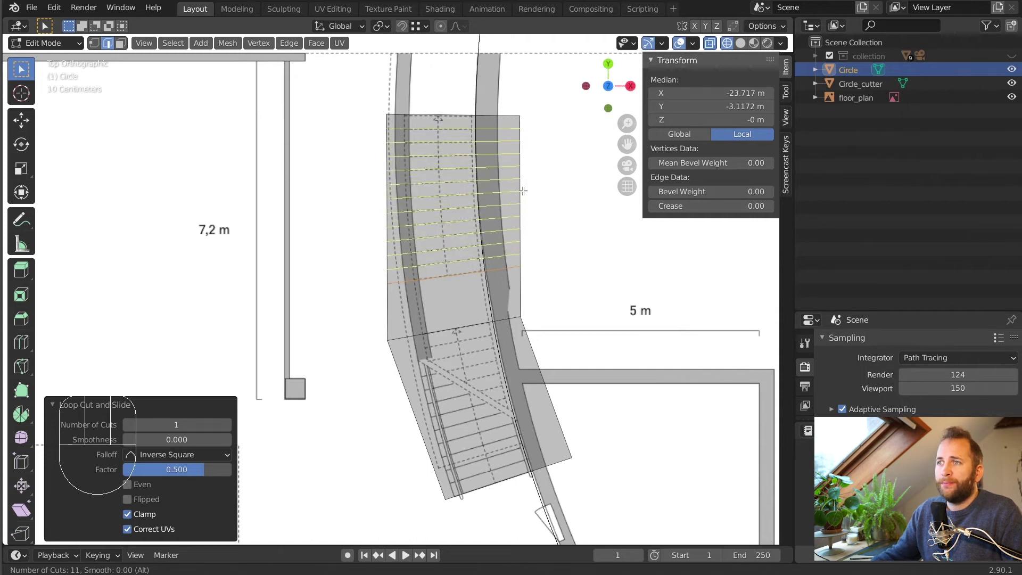
{"action": "left_click", "coordinate": [523, 191]}
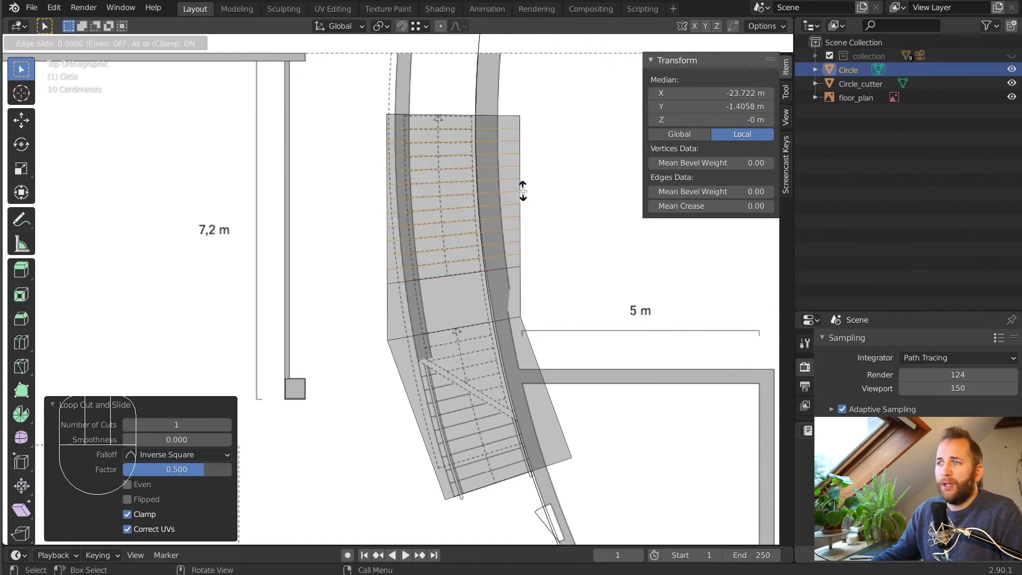
{"action": "right_click", "coordinate": [497, 196]}
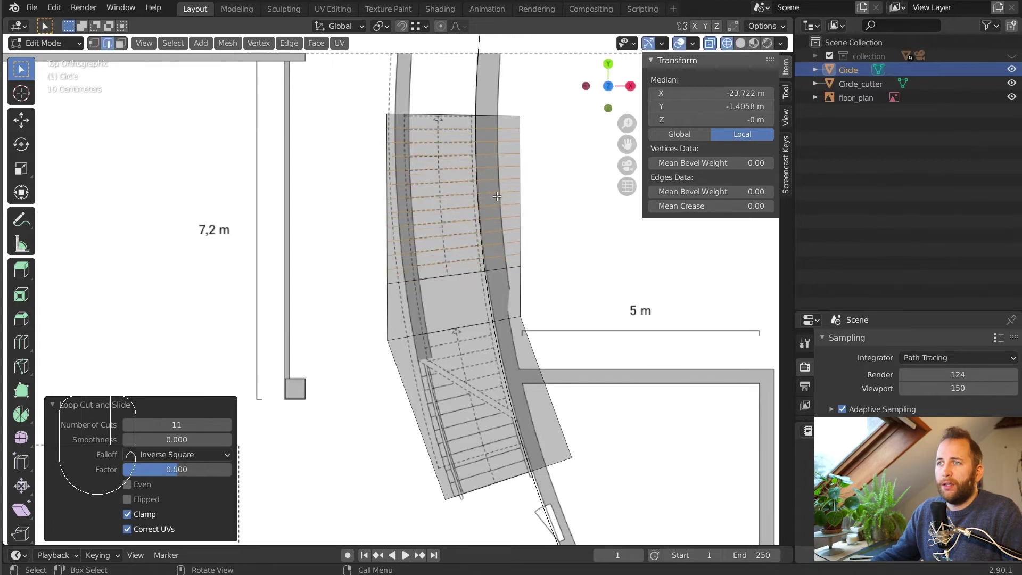
Add 11 evenly spaced loop cuts across the lower stair flight, without sliding them
{"action": "key", "text": "ctrl"}
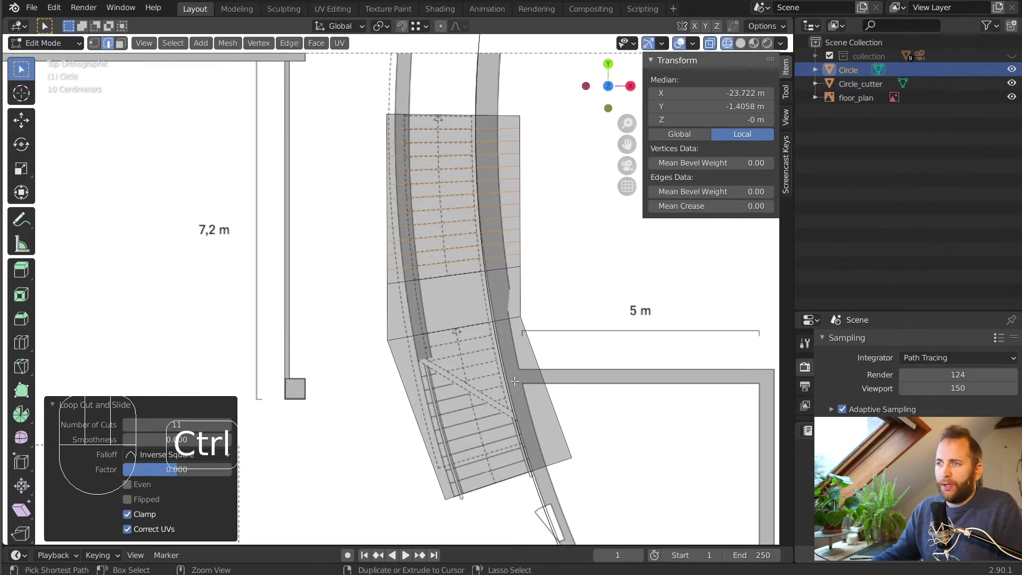
{"action": "key", "text": "ctrl+r"}
{"action": "scroll", "coordinate": [516, 381], "scroll_direction": "down", "scroll_amount": 1}
{"action": "left_click", "coordinate": [515, 381]}
{"action": "right_click", "coordinate": [515, 381]}
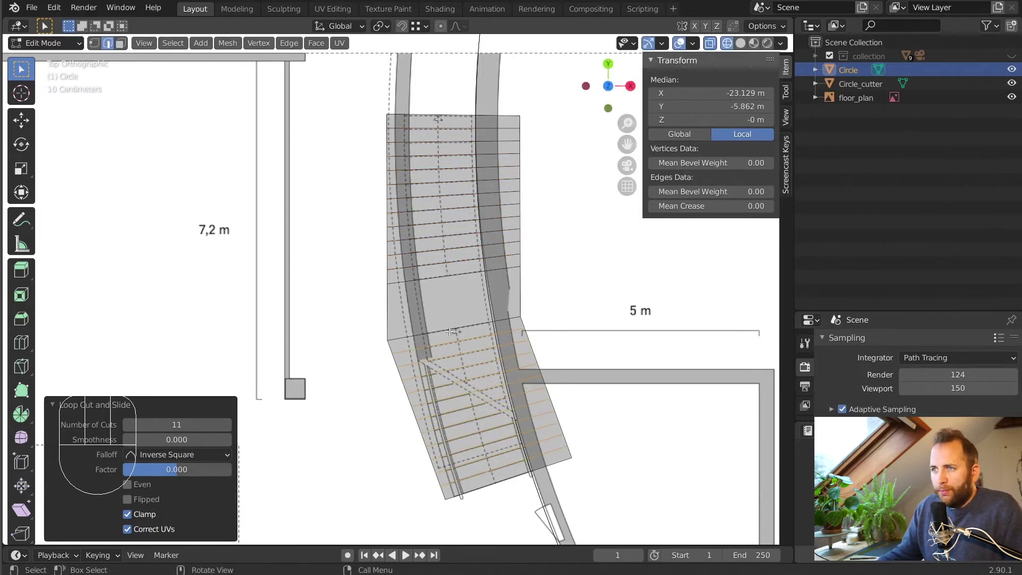
Leave mesh editing of the stair strip and select the Circle_cutter object in top view
{"action": "scroll", "coordinate": [476, 333], "scroll_direction": "down", "scroll_amount": 1}
{"action": "scroll", "coordinate": [475, 333], "scroll_direction": "up", "scroll_amount": 2}
{"action": "middle_click_drag", "start_coordinate": [478, 354], "coordinate": [423, 235]}
{"action": "scroll", "coordinate": [554, 290], "scroll_direction": "down", "scroll_amount": 3}
{"action": "key", "text": "Tab"}
{"action": "key", "text": "KP_7"}
{"action": "scroll", "coordinate": [401, 298], "scroll_direction": "up", "scroll_amount": 4}
{"action": "scroll", "coordinate": [420, 245], "scroll_direction": "down", "scroll_amount": 2}
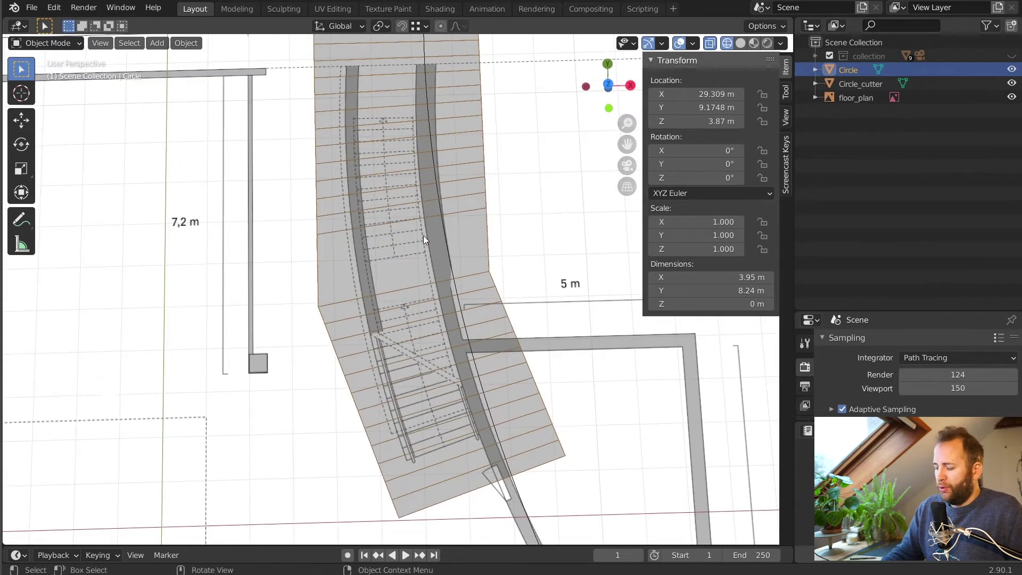
{"action": "key", "text": "KP_7"}
{"action": "left_click", "coordinate": [419, 85]}
{"action": "scroll", "coordinate": [429, 91], "scroll_direction": "down", "scroll_amount": 5}
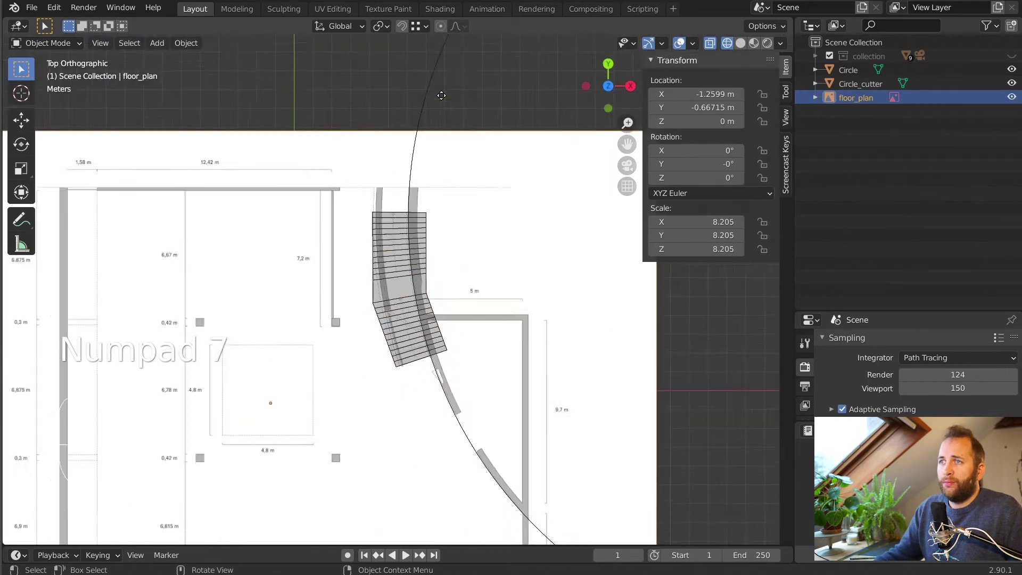
{"action": "left_click", "coordinate": [433, 94]}
{"action": "scroll", "coordinate": [431, 115], "scroll_direction": "up", "scroll_amount": 7}
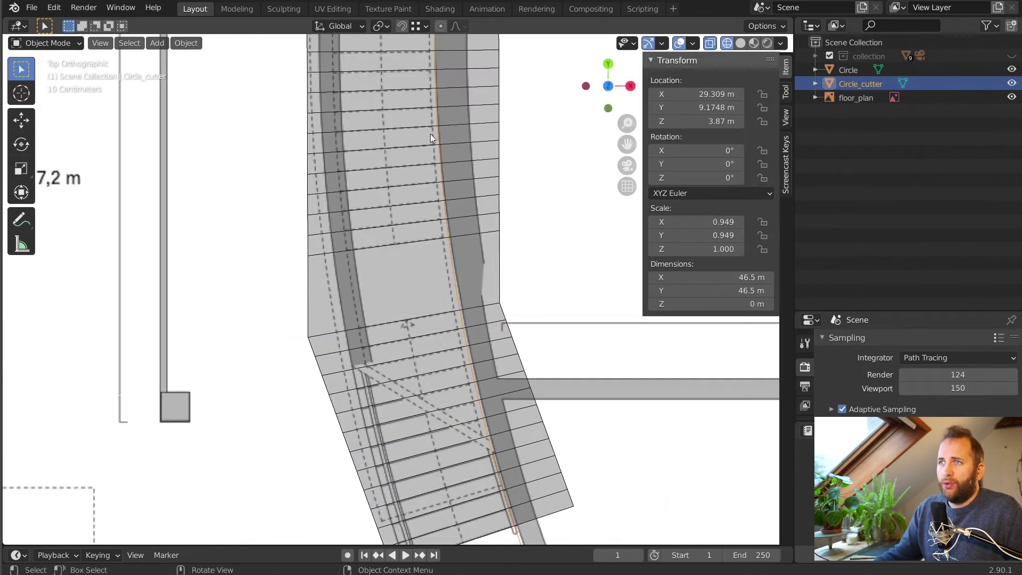
Scale the cutter circle uniformly by about 1.049 to meet the outer wall along the staircase
{"action": "scroll", "coordinate": [468, 380], "scroll_direction": "down", "scroll_amount": 4}
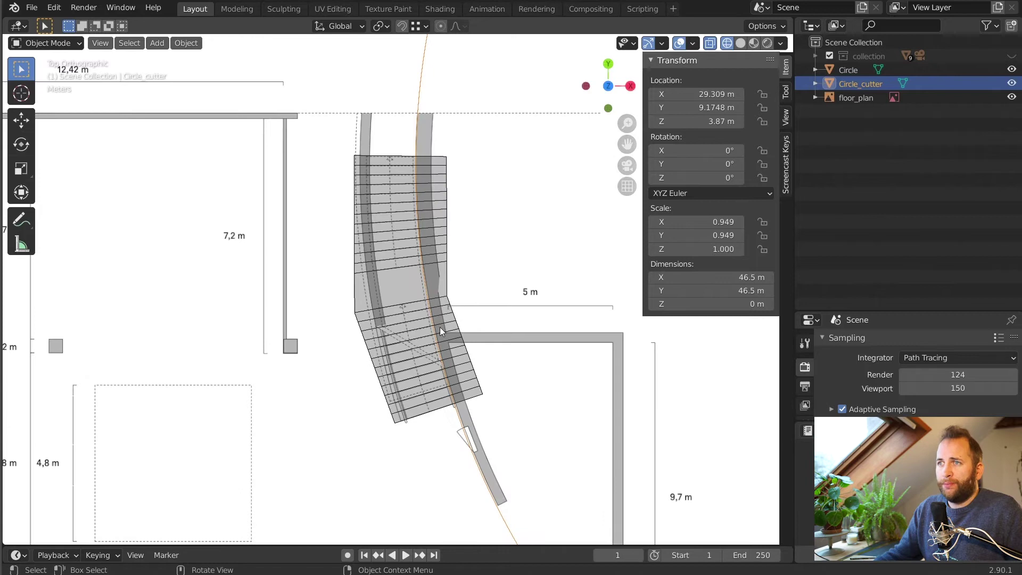
{"action": "middle_click_drag", "start_coordinate": [369, 161], "coordinate": [344, 165], "text": "shift"}
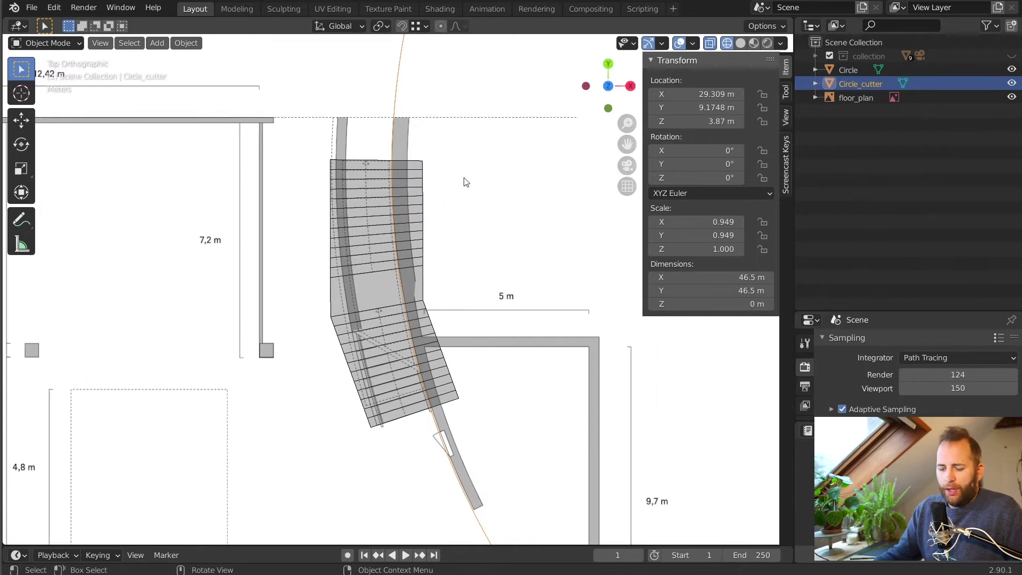
{"action": "scroll", "coordinate": [542, 274], "scroll_direction": "up", "scroll_amount": 3}
{"action": "key", "text": "s"}
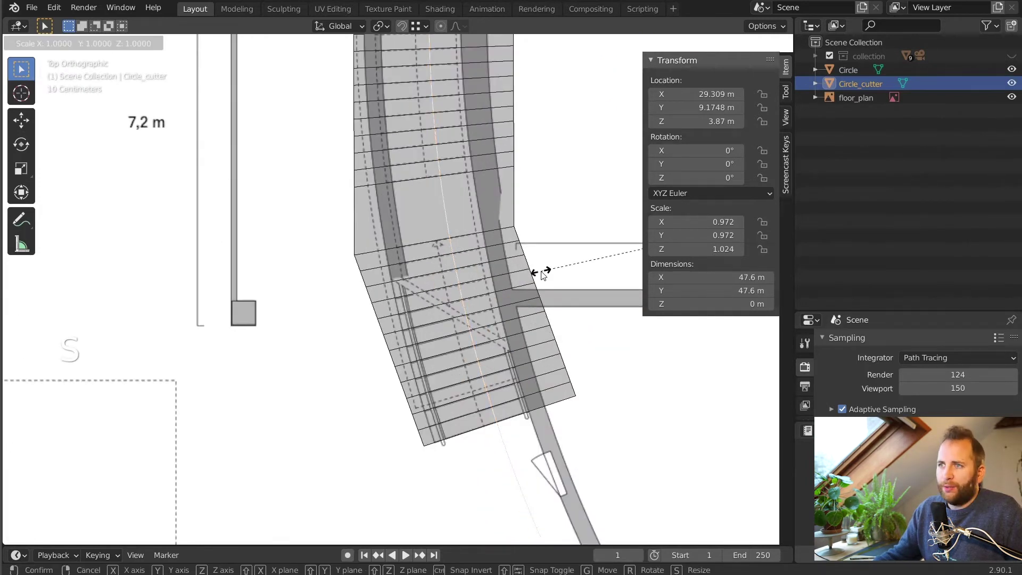
{"action": "left_click", "coordinate": [482, 288]}
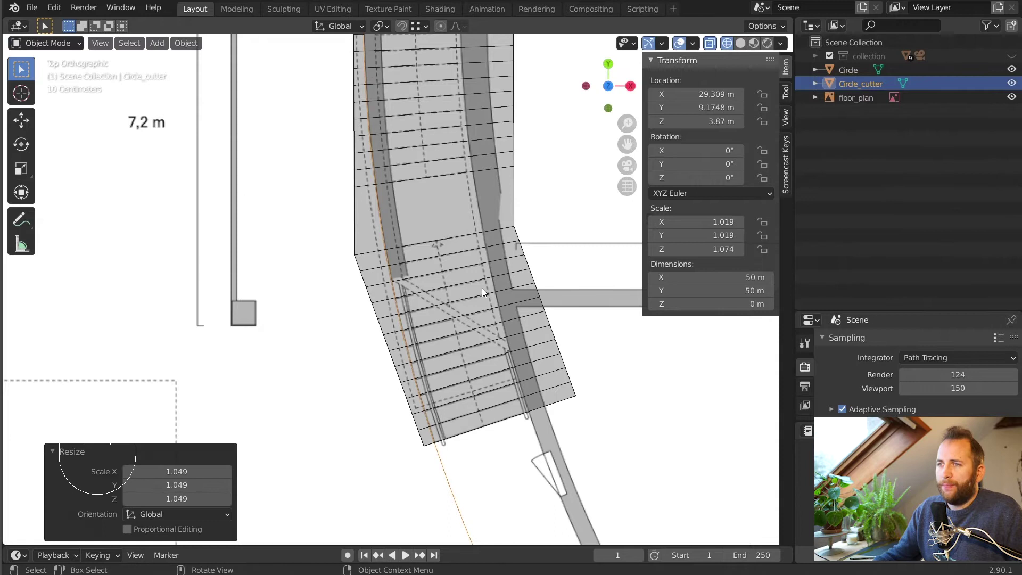
{"action": "scroll", "coordinate": [480, 288], "scroll_direction": "down", "scroll_amount": 4}
{"action": "scroll", "coordinate": [479, 289], "scroll_direction": "up", "scroll_amount": 3}
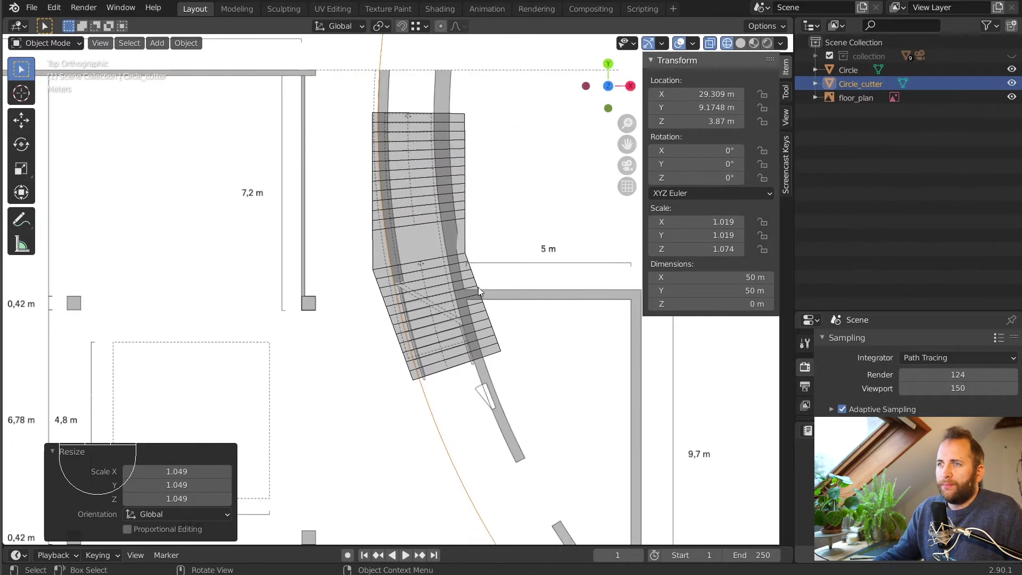
Select the stair strip and set its Z location to 0 m to bring it down to the floor plan
{"action": "left_click", "coordinate": [452, 245]}
{"action": "left_click", "coordinate": [450, 262]}
{"action": "middle_click_drag", "start_coordinate": [450, 268], "coordinate": [569, 175]}
{"action": "mouse_move", "coordinate": [434, 148]}
{"action": "middle_mouse_down"}
{"action": "mouse_move", "coordinate": [407, 118]}
{"action": "mouse_move", "coordinate": [426, 135]}
{"action": "middle_mouse_up"}
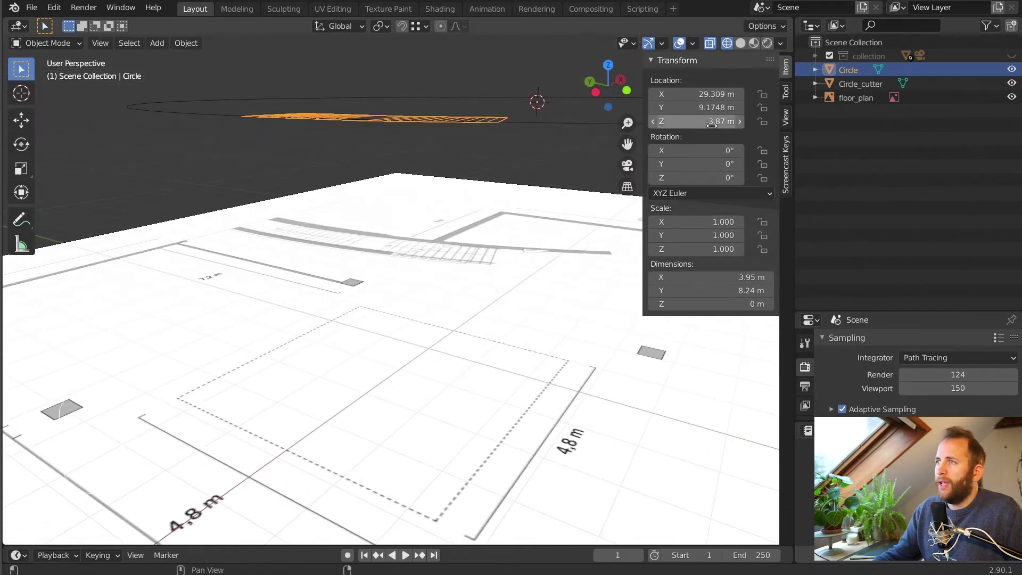
{"action": "left_click", "coordinate": [711, 122]}
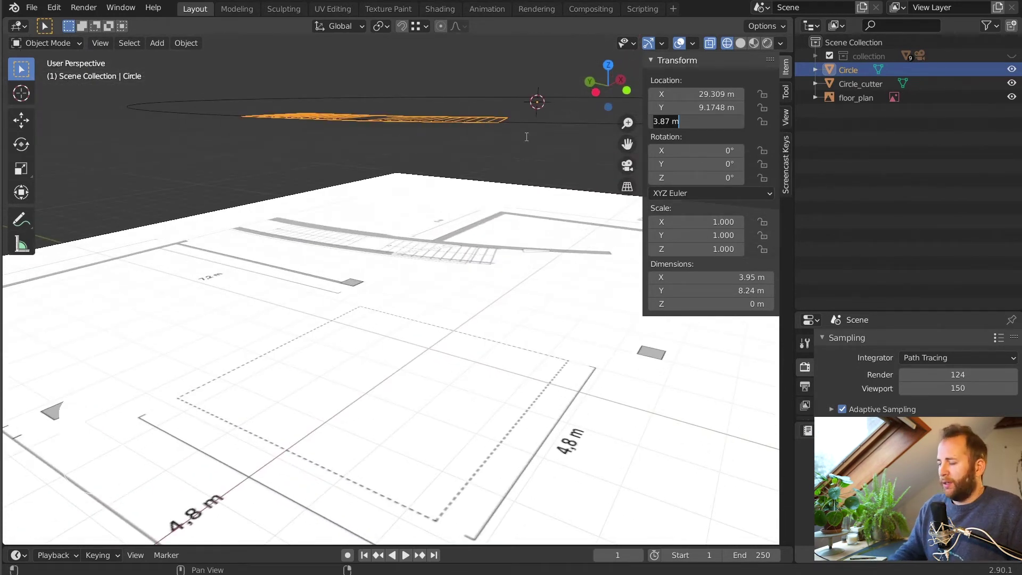
{"action": "type", "text": "0"}
{"action": "key", "text": "Return"}
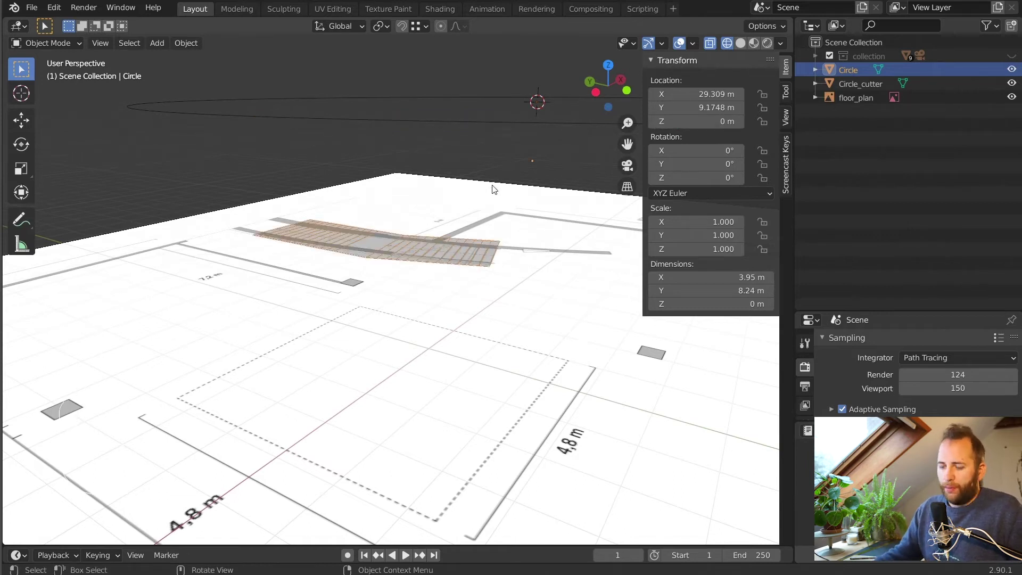
Extrude the cutter circle's edge downward along Z by about 0.55 m into a thin vertical band
{"action": "key", "text": "n"}
{"action": "key", "text": "n"}
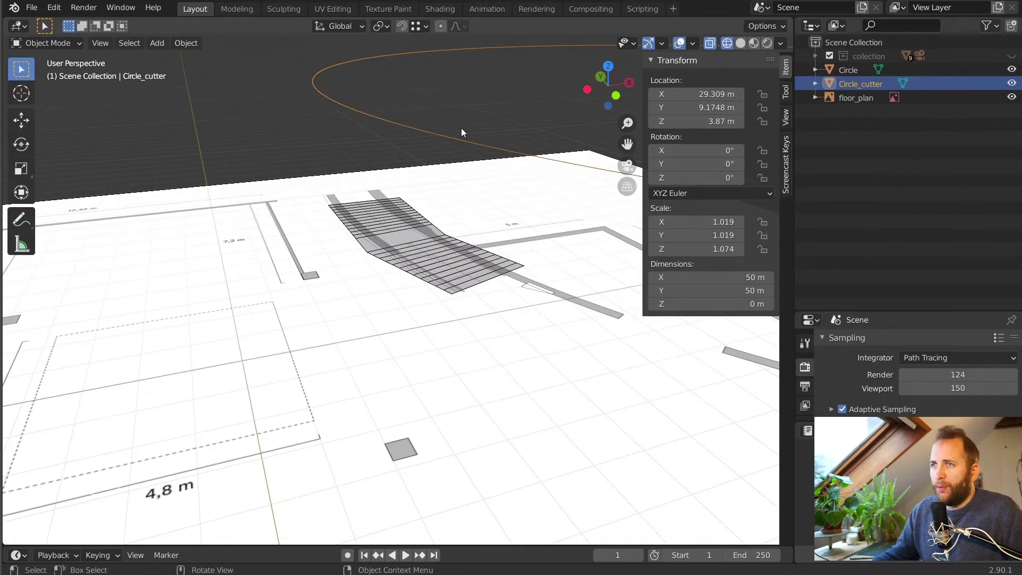
{"action": "middle_click_drag", "start_coordinate": [462, 128], "coordinate": [506, 123]}
{"action": "key", "text": "Tab"}
{"action": "key", "text": "e"}
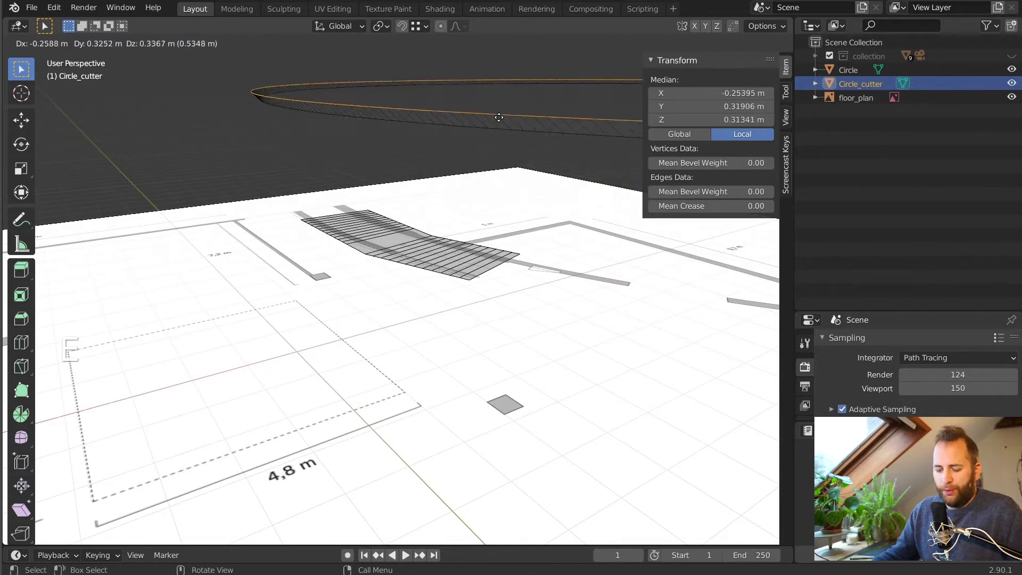
{"action": "key", "text": "z"}
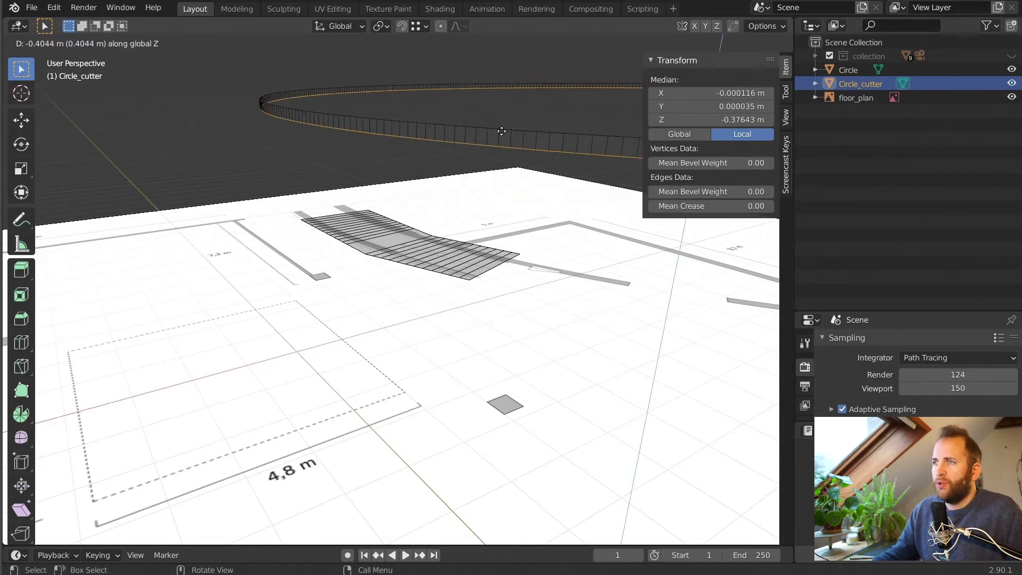
{"action": "left_click", "coordinate": [502, 138]}
{"action": "middle_click_drag", "start_coordinate": [501, 138], "coordinate": [424, 116]}
{"action": "key", "text": "Tab"}
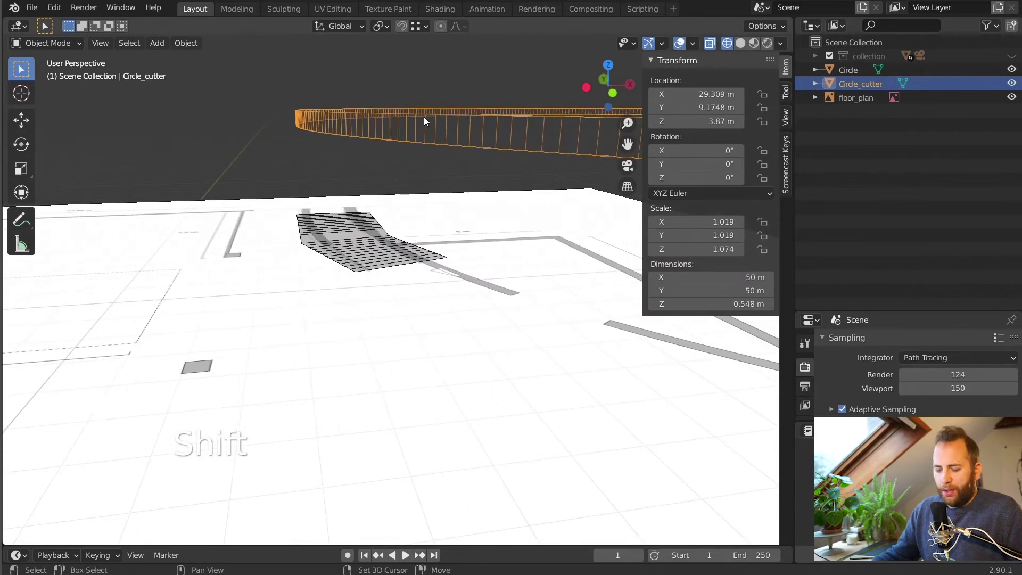
Move the cutter band down along Z by about 3.65 m so that it crosses the stair strip
{"action": "key", "text": "g"}
{"action": "key", "text": "z"}
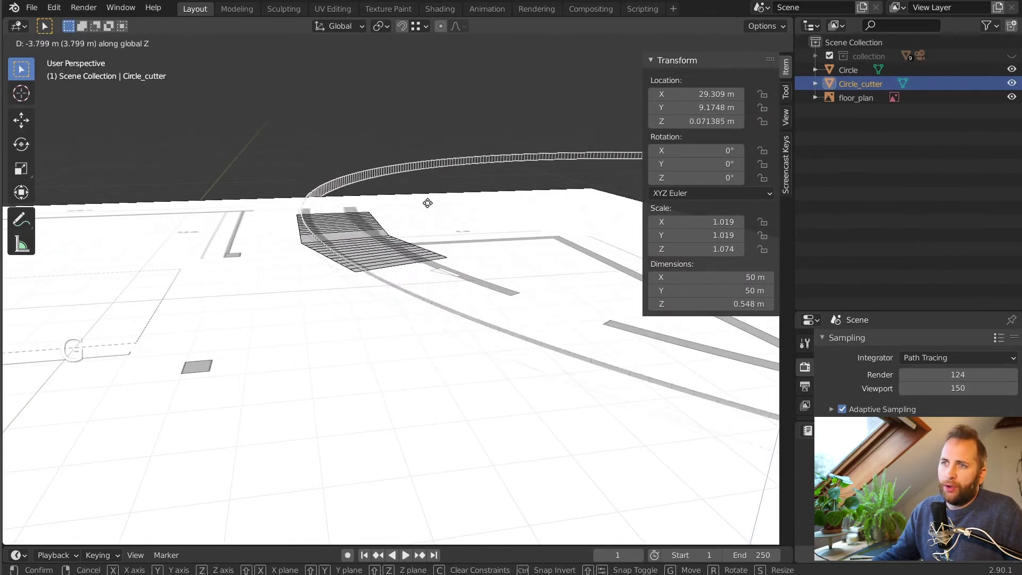
{"action": "left_click", "coordinate": [426, 199]}
Hide the floor plan, turn off X-ray and switch the viewport to solid shading around the strip
{"action": "middle_click_drag", "start_coordinate": [427, 198], "coordinate": [341, 223]}
{"action": "left_click", "coordinate": [1011, 98]}
{"action": "mouse_move", "coordinate": [711, 45]}
{"action": "middle_mouse_down"}
{"action": "mouse_move", "coordinate": [290, 223]}
{"action": "mouse_move", "coordinate": [700, 40]}
{"action": "middle_mouse_up"}
{"action": "left_click", "coordinate": [741, 42]}
{"action": "mouse_move", "coordinate": [273, 203]}
{"action": "middle_mouse_down"}
{"action": "mouse_move", "coordinate": [459, 232]}
{"action": "mouse_move", "coordinate": [487, 184]}
{"action": "mouse_move", "coordinate": [439, 156]}
{"action": "mouse_move", "coordinate": [192, 169]}
{"action": "mouse_move", "coordinate": [281, 192]}
{"action": "mouse_move", "coordinate": [314, 235]}
{"action": "mouse_move", "coordinate": [368, 234]}
{"action": "middle_mouse_up"}
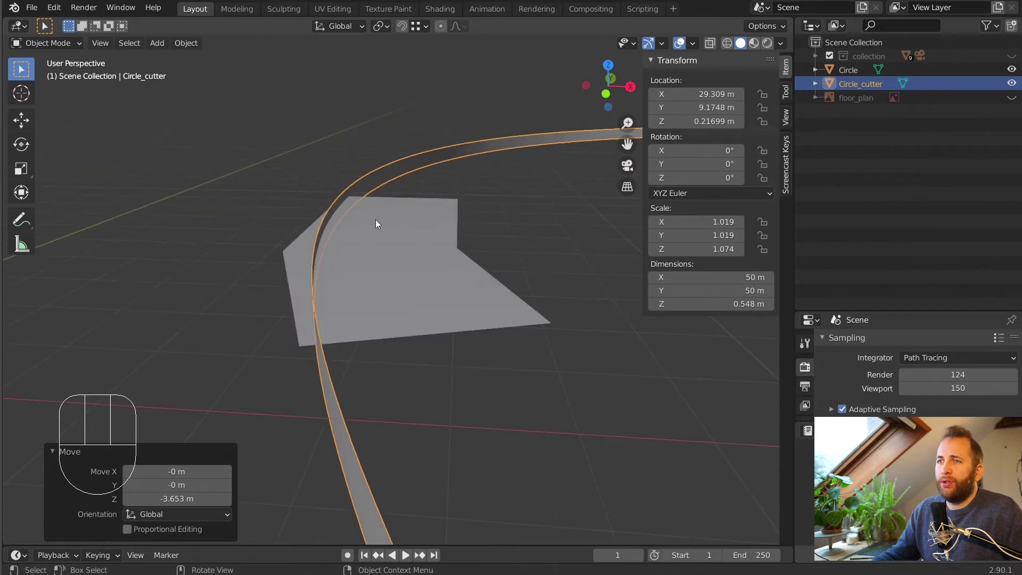
{"action": "mouse_move", "coordinate": [394, 180]}
{"action": "middle_mouse_down"}
{"action": "mouse_move", "coordinate": [426, 180]}
{"action": "mouse_move", "coordinate": [388, 183]}
{"action": "middle_mouse_up"}
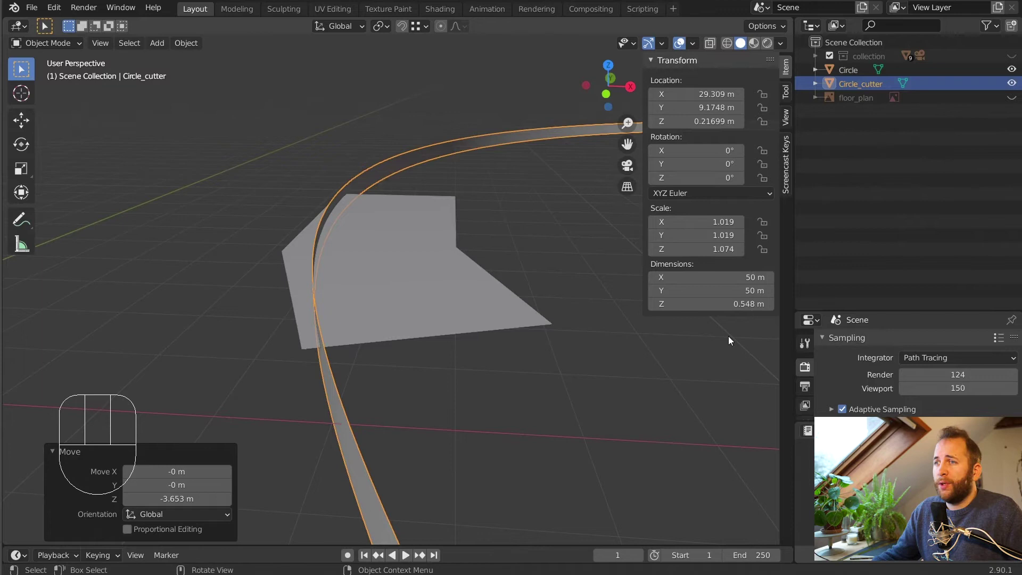
Select the stair strip, enlarge the properties area and add a Boolean modifier to the strip
{"action": "left_click", "coordinate": [387, 244]}
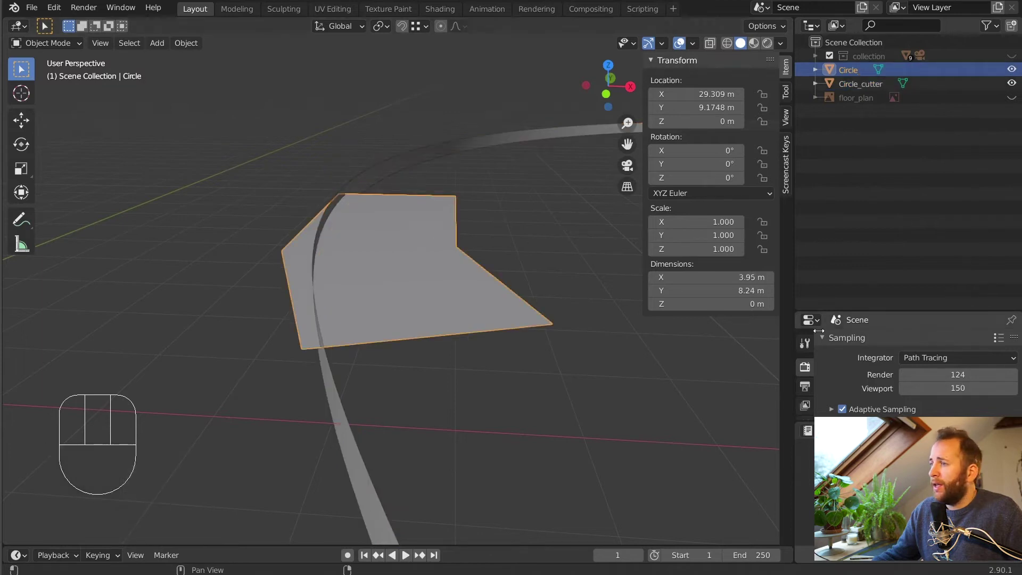
{"action": "left_click_drag", "start_coordinate": [869, 315], "coordinate": [864, 129]}
{"action": "left_click", "coordinate": [807, 302]}
{"action": "left_click", "coordinate": [905, 158]}
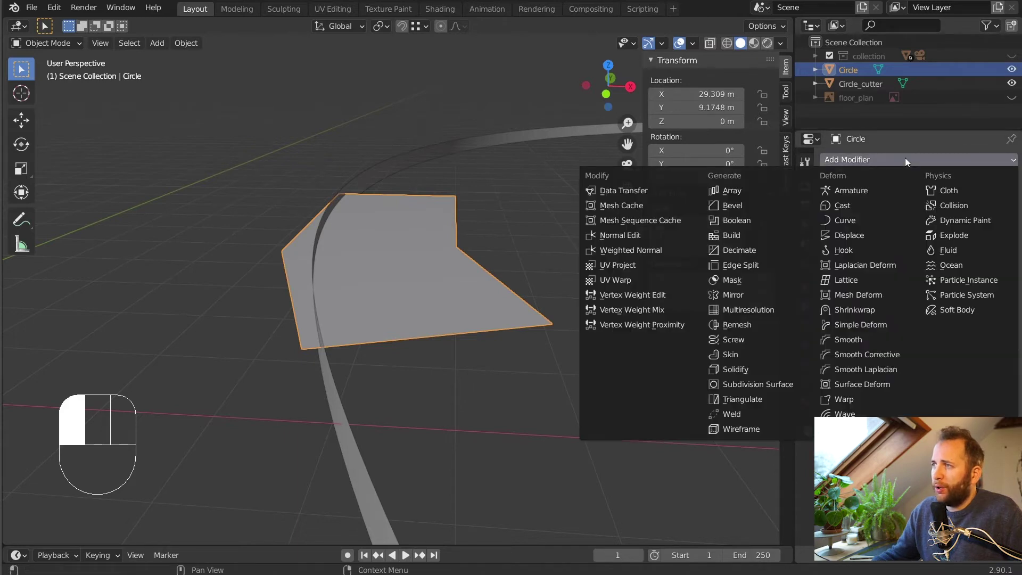
{"action": "left_click", "coordinate": [745, 221]}
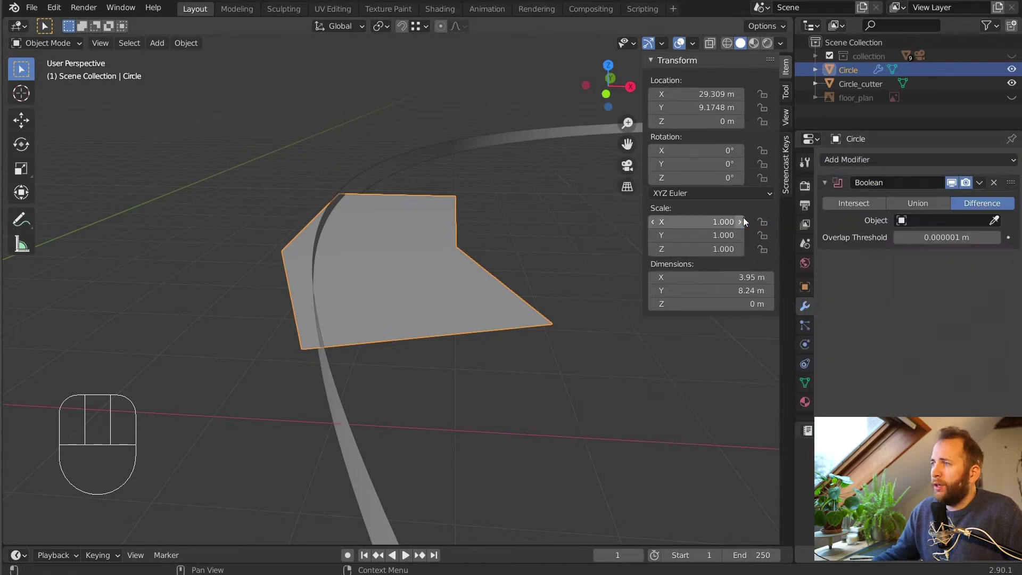
Pick Circle_cutter as the Boolean's object and set its operation to Intersect
{"action": "left_click", "coordinate": [993, 220]}
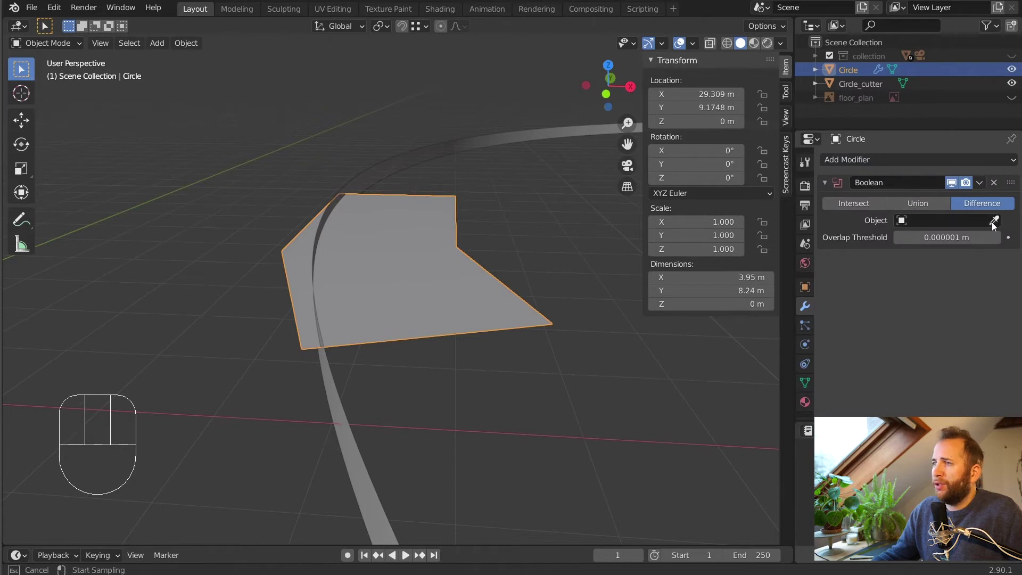
{"action": "left_click", "coordinate": [396, 164]}
{"action": "middle_click_drag", "start_coordinate": [394, 165], "coordinate": [431, 185]}
{"action": "left_click", "coordinate": [863, 202]}
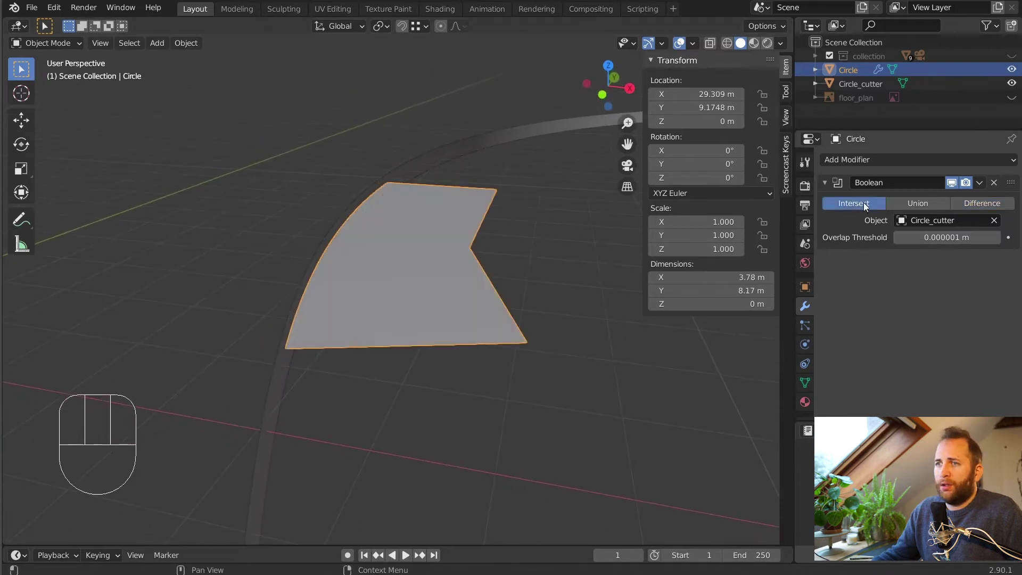
Try the Difference operation on the strip's Boolean modifier and inspect the cut from several angles
{"action": "left_click", "coordinate": [982, 202]}
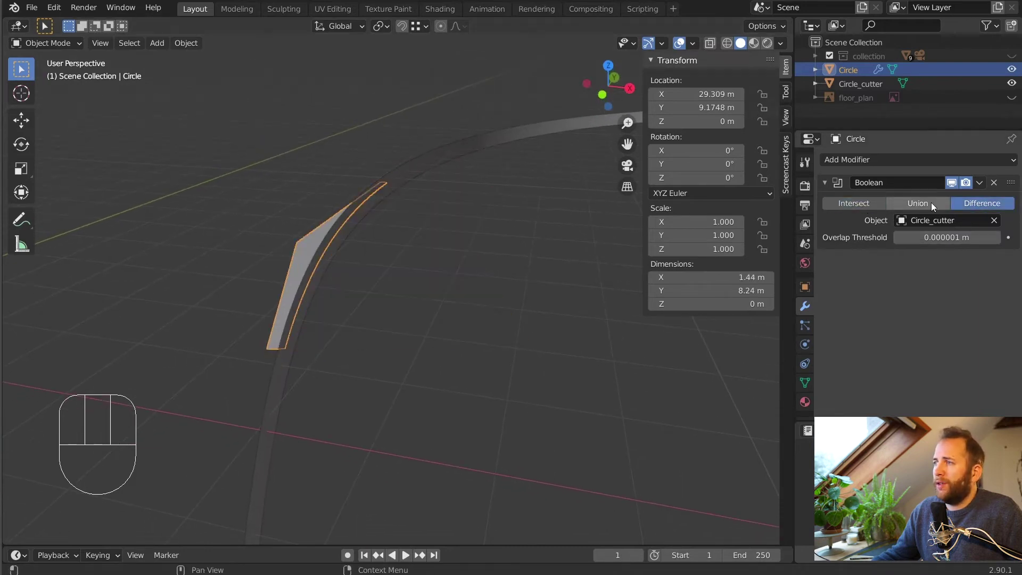
{"action": "middle_click_drag", "start_coordinate": [498, 169], "coordinate": [416, 200]}
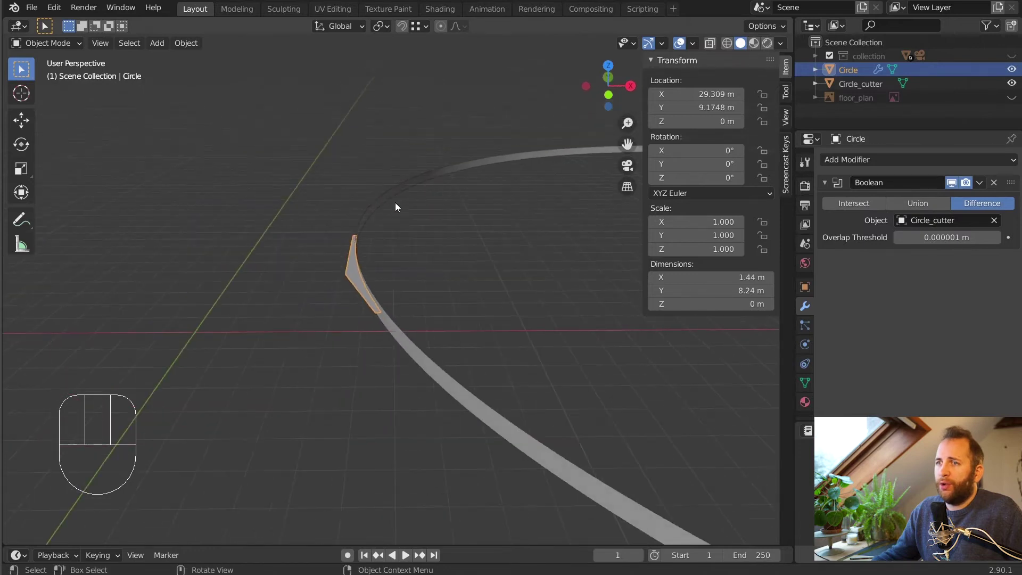
{"action": "middle_click_drag", "start_coordinate": [409, 248], "coordinate": [461, 217]}
{"action": "scroll", "coordinate": [461, 217], "scroll_direction": "up", "scroll_amount": 2}
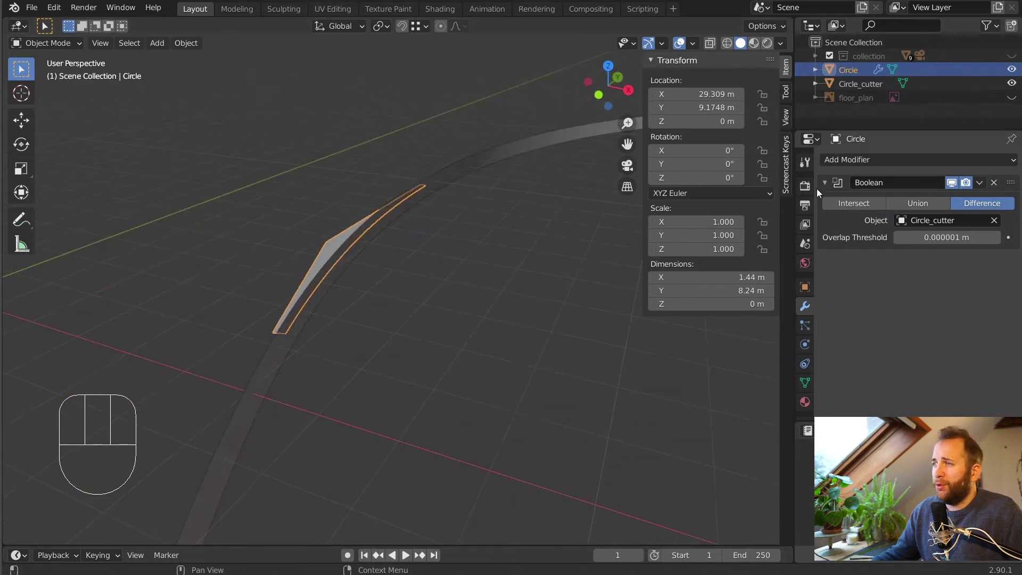
Set the Boolean modifier's operation to Intersect and apply it to the stair strip
{"action": "left_click", "coordinate": [834, 203]}
{"action": "mouse_move", "coordinate": [399, 225]}
{"action": "middle_mouse_down"}
{"action": "mouse_move", "coordinate": [566, 203]}
{"action": "mouse_move", "coordinate": [525, 227]}
{"action": "mouse_move", "coordinate": [410, 219]}
{"action": "middle_mouse_up"}
{"action": "middle_click_drag", "start_coordinate": [493, 217], "coordinate": [452, 221]}
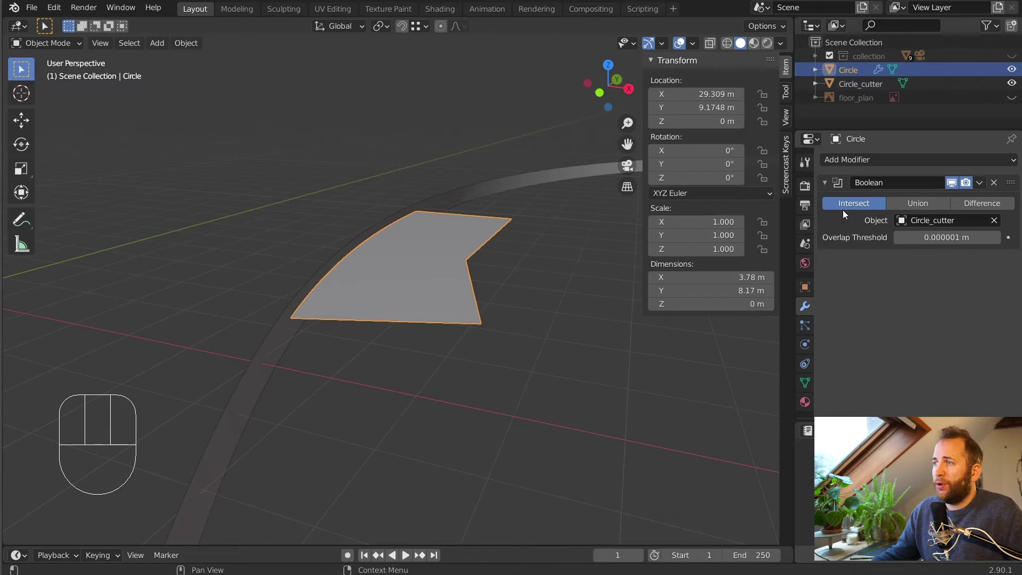
{"action": "left_click", "coordinate": [980, 183]}
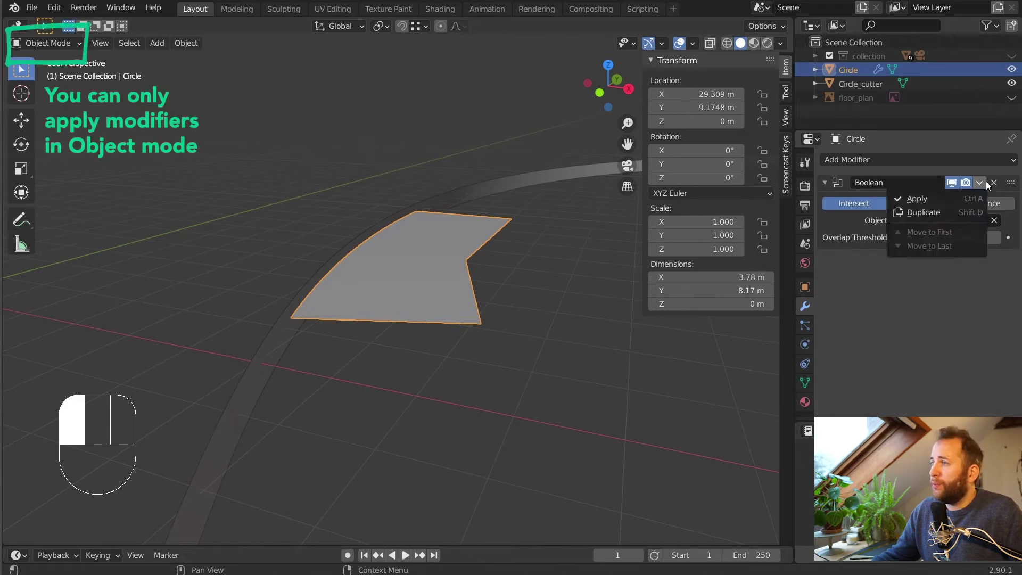
{"action": "left_click", "coordinate": [921, 198]}
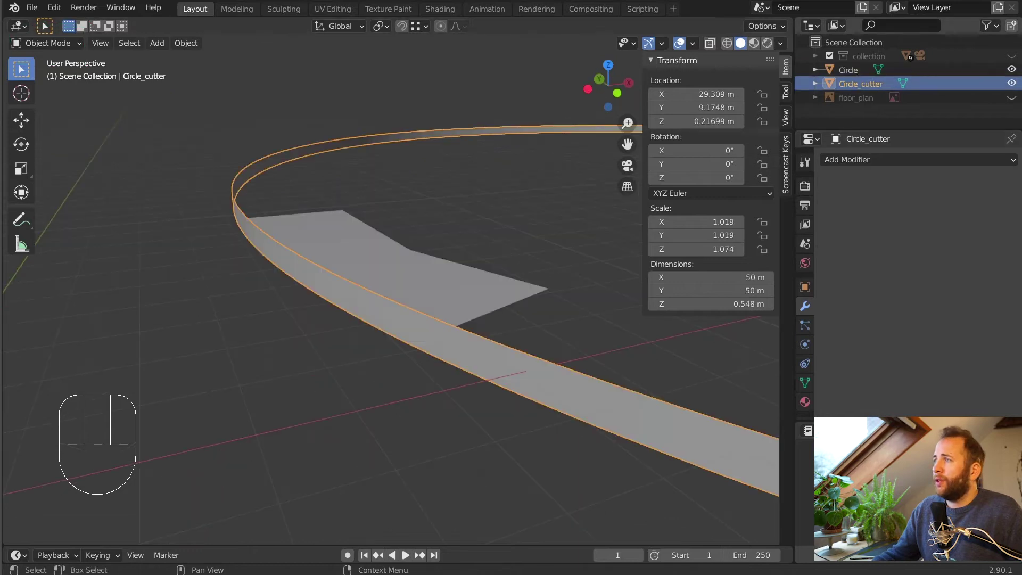
Show the floor plan again and view the scene from the top in wireframe shading
{"action": "left_click", "coordinate": [1011, 97]}
{"action": "scroll", "coordinate": [345, 204], "scroll_direction": "up", "scroll_amount": 5}
{"action": "scroll", "coordinate": [345, 204], "scroll_direction": "down", "scroll_amount": 4}
{"action": "key", "text": "KP_7"}
{"action": "left_click", "coordinate": [726, 43]}
{"action": "scroll", "coordinate": [309, 191], "scroll_direction": "up", "scroll_amount": 4}
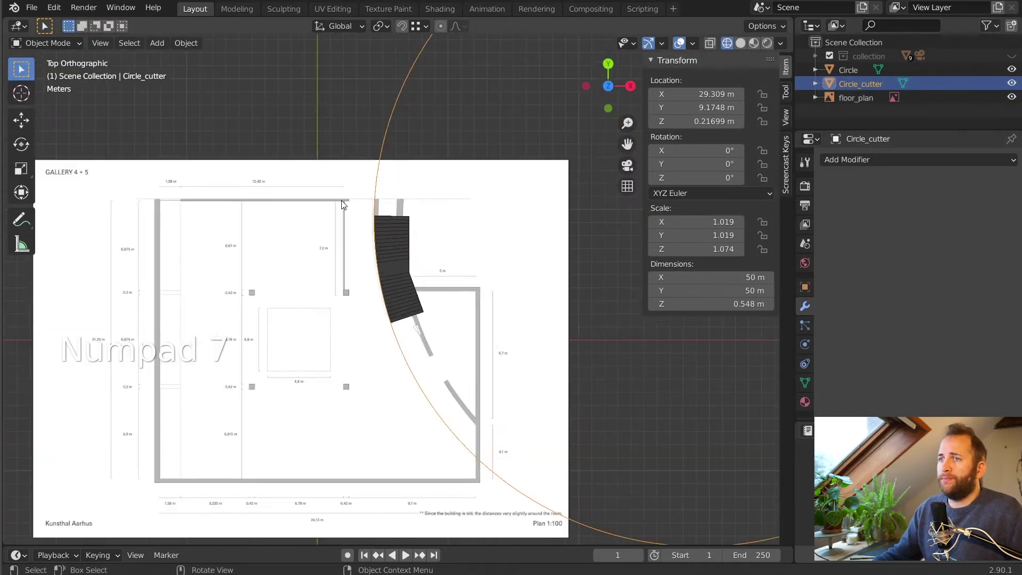
{"action": "middle_click_drag", "start_coordinate": [341, 200], "coordinate": [285, 215], "text": "shift"}
{"action": "left_click", "coordinate": [303, 143]}
{"action": "left_click", "coordinate": [302, 144]}
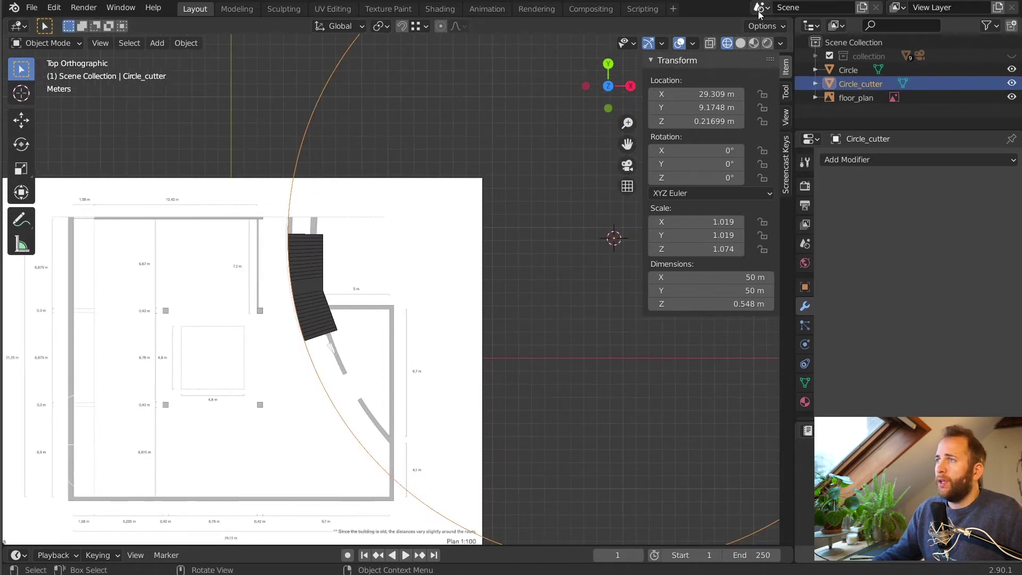
Scale Circle_cutter down to a diameter of about 46.5 m so it follows the inner curved wall on the plan
{"action": "middle_click_drag", "start_coordinate": [422, 148], "coordinate": [428, 128], "text": "shift"}
{"action": "scroll", "coordinate": [359, 197], "scroll_direction": "up", "scroll_amount": 2}
{"action": "scroll", "coordinate": [360, 197], "scroll_direction": "up", "scroll_amount": 2}
{"action": "middle_click_drag", "start_coordinate": [420, 314], "coordinate": [513, 233], "text": "shift"}
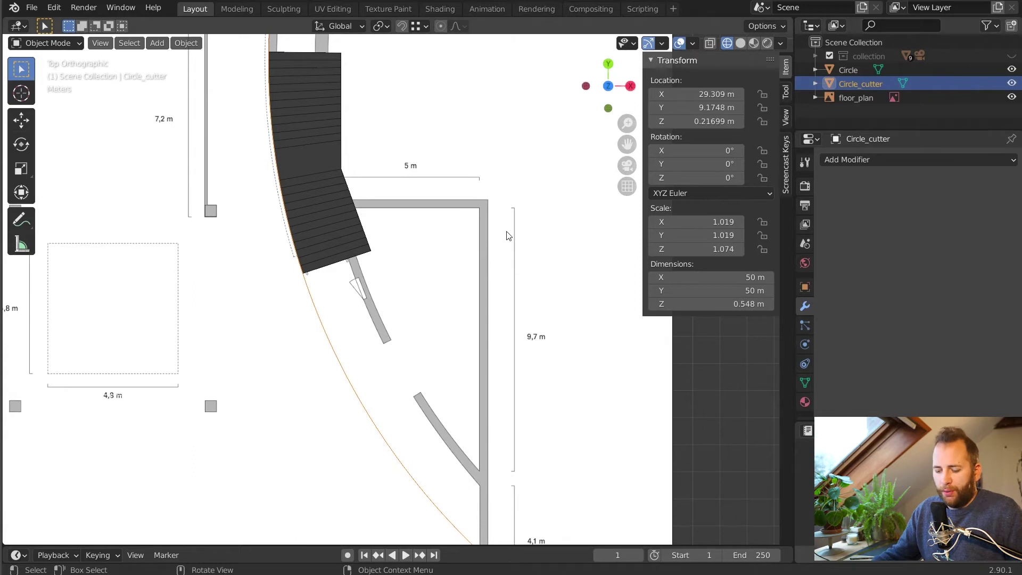
{"action": "key", "text": "s"}
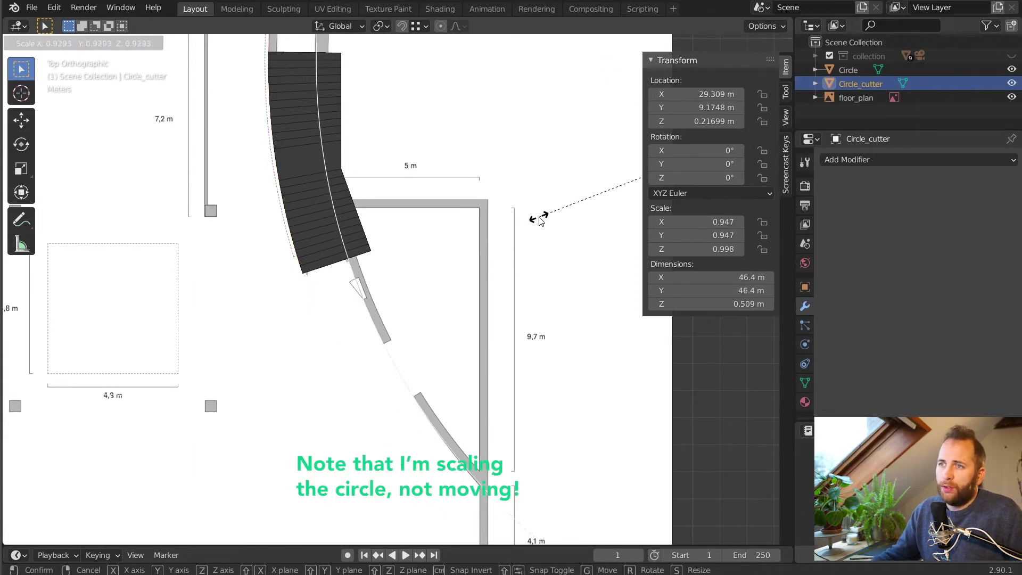
{"action": "left_click", "coordinate": [540, 219]}
{"action": "middle_click_drag", "start_coordinate": [366, 128], "coordinate": [406, 290], "text": "shift"}
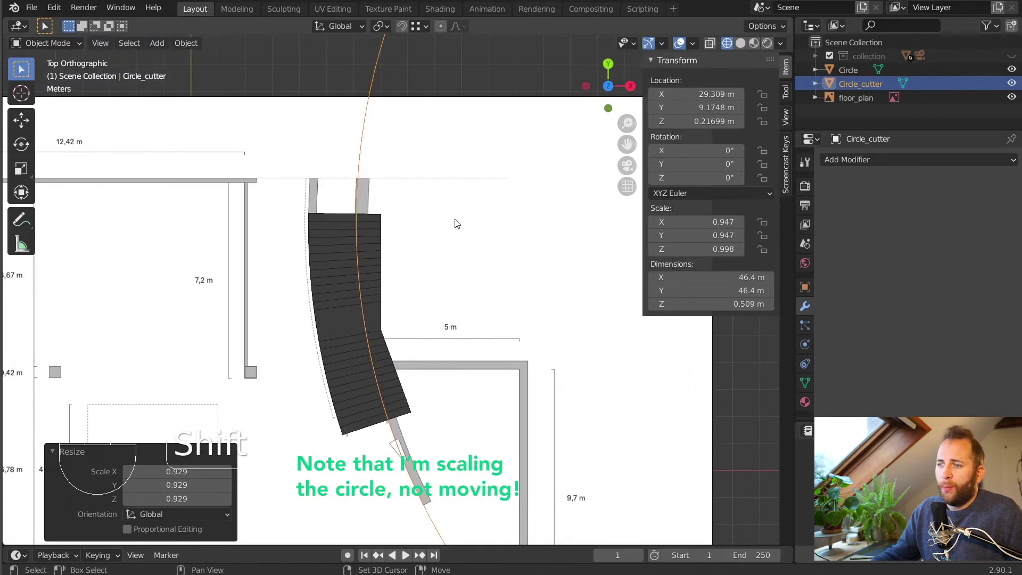
{"action": "key", "text": "s"}
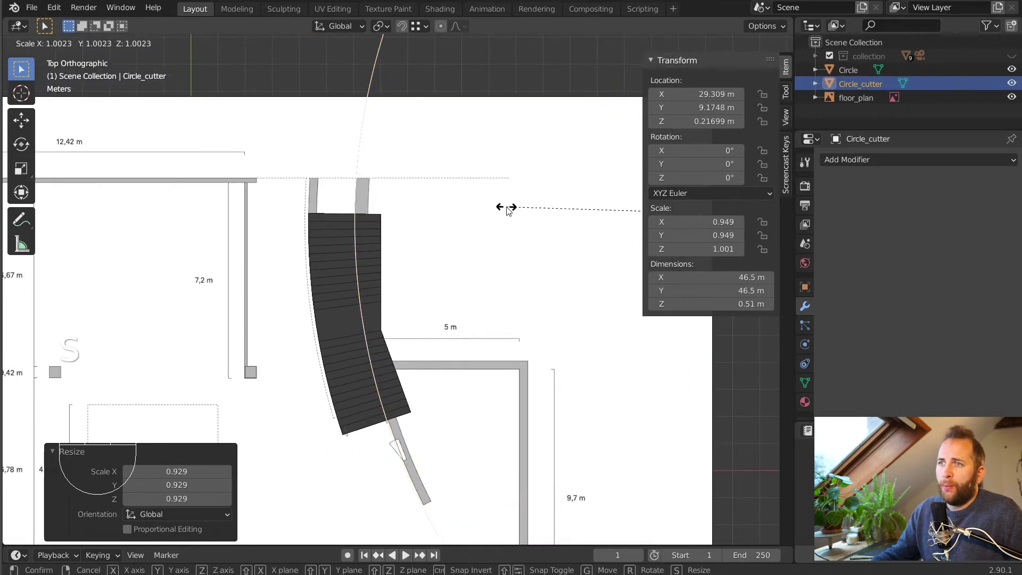
{"action": "left_click", "coordinate": [507, 209]}
Scale the cutter band along Z to a height of about 2.93 m
{"action": "middle_click_drag", "start_coordinate": [507, 210], "coordinate": [389, 256]}
{"action": "scroll", "coordinate": [413, 153], "scroll_direction": "down", "scroll_amount": 4}
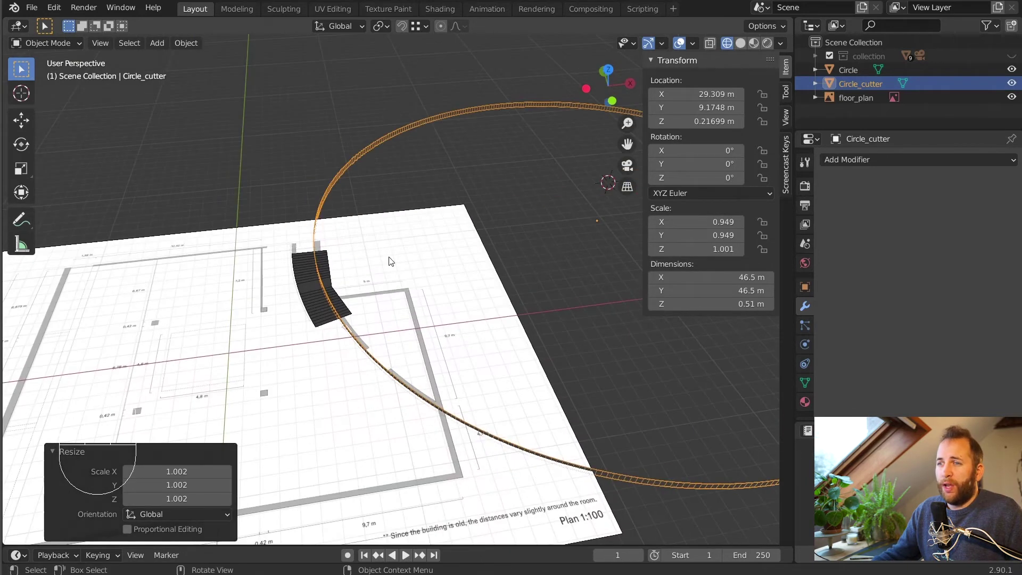
{"action": "middle_click_drag", "start_coordinate": [456, 325], "coordinate": [345, 262]}
{"action": "scroll", "coordinate": [345, 261], "scroll_direction": "up", "scroll_amount": 2}
{"action": "key", "text": "s"}
{"action": "key", "text": "z"}
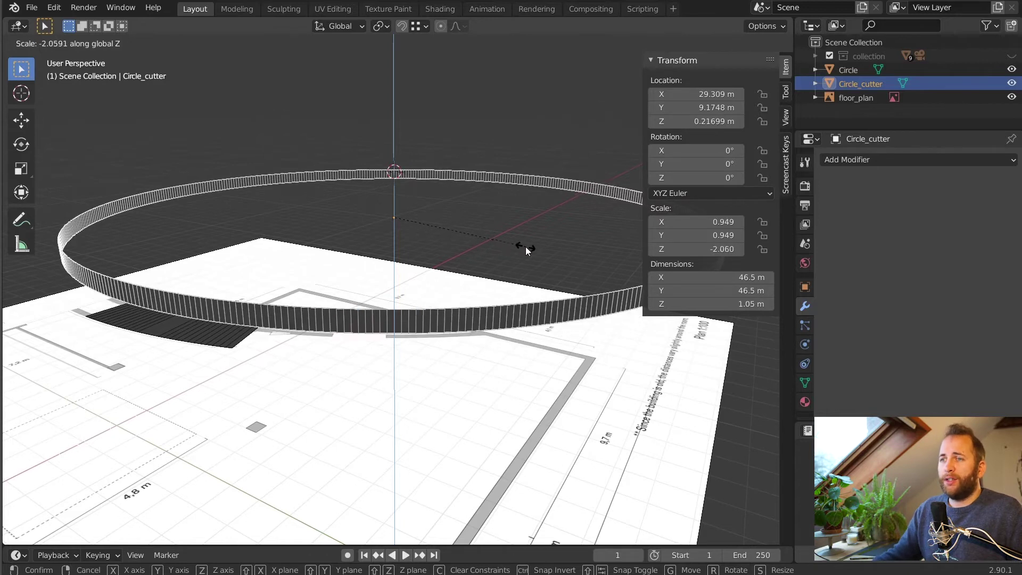
{"action": "left_click", "coordinate": [744, 361]}
{"action": "middle_click_drag", "start_coordinate": [400, 313], "coordinate": [455, 300]}
{"action": "middle_click_drag", "start_coordinate": [456, 299], "coordinate": [490, 298], "text": "shift"}
Switch the viewport to solid shading and examine where the cutter band crosses the stair strip
{"action": "key", "text": "Tab"}
{"action": "left_click", "coordinate": [552, 87]}
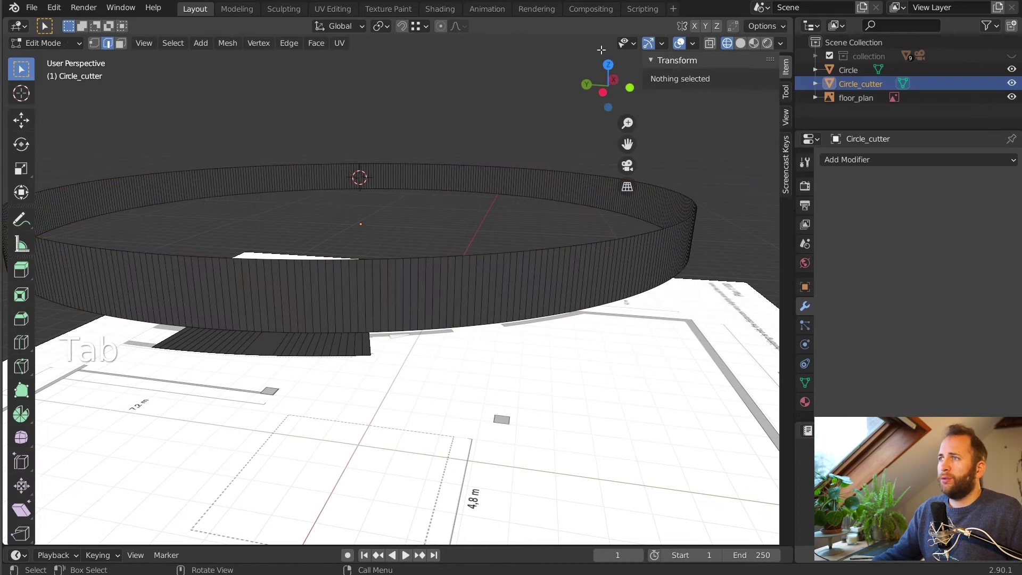
{"action": "middle_click_drag", "start_coordinate": [426, 122], "coordinate": [385, 111]}
{"action": "key", "text": "Tab"}
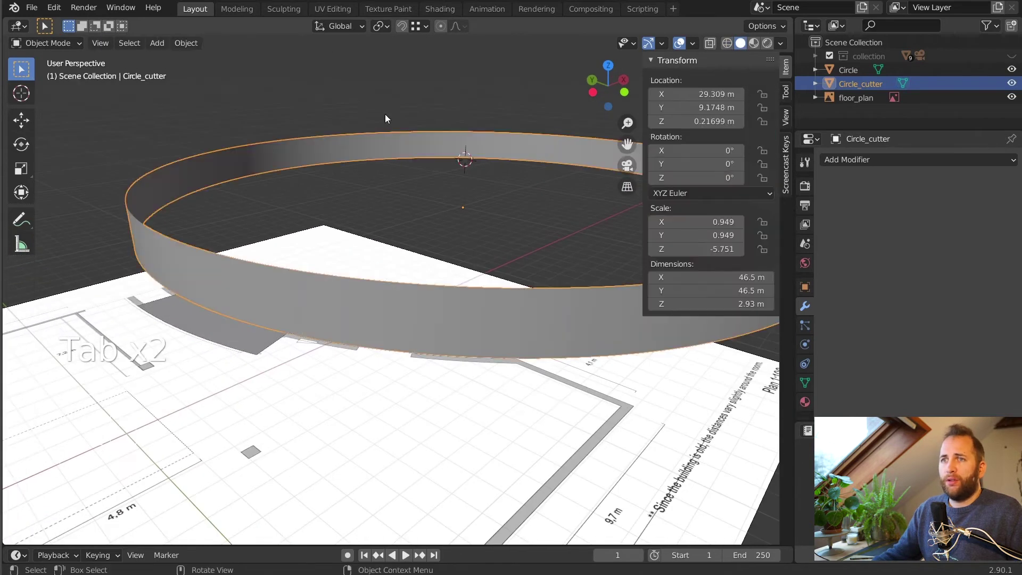
{"action": "middle_click_drag", "start_coordinate": [355, 314], "coordinate": [353, 264]}
{"action": "scroll", "coordinate": [353, 264], "scroll_direction": "down", "scroll_amount": 2}
{"action": "middle_click_drag", "start_coordinate": [353, 263], "coordinate": [346, 280], "text": "shift"}
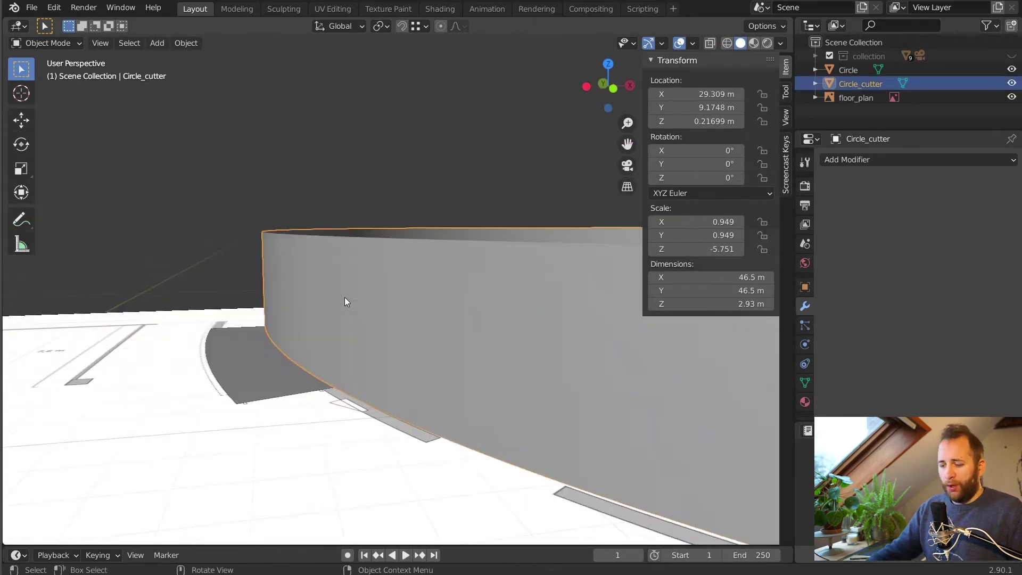
{"action": "scroll", "coordinate": [425, 231], "scroll_direction": "down", "scroll_amount": 6}
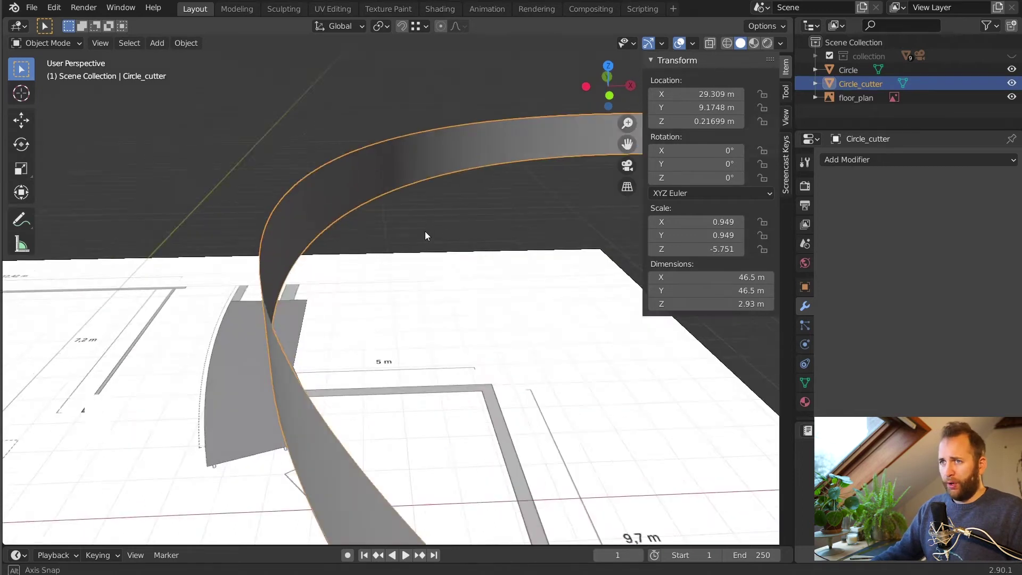
Toggle the visibility of Circle_cutter and leave it hidden
{"action": "key", "text": "h"}
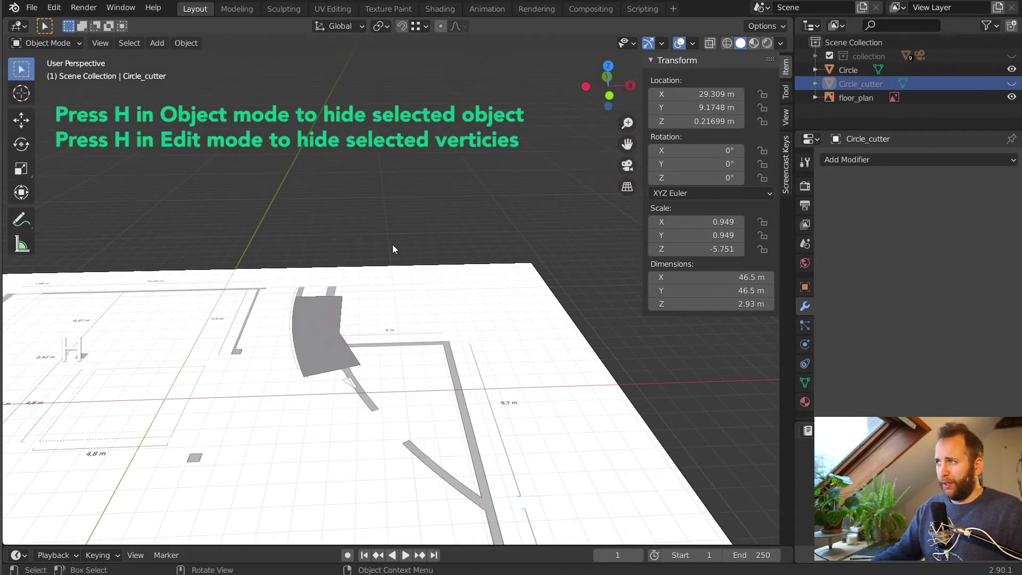
{"action": "left_click", "coordinate": [1011, 83]}
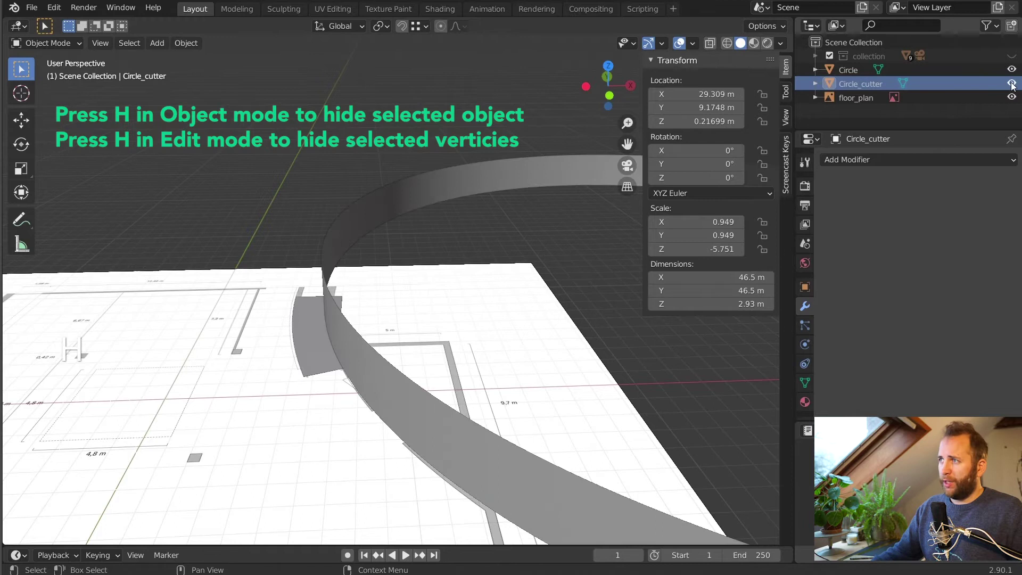
{"action": "left_click", "coordinate": [1012, 83]}
{"action": "left_click", "coordinate": [1011, 84]}
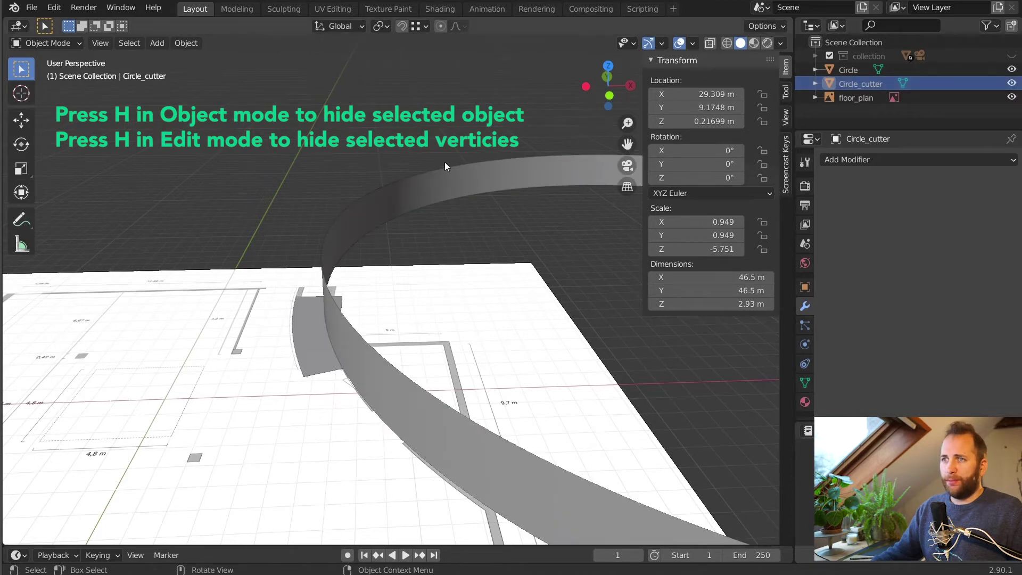
{"action": "left_click", "coordinate": [453, 183]}
{"action": "key", "text": "h"}
Select the stair strip and enter Edit Mode on its mesh
{"action": "middle_click_drag", "start_coordinate": [372, 251], "coordinate": [396, 273]}
{"action": "left_click", "coordinate": [312, 309]}
{"action": "key", "text": "Tab"}
{"action": "middle_click_drag", "start_coordinate": [487, 259], "coordinate": [458, 274]}
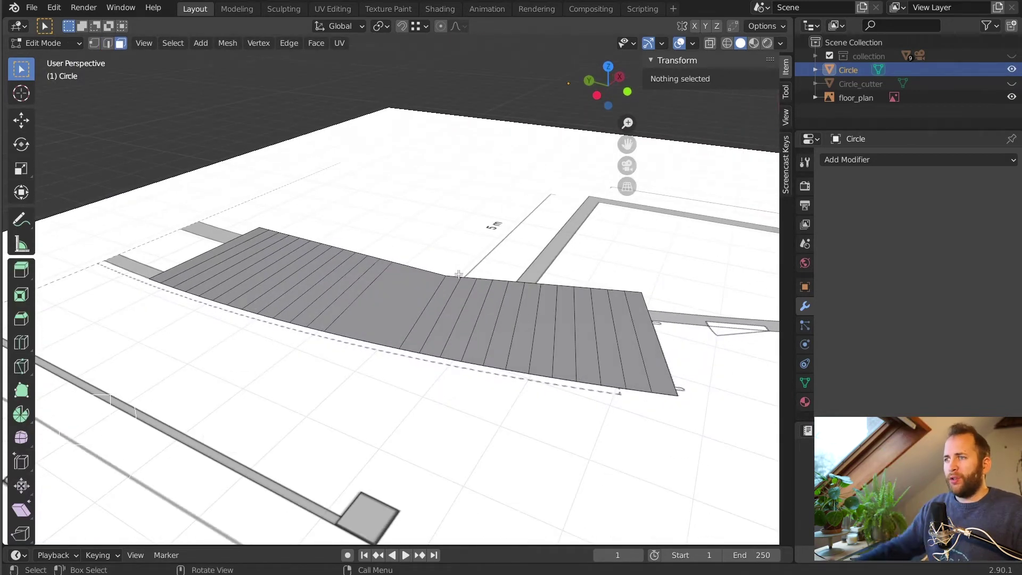
Try to extrude all faces of the stair strip along their normals by 0.15 m
{"action": "middle_click_drag", "start_coordinate": [556, 296], "coordinate": [493, 347], "text": "shift"}
{"action": "scroll", "coordinate": [487, 341], "scroll_direction": "down", "scroll_amount": 3}
{"action": "left_click", "coordinate": [495, 350]}
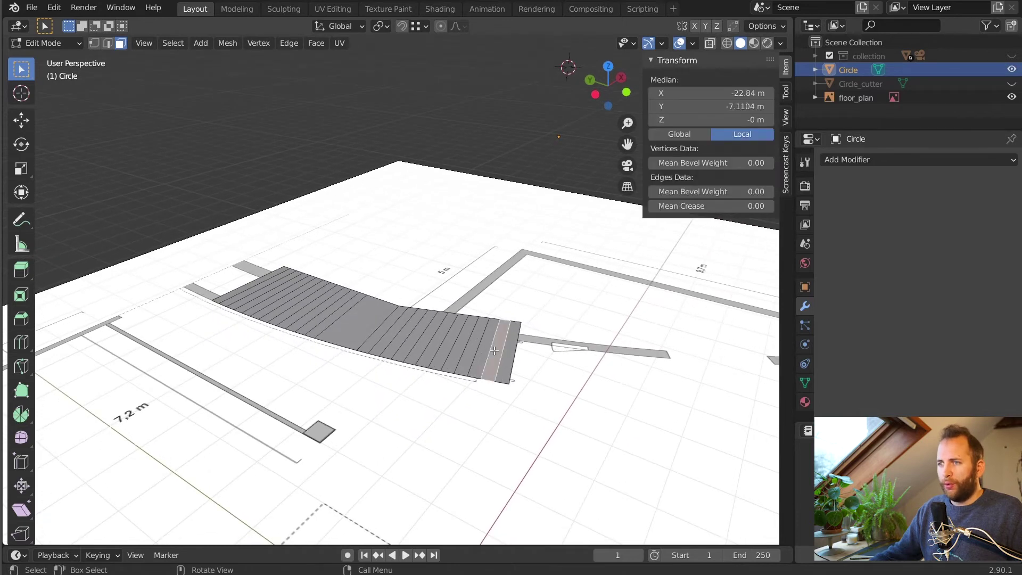
{"action": "key", "text": "a"}
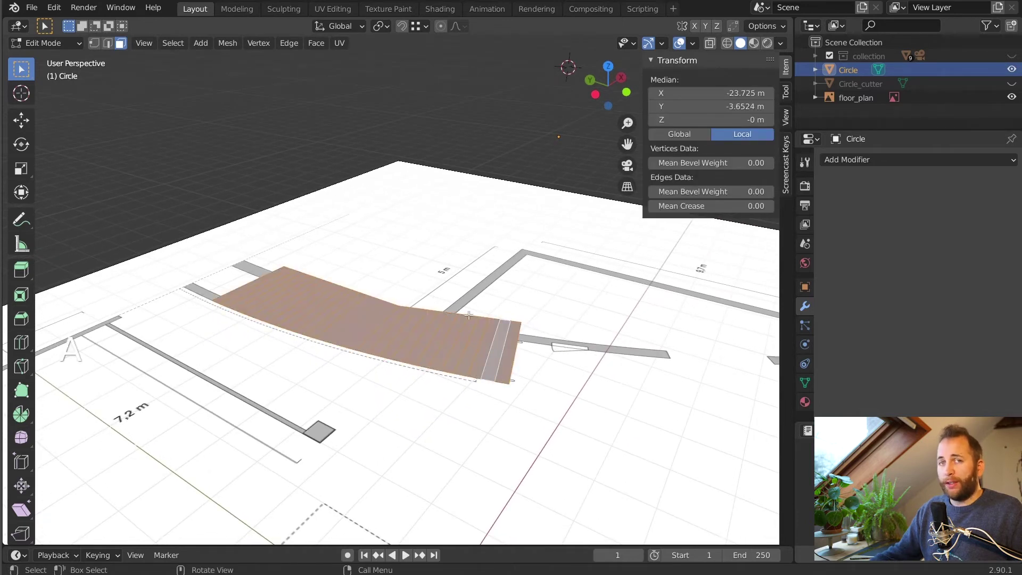
{"action": "key", "text": "e"}
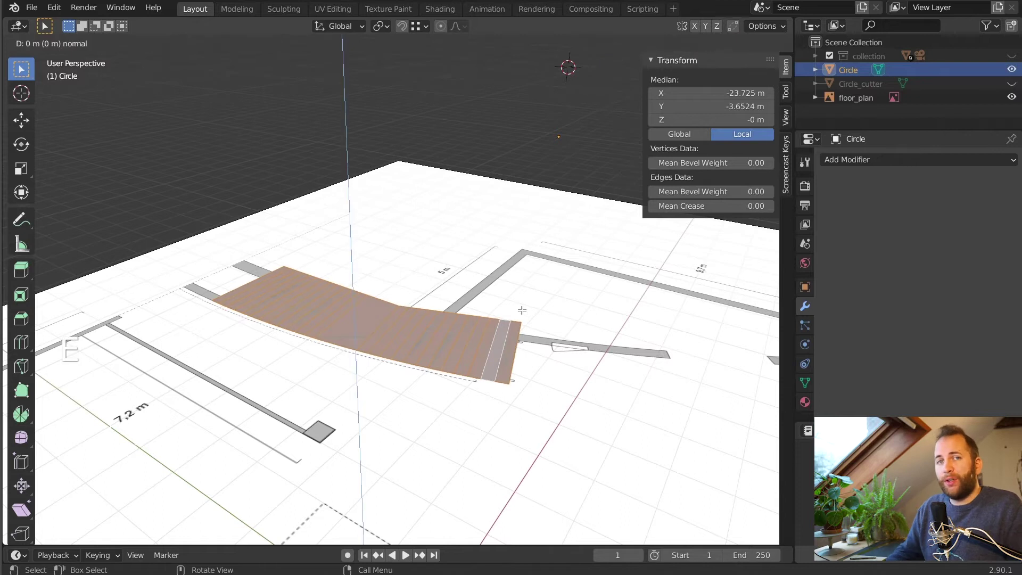
{"action": "type", "text": "0.15"}
{"action": "key", "text": "Return"}
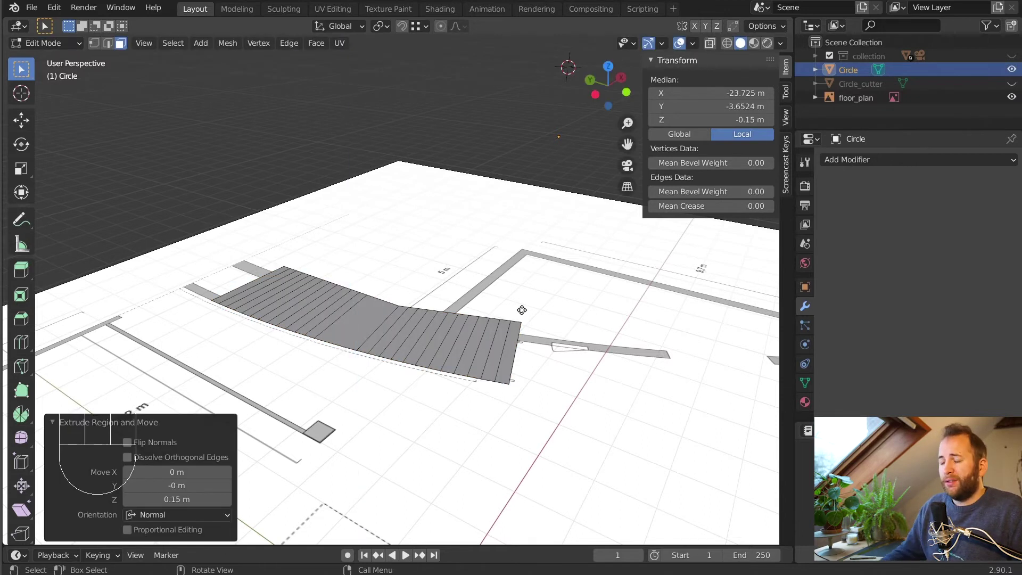
Undo the extrusion of the stair faces and return to Object Mode
{"action": "middle_click_drag", "start_coordinate": [517, 312], "coordinate": [482, 292]}
{"action": "key", "text": "ctrl+z"}
{"action": "key", "text": "Tab"}
{"action": "scroll", "coordinate": [450, 302], "scroll_direction": "up", "scroll_amount": 3}
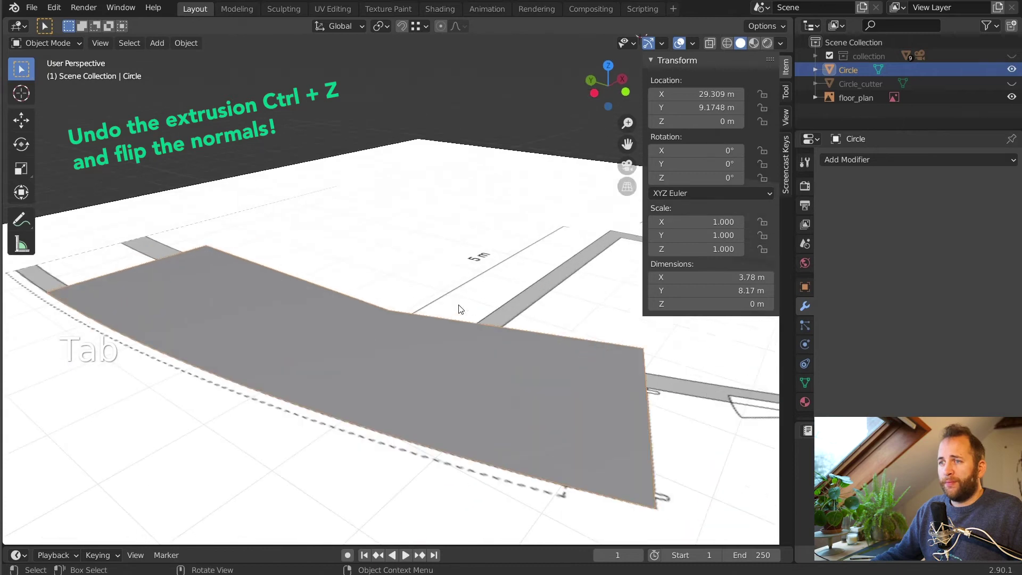
Select all faces of the stair strip in Edit Mode and flip their normals
{"action": "key", "text": "Tab"}
{"action": "left_click", "coordinate": [398, 323]}
{"action": "key", "text": "a"}
{"action": "scroll", "coordinate": [399, 330], "scroll_direction": "down", "scroll_amount": 4}
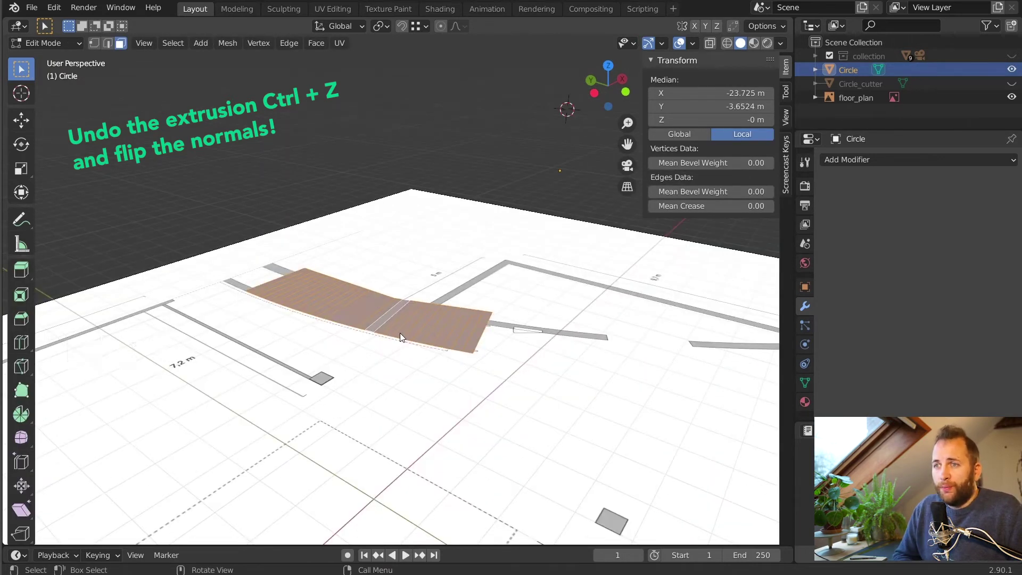
{"action": "key", "text": "a"}
{"action": "key", "text": "a"}
{"action": "key", "text": "a"}
{"action": "key", "text": "a"}
{"action": "key", "text": "space"}
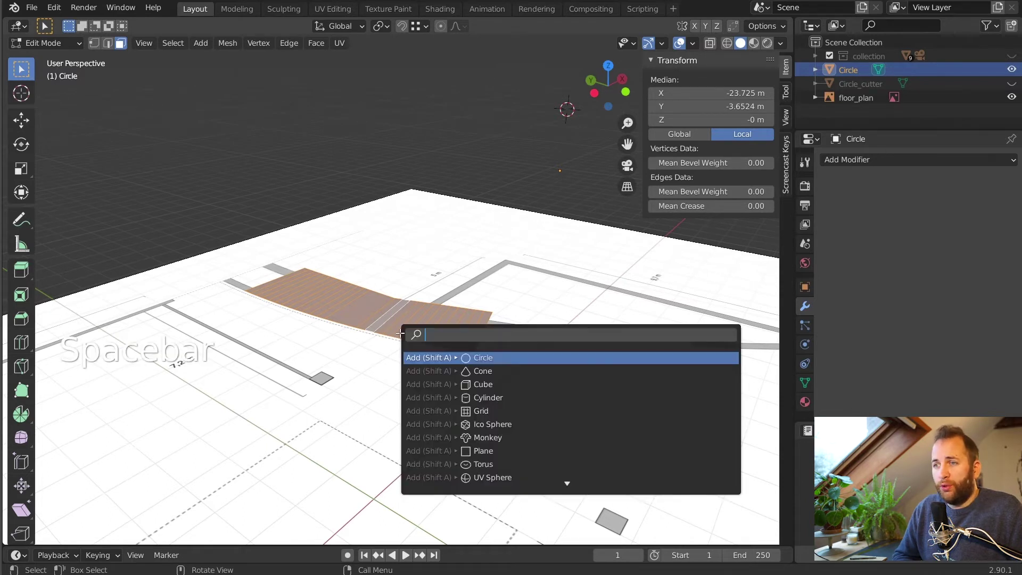
{"action": "type", "text": "flip"}
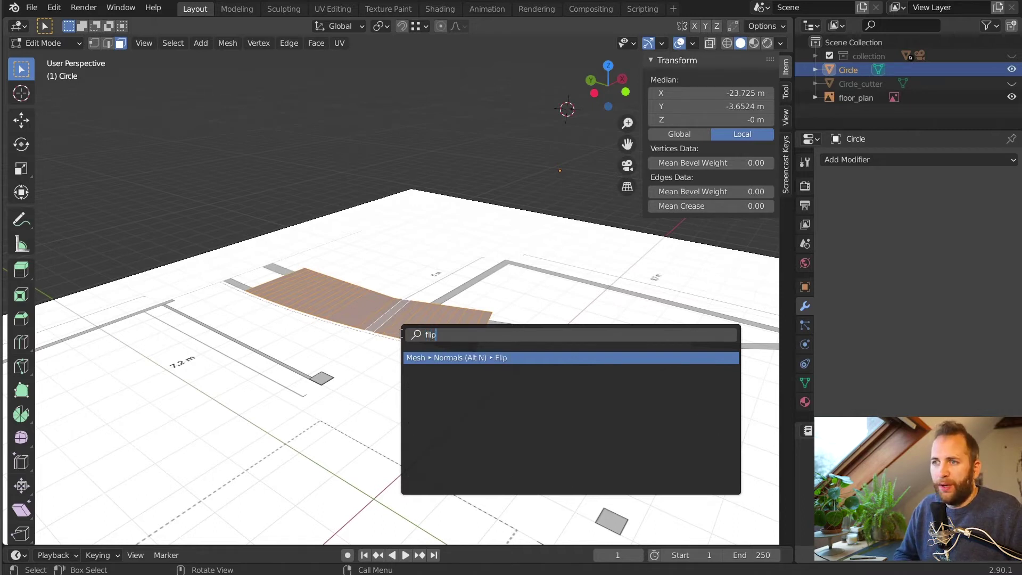
{"action": "key", "text": "Return"}
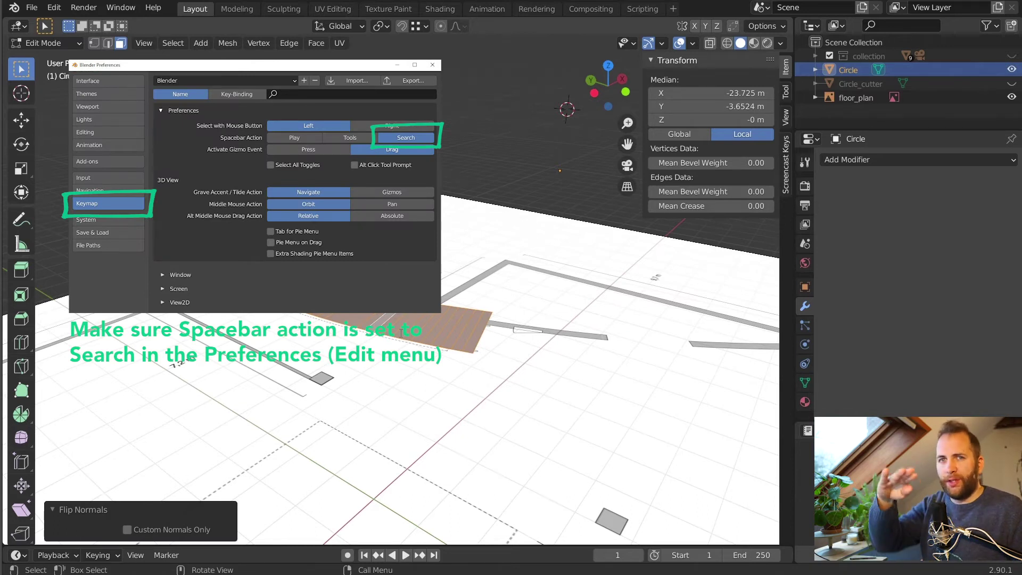
Reselect all faces of the stair strip and extrude them by 0.15 m
{"action": "key", "text": "Tab"}
{"action": "key", "text": "Tab"}
{"action": "left_click", "coordinate": [402, 331]}
{"action": "key", "text": "a"}
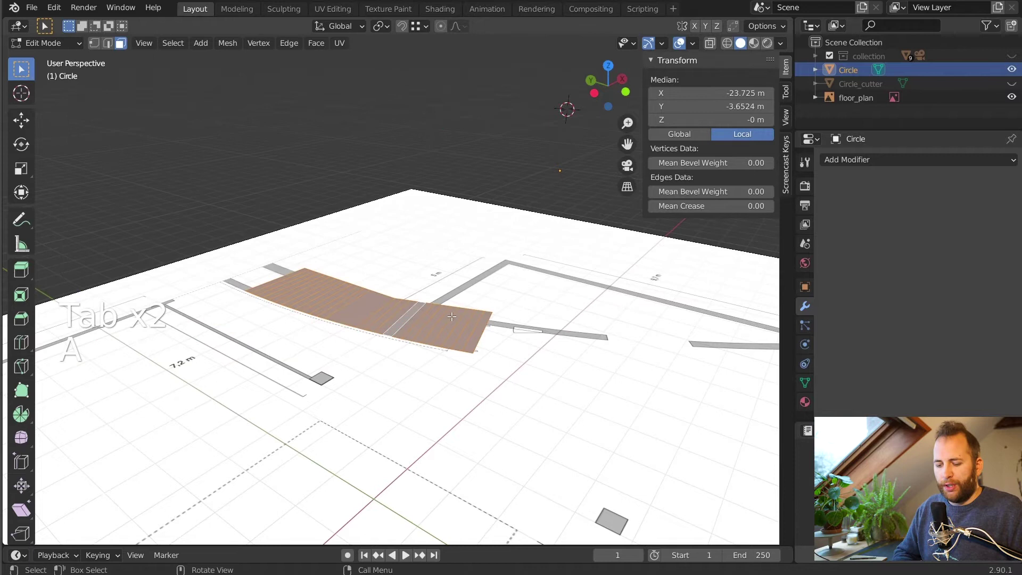
{"action": "key", "text": "e"}
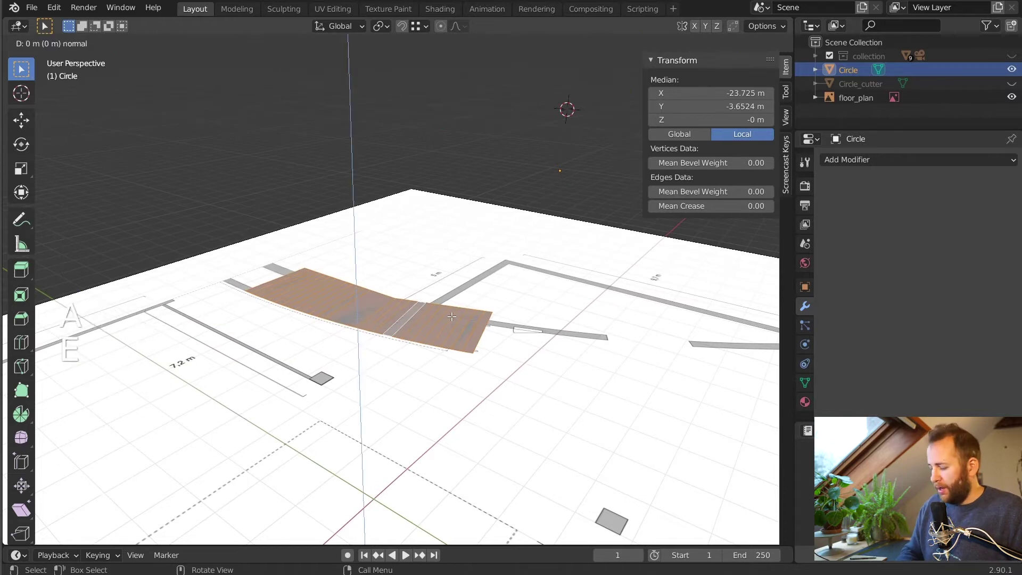
{"action": "type", "text": "0.15"}
{"action": "key", "text": "Return"}
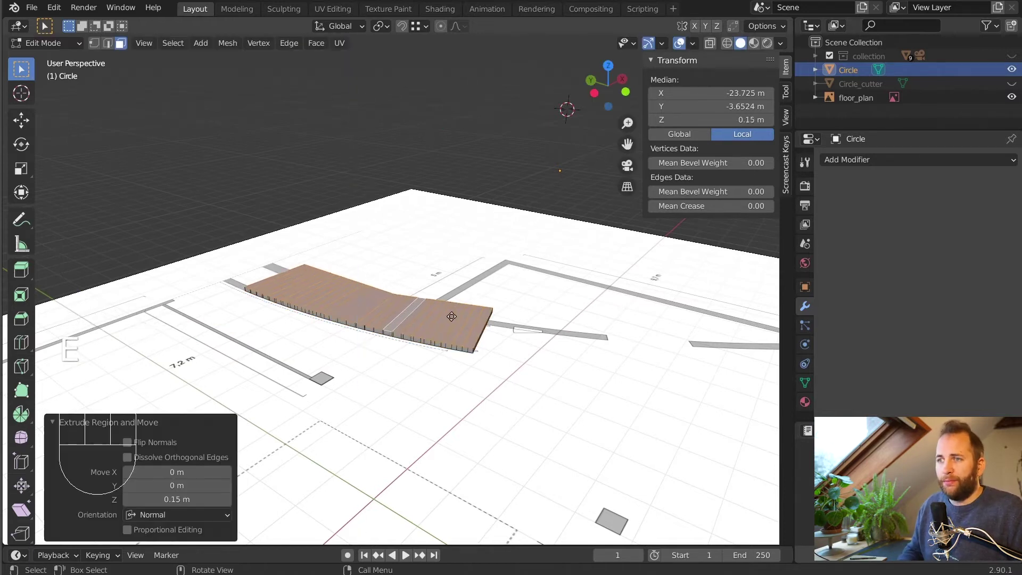
{"action": "scroll", "coordinate": [452, 316], "scroll_direction": "up", "scroll_amount": 5}
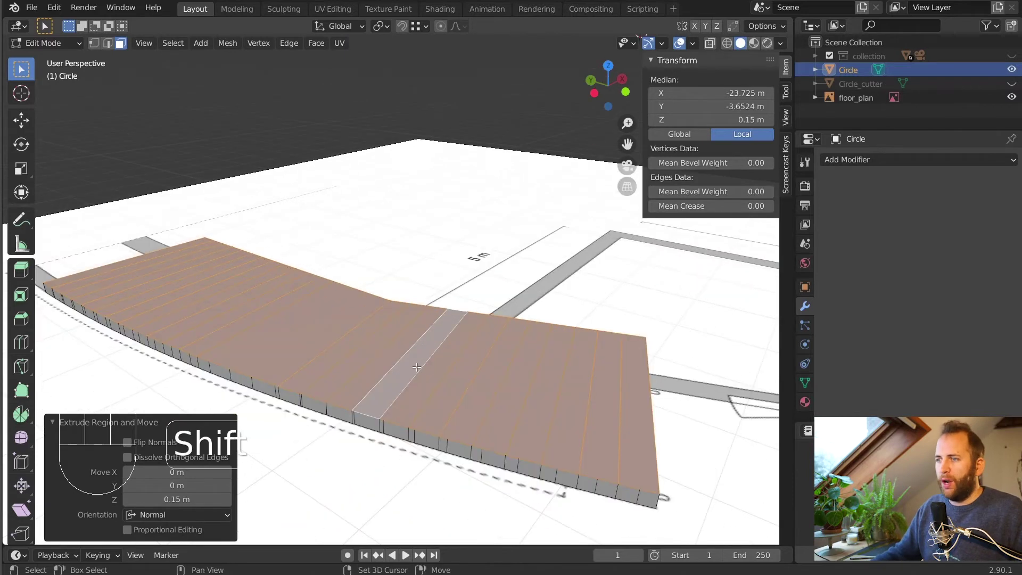
{"action": "scroll", "coordinate": [417, 367], "scroll_direction": "down", "scroll_amount": 8}
{"action": "left_click", "coordinate": [227, 43]}
{"action": "mouse_move", "coordinate": [248, 268]}
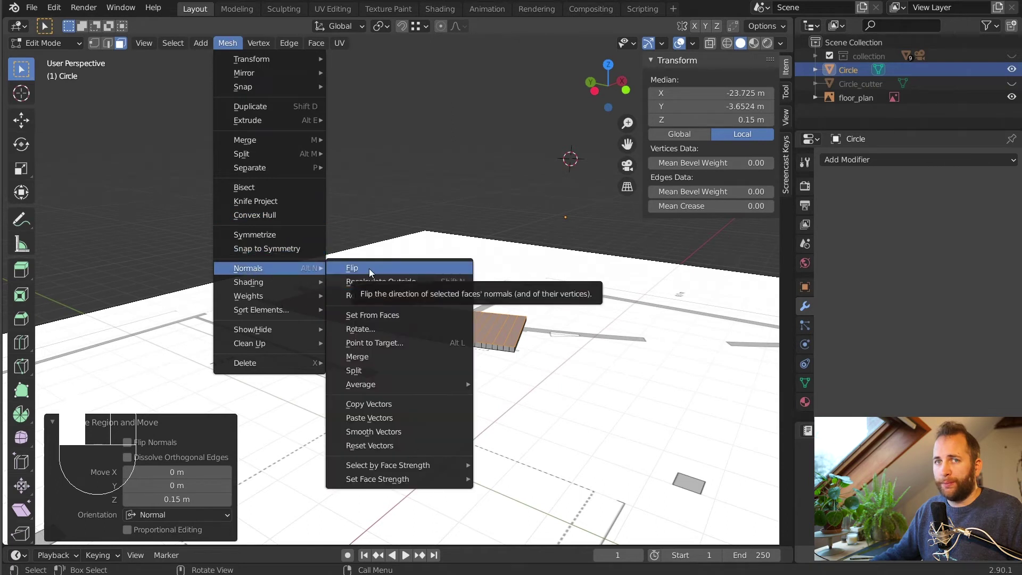
{"action": "left_click", "coordinate": [369, 268]}
{"action": "scroll", "coordinate": [467, 270], "scroll_direction": "up", "scroll_amount": 4}
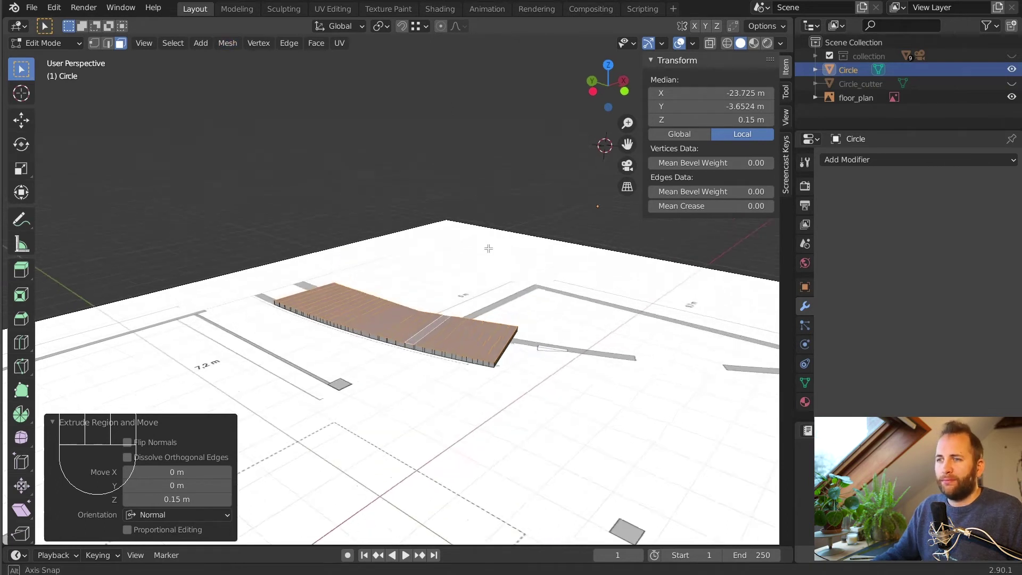
{"action": "middle_click_drag", "start_coordinate": [466, 270], "coordinate": [437, 228], "text": "shift"}
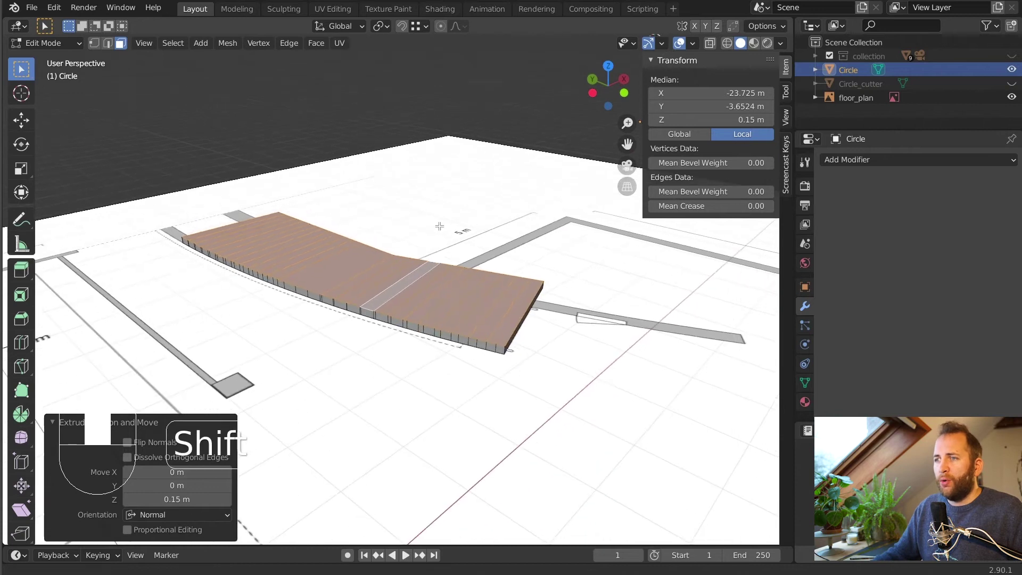
Build the lower flight by deselecting the lowest tread face and repeating the 0.15 m extrusion on the remaining faces, tread by tread, up to 1.95 m
{"action": "left_click", "coordinate": [510, 320], "text": "shift"}
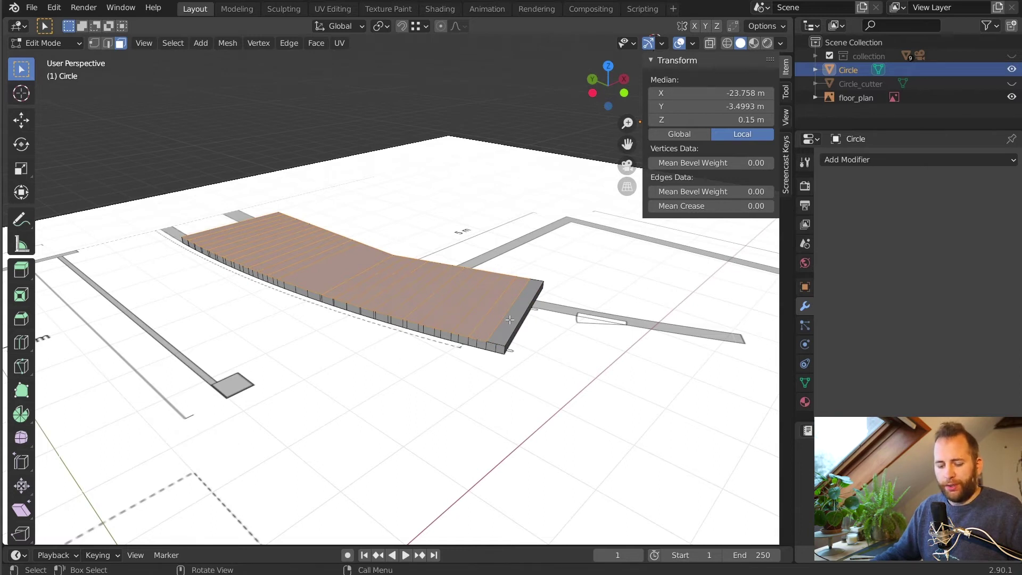
{"action": "key", "text": "shift+r"}
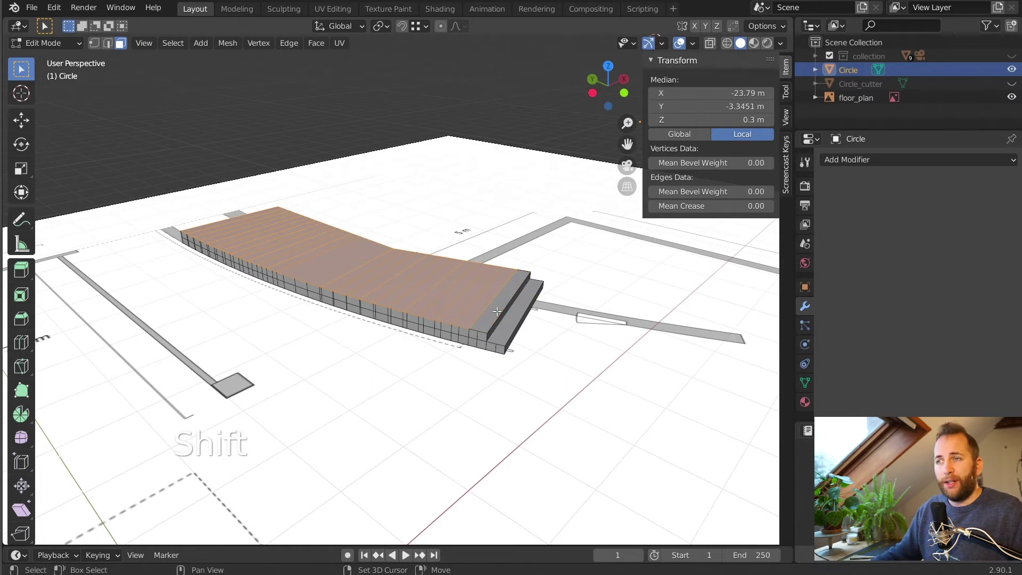
{"action": "key", "text": "shift+r"}
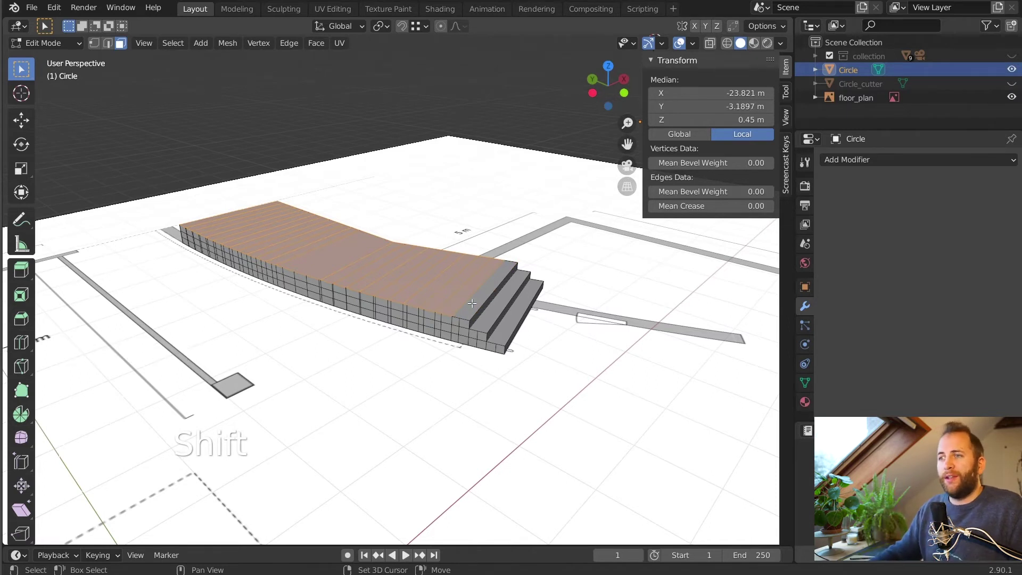
{"action": "key", "text": "shift+r"}
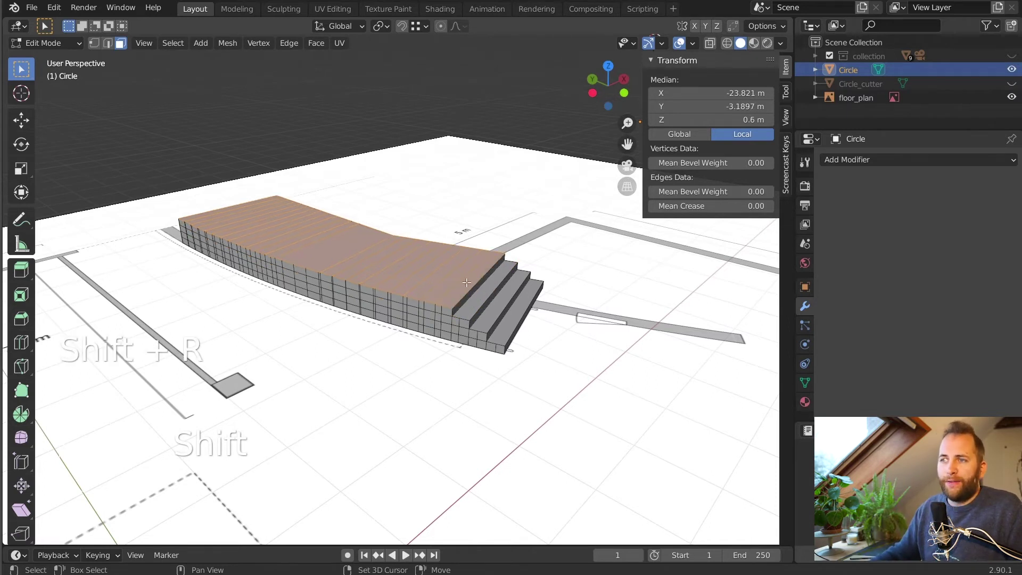
{"action": "key", "text": "shift+r"}
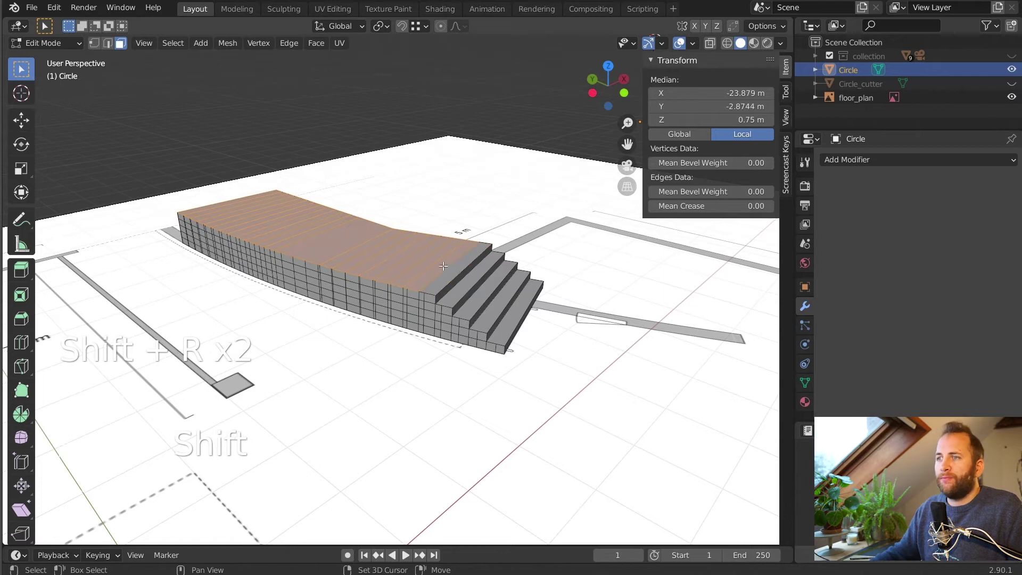
{"action": "key", "text": "shift+r"}
{"action": "key", "text": "shift+r"}
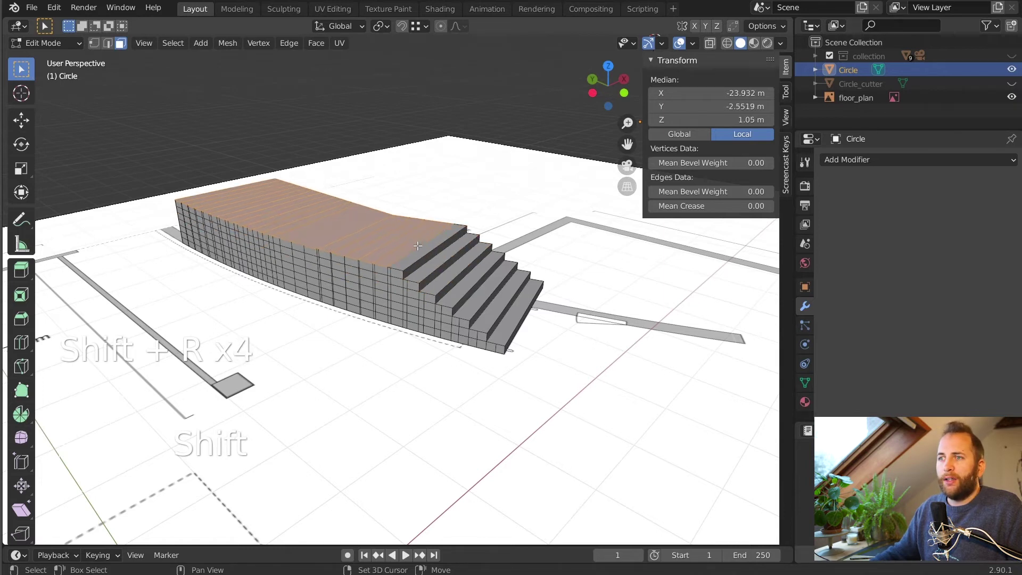
{"action": "key", "text": "shift+r"}
{"action": "key", "text": "shift+r"}
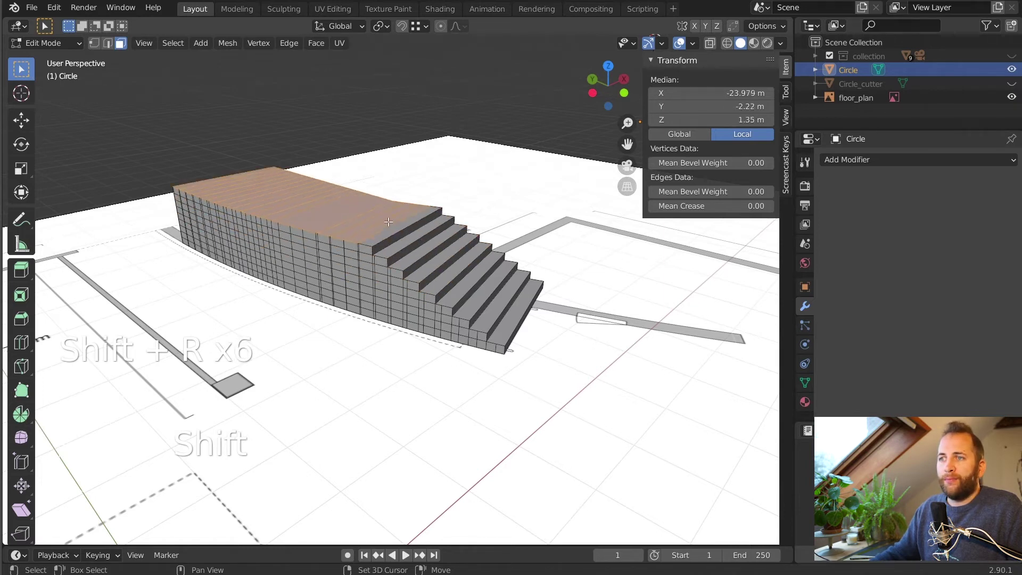
{"action": "key", "text": "shift+r"}
{"action": "key", "text": "shift+r"}
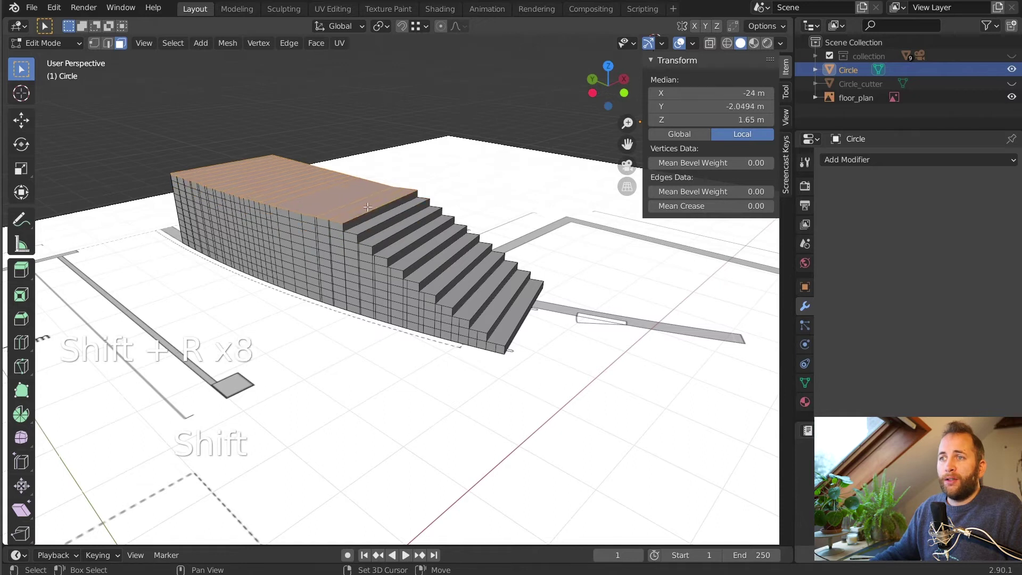
{"action": "key", "text": "shift+r"}
{"action": "left_click", "coordinate": [357, 196], "text": "shift"}
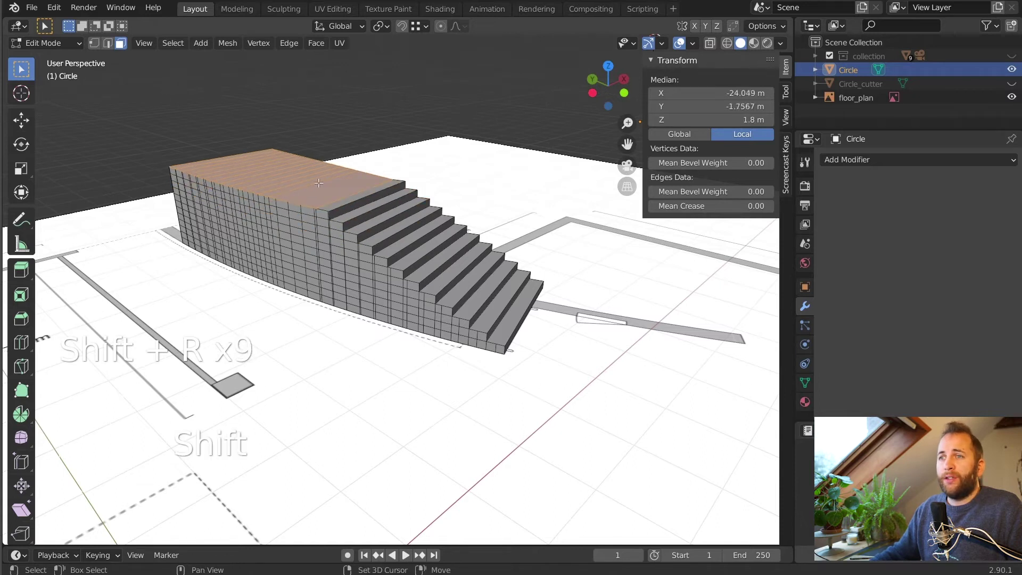
{"action": "key", "text": "shift+r"}
Leave the landing at 1.95 m, build the upper flight with repeated 0.15 m extrusions up to 3.75 m, and return to Object Mode
{"action": "middle_click_drag", "start_coordinate": [319, 180], "coordinate": [400, 258]}
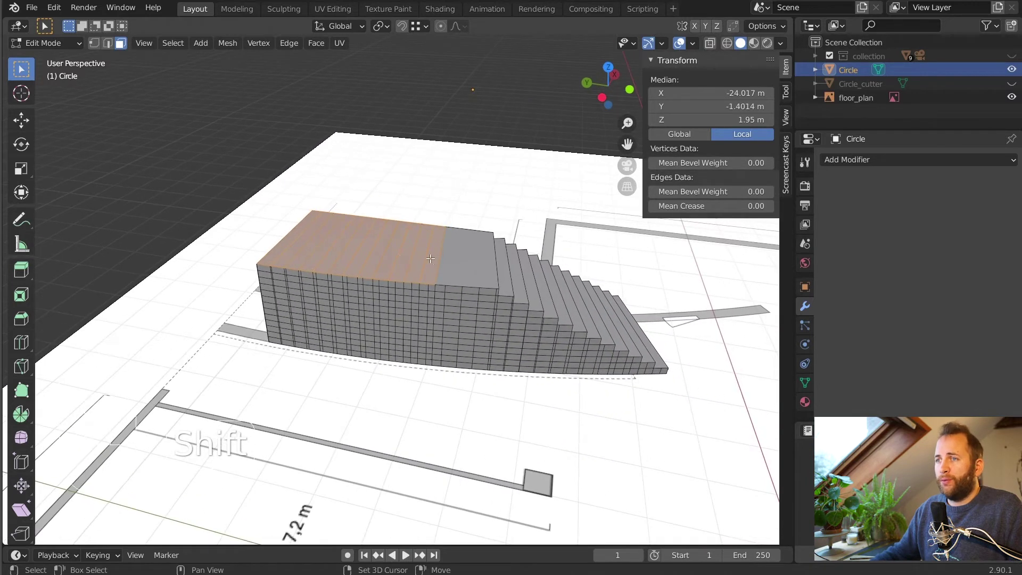
{"action": "key", "text": "shift+r"}
{"action": "key", "text": "shift+r"}
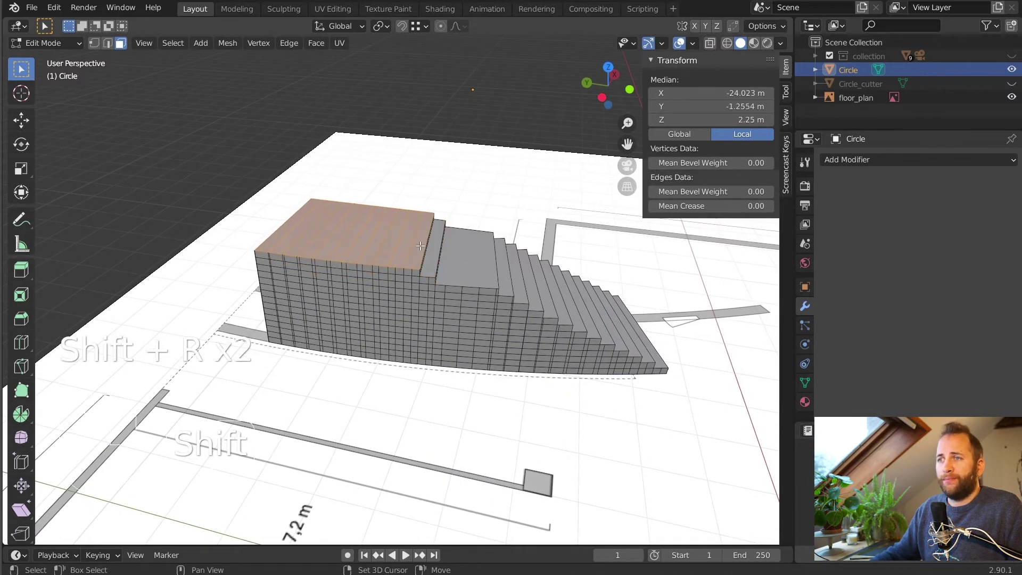
{"action": "key", "text": "shift+r"}
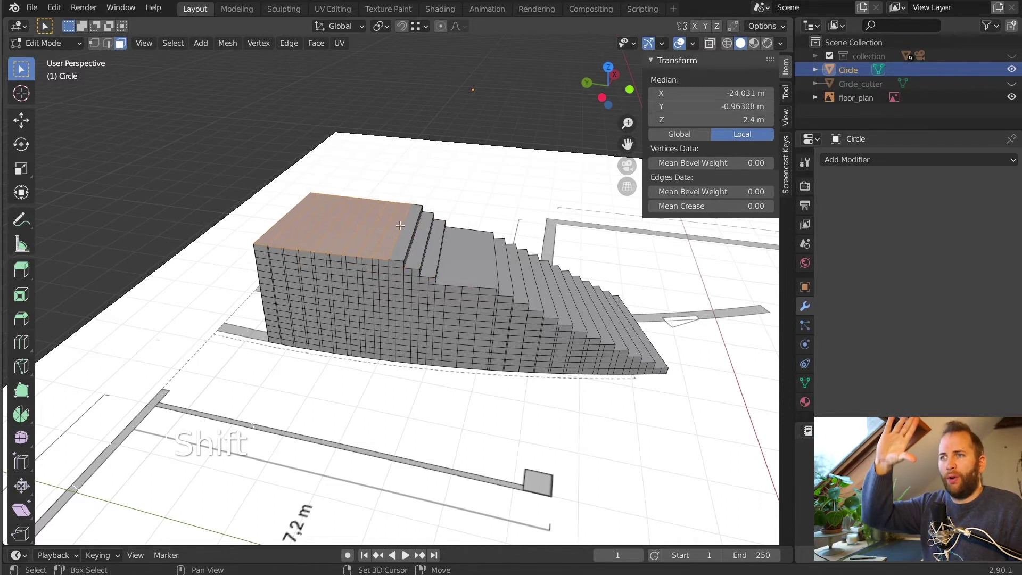
{"action": "key", "text": "shift+r"}
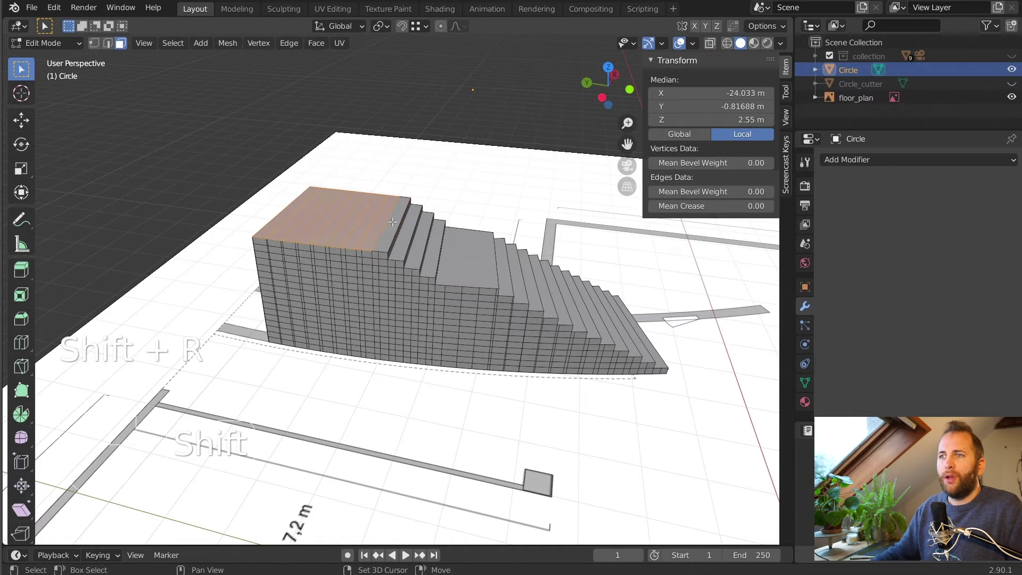
{"action": "key", "text": "shift+r"}
{"action": "key", "text": "shift+r"}
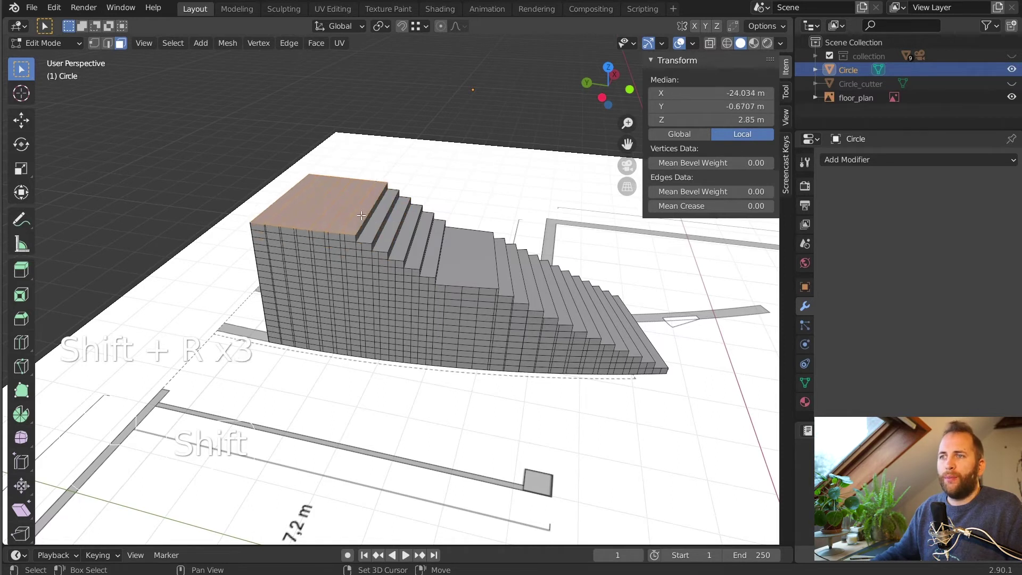
{"action": "key", "text": "shift+r"}
{"action": "key", "text": "shift+r"}
{"action": "key", "text": "shift+r"}
{"action": "key", "text": "shift+r"}
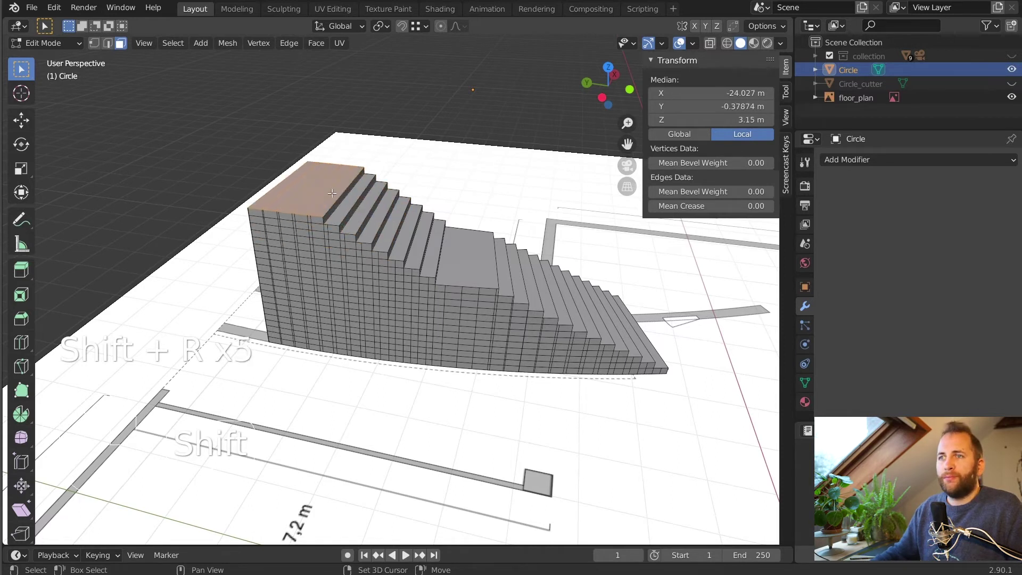
{"action": "key", "text": "shift+r"}
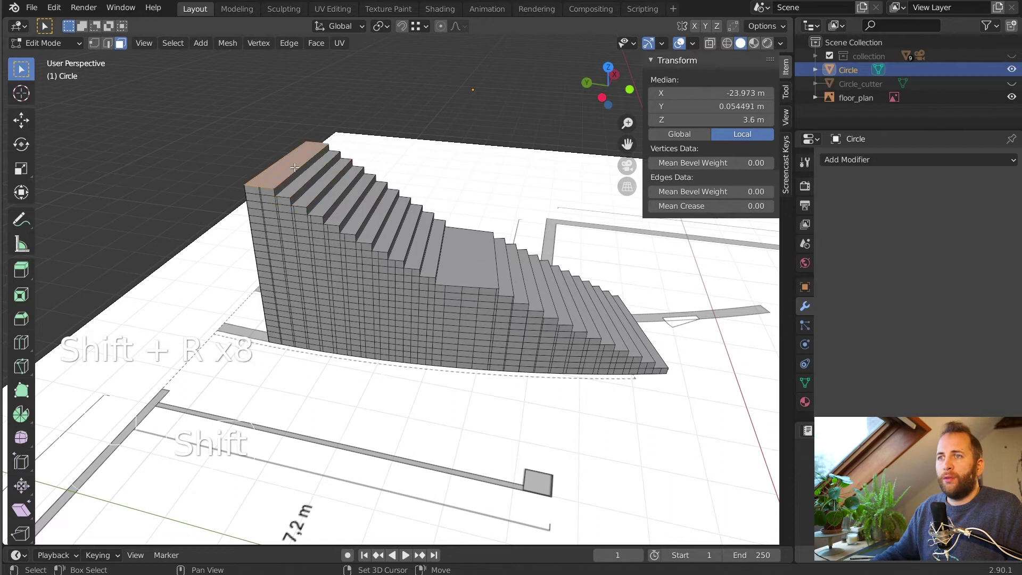
{"action": "key", "text": "shift+r"}
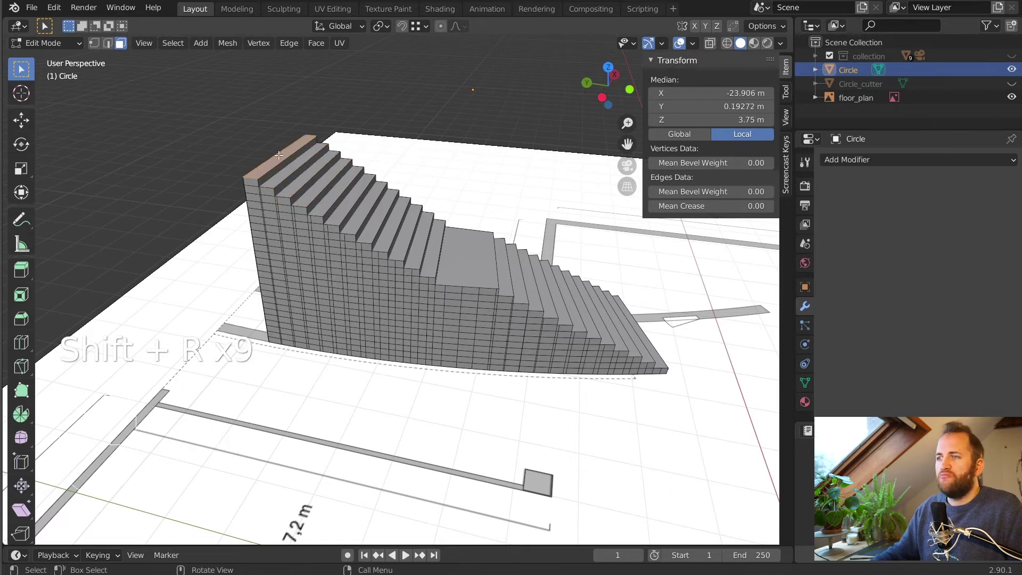
{"action": "middle_click_drag", "start_coordinate": [491, 224], "coordinate": [405, 236]}
{"action": "key", "text": "Tab"}
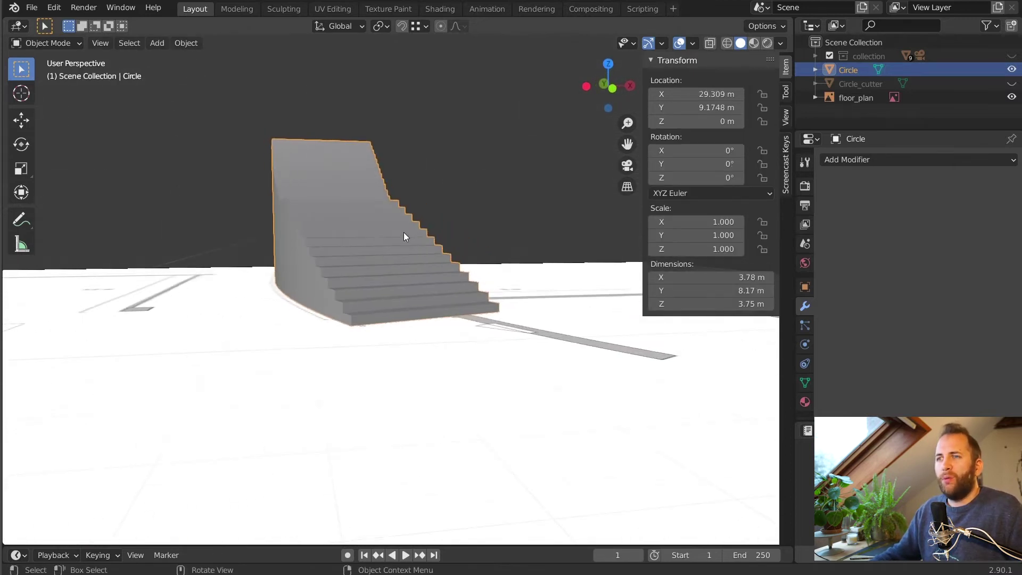
Unhide the Circle_cutter object and select it beside the finished staircase
{"action": "mouse_move", "coordinate": [418, 260]}
{"action": "middle_mouse_down"}
{"action": "mouse_move", "coordinate": [433, 276]}
{"action": "mouse_move", "coordinate": [436, 263]}
{"action": "mouse_move", "coordinate": [394, 263]}
{"action": "mouse_move", "coordinate": [409, 263]}
{"action": "middle_mouse_up"}
{"action": "scroll", "coordinate": [432, 276], "scroll_direction": "down", "scroll_amount": 3}
{"action": "middle_click_drag", "start_coordinate": [464, 160], "coordinate": [406, 300]}
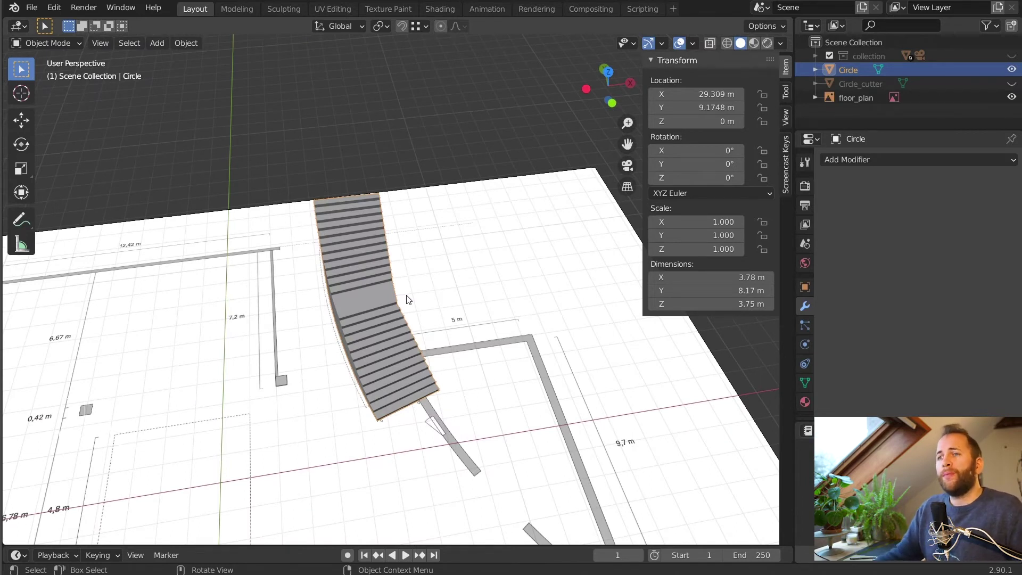
{"action": "middle_click_drag", "start_coordinate": [423, 297], "coordinate": [455, 245]}
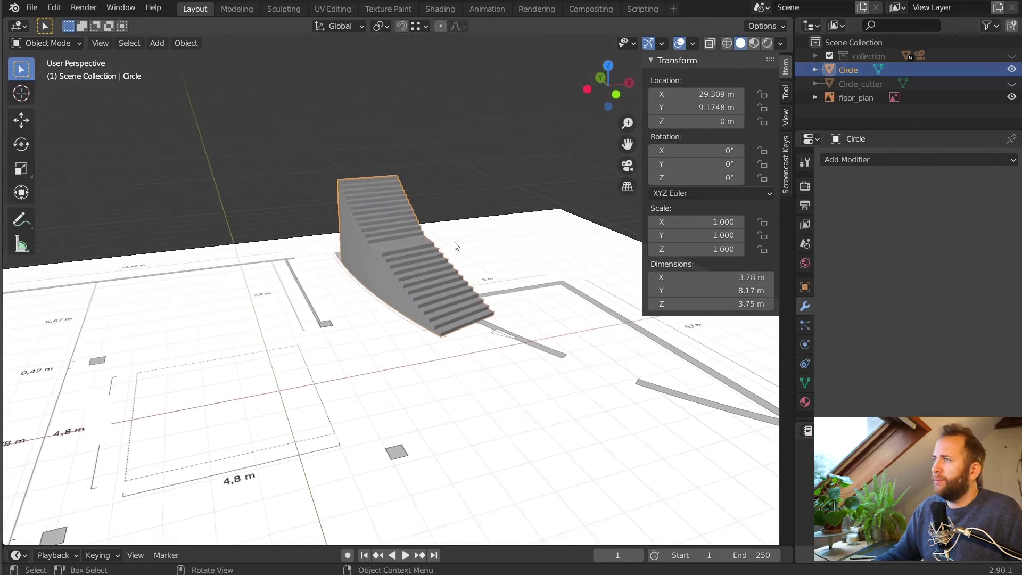
{"action": "left_click", "coordinate": [1014, 83]}
{"action": "middle_click_drag", "start_coordinate": [545, 232], "coordinate": [468, 219]}
{"action": "left_click", "coordinate": [436, 268]}
{"action": "middle_click_drag", "start_coordinate": [436, 268], "coordinate": [362, 274]}
{"action": "key", "text": "Tab"}
{"action": "key", "text": "Tab"}
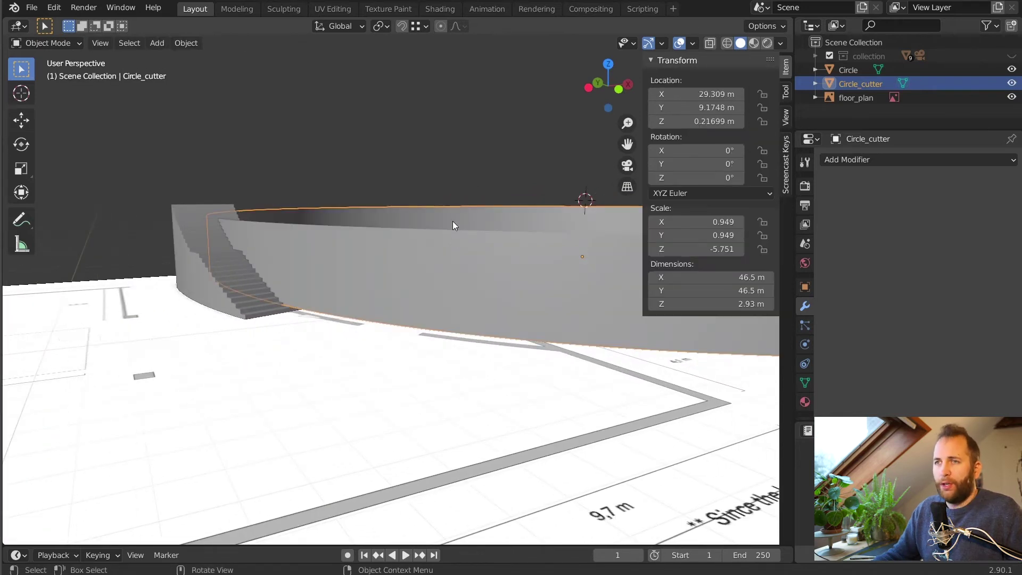
Scale Circle_cutter along Z by about 2.5 so its wall is about 7.36 m high
{"action": "key", "text": "s"}
{"action": "key", "text": "z"}
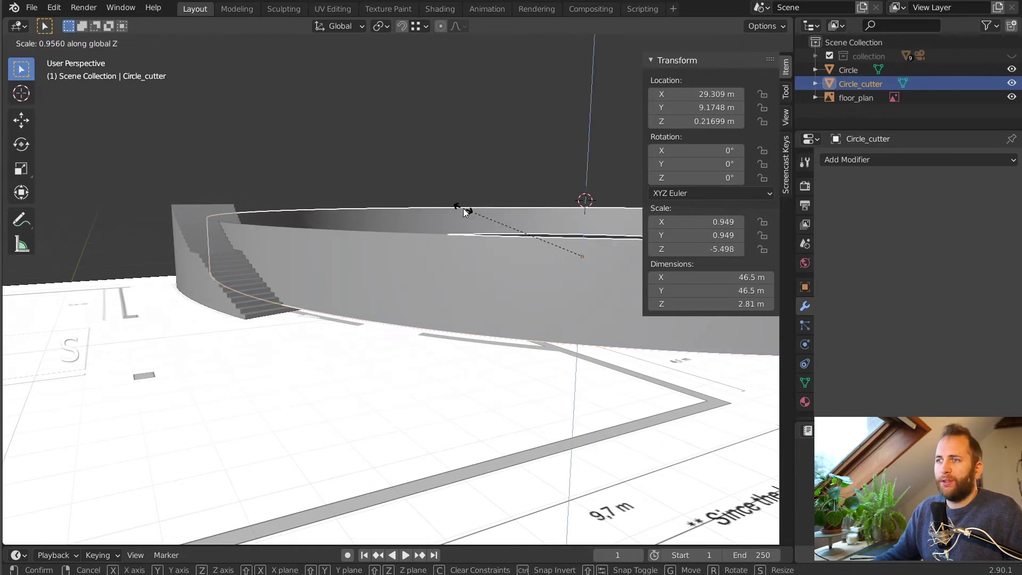
{"action": "left_click", "coordinate": [295, 79]}
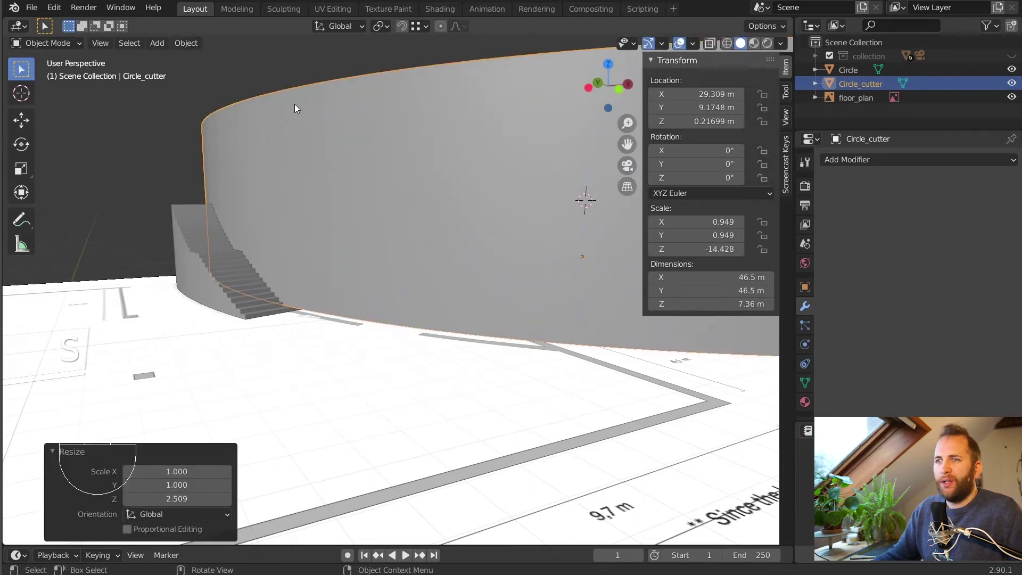
{"action": "scroll", "coordinate": [309, 148], "scroll_direction": "down", "scroll_amount": 5, "text": "shift"}
{"action": "scroll", "coordinate": [309, 146], "scroll_direction": "up", "scroll_amount": 2}
{"action": "middle_click_drag", "start_coordinate": [309, 145], "coordinate": [312, 157]}
{"action": "scroll", "coordinate": [312, 157], "scroll_direction": "down", "scroll_amount": 4}
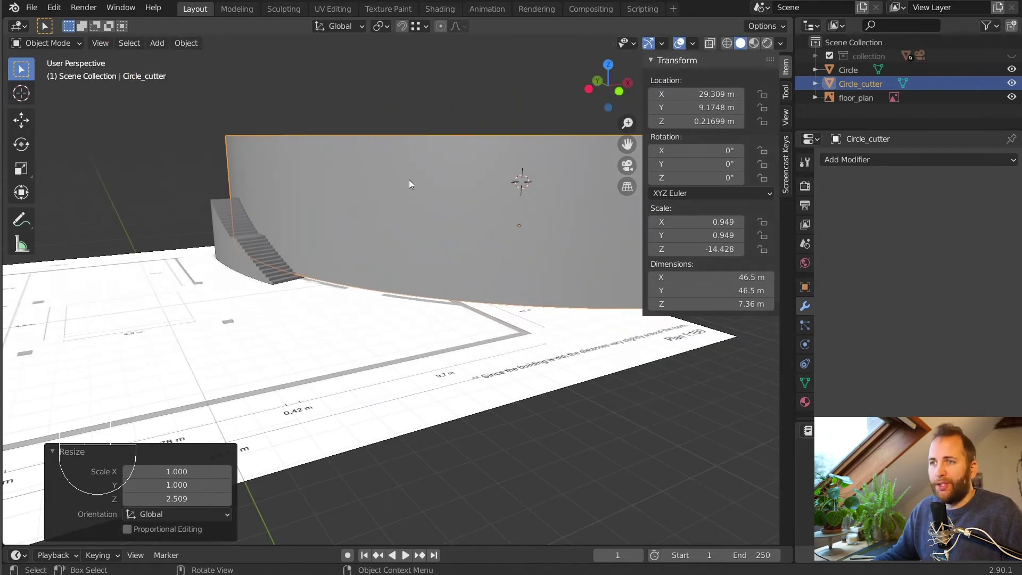
Move Circle_cutter down along Z by about 0.14 m
{"action": "key", "text": "g"}
{"action": "key", "text": "z"}
{"action": "left_click", "coordinate": [420, 191]}
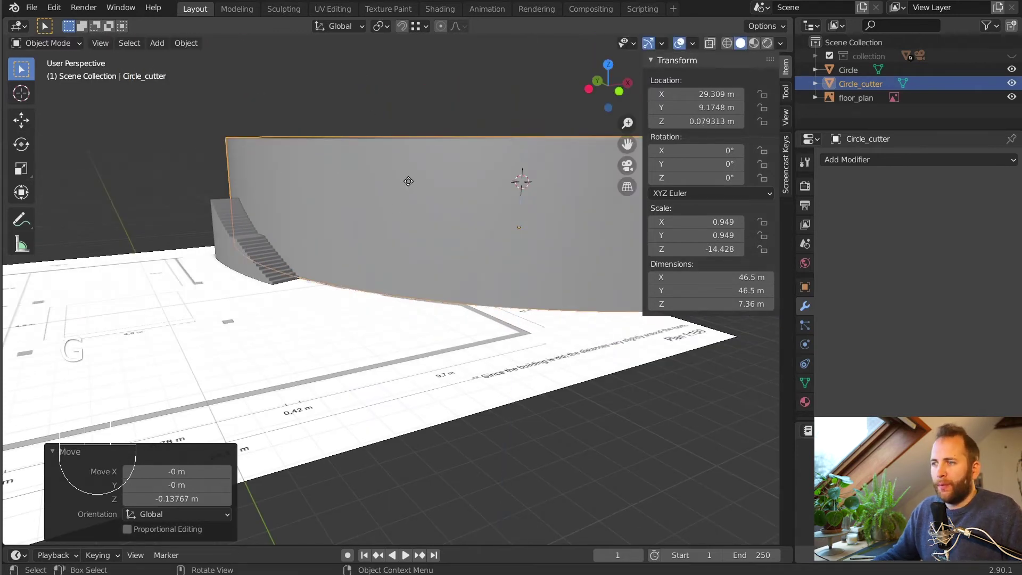
Compare the lower edge of Circle_cutter with the staircase base in front view and set its Z location to 0 m
{"action": "key", "text": "KP_1"}
{"action": "scroll", "coordinate": [408, 181], "scroll_direction": "up", "scroll_amount": 2}
{"action": "scroll", "coordinate": [373, 200], "scroll_direction": "down", "scroll_amount": 2, "text": "shift"}
{"action": "middle_click_drag", "start_coordinate": [240, 229], "coordinate": [410, 301], "text": "shift"}
{"action": "scroll", "coordinate": [322, 303], "scroll_direction": "up", "scroll_amount": 5}
{"action": "middle_click_drag", "start_coordinate": [315, 273], "coordinate": [407, 305], "text": "shift"}
{"action": "scroll", "coordinate": [346, 320], "scroll_direction": "up", "scroll_amount": 4}
{"action": "middle_click_drag", "start_coordinate": [311, 341], "coordinate": [447, 301], "text": "shift"}
{"action": "scroll", "coordinate": [477, 283], "scroll_direction": "up", "scroll_amount": 5}
{"action": "scroll", "coordinate": [446, 301], "scroll_direction": "up", "scroll_amount": 3}
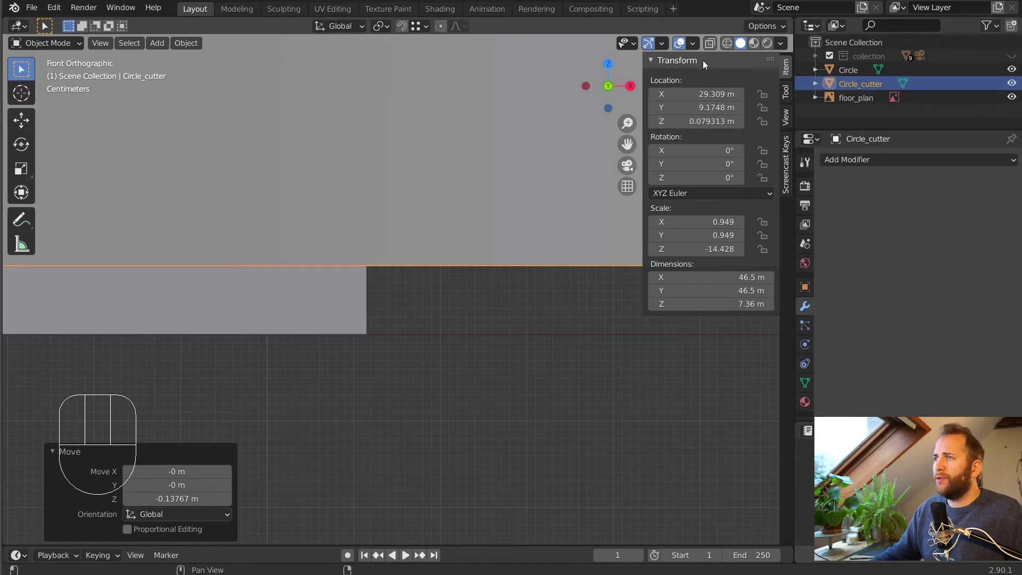
{"action": "left_click", "coordinate": [690, 121]}
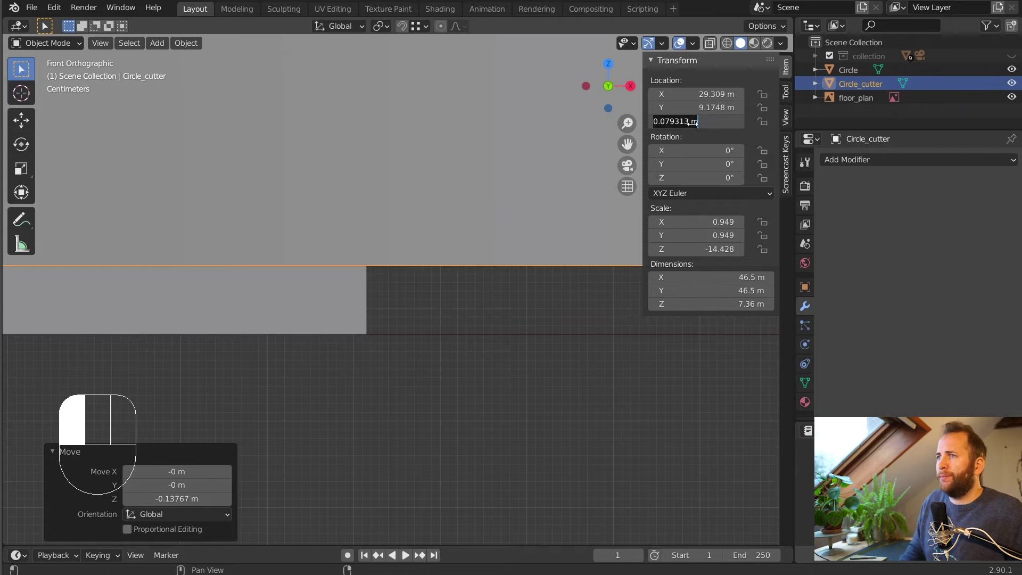
{"action": "key", "text": "Return"}
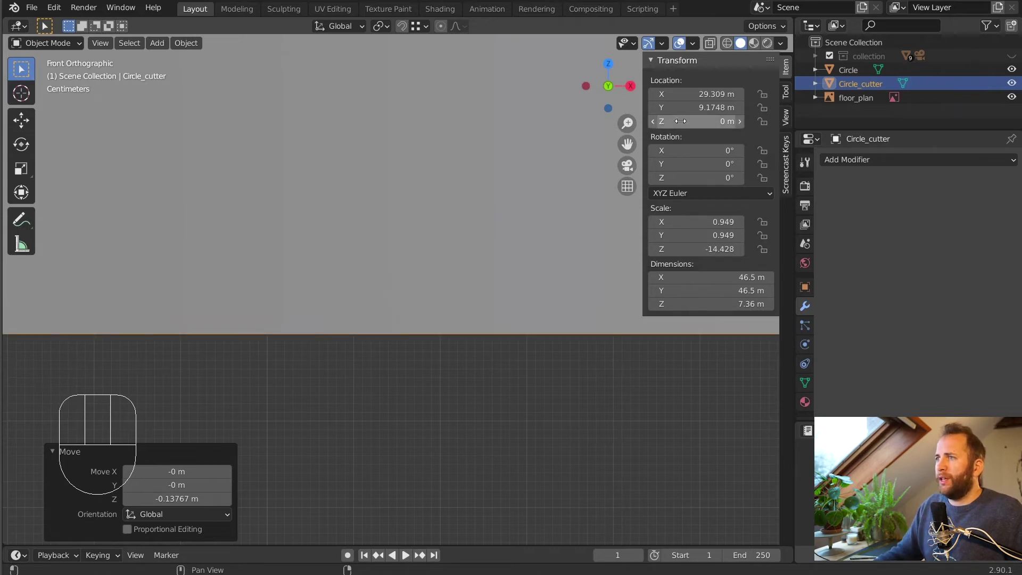
Deselect Circle_cutter and check from several angles how the circular wall meets the staircase
{"action": "scroll", "coordinate": [323, 410], "scroll_direction": "down", "scroll_amount": 16}
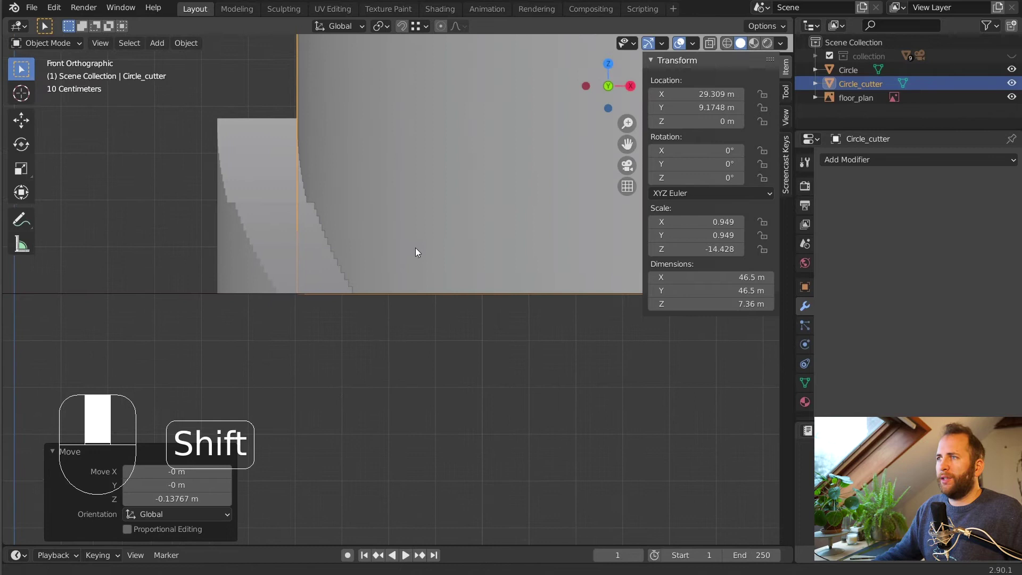
{"action": "middle_click_drag", "start_coordinate": [417, 247], "coordinate": [338, 292], "text": "shift"}
{"action": "middle_click_drag", "start_coordinate": [468, 278], "coordinate": [326, 281]}
{"action": "left_click", "coordinate": [63, 127]}
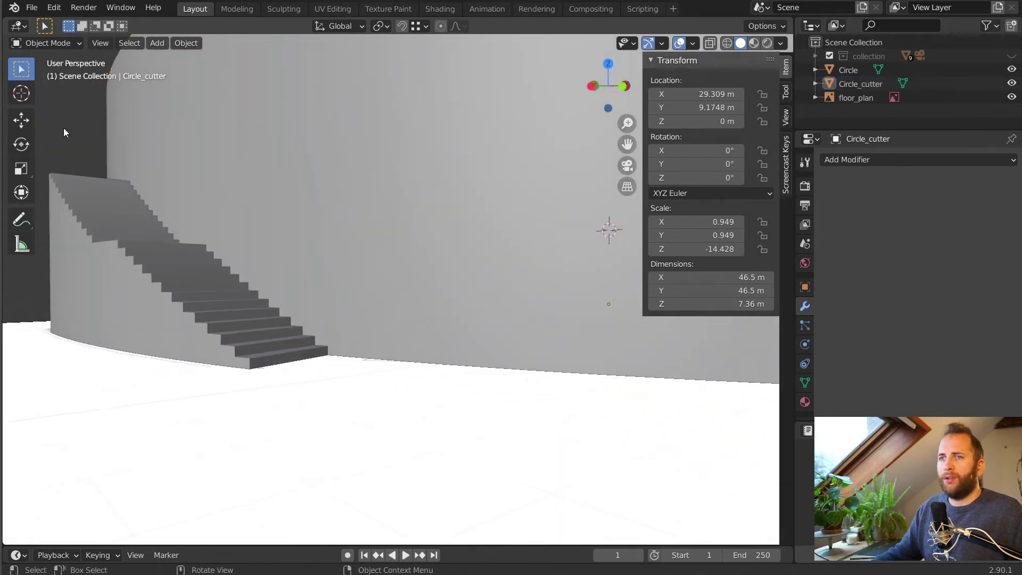
{"action": "scroll", "coordinate": [228, 191], "scroll_direction": "down", "scroll_amount": 5}
{"action": "middle_click_drag", "start_coordinate": [228, 193], "coordinate": [422, 258]}
Extrude the end face of the staircase's top step about 4.5 m outward to form an upper walkway along the circular wall
{"action": "left_click", "coordinate": [423, 330]}
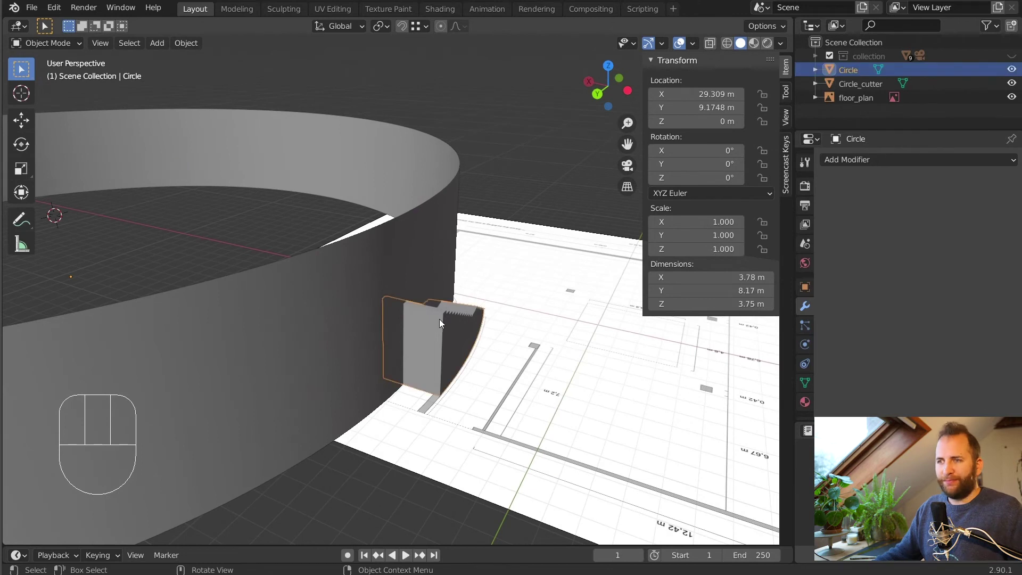
{"action": "key", "text": "Tab"}
{"action": "middle_click_drag", "start_coordinate": [439, 319], "coordinate": [382, 264]}
{"action": "key", "text": "KP_7"}
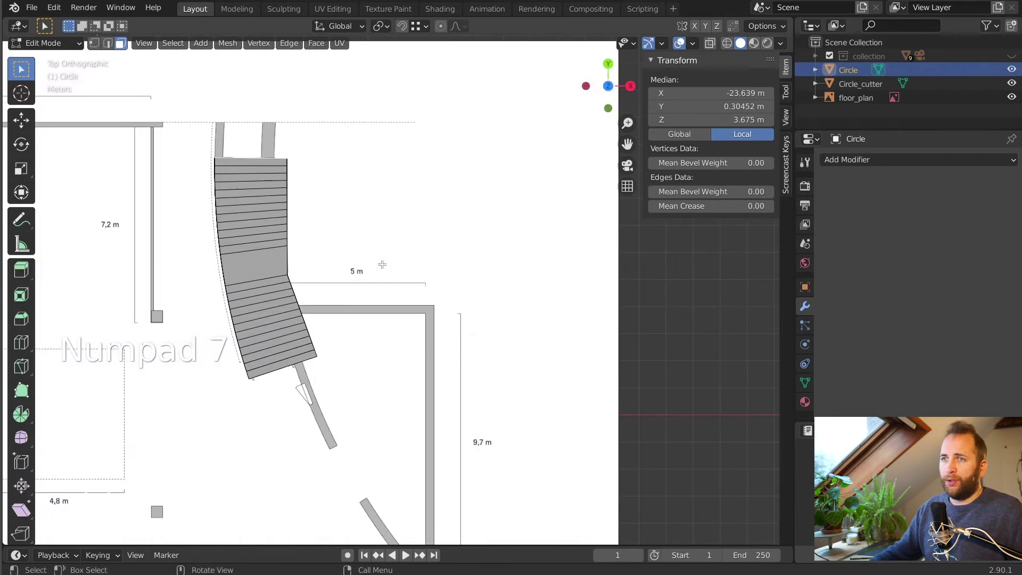
{"action": "middle_click_drag", "start_coordinate": [311, 212], "coordinate": [532, 334], "text": "shift"}
{"action": "scroll", "coordinate": [450, 303], "scroll_direction": "up", "scroll_amount": 3}
{"action": "middle_click_drag", "start_coordinate": [511, 282], "coordinate": [398, 303]}
{"action": "left_click", "coordinate": [460, 331]}
{"action": "middle_click_drag", "start_coordinate": [423, 336], "coordinate": [469, 364]}
{"action": "key", "text": "e"}
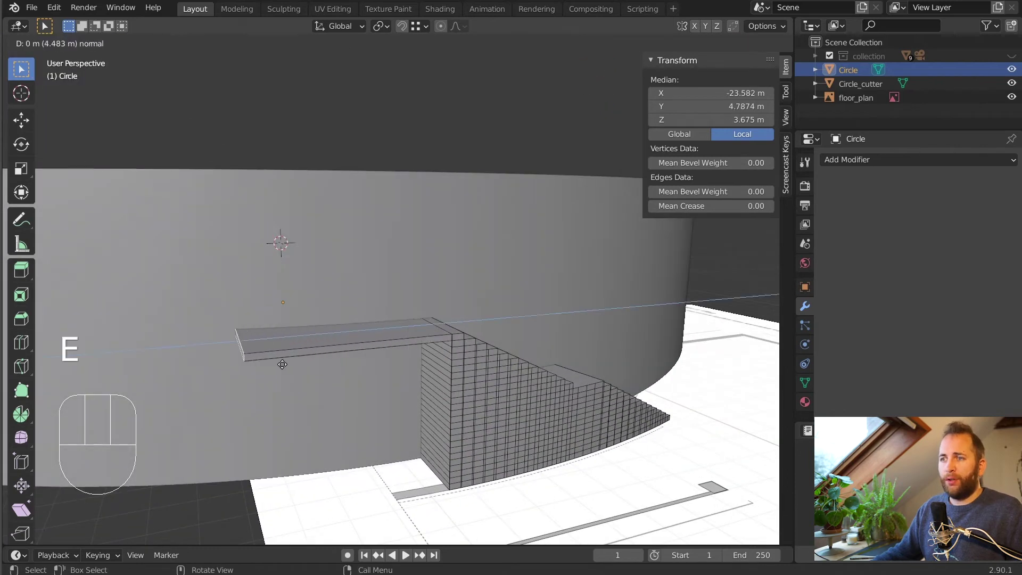
{"action": "left_click", "coordinate": [282, 365]}
{"action": "middle_click_drag", "start_coordinate": [282, 364], "coordinate": [283, 298]}
{"action": "middle_click_drag", "start_coordinate": [282, 298], "coordinate": [346, 322], "text": "shift"}
{"action": "key", "text": "Tab"}
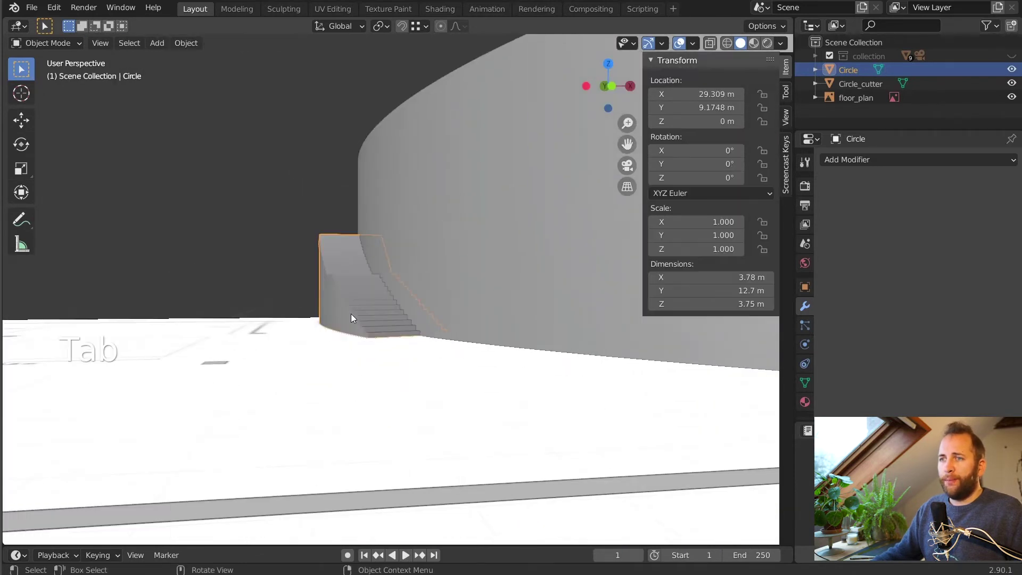
Deselect the staircase, unhide the collection with the rest of the gallery, and select Circle_cutter from inside the room
{"action": "left_click", "coordinate": [291, 166]}
{"action": "middle_click_drag", "start_coordinate": [290, 170], "coordinate": [474, 217]}
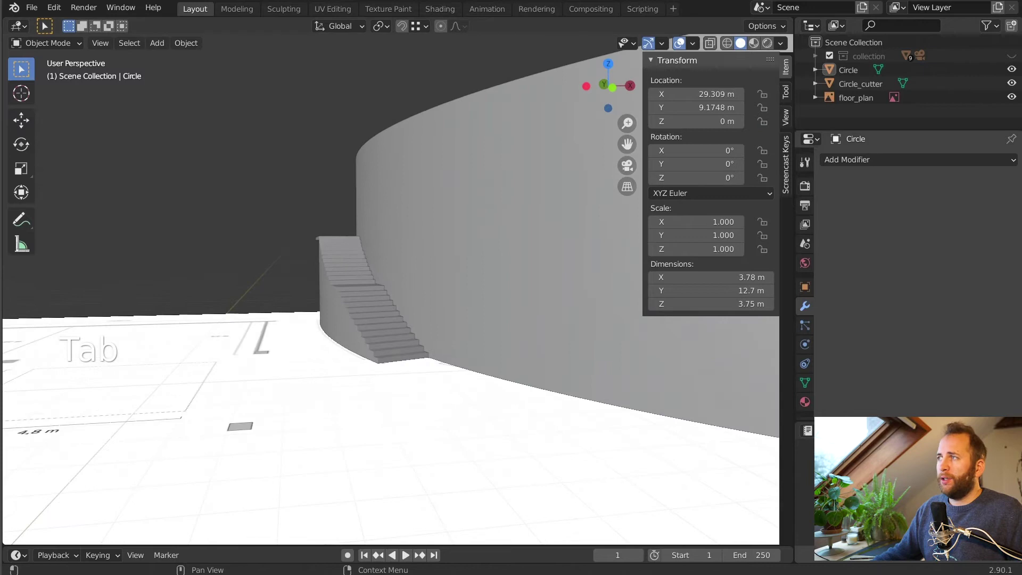
{"action": "left_click", "coordinate": [1012, 56]}
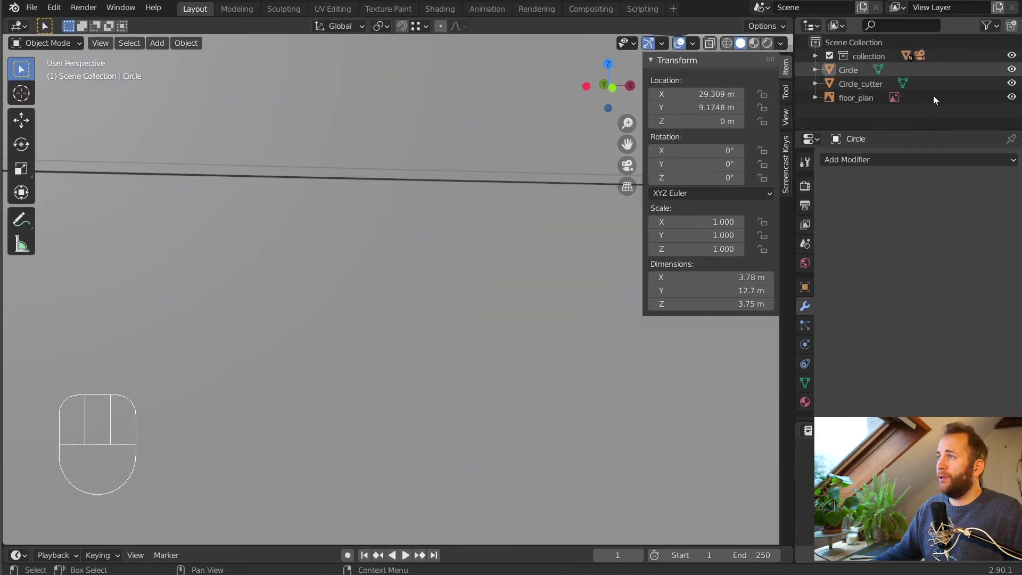
{"action": "scroll", "coordinate": [388, 278], "scroll_direction": "up", "scroll_amount": 4}
{"action": "middle_click_drag", "start_coordinate": [389, 279], "coordinate": [420, 298], "text": "shift"}
{"action": "scroll", "coordinate": [385, 292], "scroll_direction": "down", "scroll_amount": 2}
{"action": "left_click", "coordinate": [438, 273]}
{"action": "scroll", "coordinate": [439, 273], "scroll_direction": "down", "scroll_amount": 4}
{"action": "scroll", "coordinate": [399, 271], "scroll_direction": "up", "scroll_amount": 1}
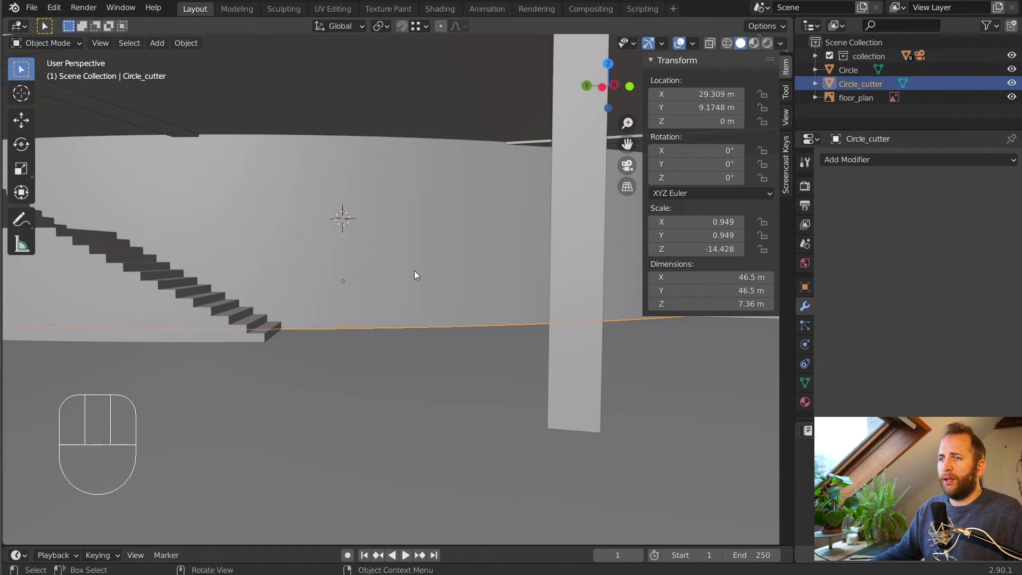
Show the model from above in wireframe with X-ray, framing the floor plan's opening in the curved wall below the stairs
{"action": "key", "text": "KP_7"}
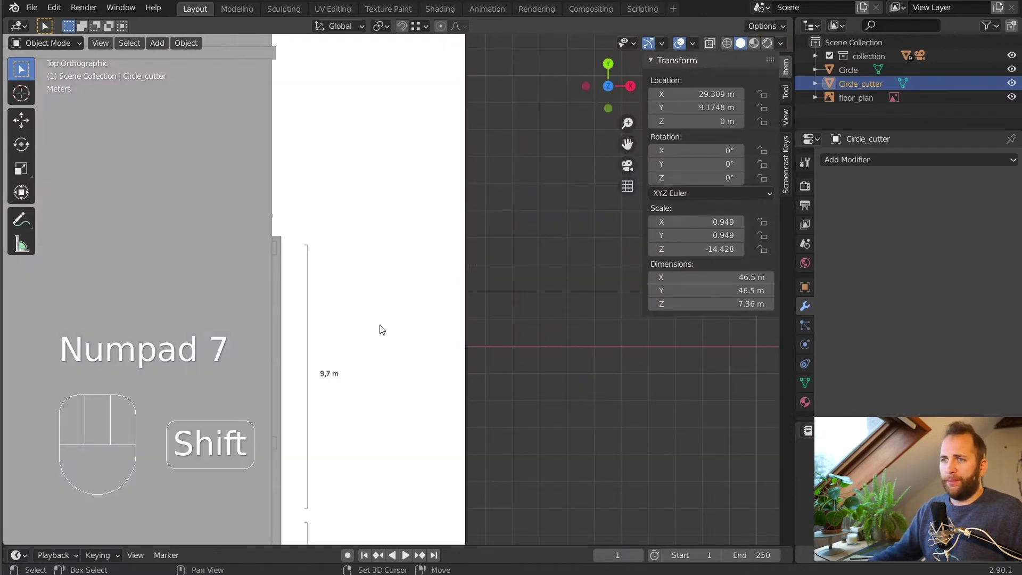
{"action": "scroll", "coordinate": [422, 315], "scroll_direction": "down", "scroll_amount": 4}
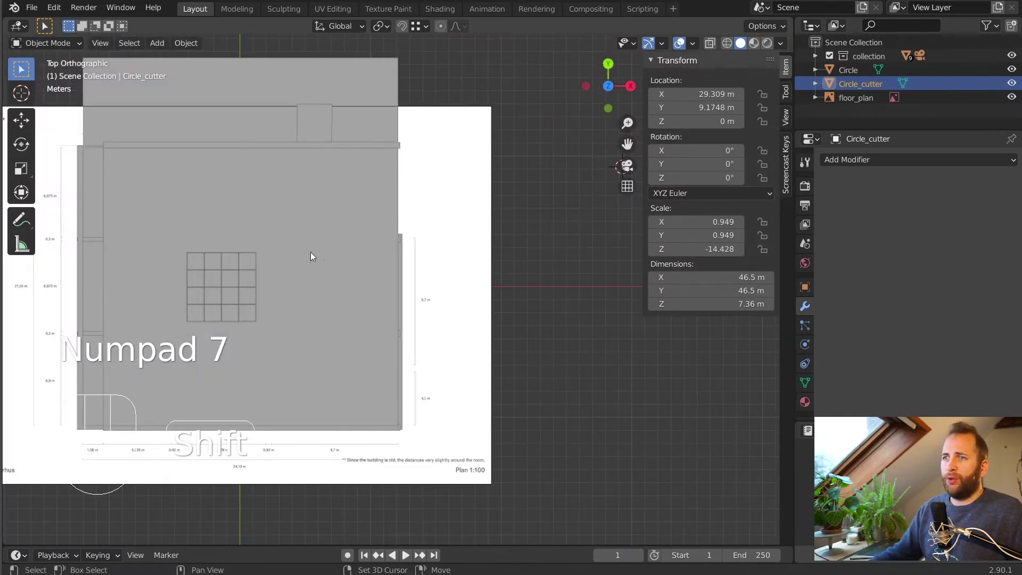
{"action": "middle_click_drag", "start_coordinate": [311, 251], "coordinate": [405, 276], "text": "shift"}
{"action": "left_click", "coordinate": [727, 43]}
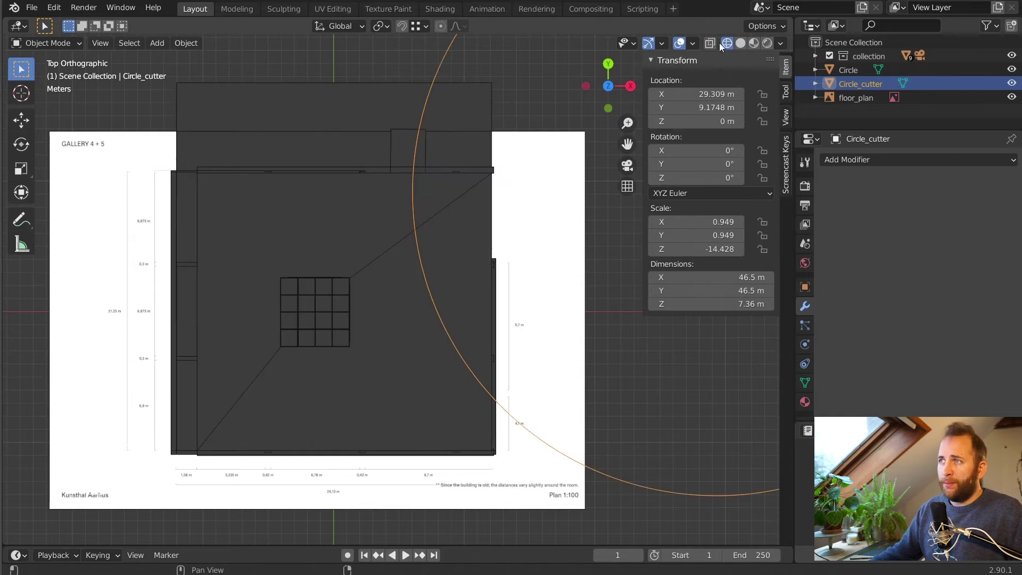
{"action": "left_click", "coordinate": [709, 45]}
{"action": "scroll", "coordinate": [376, 337], "scroll_direction": "up", "scroll_amount": 4}
{"action": "middle_click_drag", "start_coordinate": [550, 379], "coordinate": [384, 280], "text": "shift"}
{"action": "scroll", "coordinate": [341, 285], "scroll_direction": "up", "scroll_amount": 5}
{"action": "middle_click_drag", "start_coordinate": [253, 271], "coordinate": [359, 287], "text": "shift"}
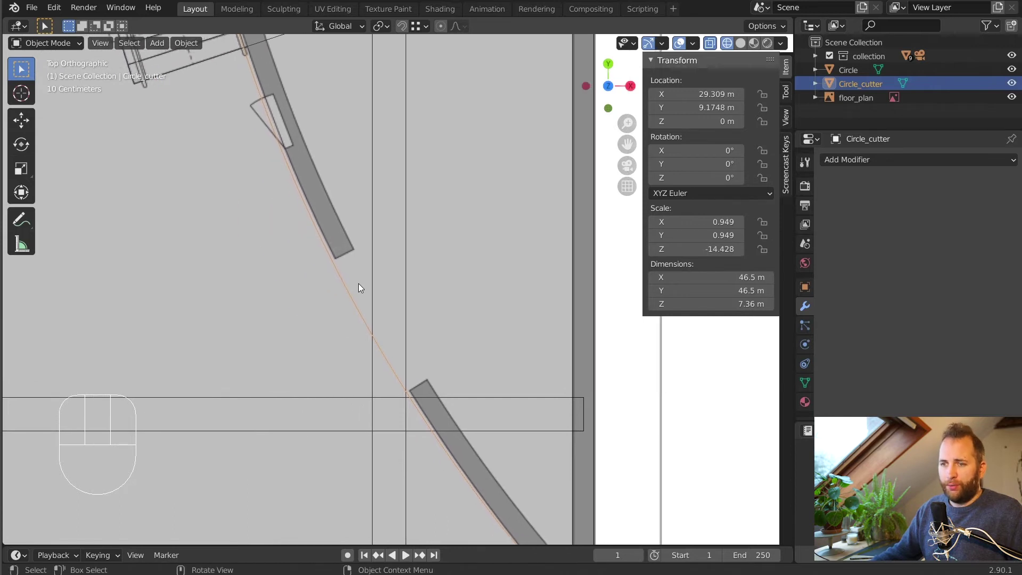
Edge-slide Circle_cutter's vertical edge nearest the stair-side end of the opening by a factor of about 0.147 to match the floor plan
{"action": "key", "text": "Tab"}
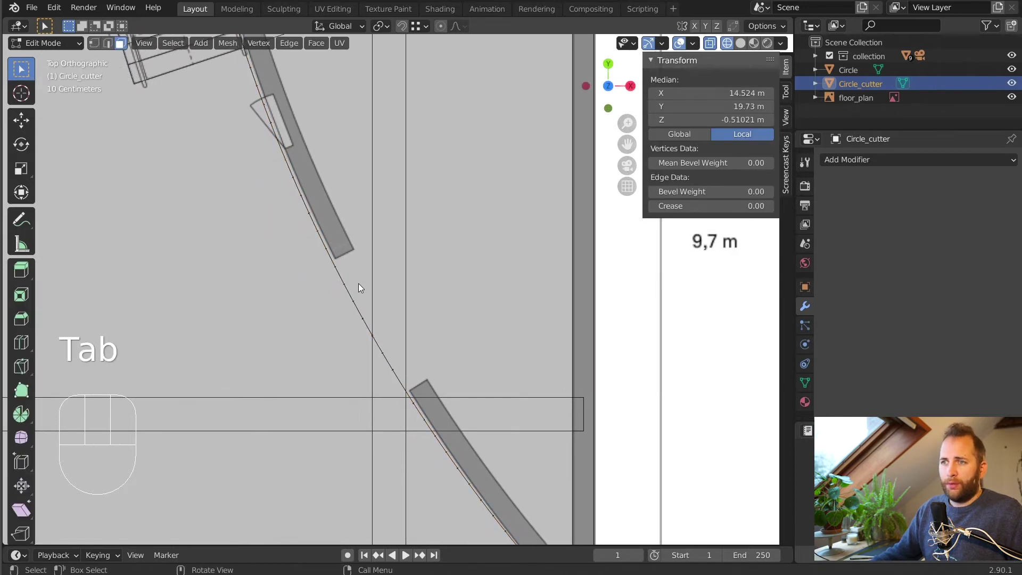
{"action": "scroll", "coordinate": [353, 277], "scroll_direction": "up", "scroll_amount": 4}
{"action": "left_click", "coordinate": [333, 265]}
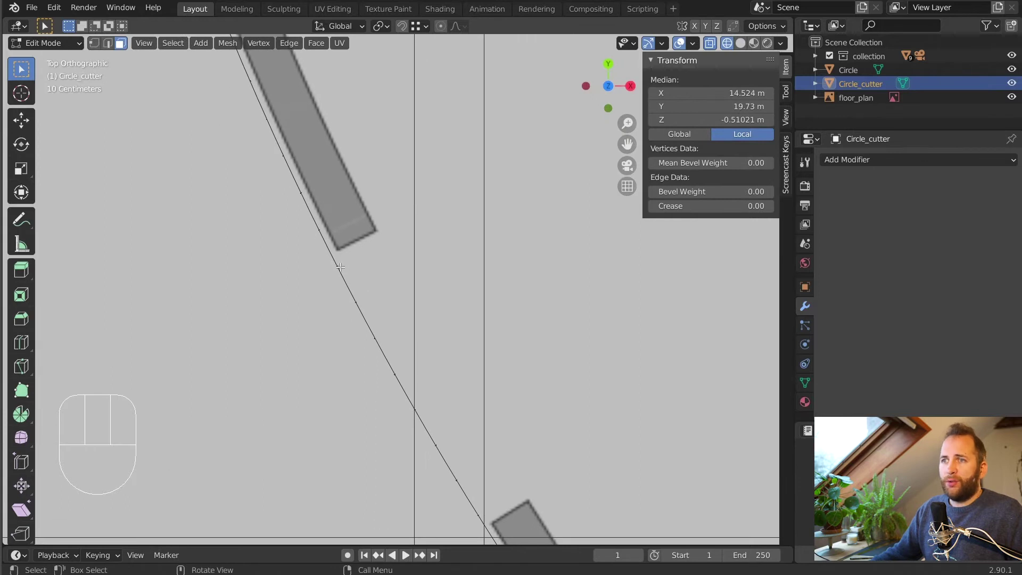
{"action": "left_click", "coordinate": [94, 43]}
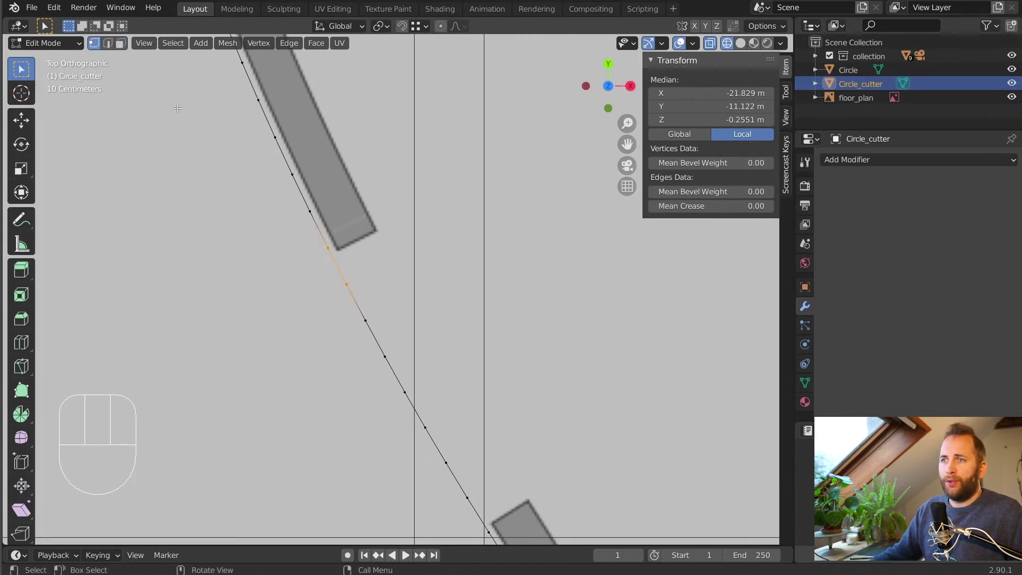
{"action": "left_click", "coordinate": [328, 249]}
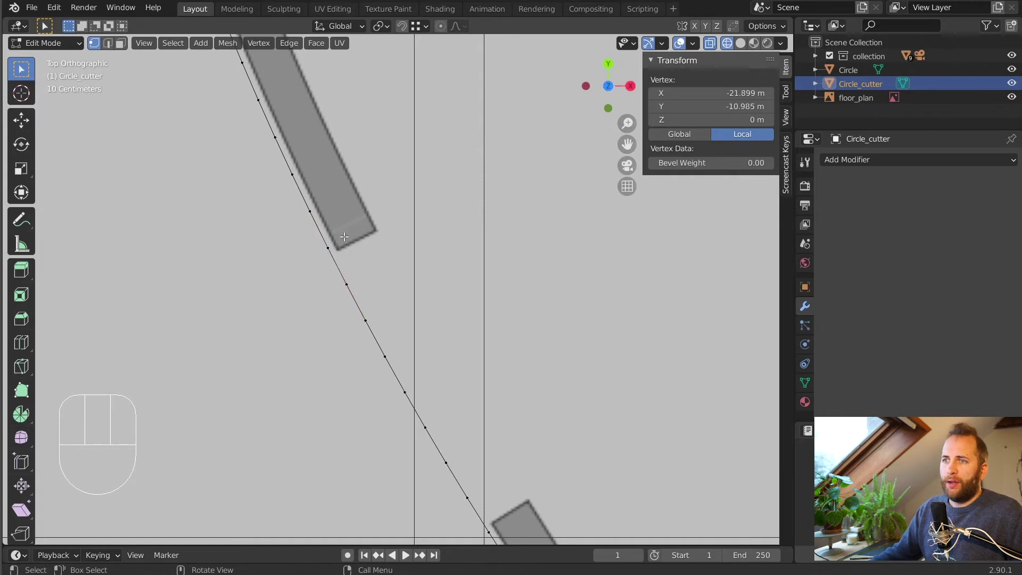
{"action": "key", "text": "c"}
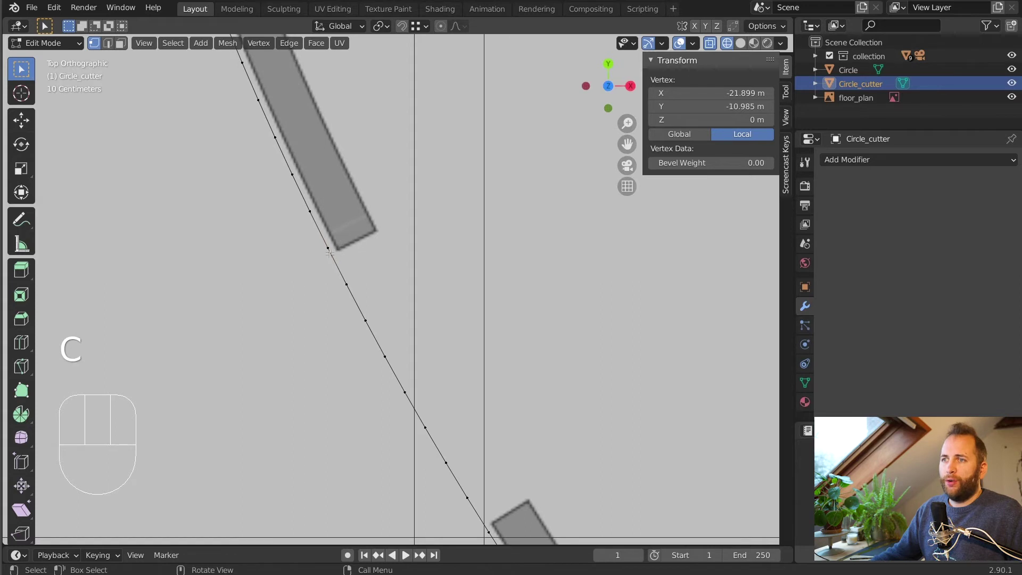
{"action": "key", "text": "c"}
{"action": "left_click_drag", "start_coordinate": [348, 236], "coordinate": [313, 268]}
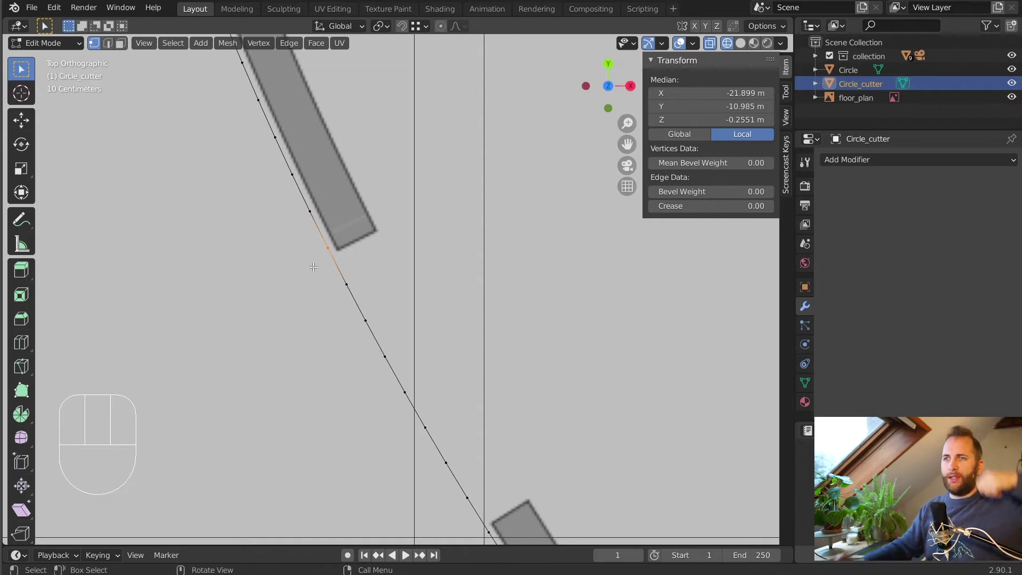
{"action": "middle_click_drag", "start_coordinate": [299, 261], "coordinate": [320, 166], "text": "shift"}
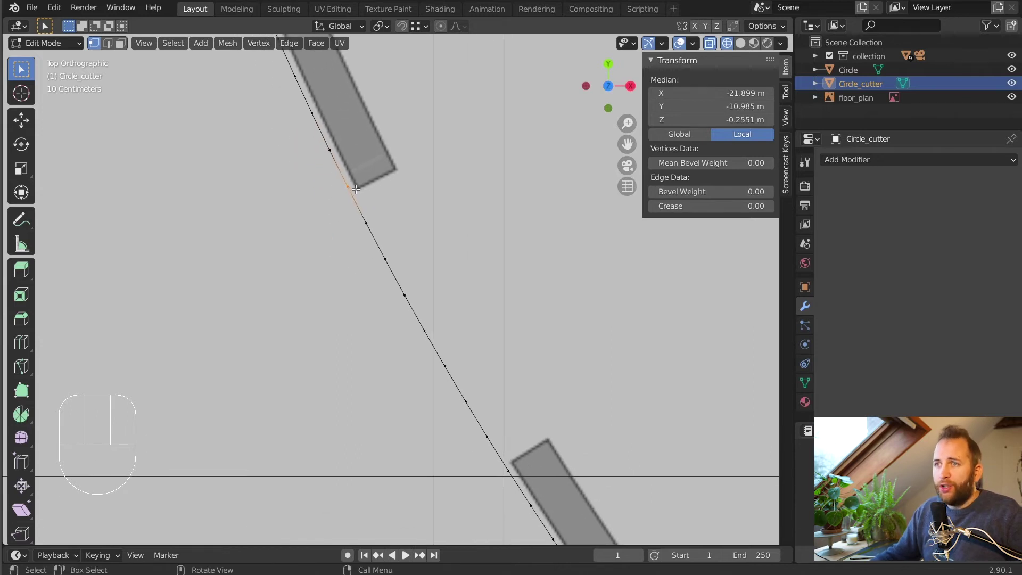
{"action": "key", "text": "g"}
{"action": "key", "text": "g"}
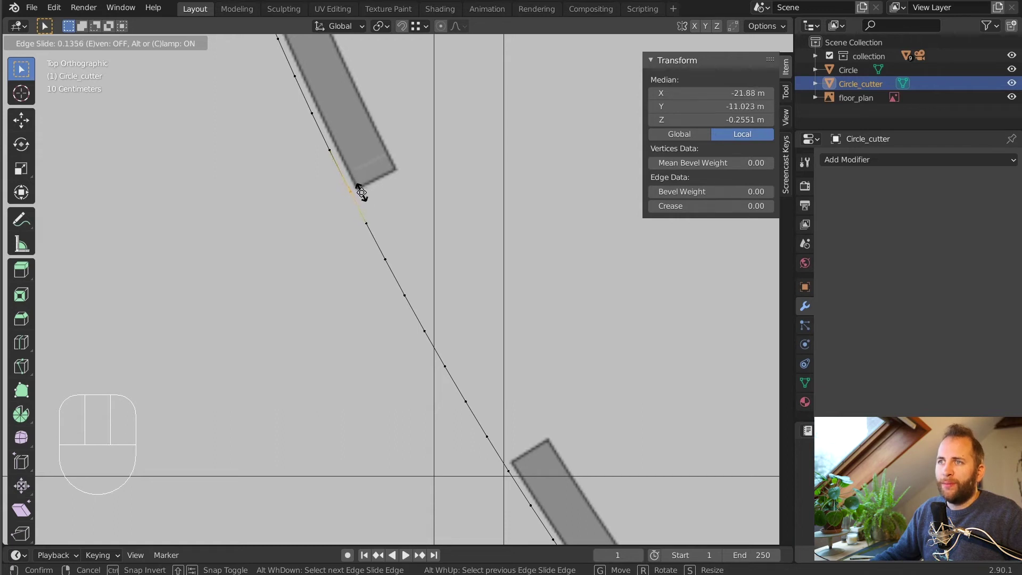
{"action": "left_click", "coordinate": [351, 192]}
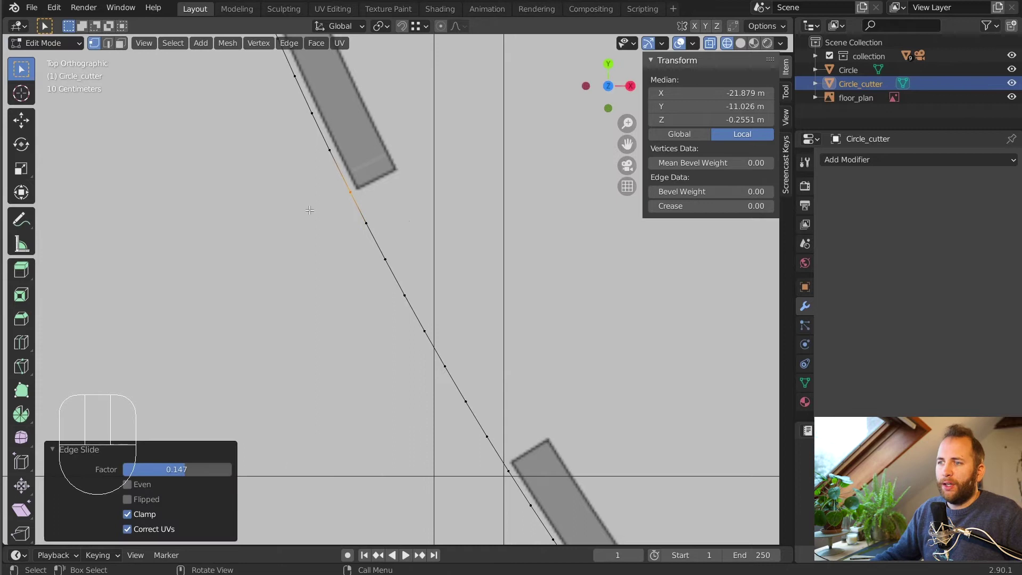
Edge-slide the vertical edge at the opposite end of the opening by a factor of about -0.170 to match the floor plan
{"action": "left_click", "coordinate": [515, 463]}
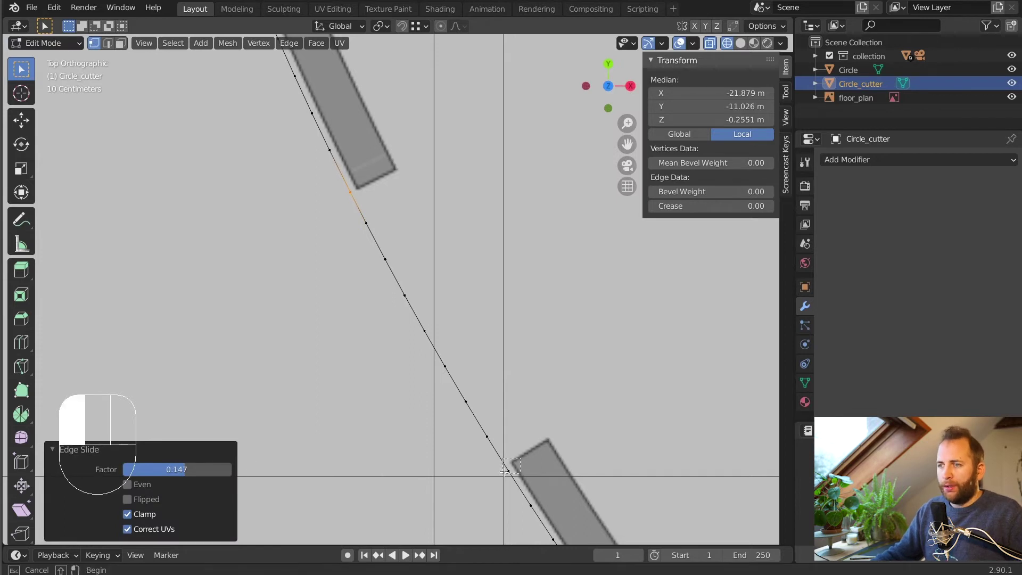
{"action": "key", "text": "g"}
{"action": "key", "text": "g"}
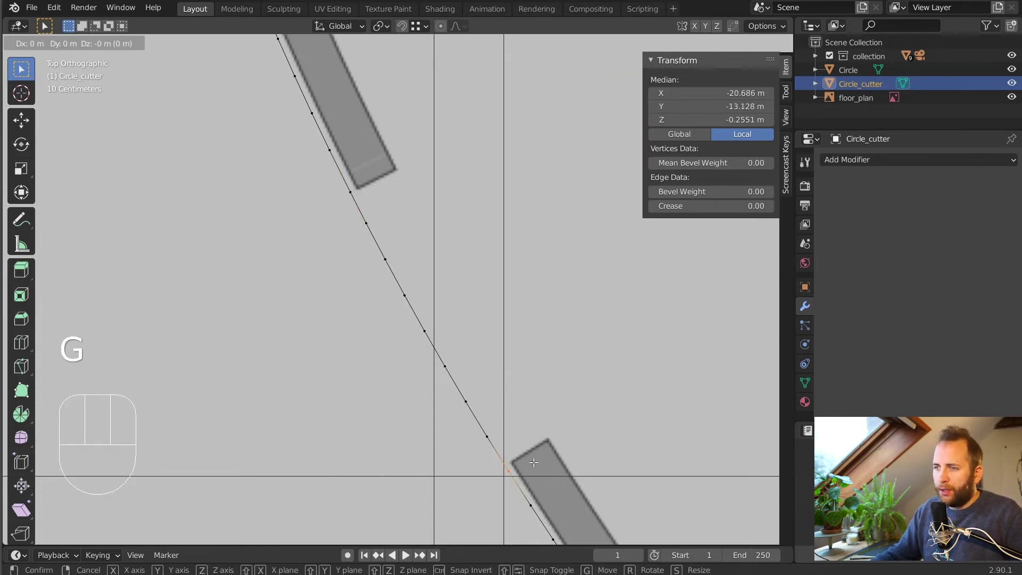
{"action": "left_click", "coordinate": [546, 432]}
Add one horizontal loop cut around the whole circular wall, slid by a factor of about 0.061
{"action": "middle_click_drag", "start_coordinate": [415, 348], "coordinate": [508, 316]}
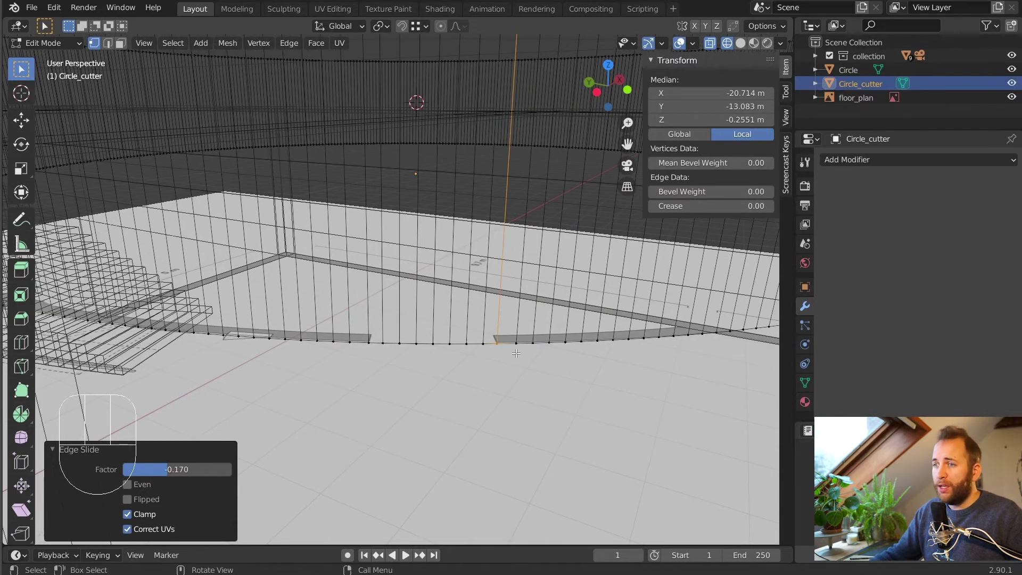
{"action": "middle_click_drag", "start_coordinate": [459, 318], "coordinate": [442, 334]}
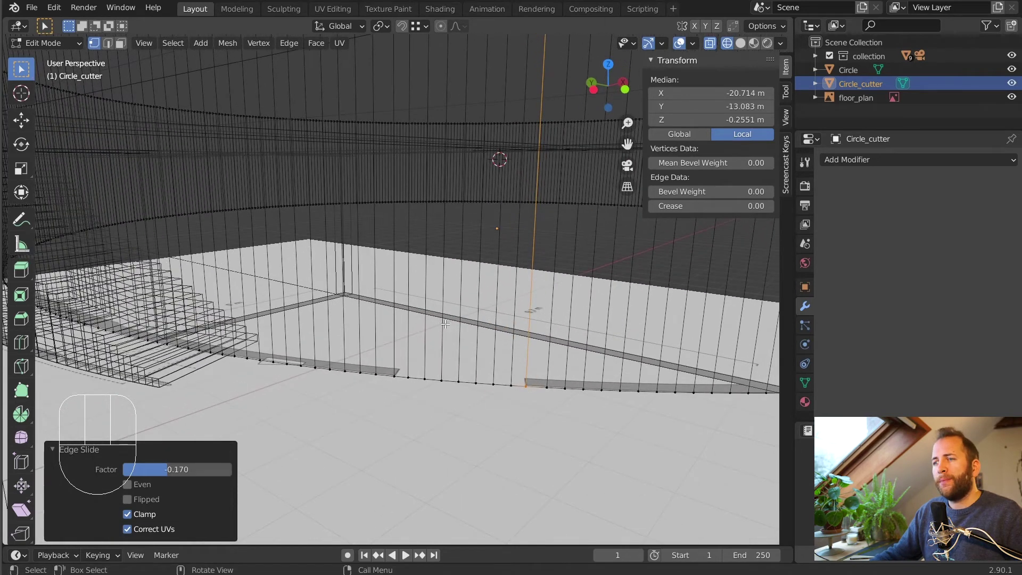
{"action": "middle_click_drag", "start_coordinate": [508, 301], "coordinate": [468, 327], "text": "shift"}
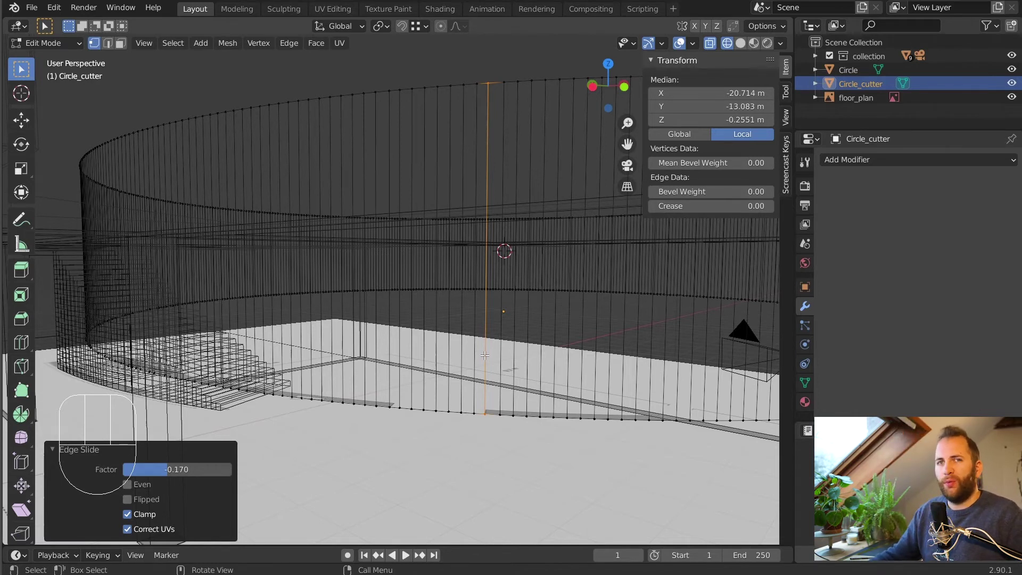
{"action": "middle_click_drag", "start_coordinate": [485, 355], "coordinate": [548, 349]}
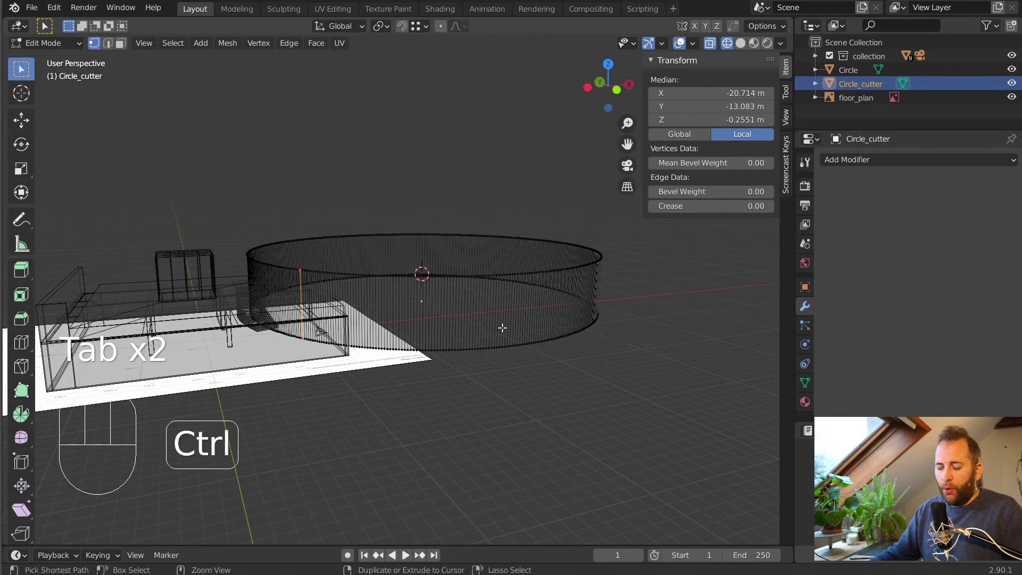
{"action": "key", "text": "ctrl+r"}
{"action": "left_click", "coordinate": [510, 310]}
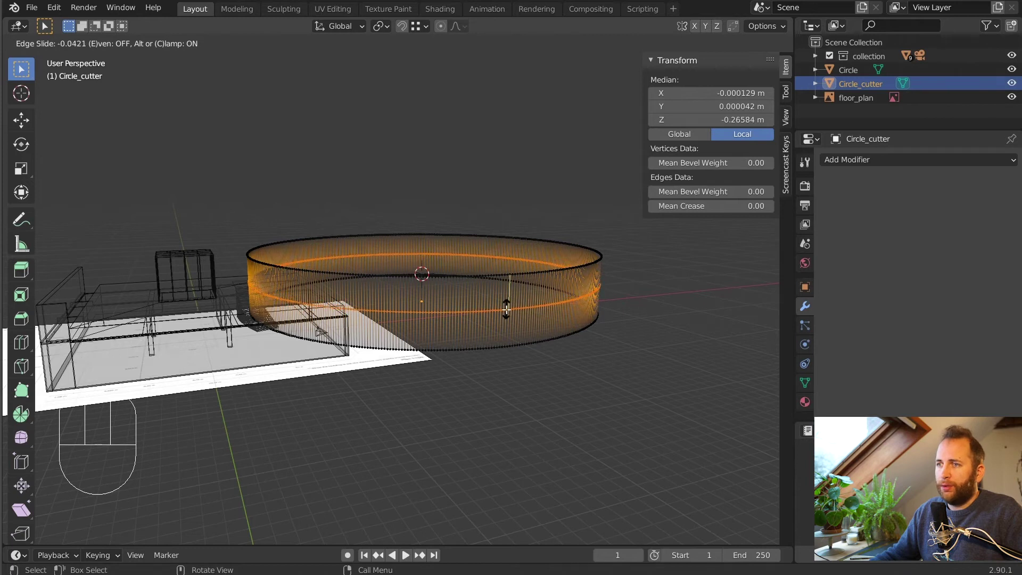
{"action": "left_click", "coordinate": [507, 313]}
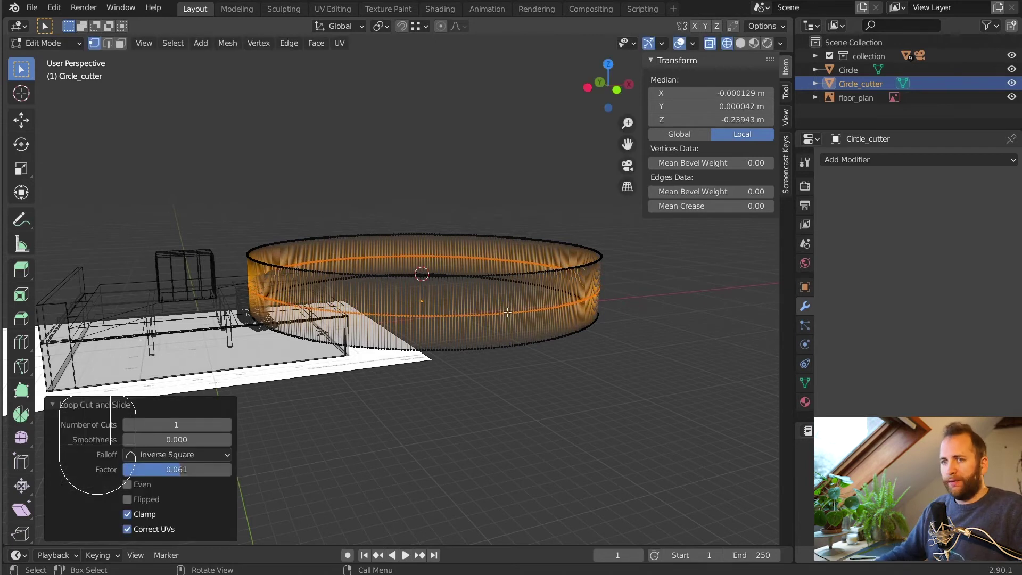
Edge-slide the horizontal loop down the circular wall in front view by a factor of about 0.405 to mark the opening's height
{"action": "middle_click_drag", "start_coordinate": [508, 312], "coordinate": [485, 303], "text": "shift"}
{"action": "key", "text": "KP_1"}
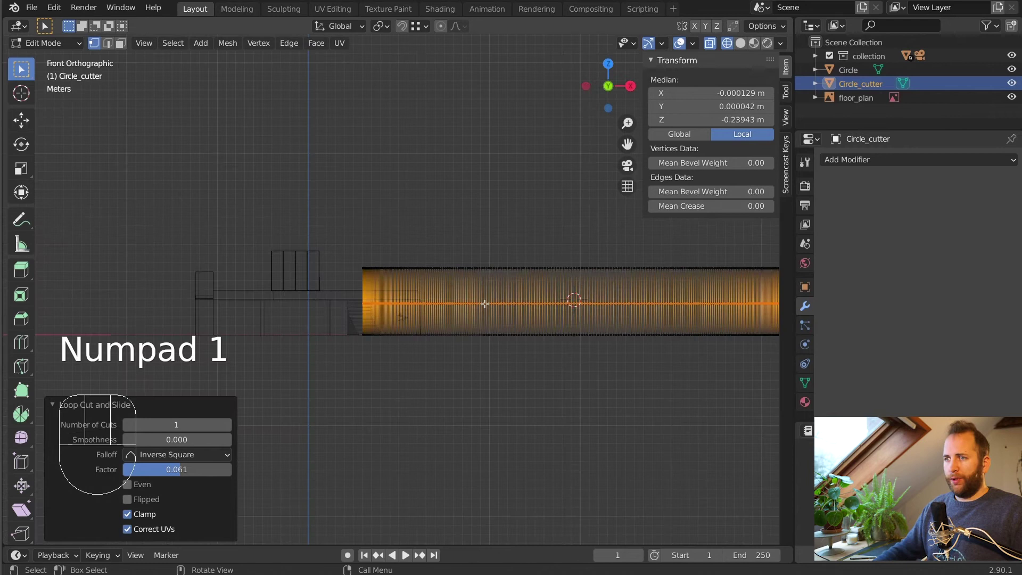
{"action": "middle_click_drag", "start_coordinate": [553, 317], "coordinate": [214, 322], "text": "shift"}
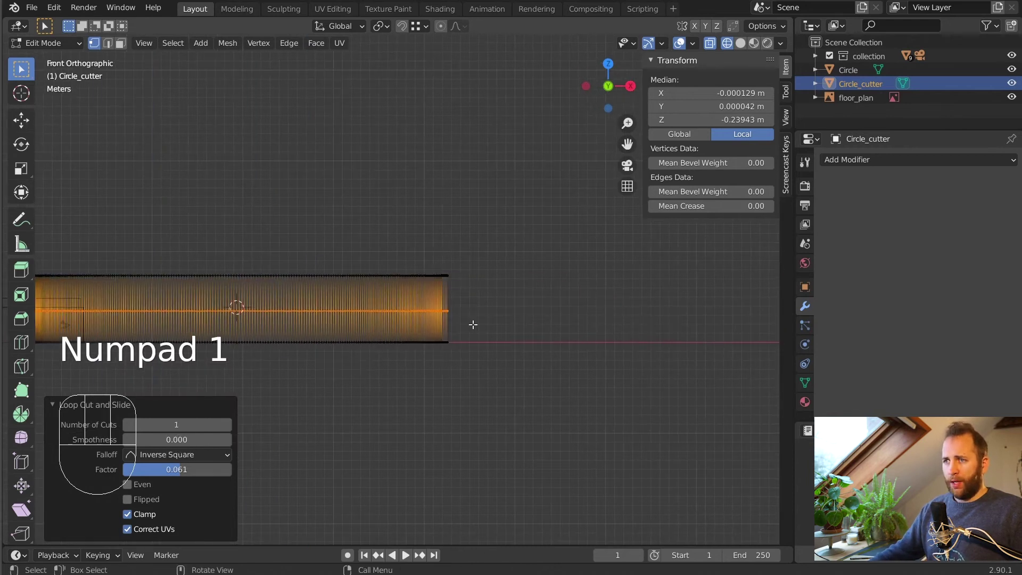
{"action": "scroll", "coordinate": [501, 315], "scroll_direction": "up", "scroll_amount": 9}
{"action": "middle_click_drag", "start_coordinate": [613, 386], "coordinate": [426, 219], "text": "shift"}
{"action": "scroll", "coordinate": [468, 285], "scroll_direction": "up", "scroll_amount": 4}
{"action": "middle_click_drag", "start_coordinate": [522, 296], "coordinate": [411, 282], "text": "shift"}
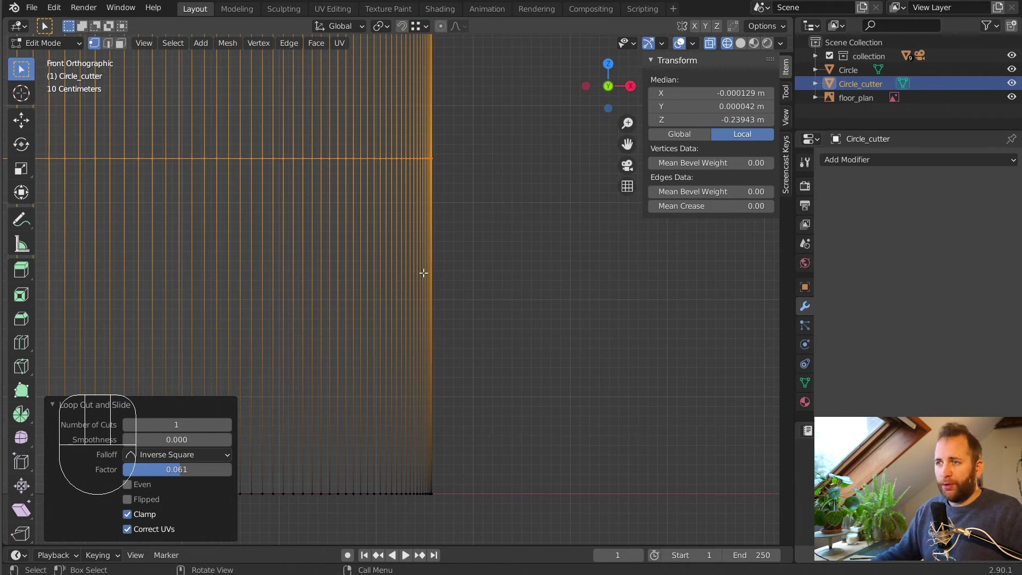
{"action": "key", "text": "g"}
{"action": "key", "text": "g"}
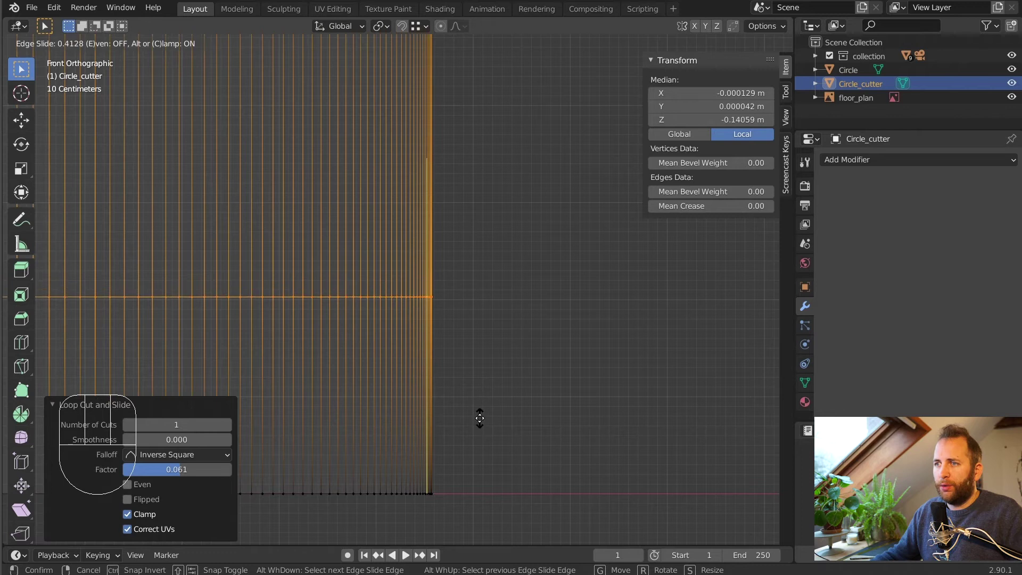
{"action": "left_click", "coordinate": [481, 415]}
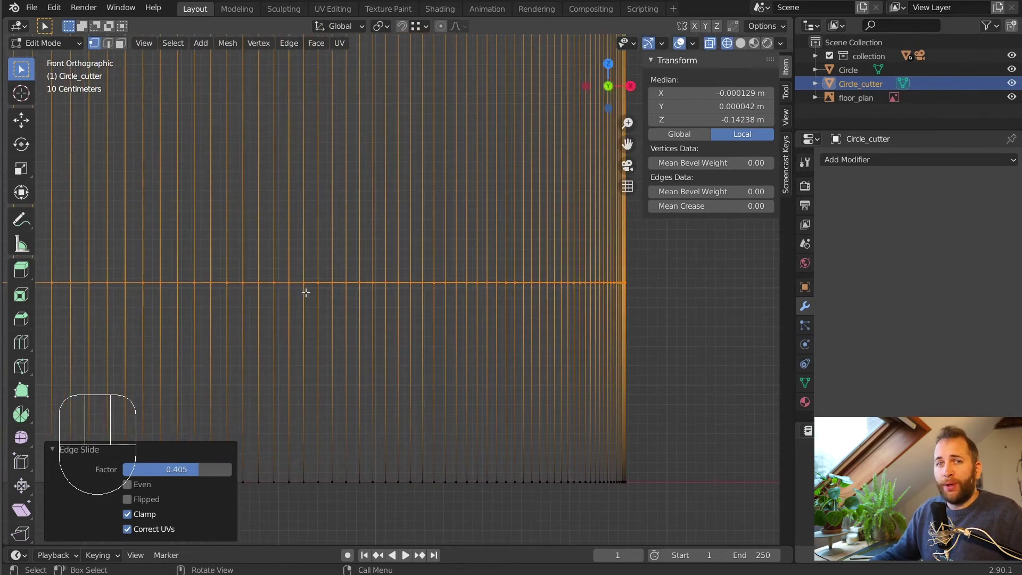
{"action": "scroll", "coordinate": [415, 309], "scroll_direction": "down", "scroll_amount": 5}
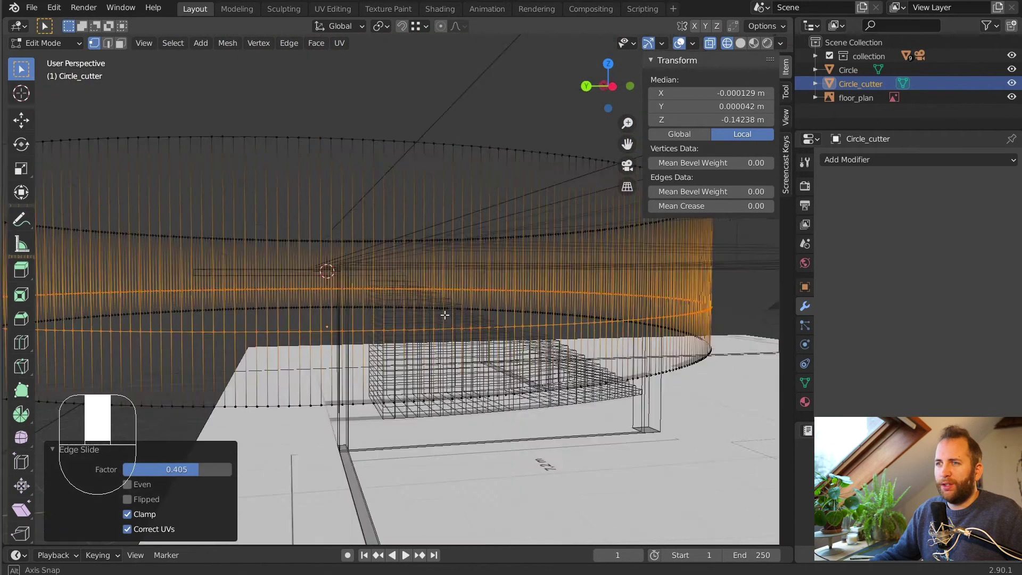
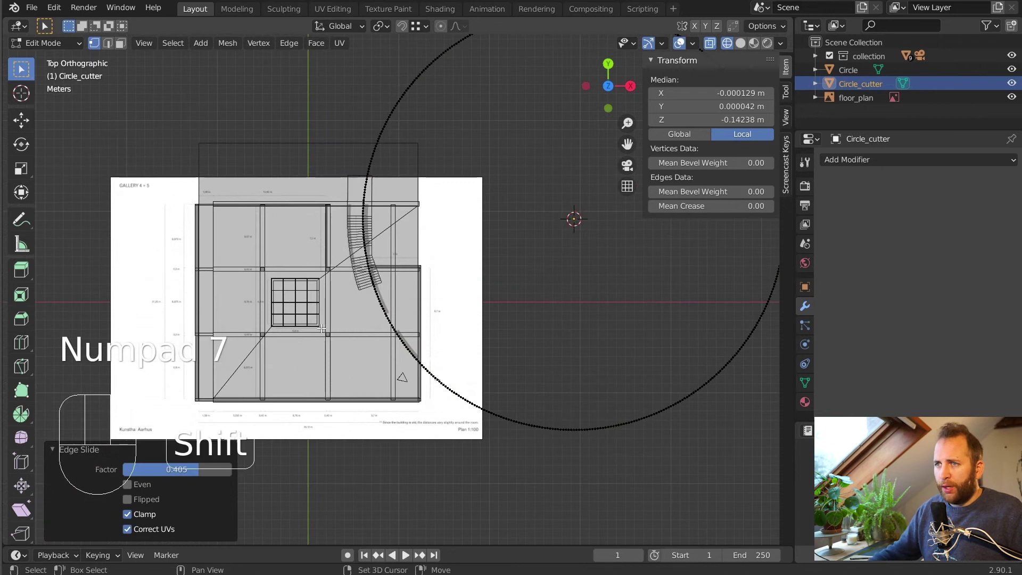
Delete the part of the circular wall outside the gallery by inverting a selection of the arc crossing the floor plan and removing its vertices
{"action": "middle_click_drag", "start_coordinate": [451, 244], "coordinate": [339, 337], "text": "shift"}
{"action": "scroll", "coordinate": [339, 338], "scroll_direction": "down", "scroll_amount": 2}
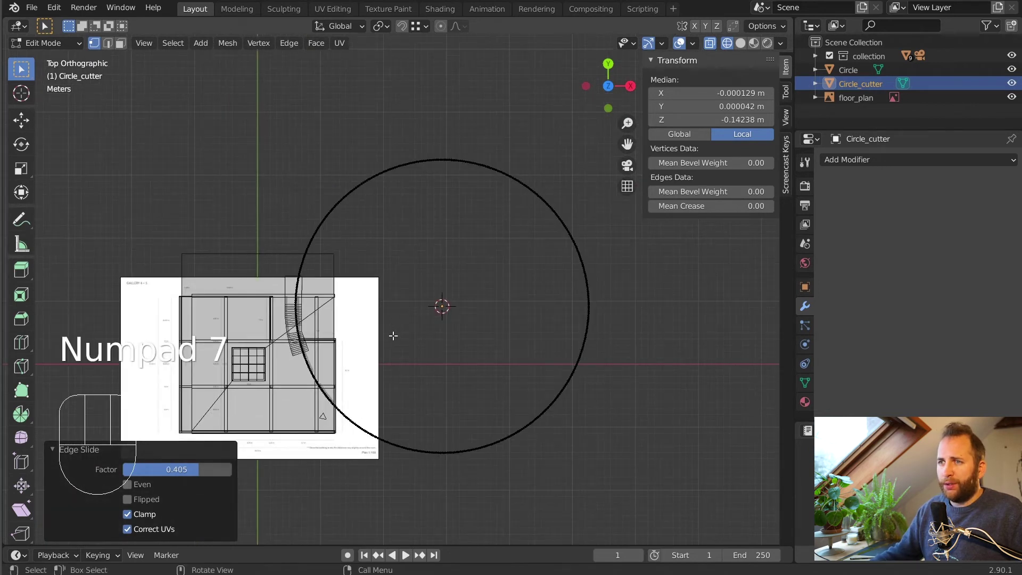
{"action": "scroll", "coordinate": [425, 268], "scroll_direction": "up", "scroll_amount": 1}
{"action": "scroll", "coordinate": [425, 269], "scroll_direction": "down", "scroll_amount": 1}
{"action": "middle_click_drag", "start_coordinate": [421, 286], "coordinate": [462, 259], "text": "shift"}
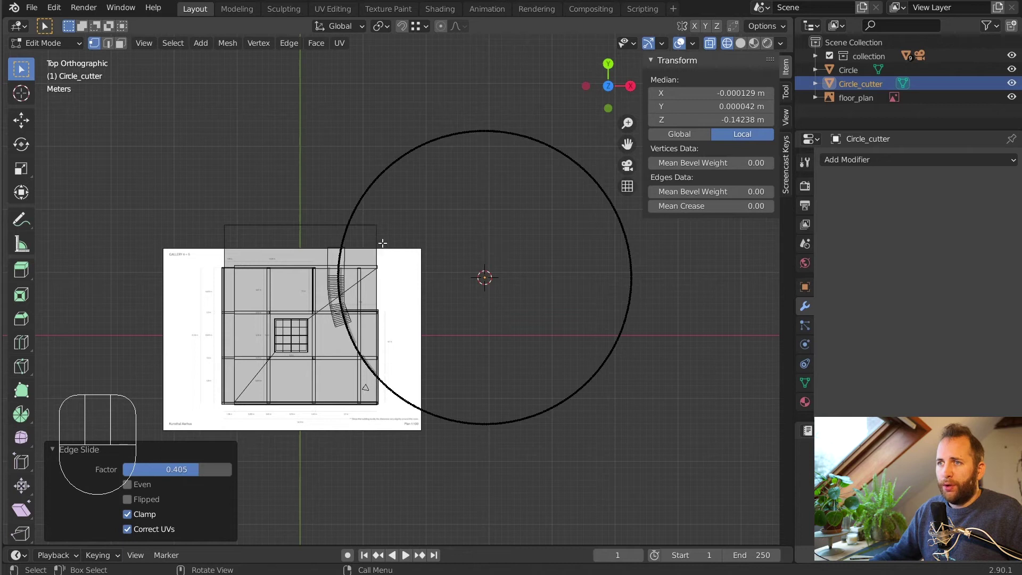
{"action": "left_click_drag", "start_coordinate": [382, 207], "coordinate": [320, 402]}
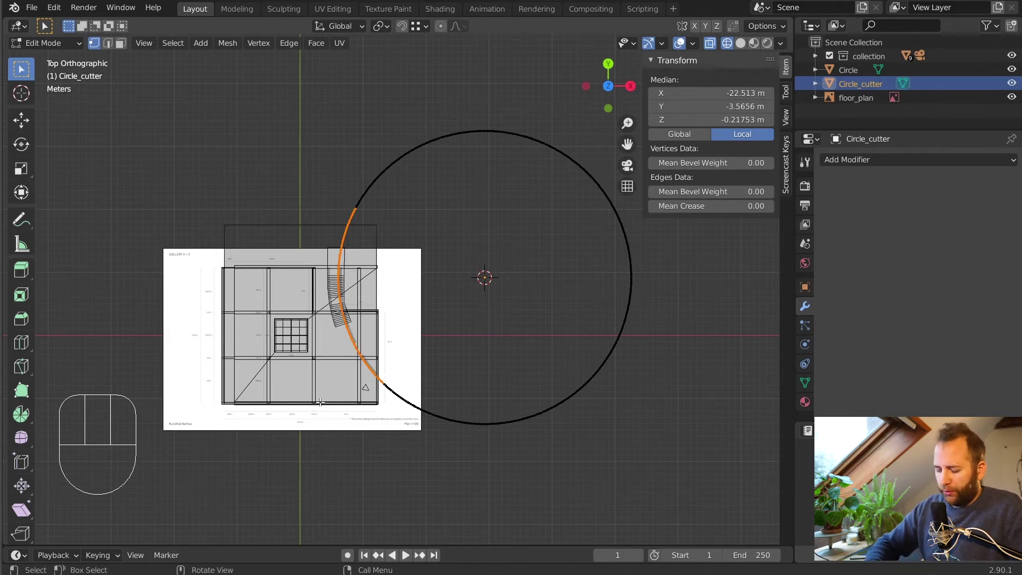
{"action": "key", "text": "ctrl+i"}
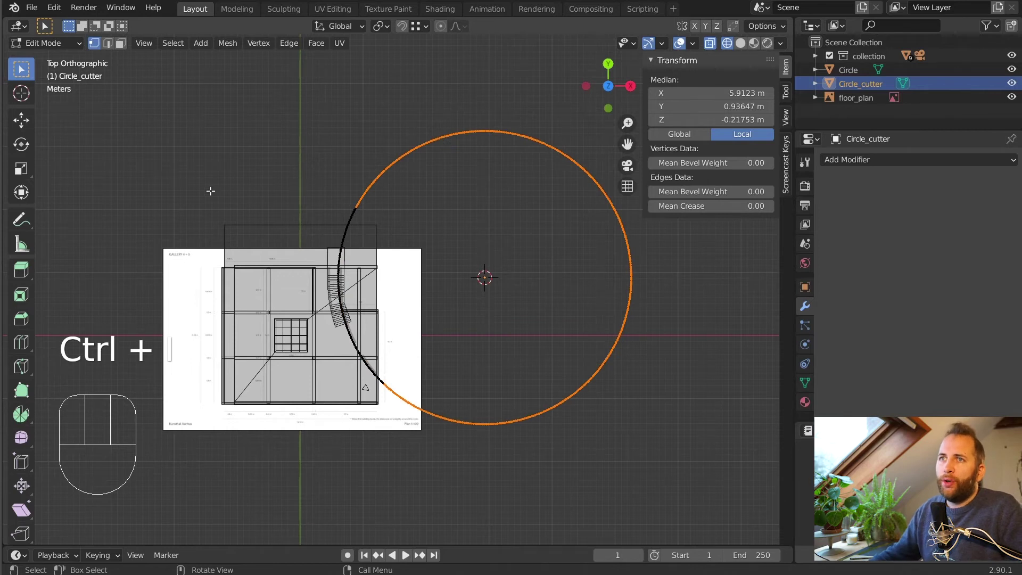
{"action": "left_click", "coordinate": [175, 45]}
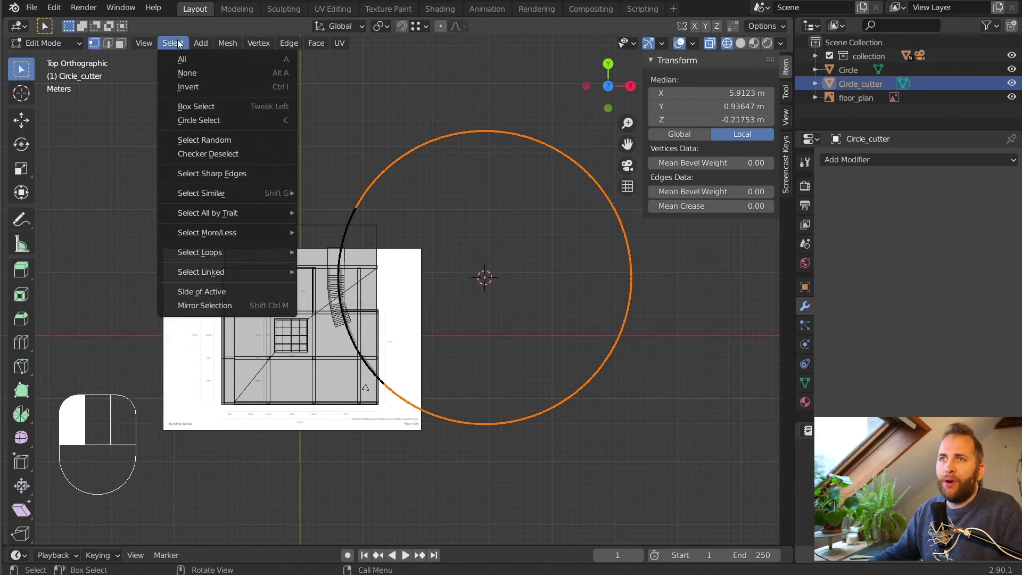
{"action": "left_click", "coordinate": [190, 87]}
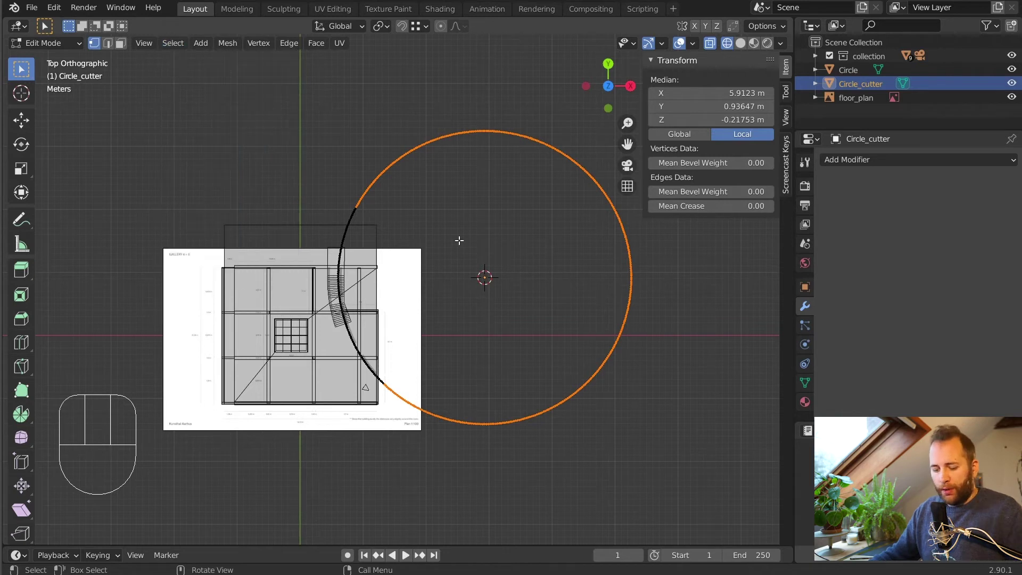
{"action": "key", "text": "x"}
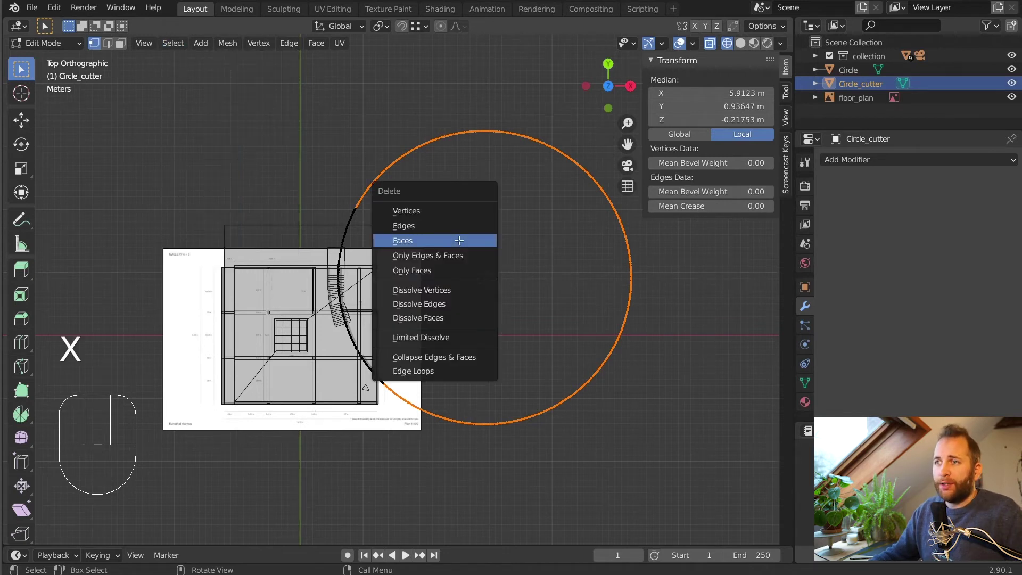
{"action": "left_click", "coordinate": [456, 213]}
{"action": "middle_click_drag", "start_coordinate": [455, 213], "coordinate": [451, 287]}
{"action": "key", "text": "Tab"}
Add a Solidify modifier to the remaining curved wall
{"action": "scroll", "coordinate": [449, 296], "scroll_direction": "up", "scroll_amount": 5}
{"action": "middle_click_drag", "start_coordinate": [451, 288], "coordinate": [400, 321]}
{"action": "scroll", "coordinate": [410, 290], "scroll_direction": "up", "scroll_amount": 4}
{"action": "scroll", "coordinate": [384, 286], "scroll_direction": "down", "scroll_amount": 5}
{"action": "scroll", "coordinate": [367, 315], "scroll_direction": "up", "scroll_amount": 5}
{"action": "scroll", "coordinate": [399, 292], "scroll_direction": "up", "scroll_amount": 4}
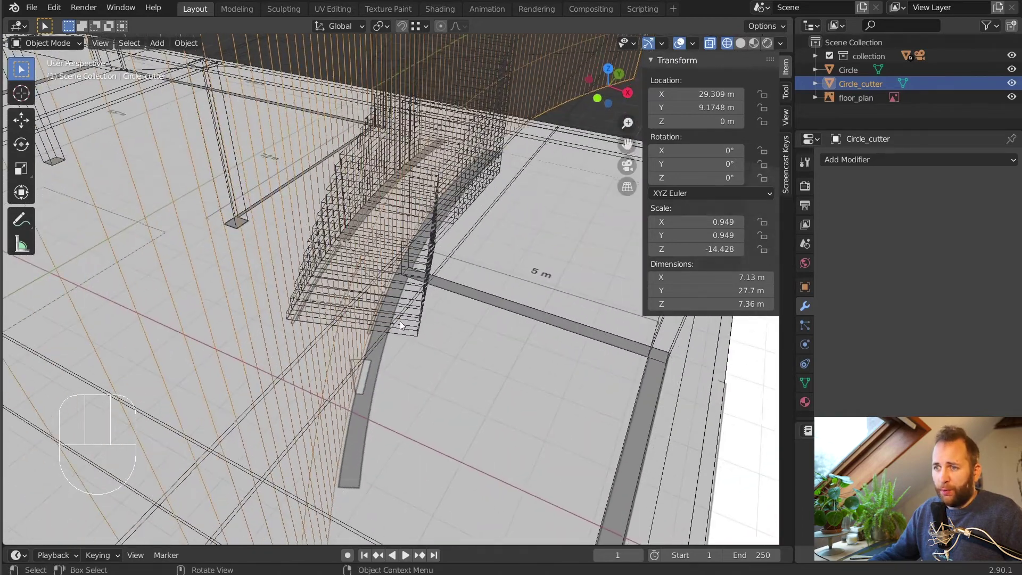
{"action": "middle_click_drag", "start_coordinate": [394, 367], "coordinate": [405, 312], "text": "shift"}
{"action": "key", "text": "KP_7"}
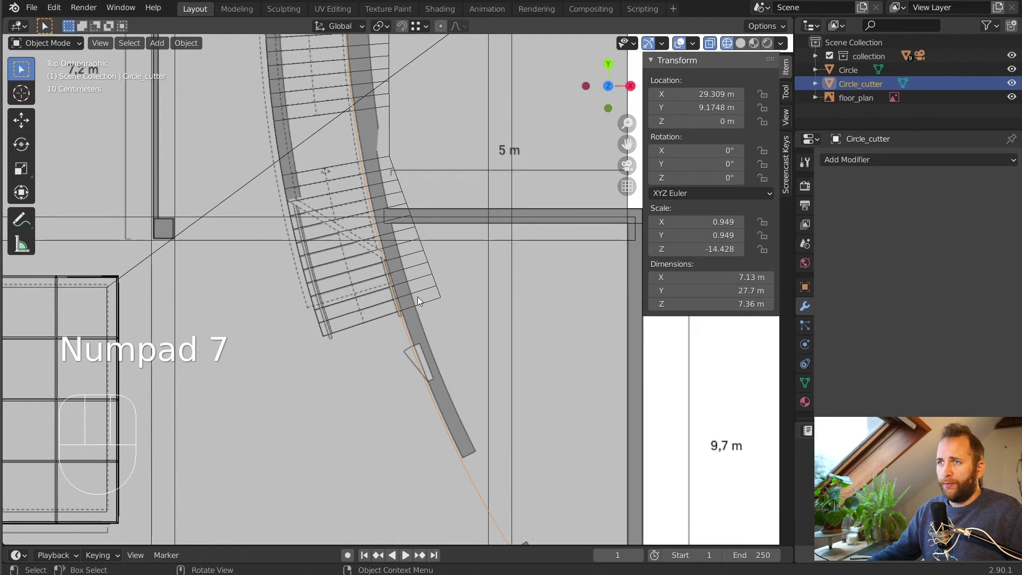
{"action": "scroll", "coordinate": [417, 296], "scroll_direction": "down", "scroll_amount": 3}
{"action": "scroll", "coordinate": [417, 298], "scroll_direction": "up", "scroll_amount": 4}
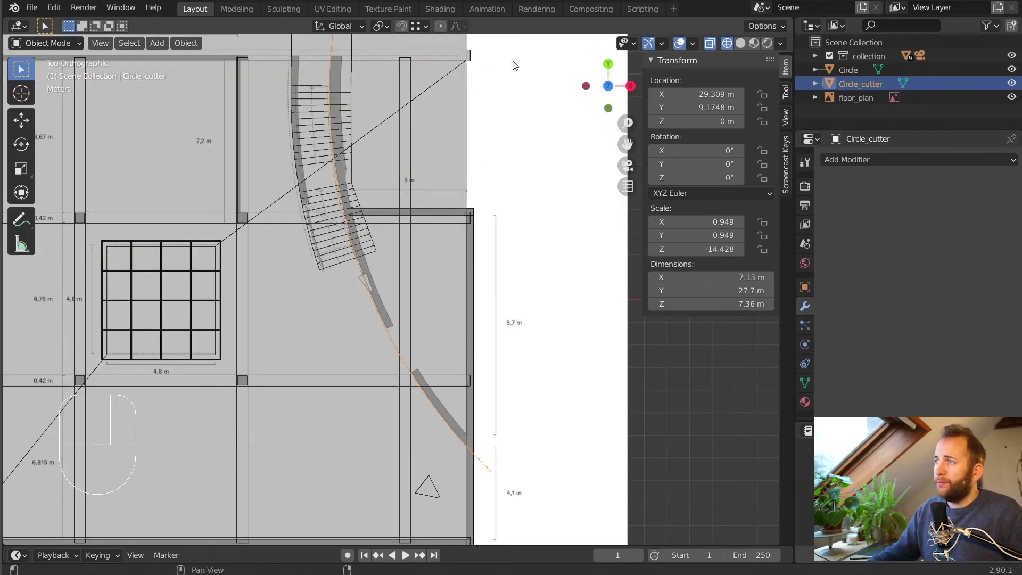
{"action": "left_click", "coordinate": [864, 159]}
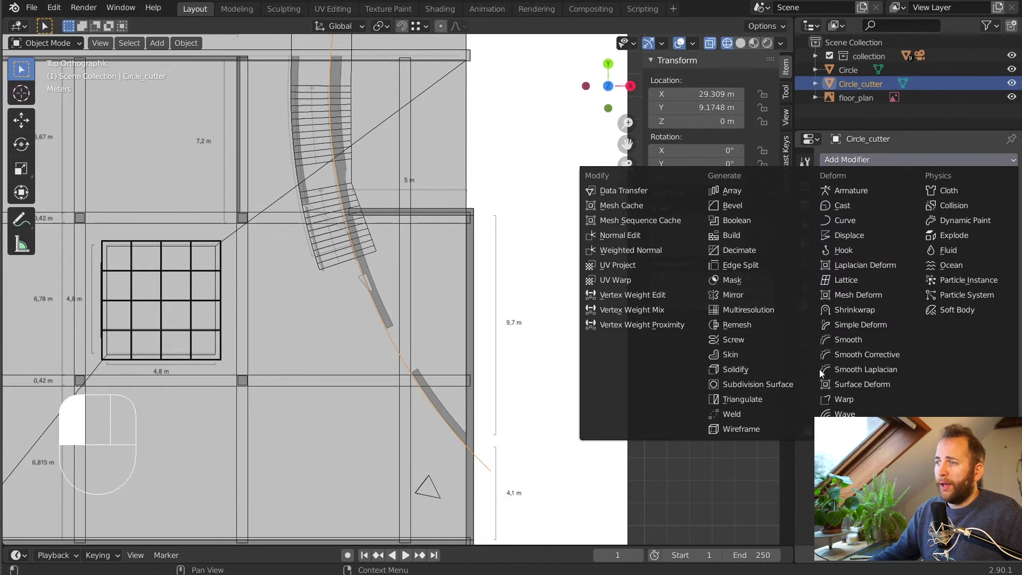
{"action": "left_click", "coordinate": [755, 371]}
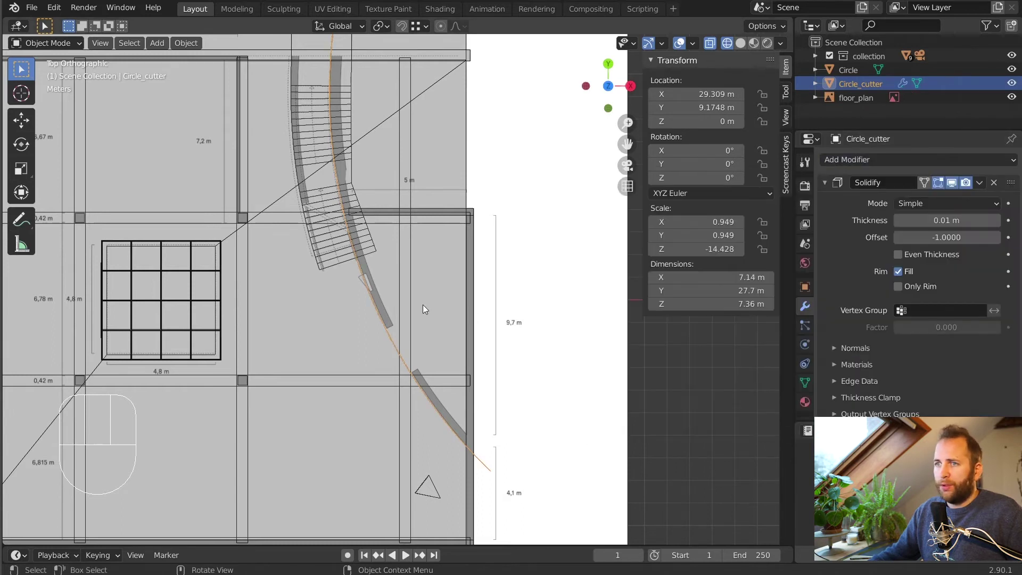
Set the Solidify thickness to 0.3 m and the offset to 1 to match the curved wall on the floor plan
{"action": "scroll", "coordinate": [423, 304], "scroll_direction": "up", "scroll_amount": 4}
{"action": "middle_click_drag", "start_coordinate": [423, 305], "coordinate": [467, 302], "text": "shift"}
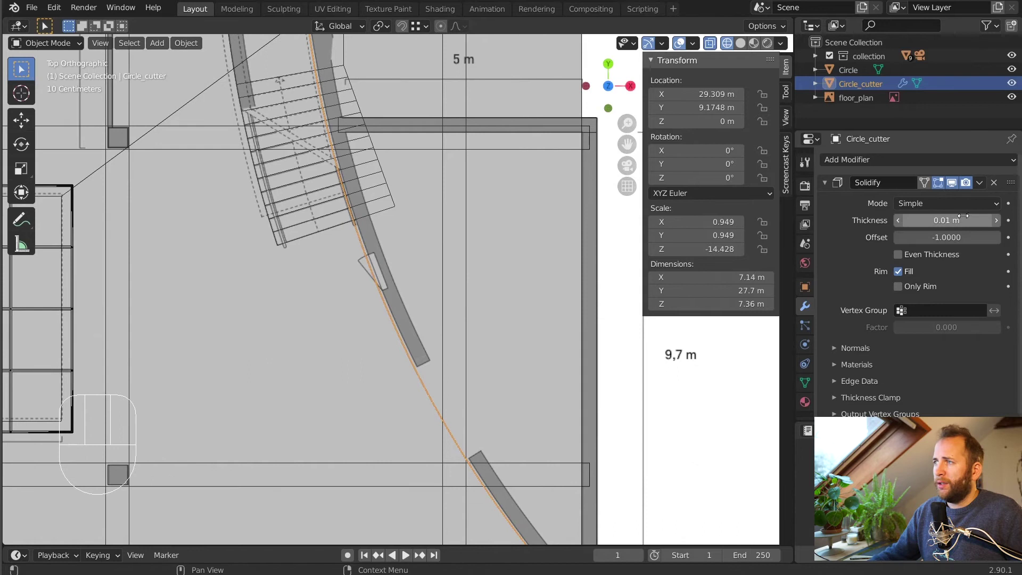
{"action": "left_click_drag", "start_coordinate": [964, 216], "coordinate": [942, 220]}
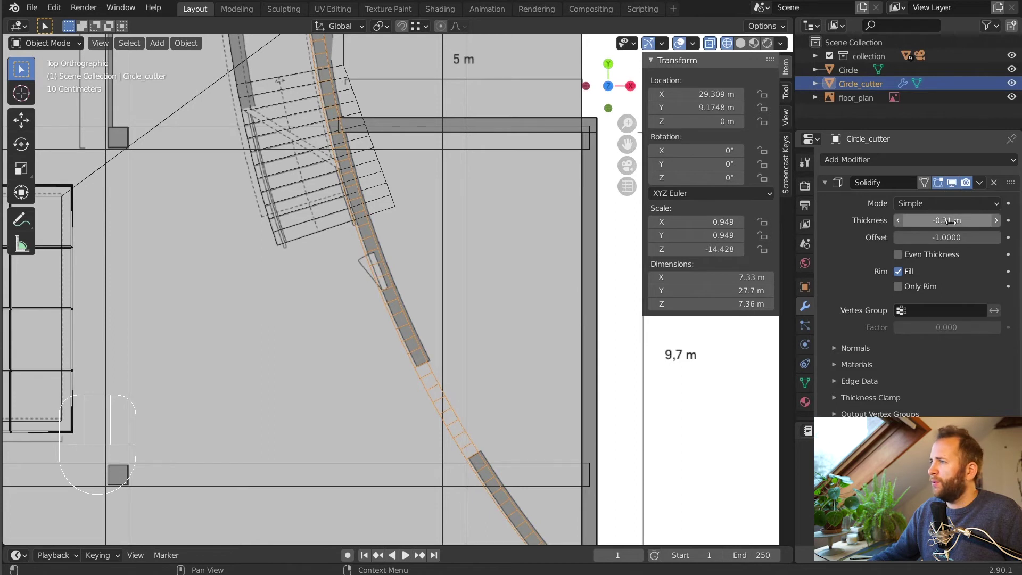
{"action": "left_click", "coordinate": [956, 220]}
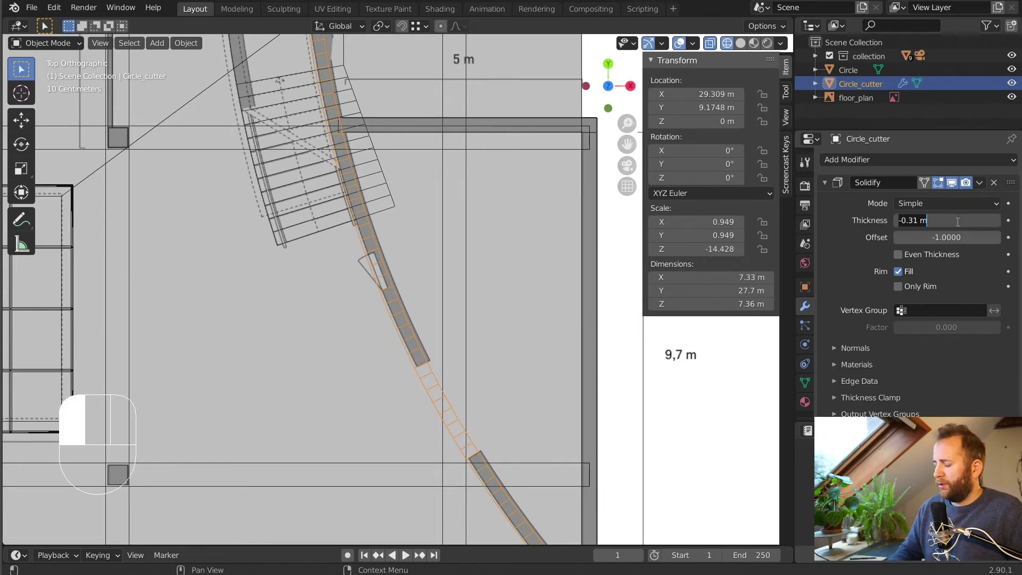
{"action": "type", "text": "0.3"}
{"action": "key", "text": "Return"}
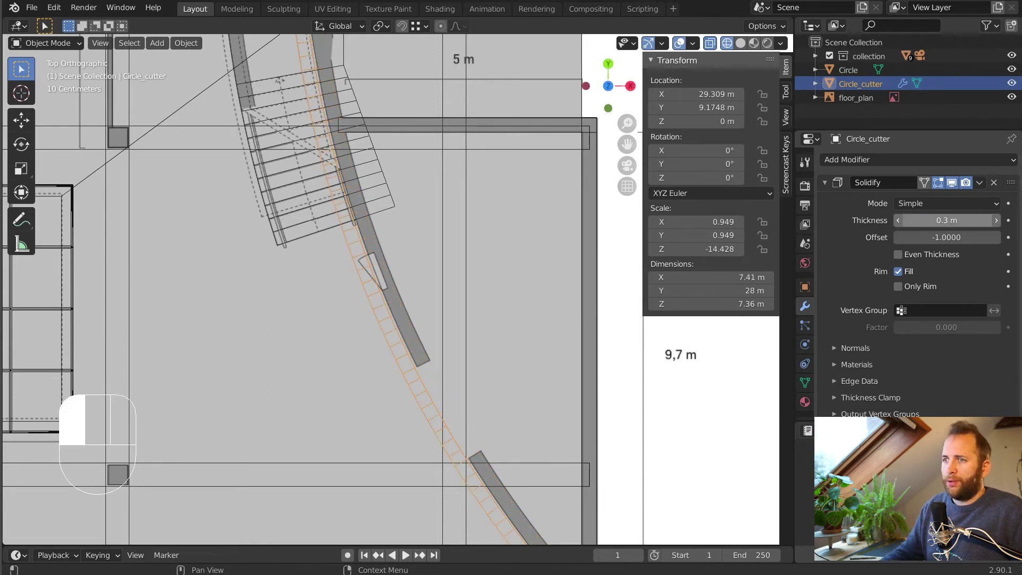
{"action": "left_click", "coordinate": [931, 237]}
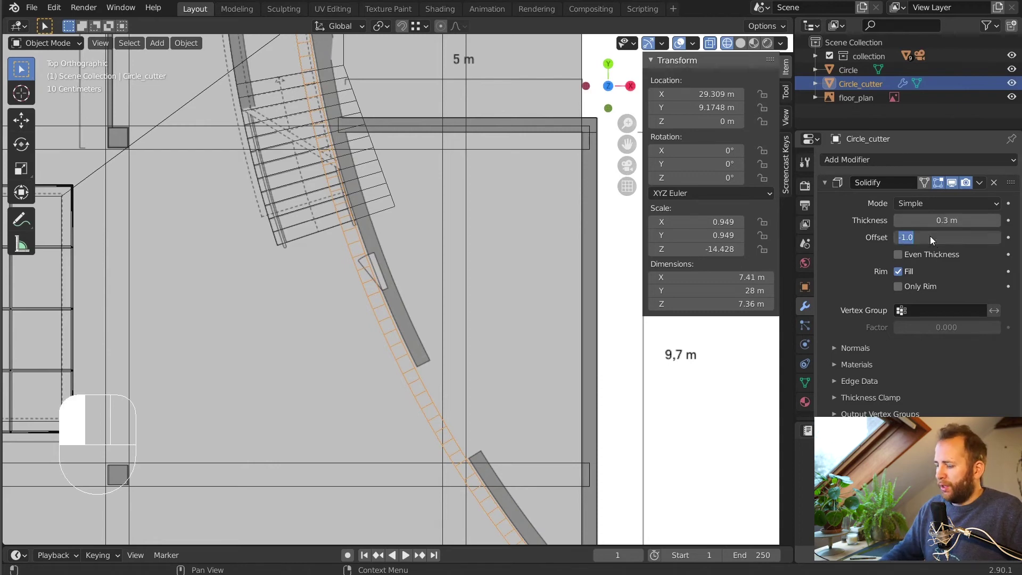
{"action": "type", "text": "1"}
{"action": "key", "text": "Return"}
Open the curved wall's mesh for editing in solid shading with X-ray enabled, viewed close to the doorway location
{"action": "middle_click_drag", "start_coordinate": [527, 176], "coordinate": [413, 333]}
{"action": "key", "text": "Tab"}
{"action": "left_click", "coordinate": [741, 44]}
{"action": "mouse_move", "coordinate": [428, 286]}
{"action": "middle_mouse_down"}
{"action": "mouse_move", "coordinate": [429, 235]}
{"action": "mouse_move", "coordinate": [442, 276]}
{"action": "middle_mouse_up"}
{"action": "key", "text": "alt+z"}
{"action": "key", "text": "alt+z"}
{"action": "key", "text": "alt+z"}
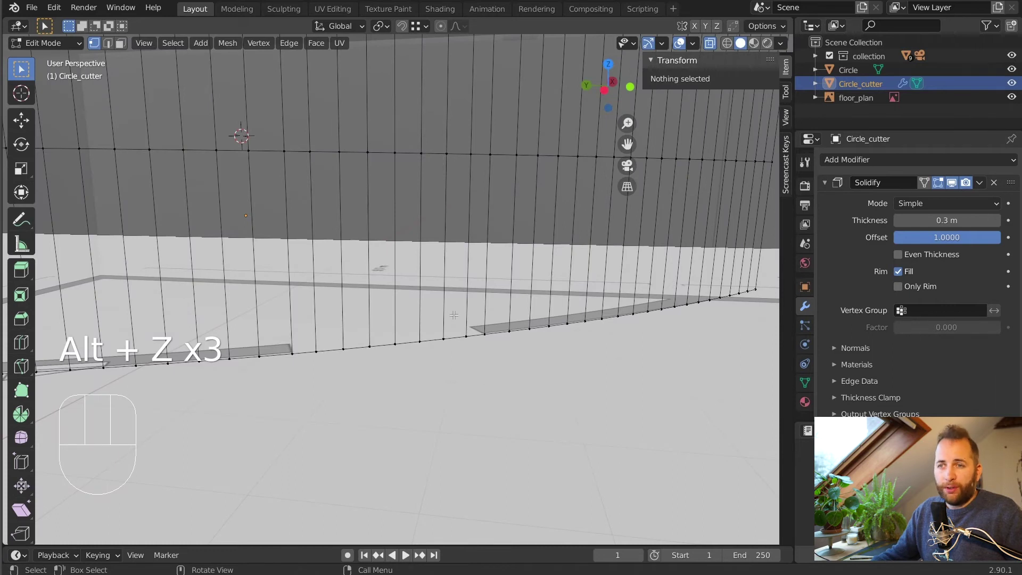
{"action": "key", "text": "alt+z"}
{"action": "key", "text": "alt+z"}
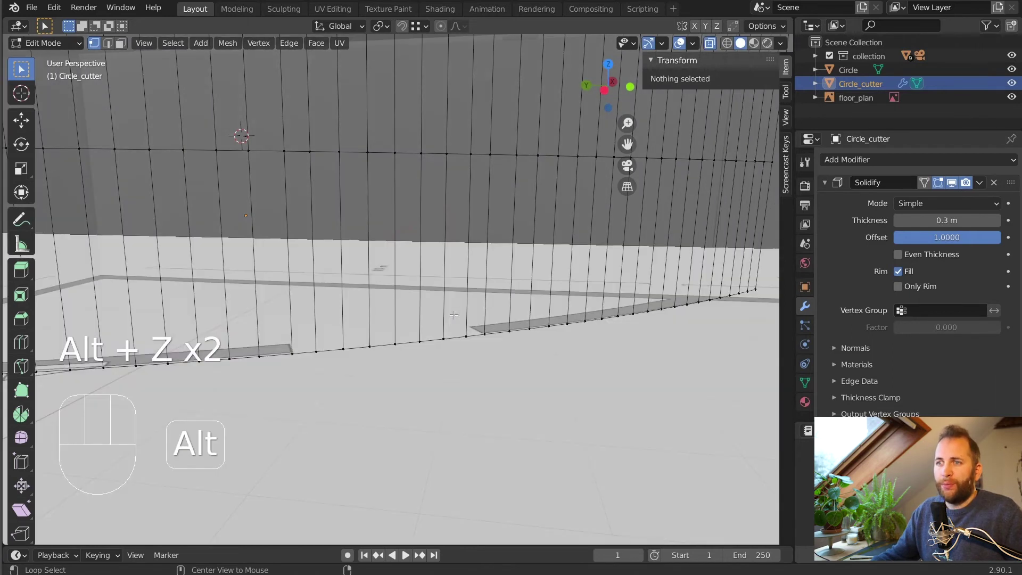
{"action": "key", "text": "alt+z"}
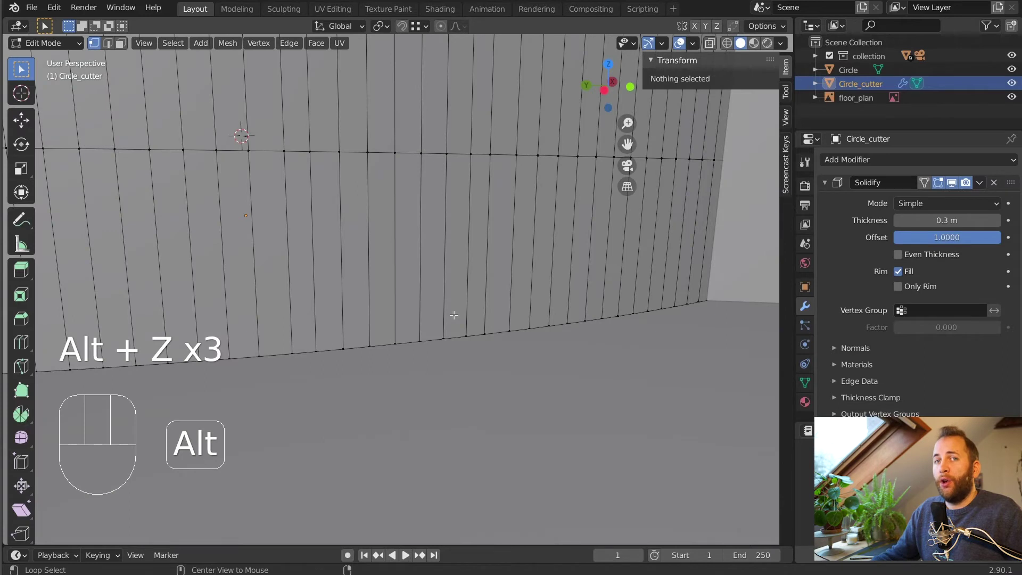
{"action": "key", "text": "alt+z"}
{"action": "key", "text": "alt+z"}
{"action": "key", "text": "alt+z"}
{"action": "key", "text": "alt+z"}
{"action": "key", "text": "alt+z"}
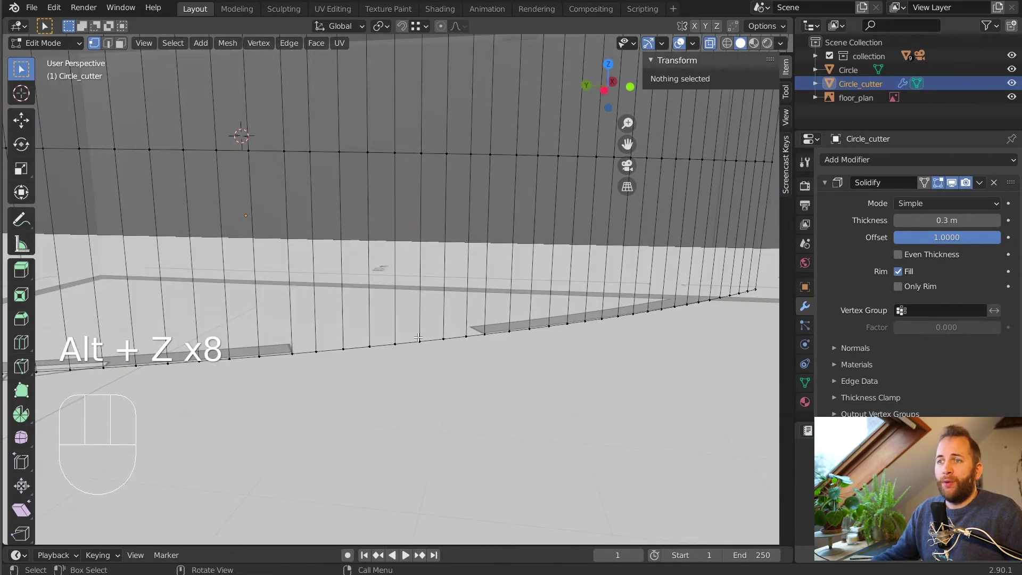
Delete the seven floor-level vertices between the doorway's side edges to open the curved wall, and return to Object Mode with X-ray off
{"action": "left_click", "coordinate": [311, 352]}
{"action": "left_click", "coordinate": [354, 352], "text": "shift"}
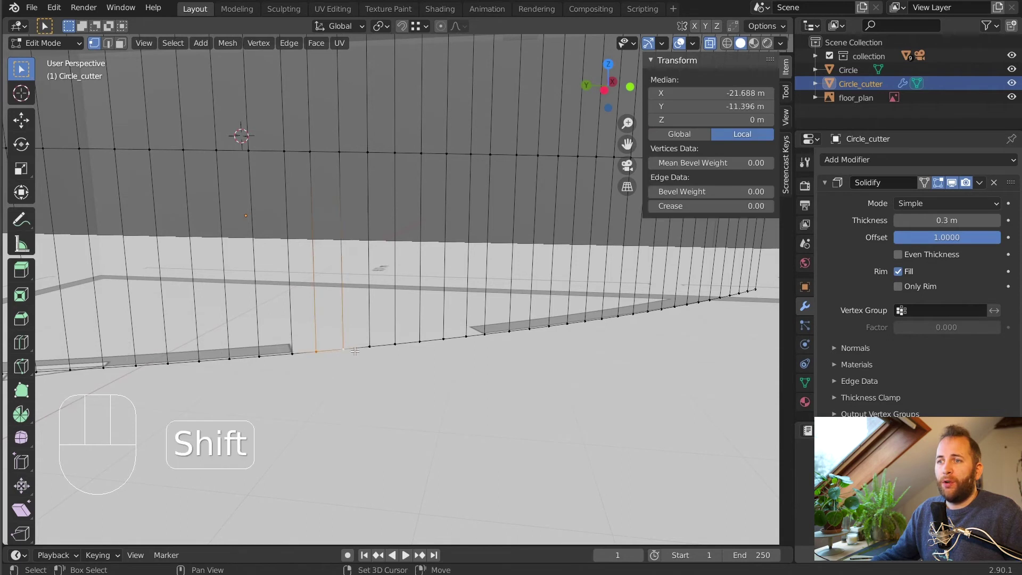
{"action": "left_click", "coordinate": [371, 346], "text": "shift"}
{"action": "left_click", "coordinate": [397, 344], "text": "shift"}
{"action": "left_click", "coordinate": [421, 342], "text": "shift"}
{"action": "left_click", "coordinate": [446, 339], "text": "shift"}
{"action": "left_click", "coordinate": [468, 338], "text": "shift"}
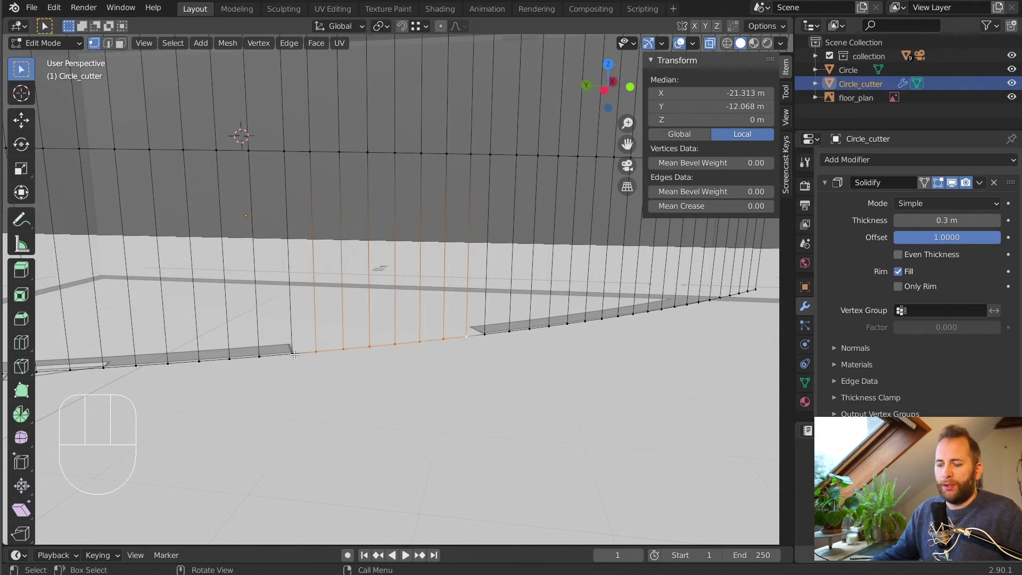
{"action": "key", "text": "x"}
{"action": "left_click", "coordinate": [342, 338]}
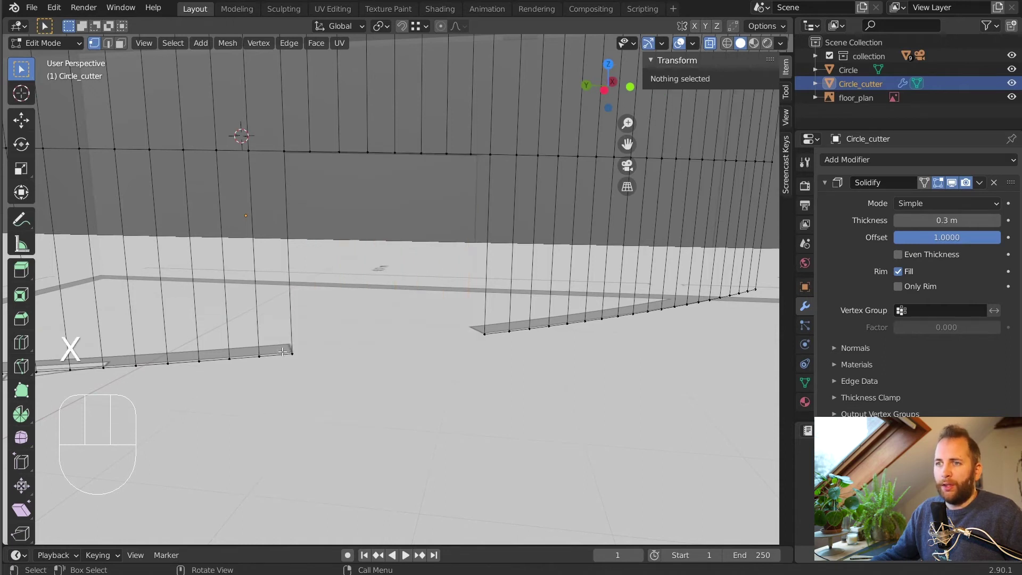
{"action": "mouse_move", "coordinate": [463, 295]}
{"action": "middle_mouse_down"}
{"action": "mouse_move", "coordinate": [376, 183]}
{"action": "mouse_move", "coordinate": [468, 198]}
{"action": "mouse_move", "coordinate": [447, 276]}
{"action": "mouse_move", "coordinate": [457, 296]}
{"action": "middle_mouse_up"}
{"action": "key", "text": "alt+z"}
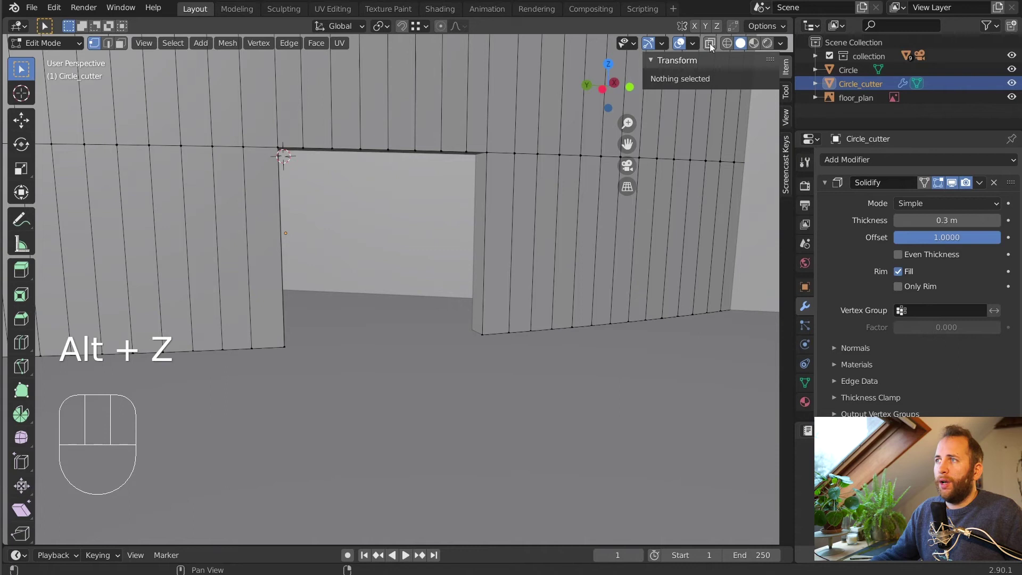
{"action": "key", "text": "Tab"}
View the gallery through the camera with the transform sidebar hidden
{"action": "left_click", "coordinate": [425, 198]}
{"action": "middle_click_drag", "start_coordinate": [425, 198], "coordinate": [502, 296]}
{"action": "scroll", "coordinate": [501, 296], "scroll_direction": "up", "scroll_amount": 2}
{"action": "key", "text": "KP_0"}
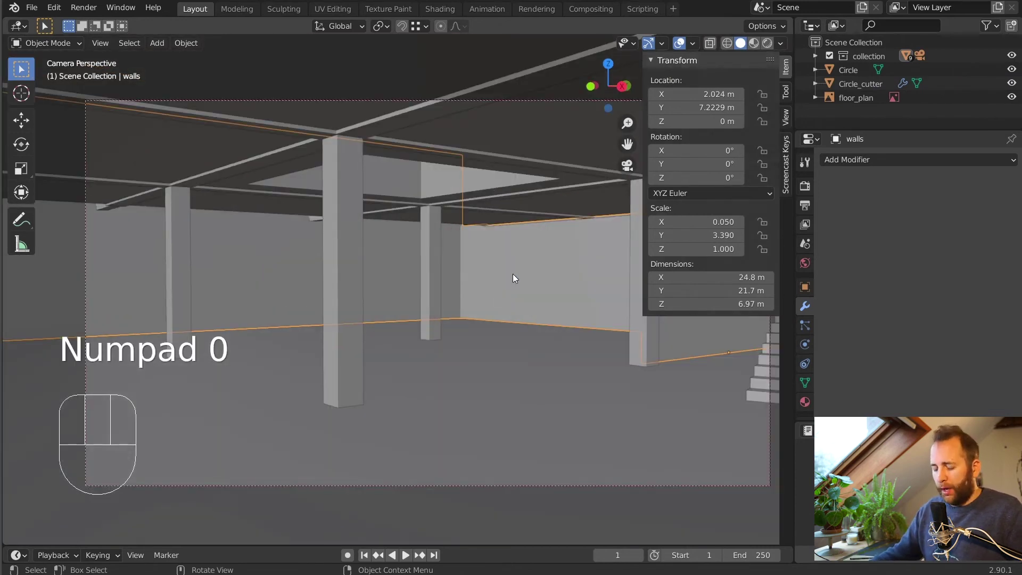
{"action": "key", "text": "n"}
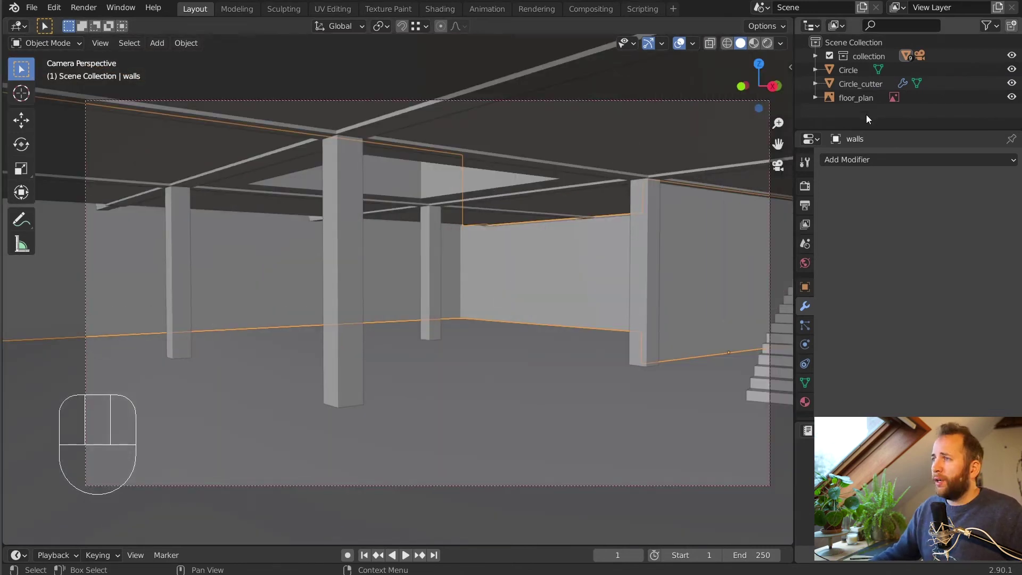
Select the Camera in the collection and set its focal length to 18 mm
{"action": "left_click_drag", "start_coordinate": [873, 130], "coordinate": [874, 246]}
{"action": "left_click", "coordinate": [815, 56]}
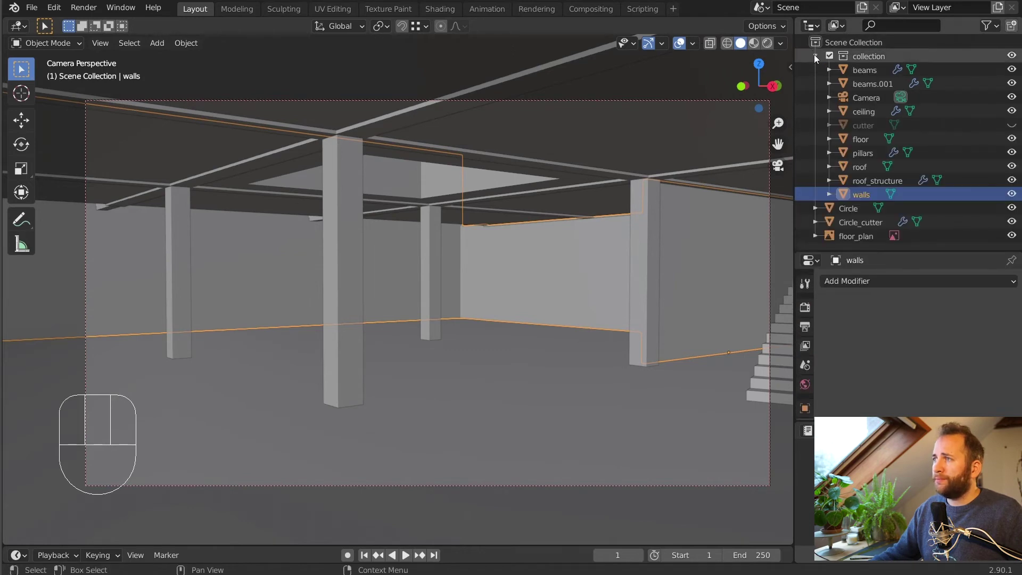
{"action": "left_click", "coordinate": [870, 100]}
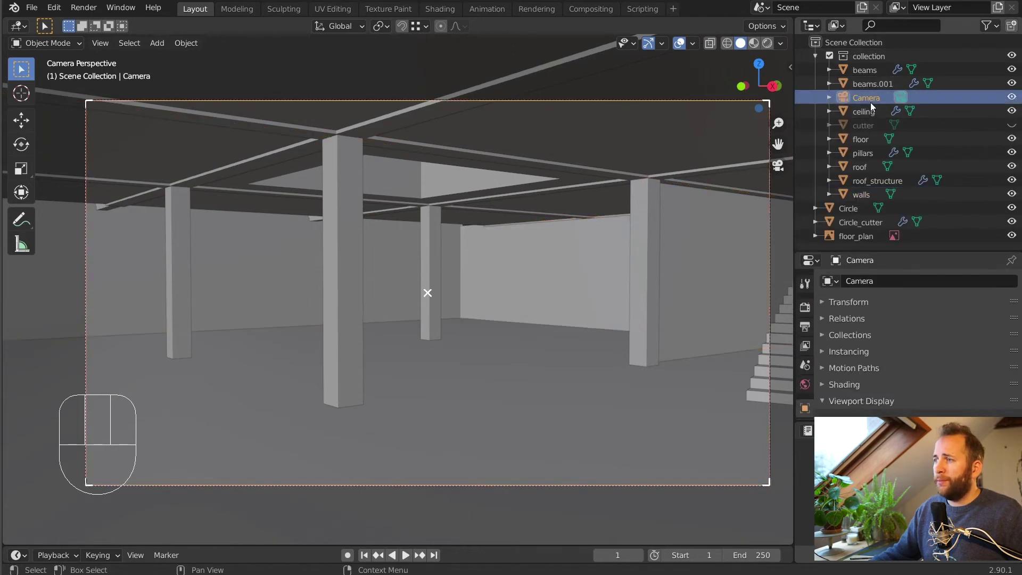
{"action": "left_click_drag", "start_coordinate": [885, 251], "coordinate": [885, 133]}
{"action": "left_click", "coordinate": [805, 350]}
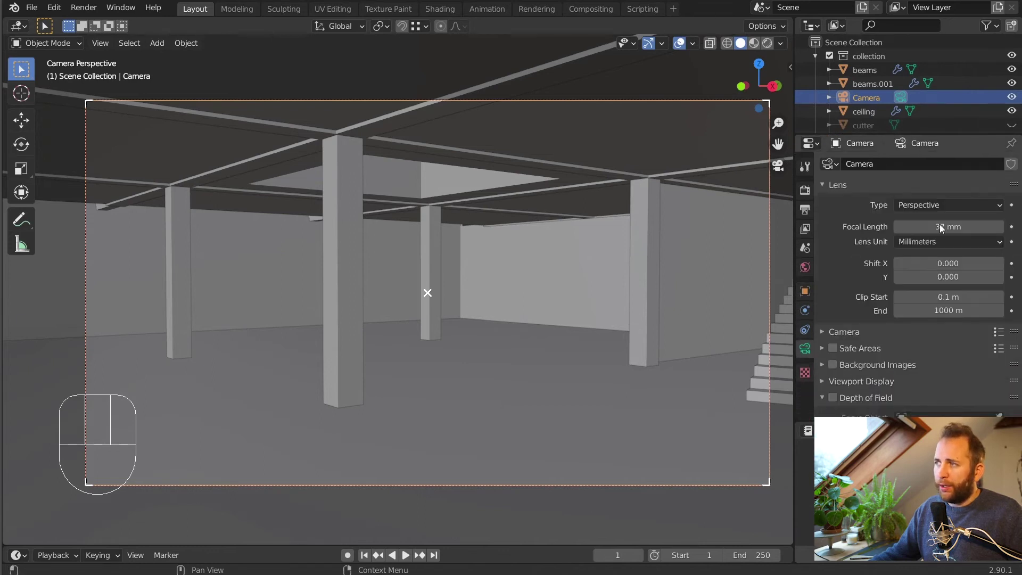
{"action": "left_click", "coordinate": [926, 227]}
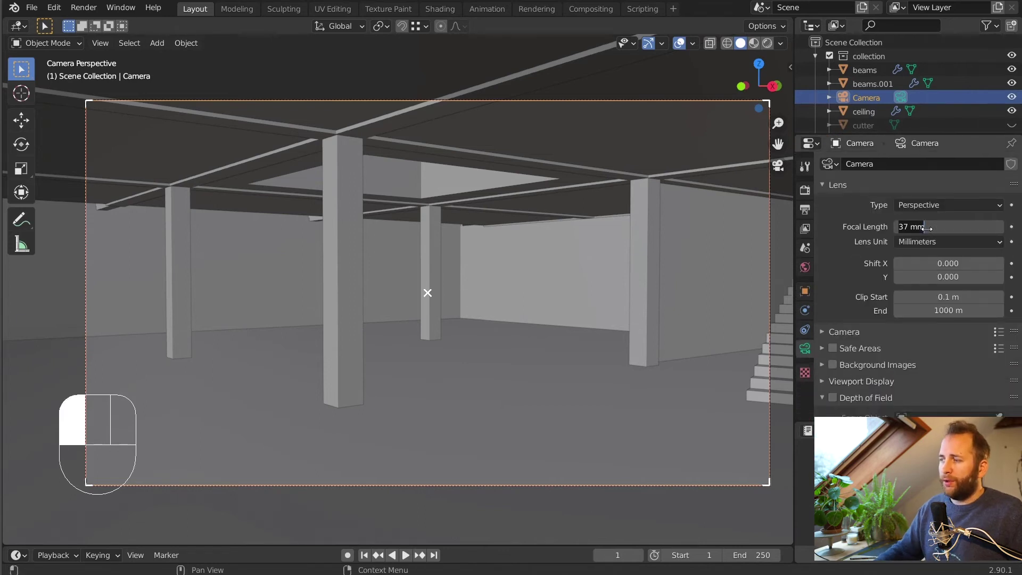
{"action": "key", "text": "ctrl+a"}
{"action": "type", "text": "18"}
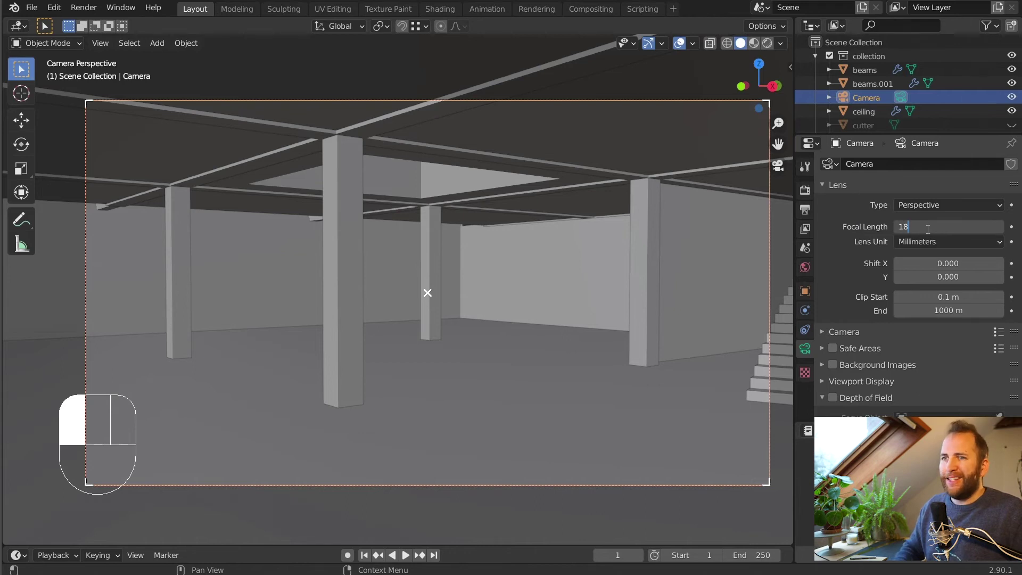
{"action": "key", "text": "Return"}
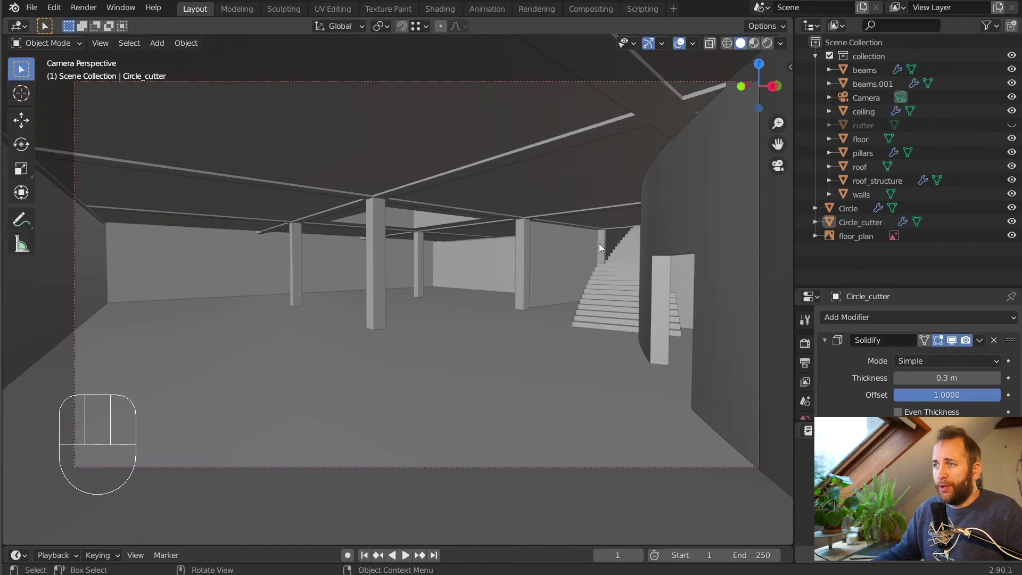
Compare the camera view with the reference photo of the gallery in Photos
{"action": "left_click_drag", "start_coordinate": [0, 8], "coordinate": [602, 7]}
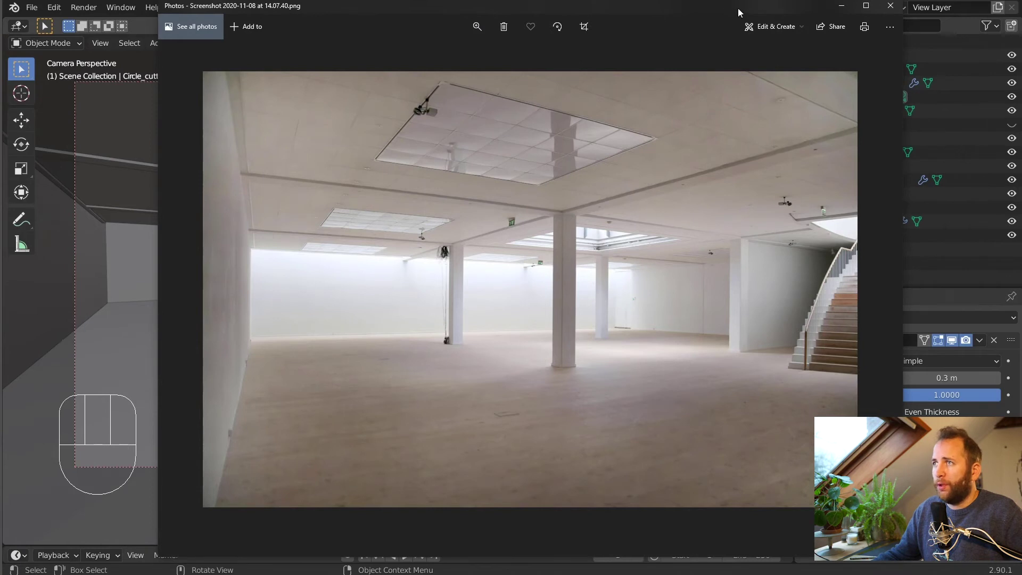
{"action": "left_click_drag", "start_coordinate": [673, 5], "coordinate": [610, 1]}
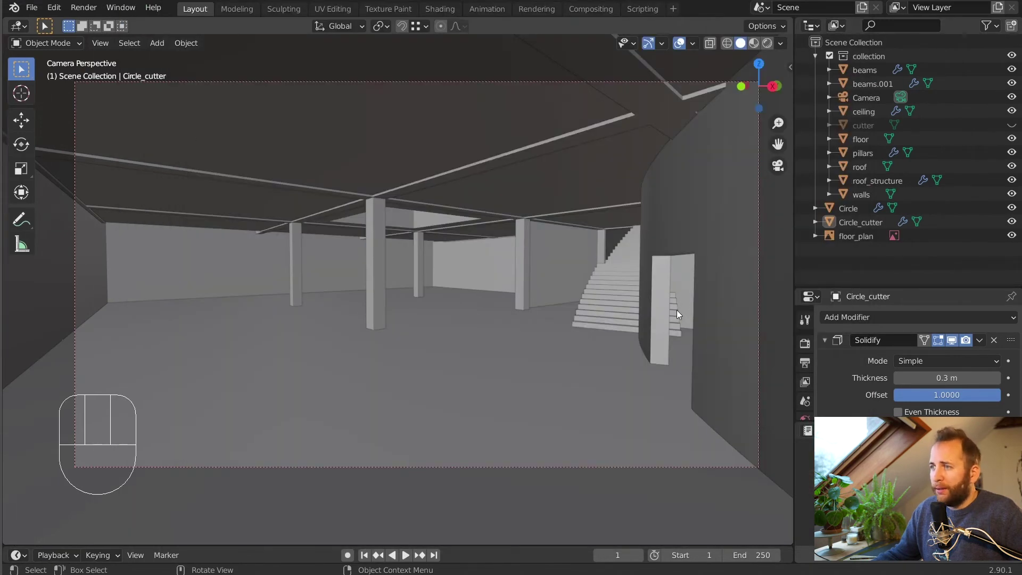
Examine the overlap between the staircase and the curved wall through the camera and in the top view
{"action": "left_click", "coordinate": [677, 310]}
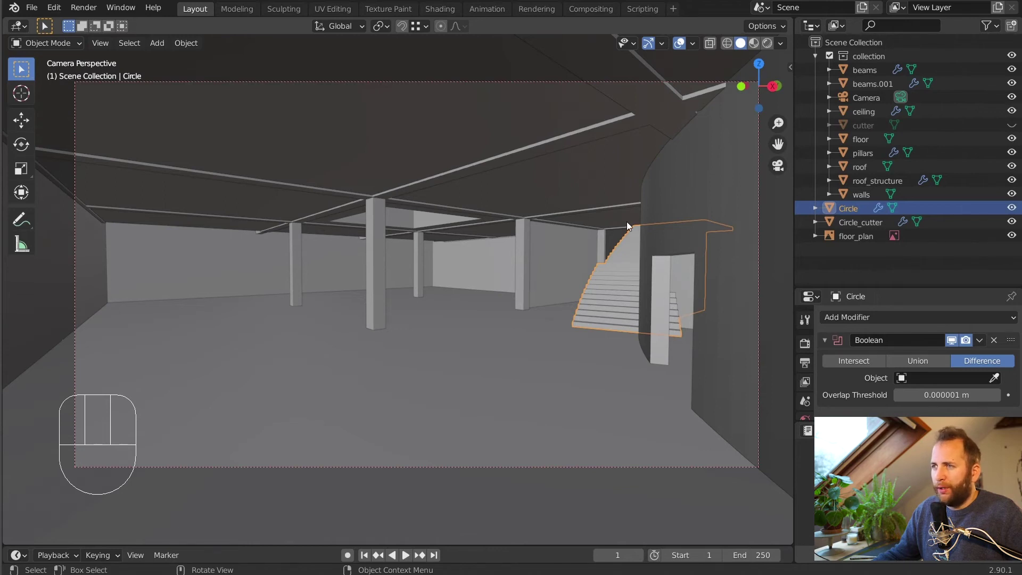
{"action": "middle_click_drag", "start_coordinate": [627, 223], "coordinate": [556, 299]}
{"action": "scroll", "coordinate": [593, 295], "scroll_direction": "down", "scroll_amount": 2}
{"action": "key", "text": "KP_7"}
{"action": "middle_click_drag", "start_coordinate": [487, 220], "coordinate": [497, 221], "text": "shift"}
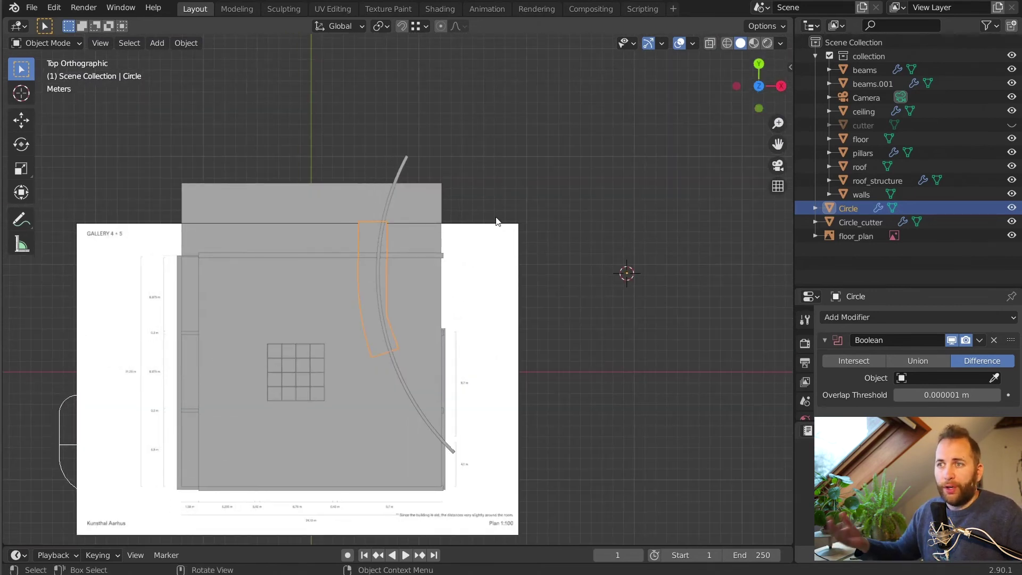
{"action": "left_click", "coordinate": [528, 138]}
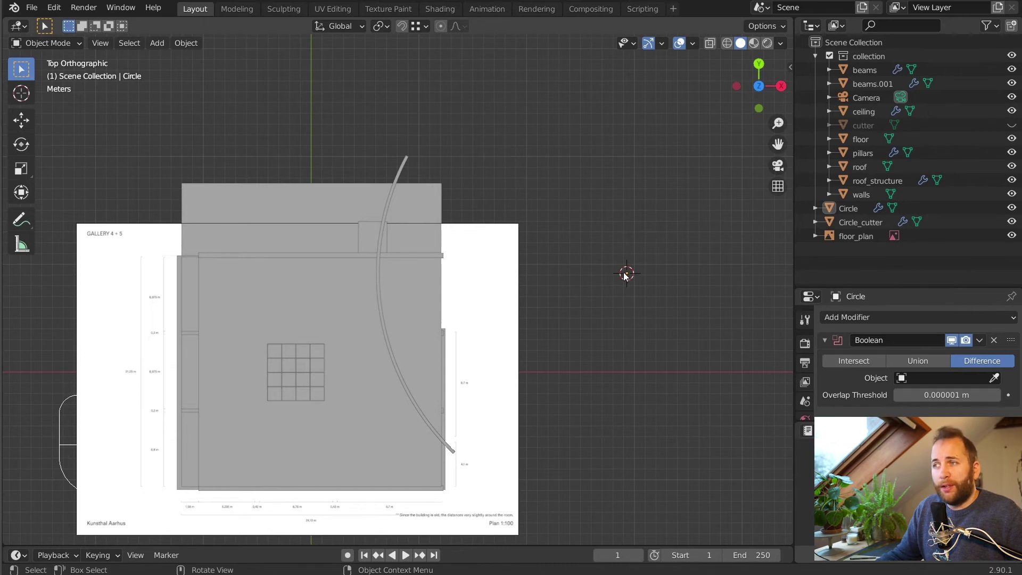
Select the curved wall Circle_cutter and snap the 3D cursor to its origin in the top view
{"action": "left_click", "coordinate": [403, 171]}
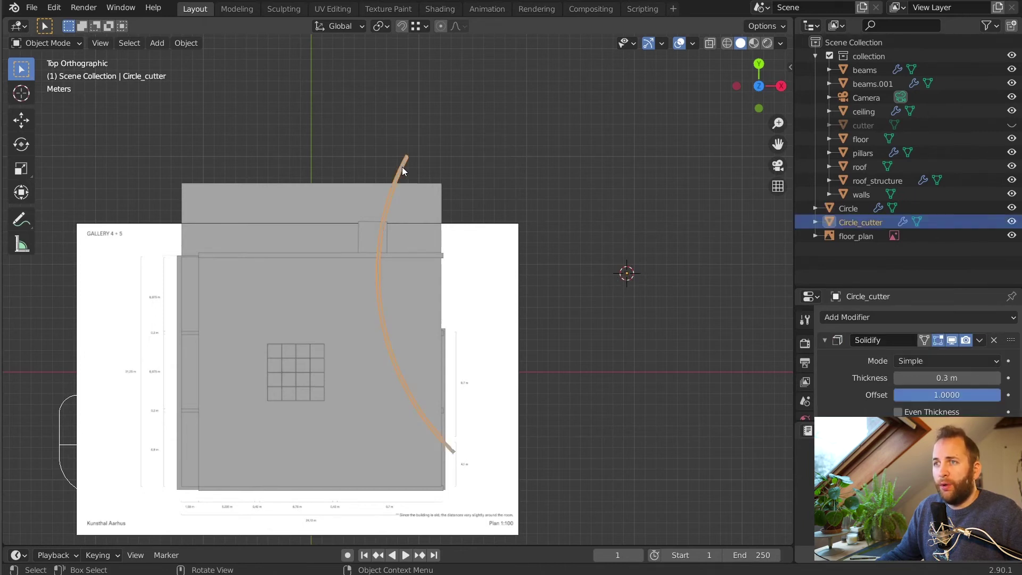
{"action": "middle_click_drag", "start_coordinate": [413, 164], "coordinate": [539, 180]}
{"action": "key", "text": "KP_7"}
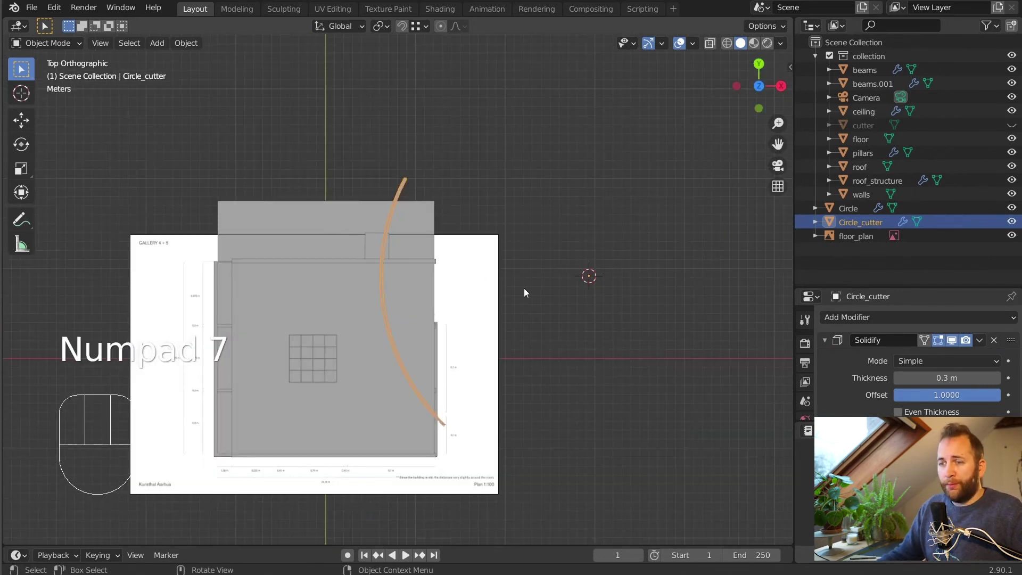
{"action": "key", "text": "shift+s"}
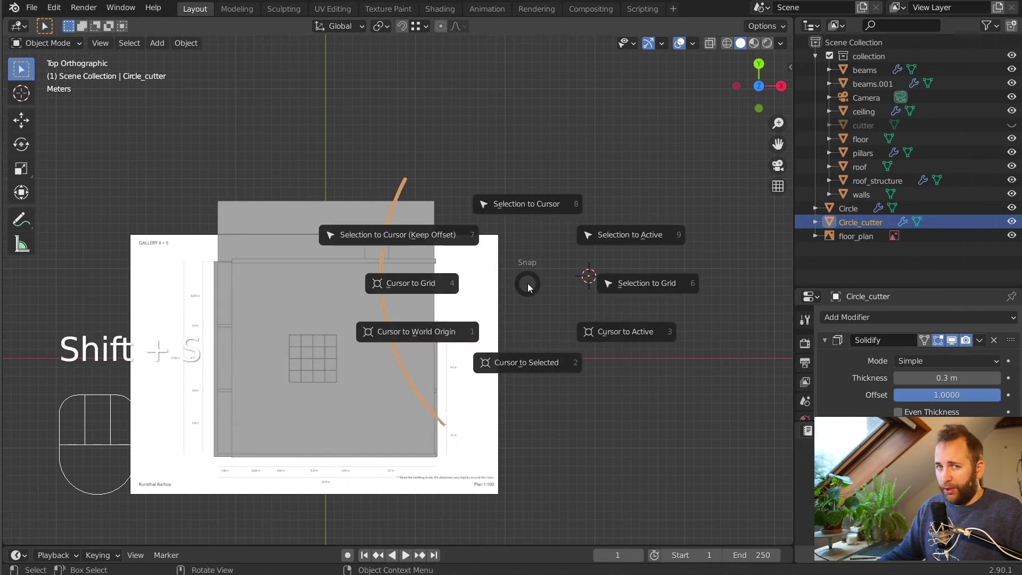
{"action": "left_click", "coordinate": [532, 363]}
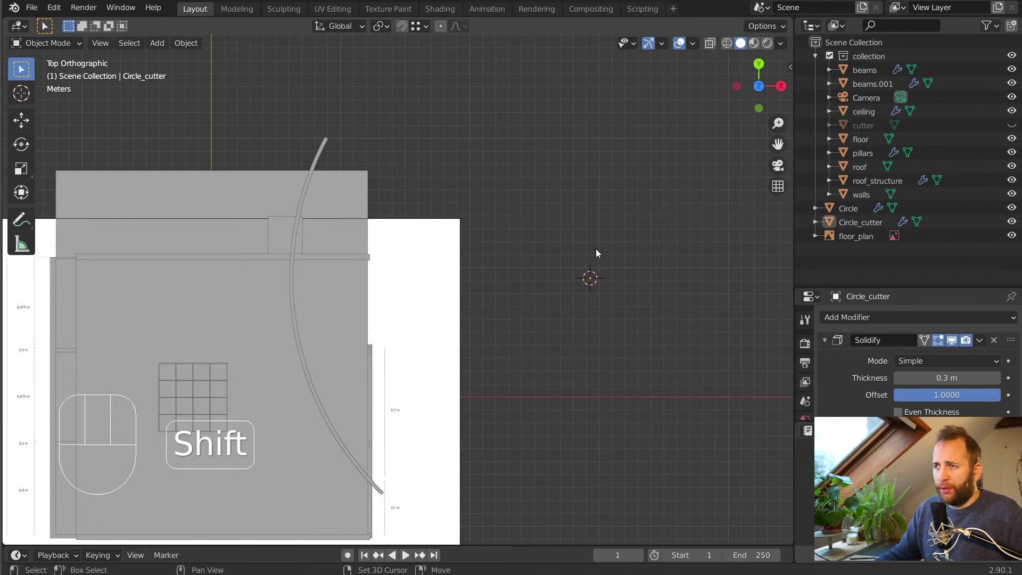
Add a mesh circle with 500 vertices and a 25.5 m radius at the 3D cursor
{"action": "key", "text": "shift+a"}
{"action": "left_click", "coordinate": [658, 276]}
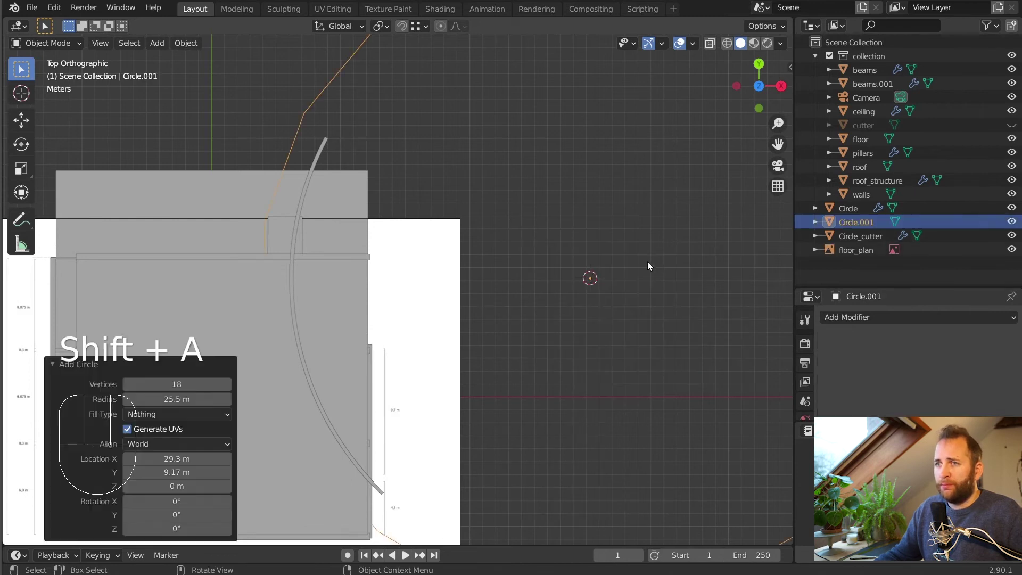
{"action": "scroll", "coordinate": [585, 259], "scroll_direction": "down", "scroll_amount": 3}
{"action": "scroll", "coordinate": [506, 258], "scroll_direction": "up", "scroll_amount": 2}
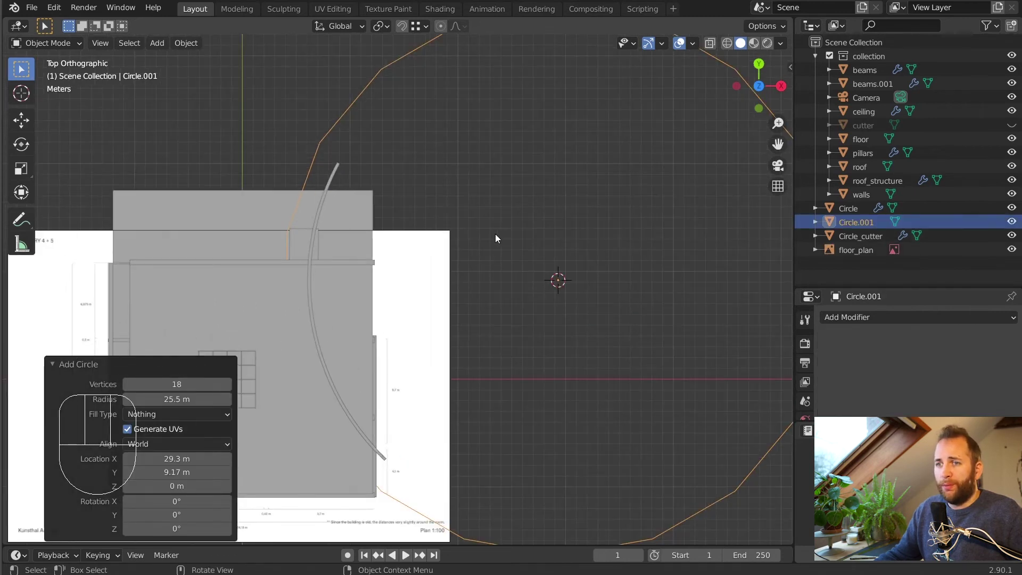
{"action": "left_click", "coordinate": [180, 384]}
{"action": "type", "text": "500"}
{"action": "key", "text": "Return"}
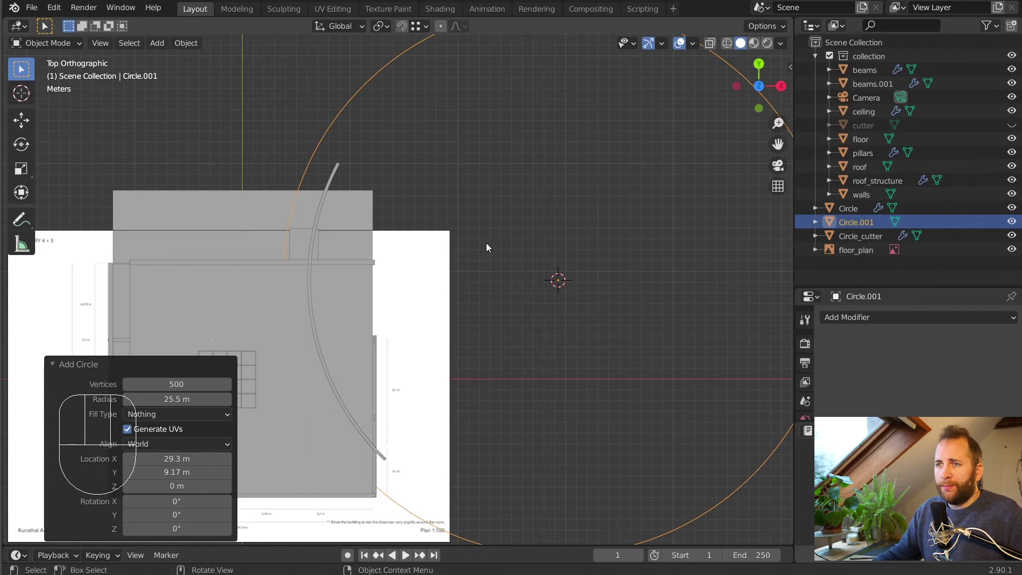
Switch to wireframe shading and scale the new circle to about 0.905 so it follows the curved wall
{"action": "scroll", "coordinate": [463, 244], "scroll_direction": "down", "scroll_amount": 1}
{"action": "scroll", "coordinate": [452, 245], "scroll_direction": "up", "scroll_amount": 3}
{"action": "left_click", "coordinate": [726, 43]}
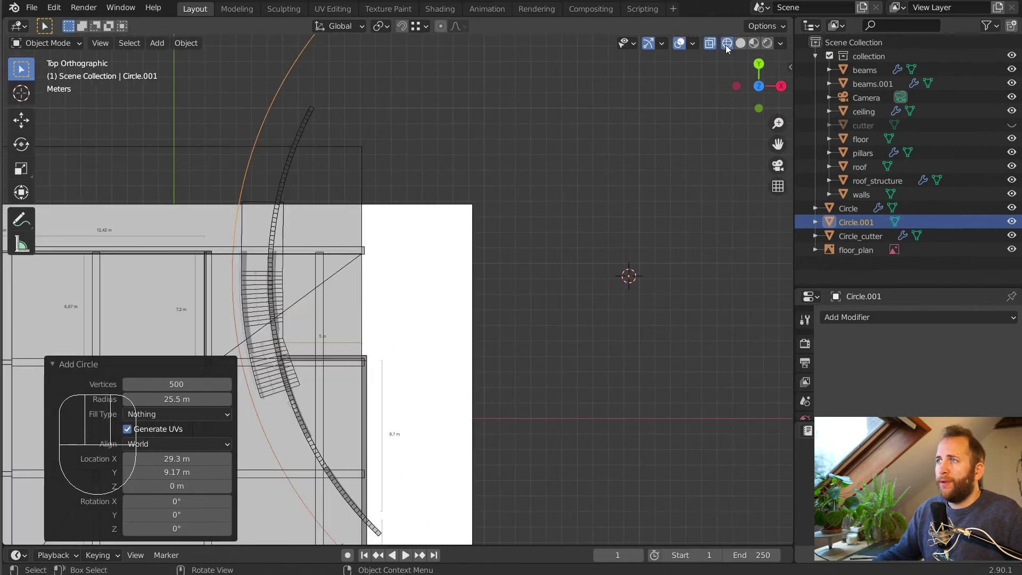
{"action": "middle_click_drag", "start_coordinate": [332, 259], "coordinate": [465, 252], "text": "shift"}
{"action": "scroll", "coordinate": [405, 248], "scroll_direction": "down", "scroll_amount": 2}
{"action": "scroll", "coordinate": [405, 248], "scroll_direction": "up", "scroll_amount": 4}
{"action": "scroll", "coordinate": [404, 261], "scroll_direction": "down", "scroll_amount": 4}
{"action": "scroll", "coordinate": [495, 229], "scroll_direction": "up", "scroll_amount": 5}
{"action": "scroll", "coordinate": [469, 250], "scroll_direction": "up", "scroll_amount": 3}
{"action": "key", "text": "s"}
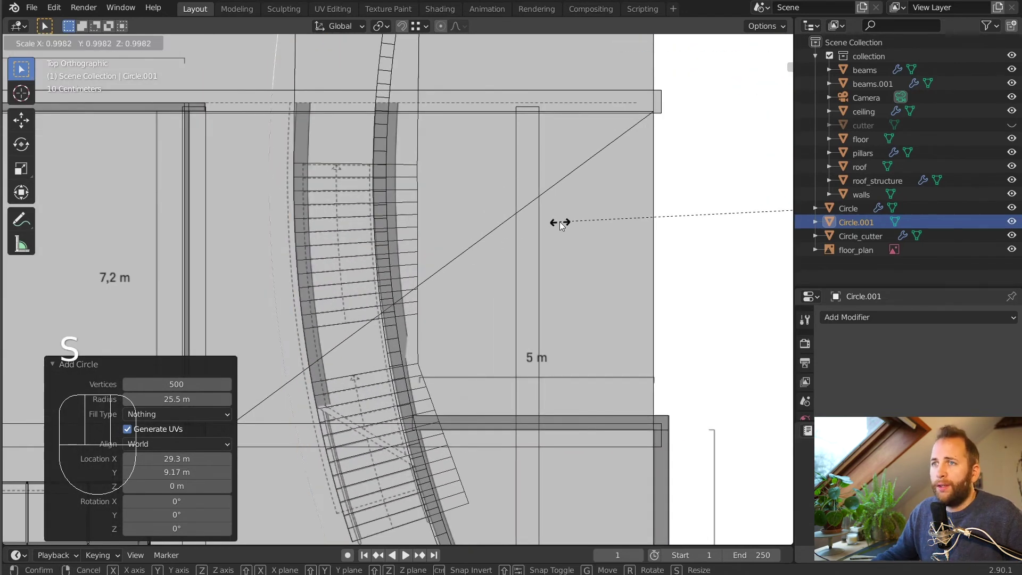
{"action": "left_click", "coordinate": [644, 244]}
{"action": "scroll", "coordinate": [510, 153], "scroll_direction": "down", "scroll_amount": 4}
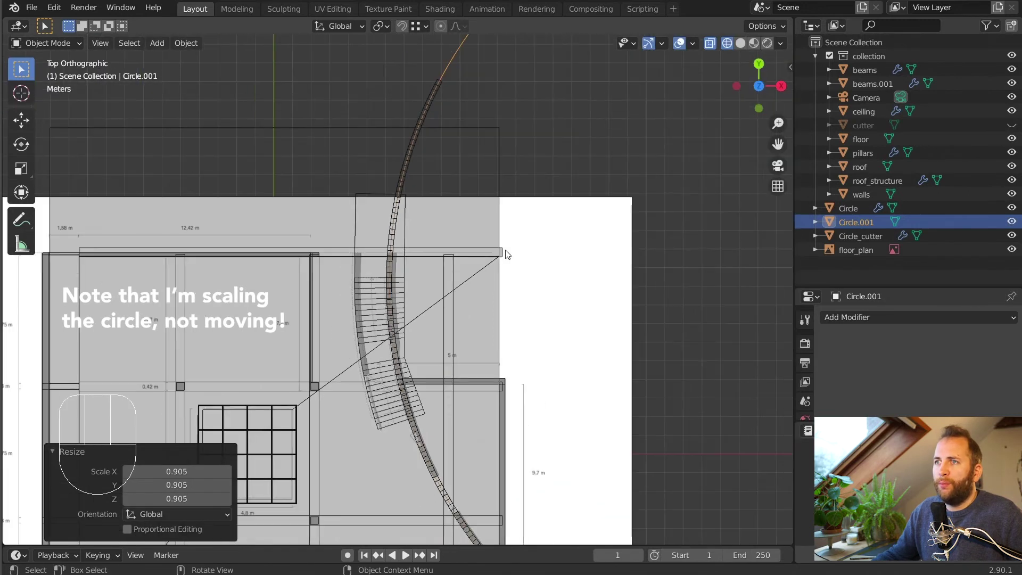
Inspect how the scaled circle lines up with the curved wall along its whole length on the floor plan
{"action": "scroll", "coordinate": [443, 228], "scroll_direction": "up", "scroll_amount": 2}
{"action": "scroll", "coordinate": [443, 228], "scroll_direction": "up", "scroll_amount": 4}
{"action": "middle_click_drag", "start_coordinate": [426, 248], "coordinate": [446, 231], "text": "shift"}
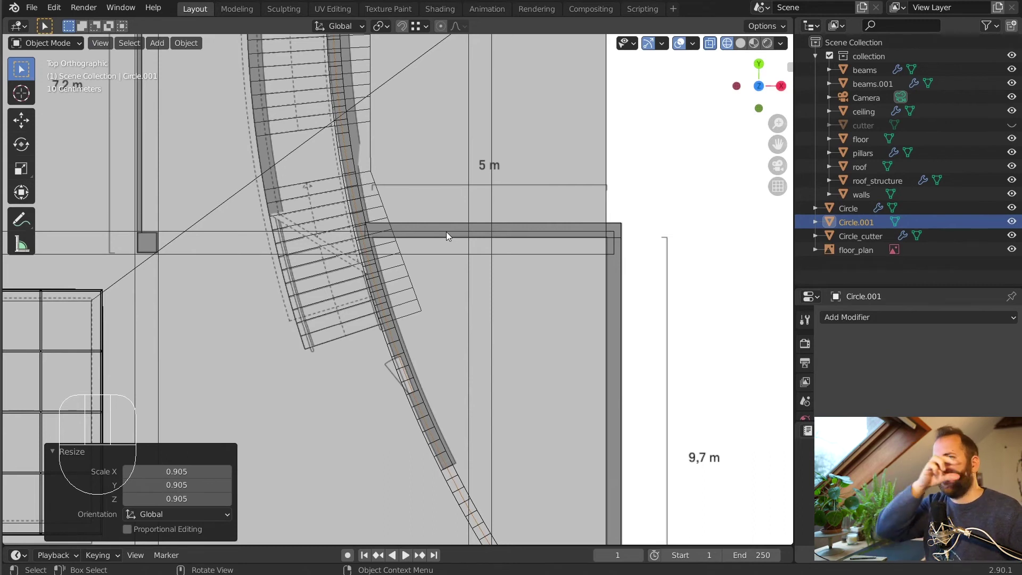
{"action": "scroll", "coordinate": [446, 231], "scroll_direction": "down", "scroll_amount": 8}
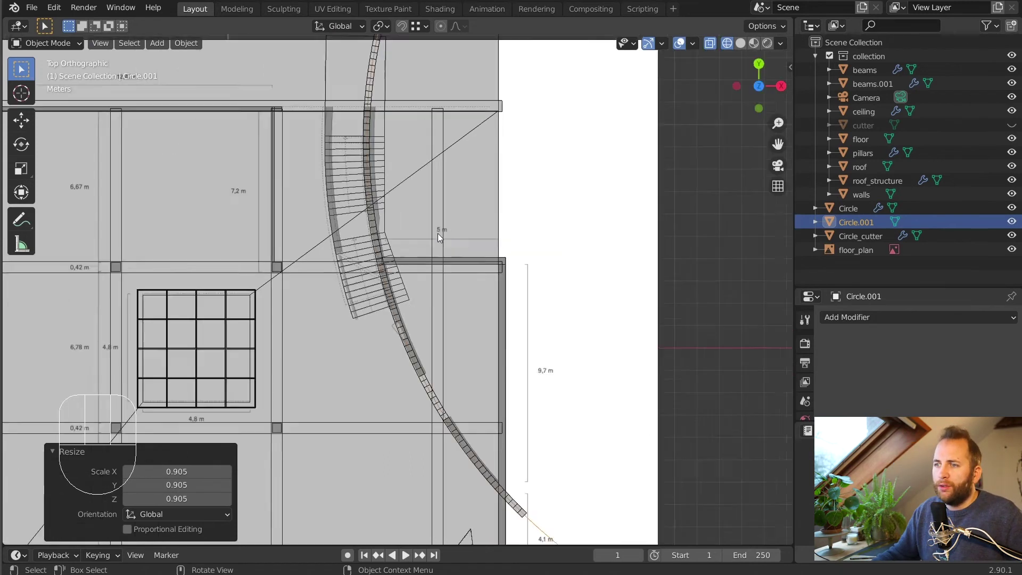
{"action": "scroll", "coordinate": [438, 234], "scroll_direction": "up", "scroll_amount": 3}
{"action": "middle_click_drag", "start_coordinate": [439, 234], "coordinate": [408, 74], "text": "shift"}
{"action": "scroll", "coordinate": [444, 190], "scroll_direction": "up", "scroll_amount": 3}
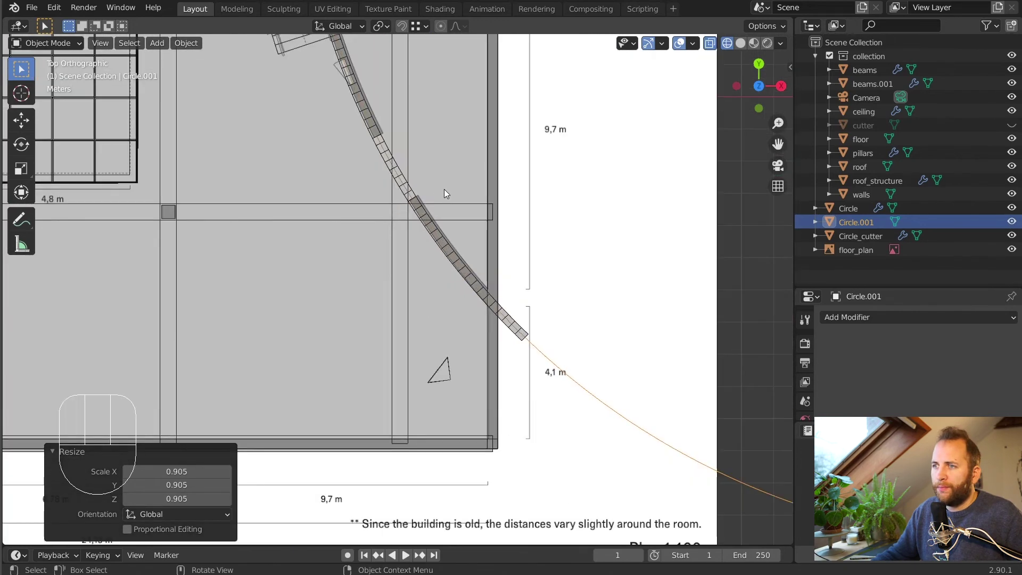
{"action": "scroll", "coordinate": [444, 190], "scroll_direction": "down", "scroll_amount": 4}
Extrude the whole circle about 6.6 m upward along Z into a ring, and return to Object Mode
{"action": "middle_click_drag", "start_coordinate": [491, 151], "coordinate": [493, 245], "text": "shift"}
{"action": "key", "text": "Tab"}
{"action": "scroll", "coordinate": [479, 238], "scroll_direction": "down", "scroll_amount": 2}
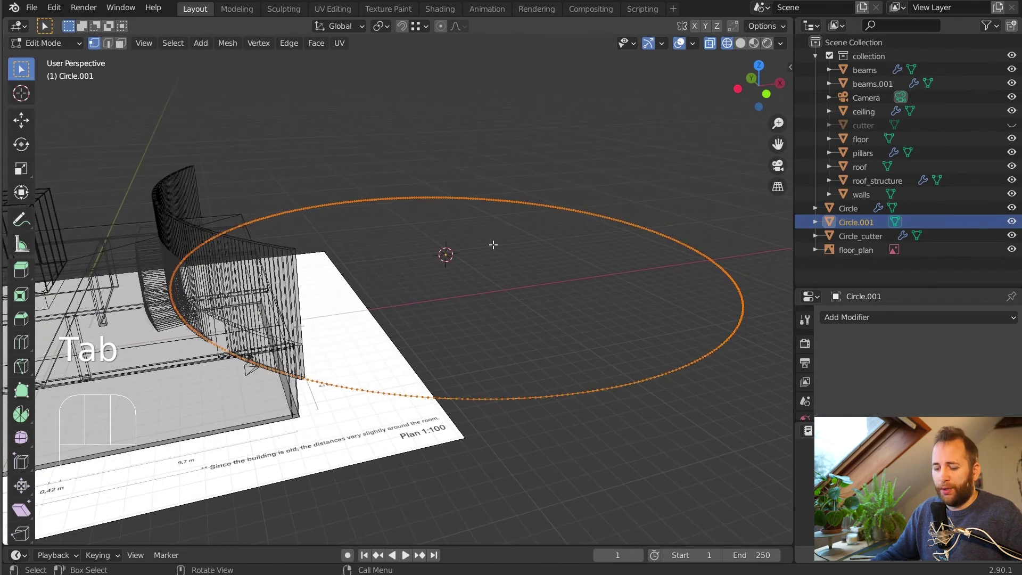
{"action": "key", "text": "e"}
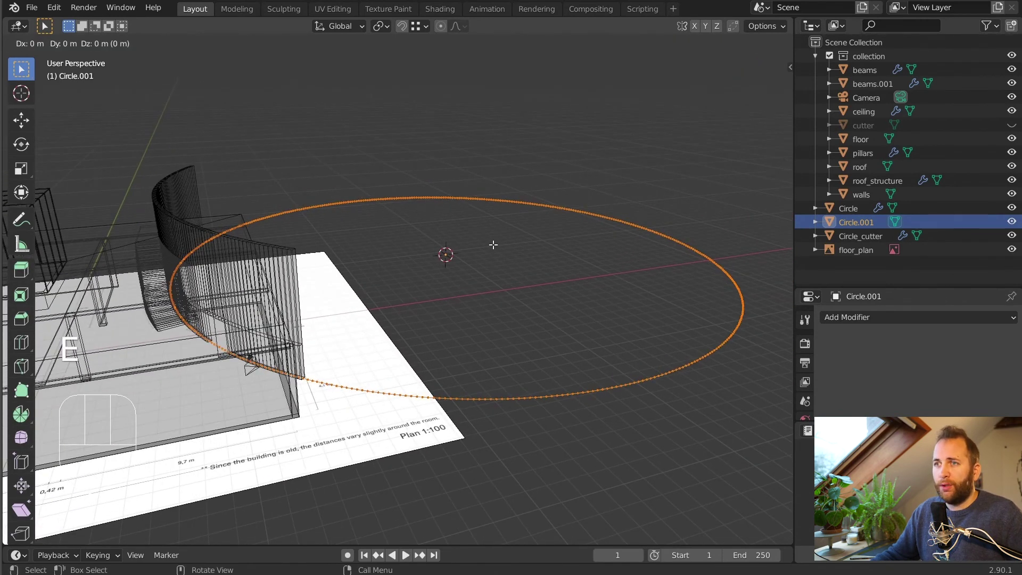
{"action": "key", "text": "z"}
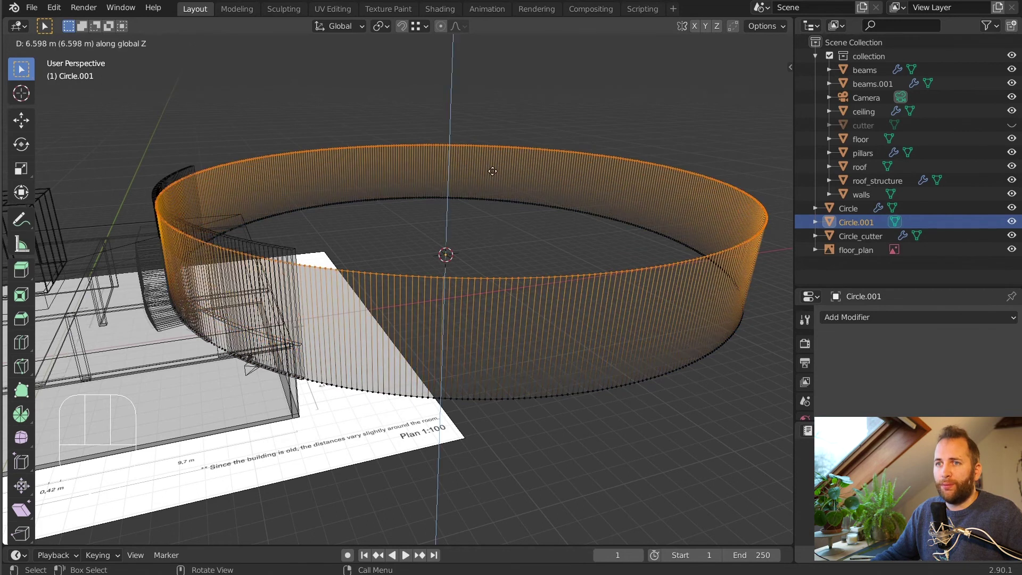
{"action": "left_click", "coordinate": [490, 172]}
{"action": "mouse_move", "coordinate": [401, 297]}
{"action": "middle_mouse_down"}
{"action": "mouse_move", "coordinate": [401, 257]}
{"action": "mouse_move", "coordinate": [406, 277]}
{"action": "middle_mouse_up"}
{"action": "key", "text": "Tab"}
Lower the ring about 0.44 m along Z and check its height against the building from the front
{"action": "middle_click_drag", "start_coordinate": [528, 251], "coordinate": [476, 260]}
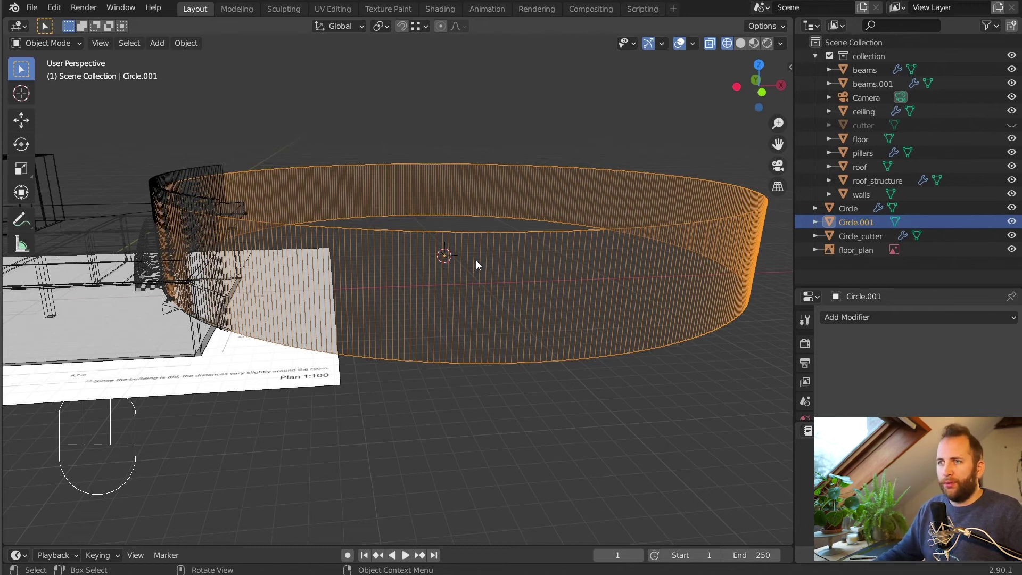
{"action": "key", "text": "g"}
{"action": "key", "text": "z"}
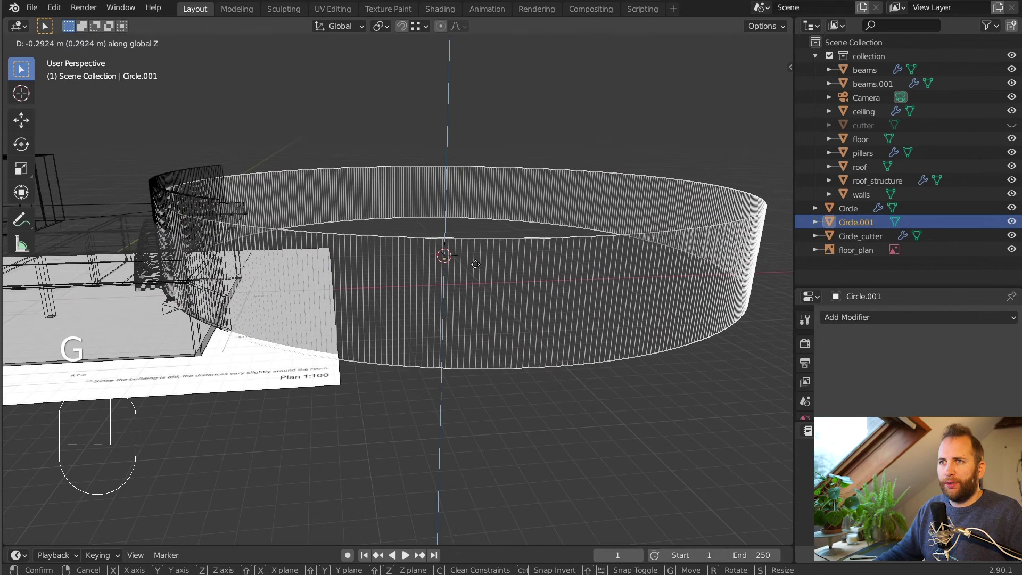
{"action": "left_click", "coordinate": [475, 265]}
{"action": "key", "text": "KP_1"}
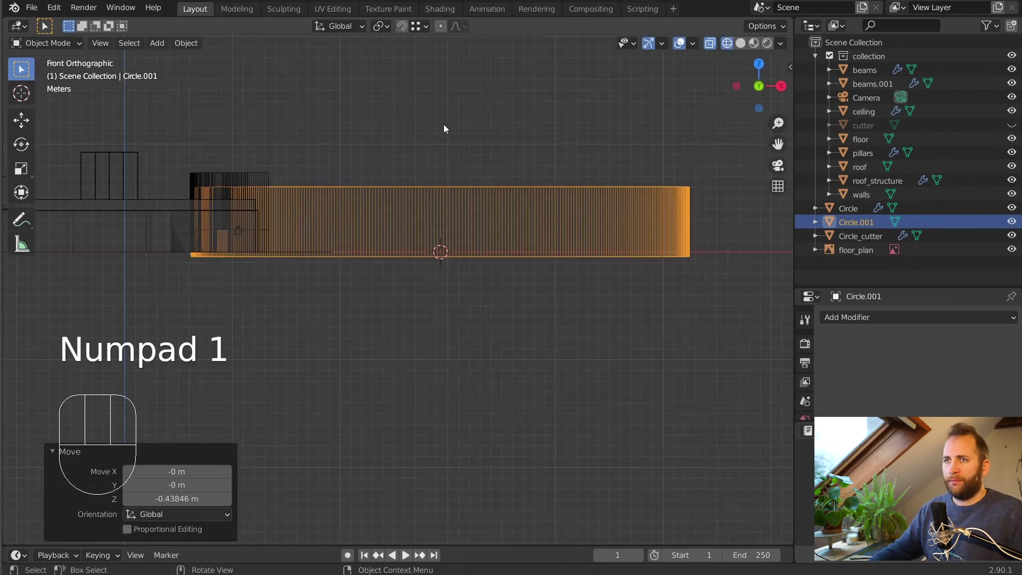
{"action": "middle_click_drag", "start_coordinate": [286, 186], "coordinate": [407, 311], "text": "shift"}
{"action": "mouse_move", "coordinate": [476, 154]}
{"action": "middle_mouse_down"}
{"action": "mouse_move", "coordinate": [442, 211]}
{"action": "mouse_move", "coordinate": [480, 144]}
{"action": "middle_mouse_up"}
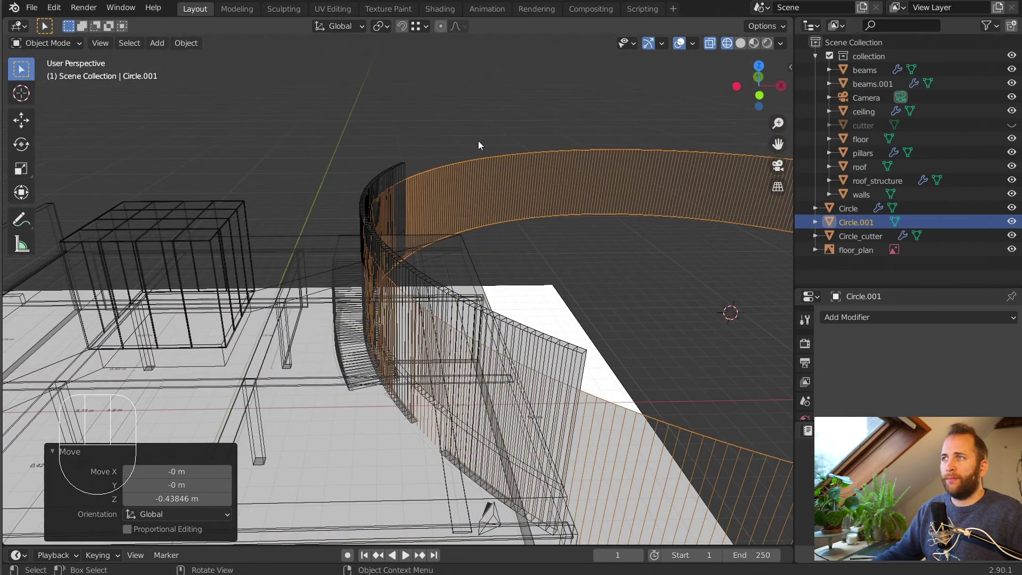
Return to solid shading and hide the roof, roof_structure, ceiling and beams.001 objects to expose the staircase
{"action": "left_click", "coordinate": [739, 43]}
{"action": "mouse_move", "coordinate": [444, 298]}
{"action": "middle_mouse_down"}
{"action": "mouse_move", "coordinate": [459, 295]}
{"action": "mouse_move", "coordinate": [422, 292]}
{"action": "mouse_move", "coordinate": [516, 245]}
{"action": "middle_mouse_up"}
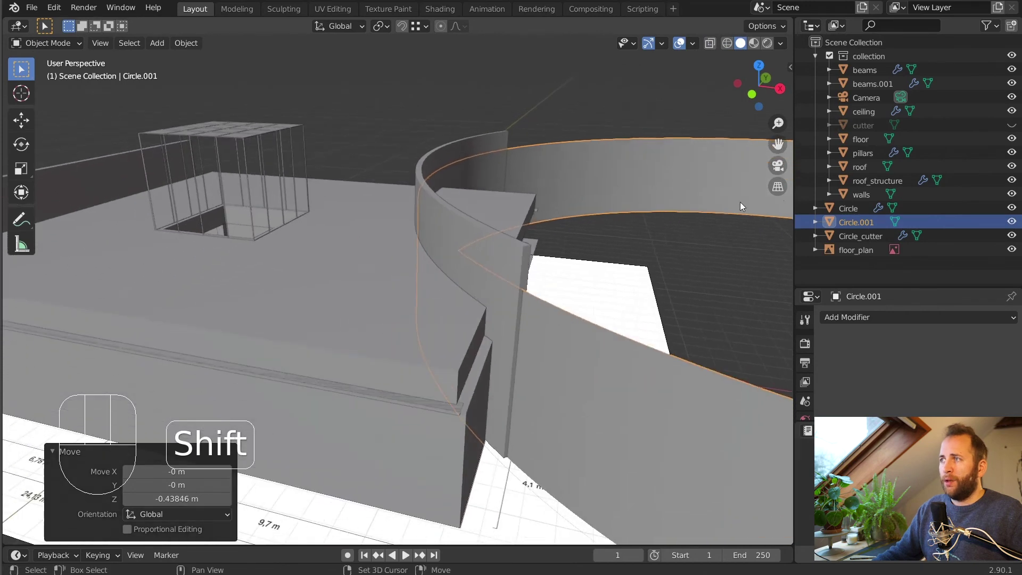
{"action": "left_click", "coordinate": [1012, 167]}
{"action": "left_click", "coordinate": [1012, 181]}
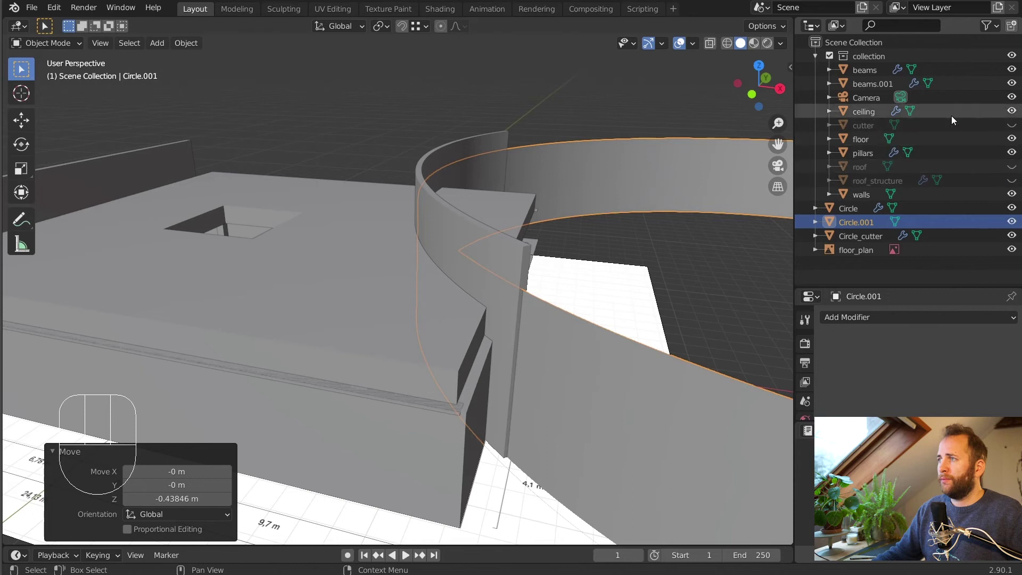
{"action": "left_click", "coordinate": [1011, 112]}
{"action": "middle_click_drag", "start_coordinate": [365, 148], "coordinate": [291, 155]}
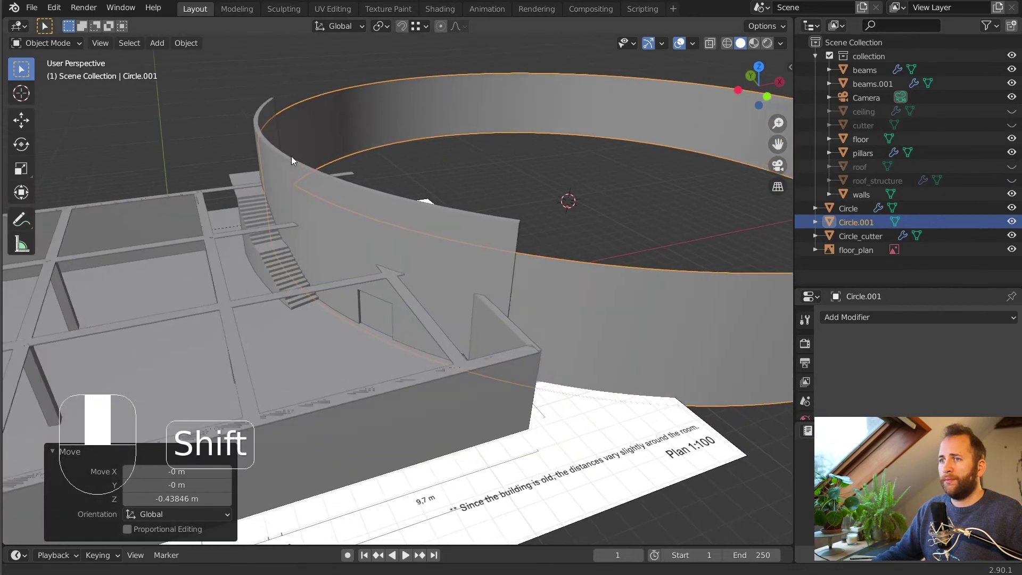
{"action": "scroll", "coordinate": [321, 194], "scroll_direction": "up", "scroll_amount": 3}
{"action": "middle_click_drag", "start_coordinate": [324, 199], "coordinate": [468, 211]}
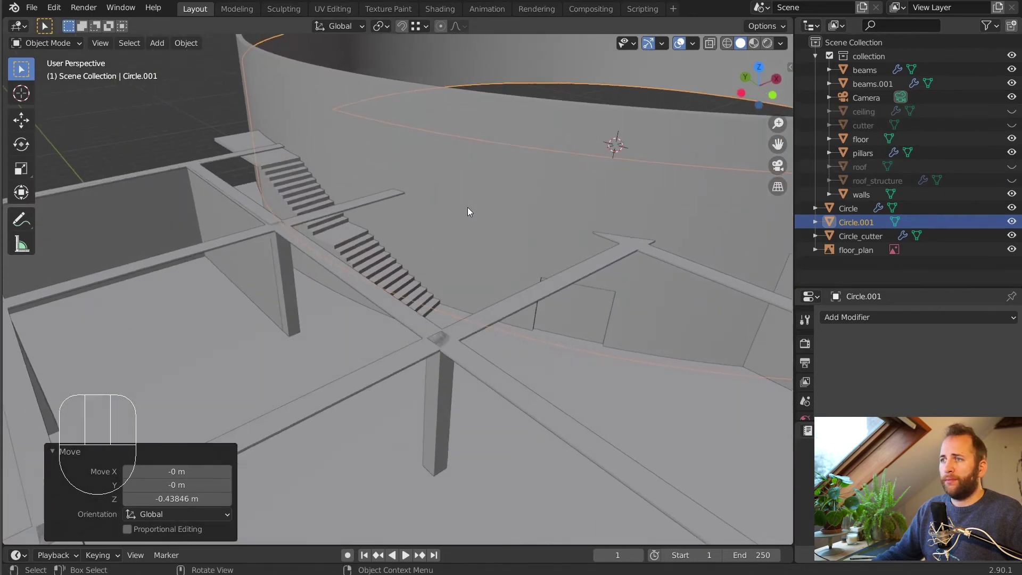
{"action": "left_click", "coordinate": [584, 263]}
{"action": "left_click", "coordinate": [1012, 85]}
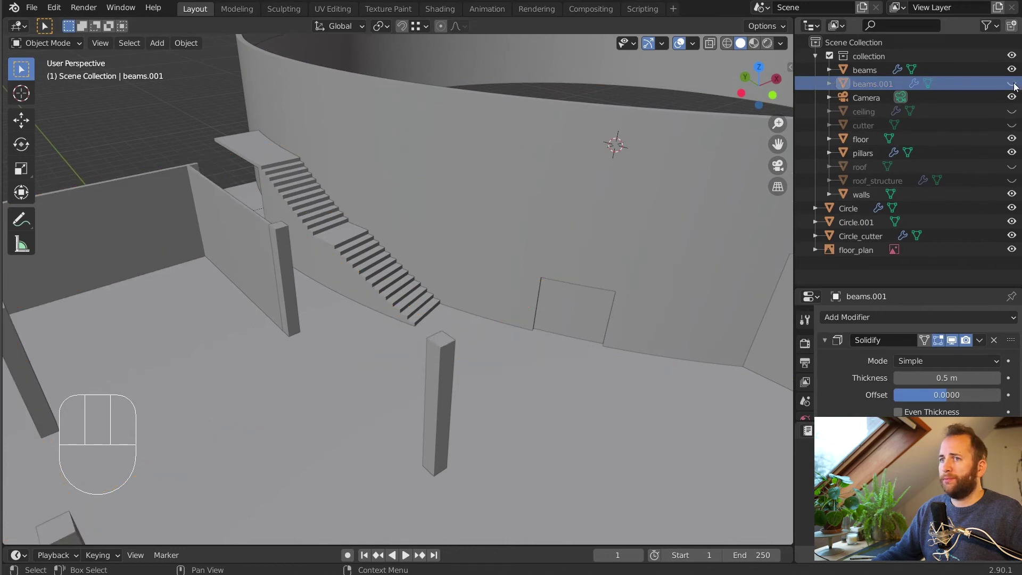
Remove the empty Boolean modifier from the staircase and add a fresh Boolean modifier to it
{"action": "middle_click_drag", "start_coordinate": [552, 228], "coordinate": [324, 235]}
{"action": "left_click", "coordinate": [315, 237]}
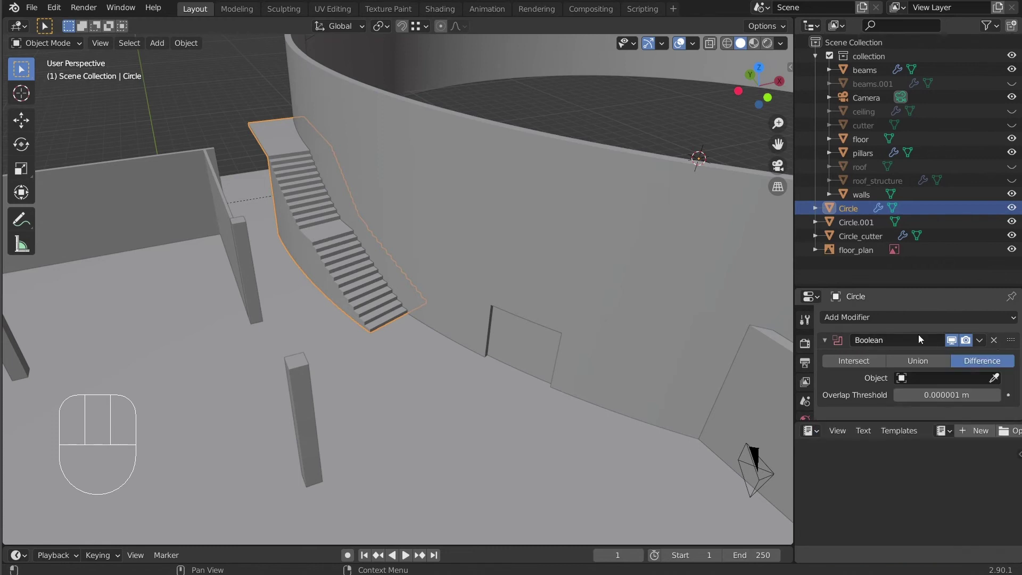
{"action": "left_click", "coordinate": [993, 340]}
{"action": "left_click", "coordinate": [1008, 318]}
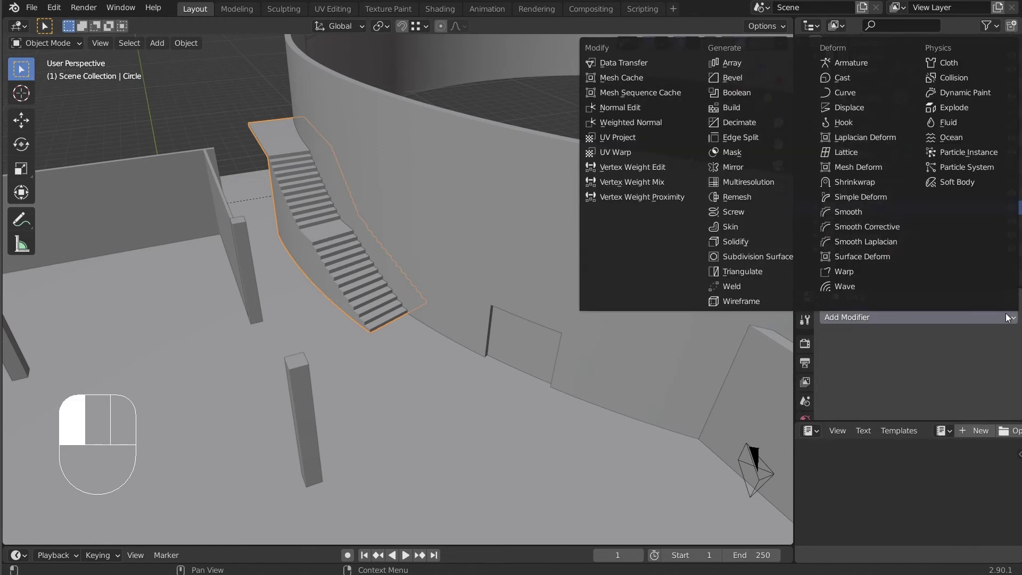
{"action": "left_click", "coordinate": [742, 93]}
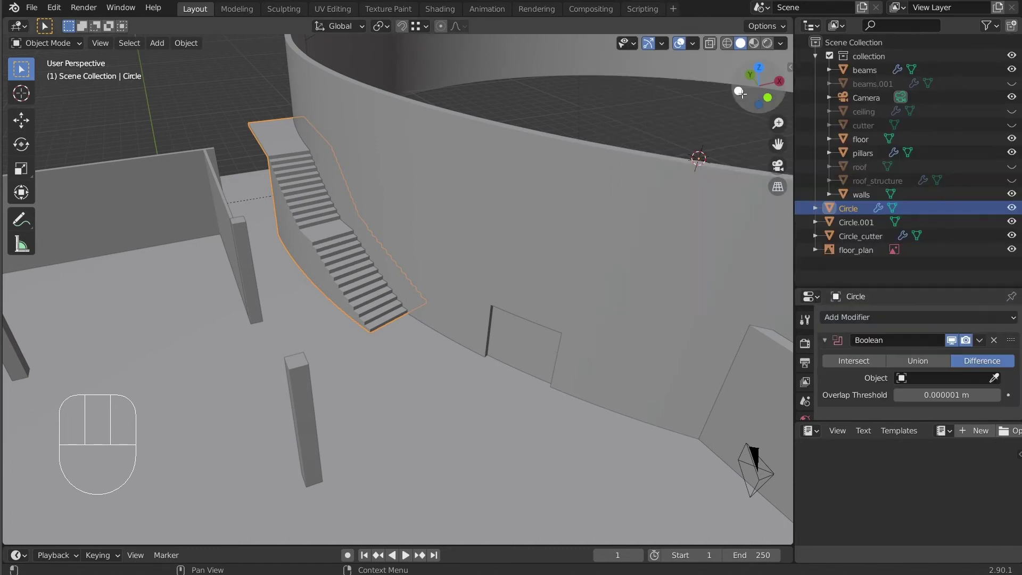
Set the Circle.001 ring as the object of the staircase's Boolean Difference modifier and apply the modifier
{"action": "left_click", "coordinate": [939, 378]}
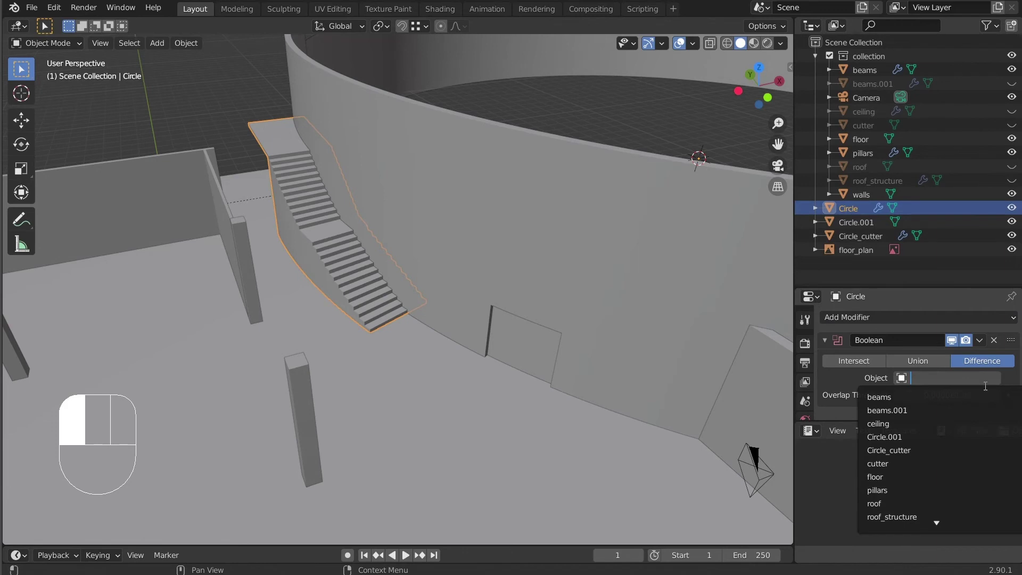
{"action": "middle_click_drag", "start_coordinate": [554, 186], "coordinate": [452, 212]}
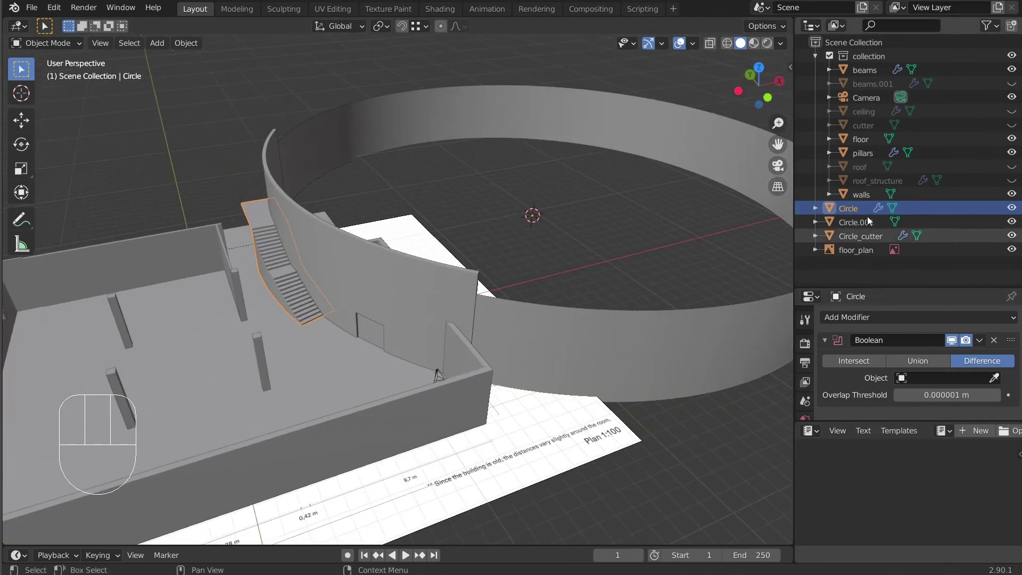
{"action": "left_click", "coordinate": [994, 378]}
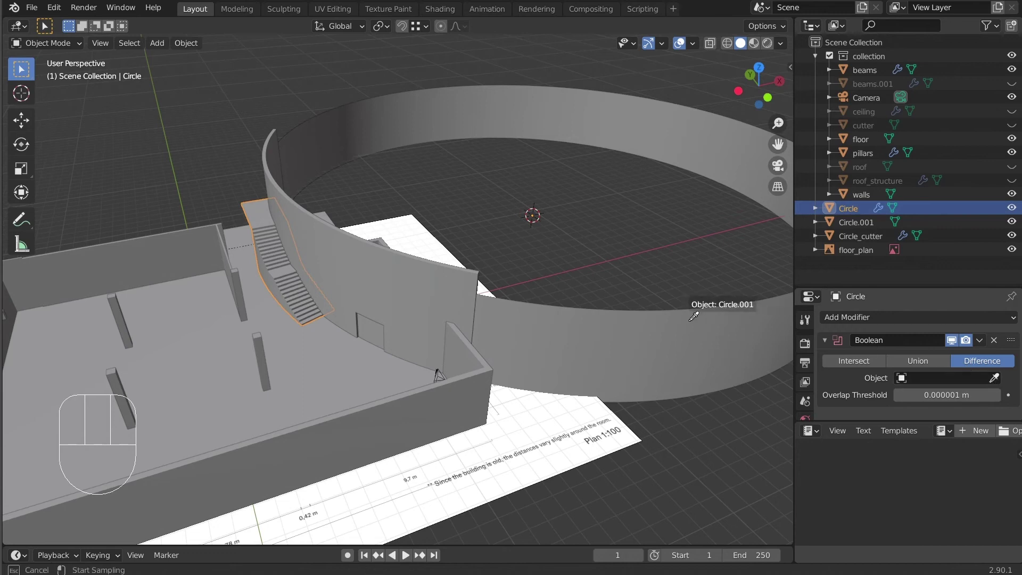
{"action": "left_click", "coordinate": [639, 323]}
{"action": "middle_click_drag", "start_coordinate": [388, 270], "coordinate": [453, 280], "text": "shift"}
{"action": "left_click", "coordinate": [979, 342]}
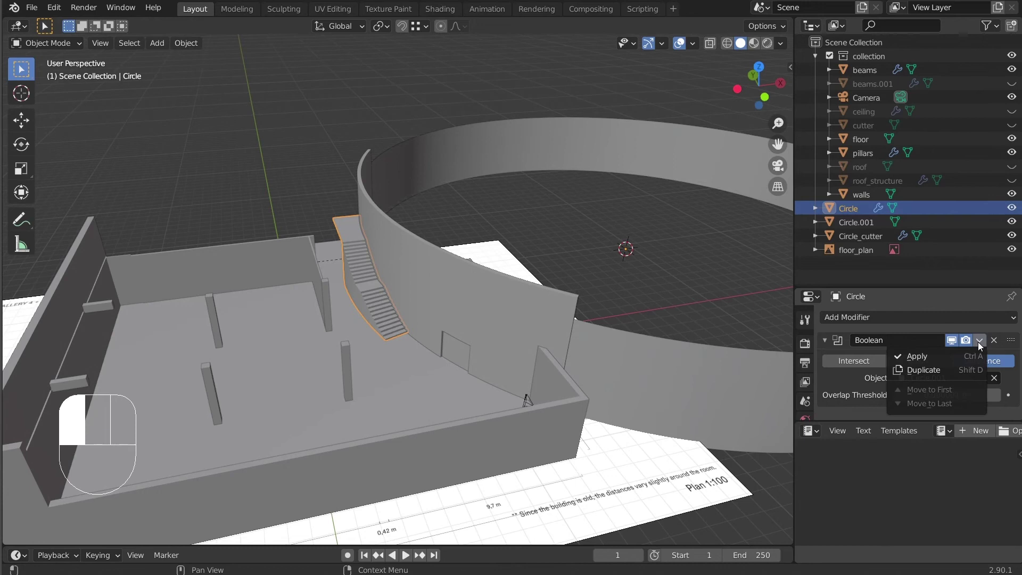
{"action": "left_click", "coordinate": [956, 352]}
Delete the Circle.001 cutter ring
{"action": "left_click", "coordinate": [718, 365]}
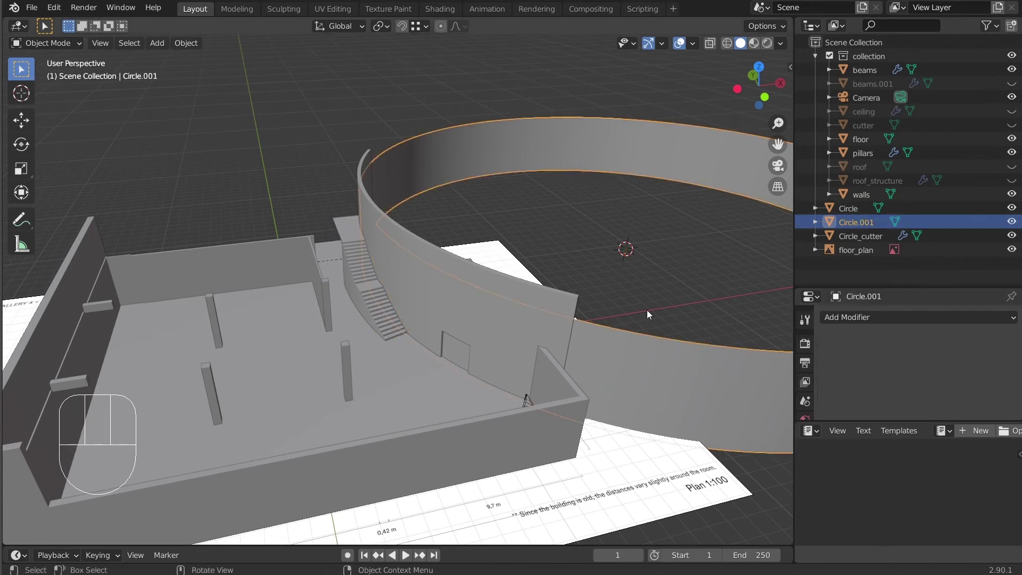
{"action": "key", "text": "x"}
{"action": "left_click", "coordinate": [684, 280]}
Inspect the trimmed staircase along the curved wall up close and through the camera
{"action": "middle_click_drag", "start_coordinate": [640, 260], "coordinate": [598, 287]}
{"action": "scroll", "coordinate": [553, 278], "scroll_direction": "up", "scroll_amount": 5}
{"action": "middle_click_drag", "start_coordinate": [537, 276], "coordinate": [445, 254]}
{"action": "scroll", "coordinate": [445, 253], "scroll_direction": "up", "scroll_amount": 3}
{"action": "middle_click_drag", "start_coordinate": [400, 281], "coordinate": [458, 228]}
{"action": "left_click", "coordinate": [365, 269]}
{"action": "key", "text": "KP_0"}
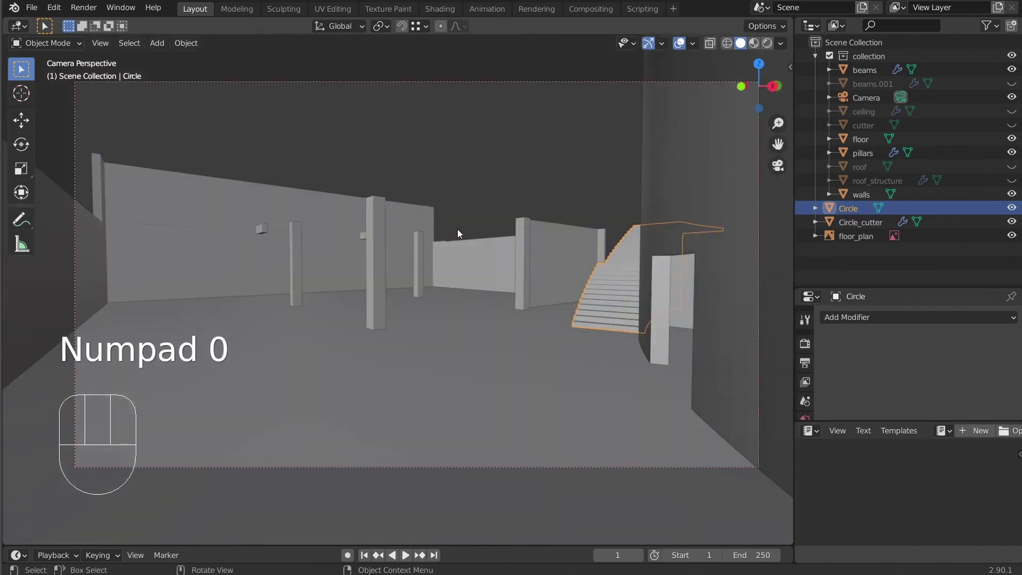
Unhide the beams.001, ceiling, roof and roof_structure objects, leaving the cutter hidden
{"action": "left_click", "coordinate": [1013, 84]}
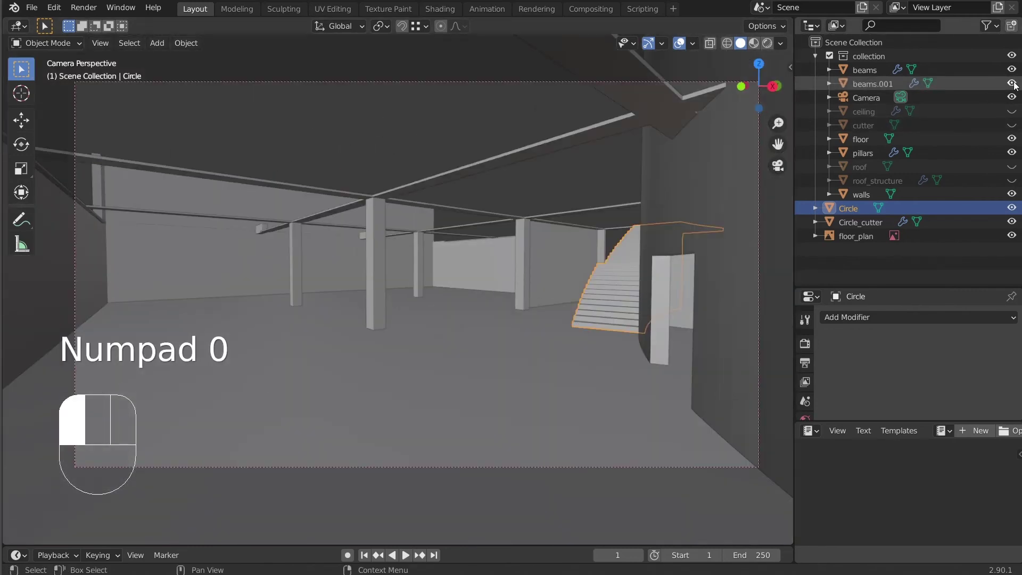
{"action": "left_click", "coordinate": [1012, 111]}
{"action": "left_click", "coordinate": [1013, 167]}
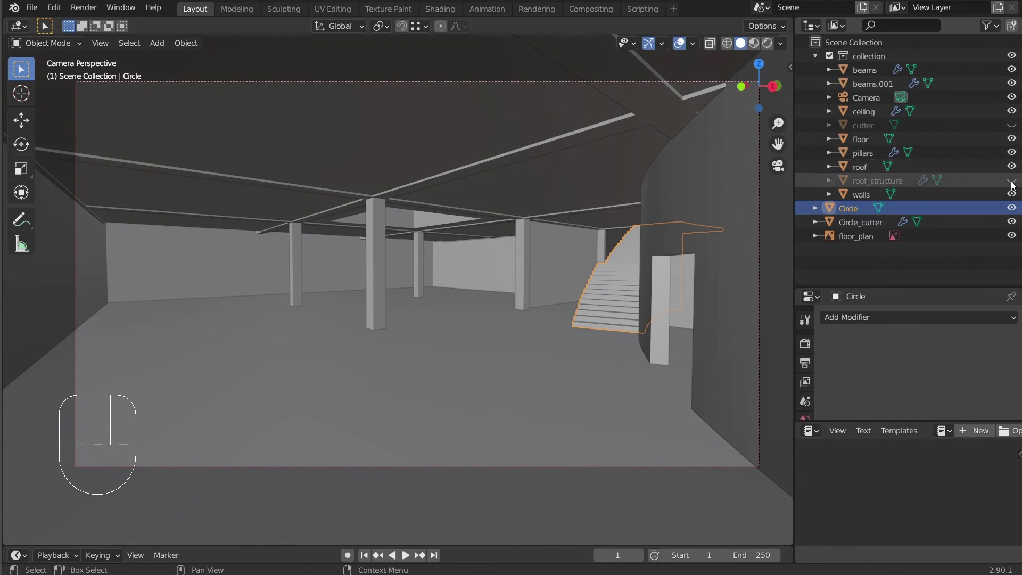
{"action": "left_click", "coordinate": [1012, 181]}
{"action": "left_click", "coordinate": [1012, 126]}
{"action": "left_click", "coordinate": [1012, 126]}
{"action": "left_click", "coordinate": [1012, 126]}
{"action": "left_click", "coordinate": [1012, 126]}
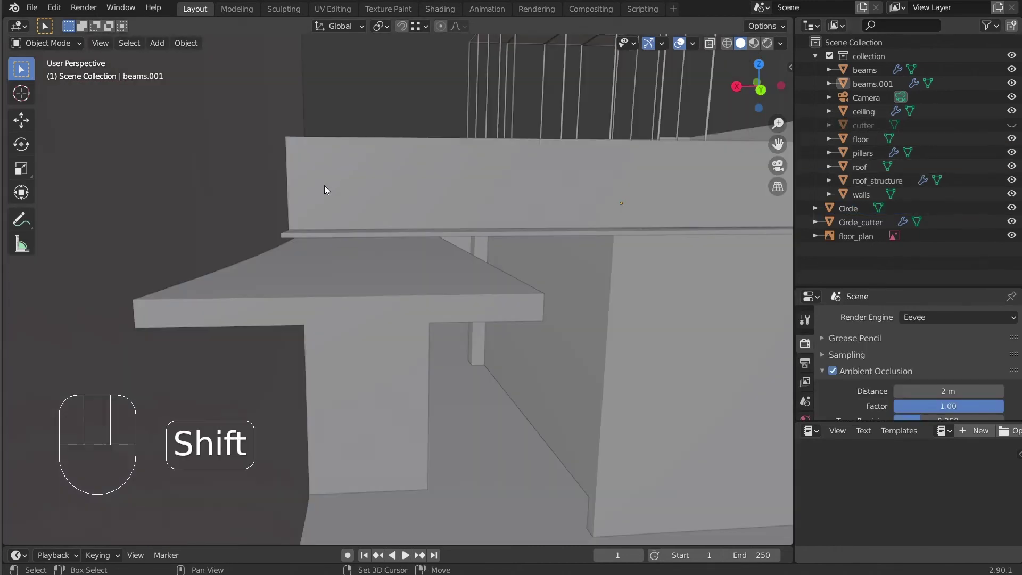
Inspect the ceiling around the staircase and curved wall from above and from inside the room
{"action": "middle_click_drag", "start_coordinate": [324, 185], "coordinate": [451, 252]}
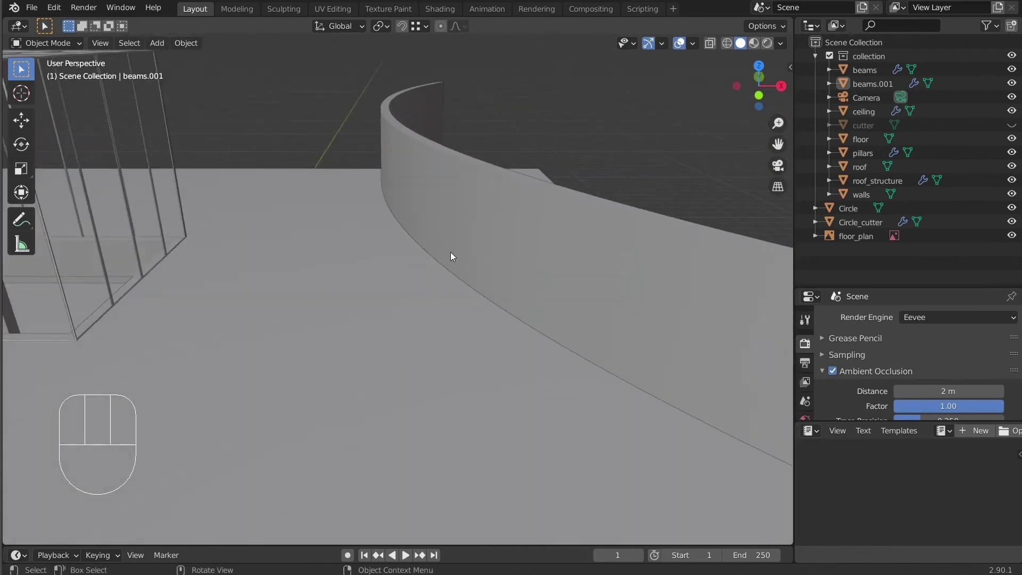
{"action": "middle_click_drag", "start_coordinate": [297, 254], "coordinate": [418, 268], "text": "shift"}
{"action": "left_click", "coordinate": [401, 182]}
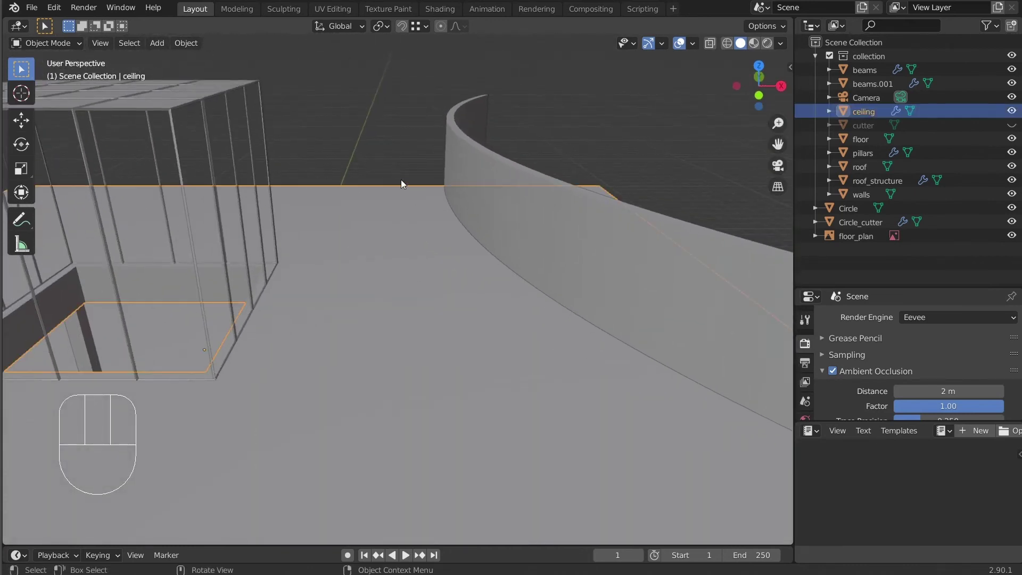
{"action": "middle_click_drag", "start_coordinate": [401, 194], "coordinate": [372, 130]}
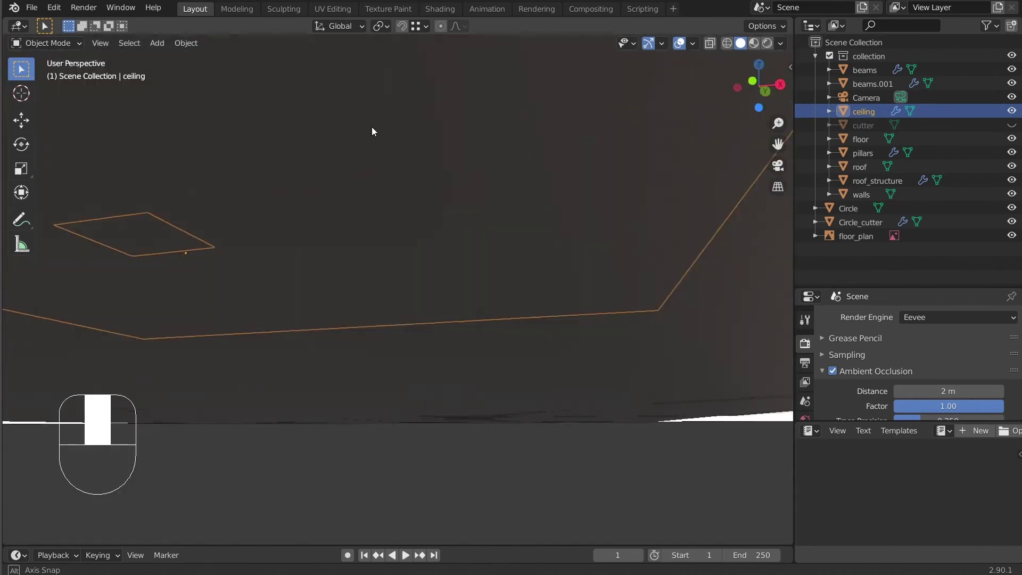
{"action": "middle_click_drag", "start_coordinate": [514, 292], "coordinate": [499, 267], "text": "shift"}
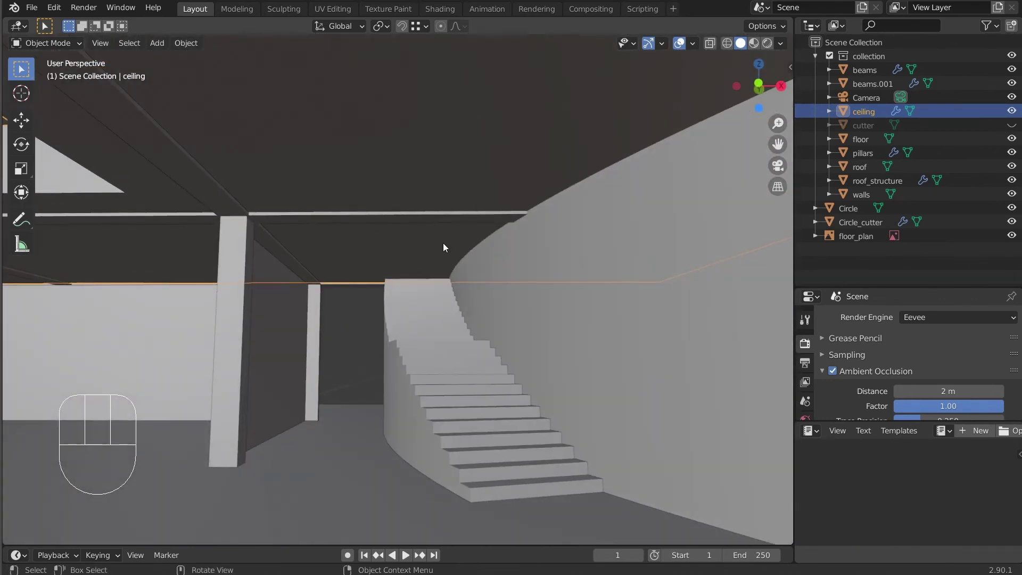
{"action": "middle_click_drag", "start_coordinate": [443, 243], "coordinate": [424, 267]}
{"action": "key", "text": "KP_7"}
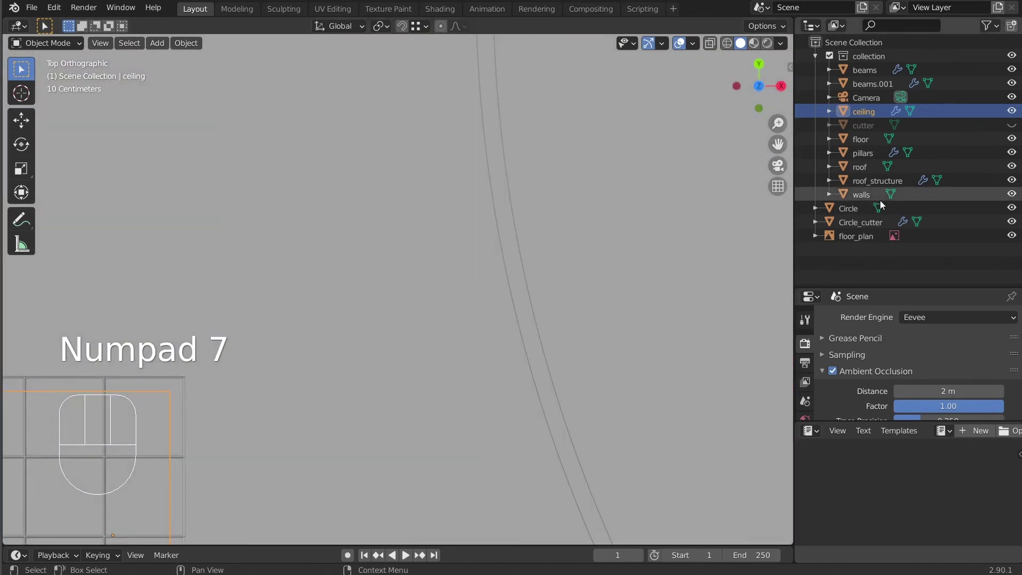
Rename the staircase object Circle as stairs and the Circle_cutter object as curved_wall
{"action": "left_click", "coordinate": [853, 212]}
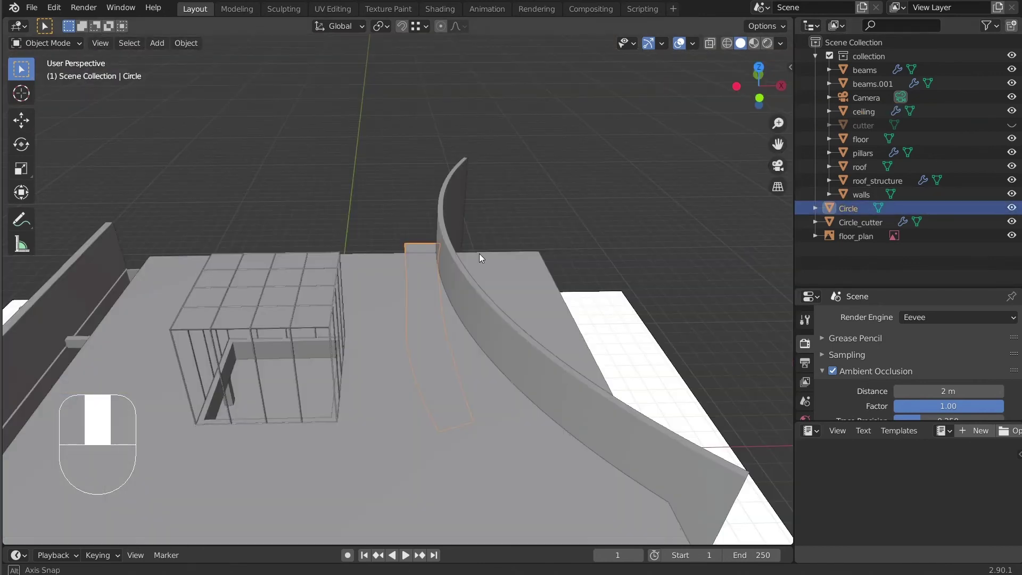
{"action": "middle_click_drag", "start_coordinate": [479, 253], "coordinate": [535, 286]}
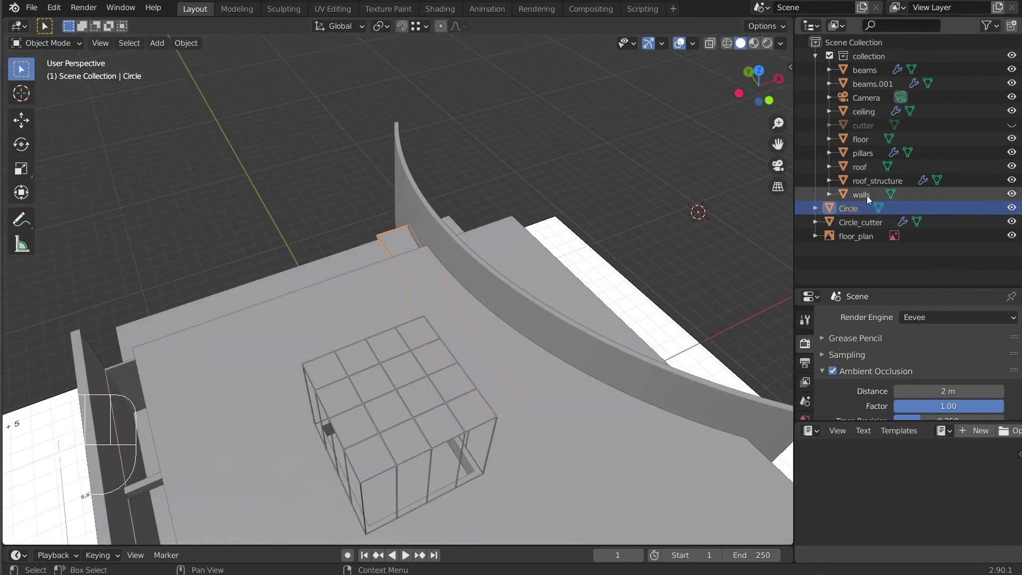
{"action": "double_click", "coordinate": [848, 206]}
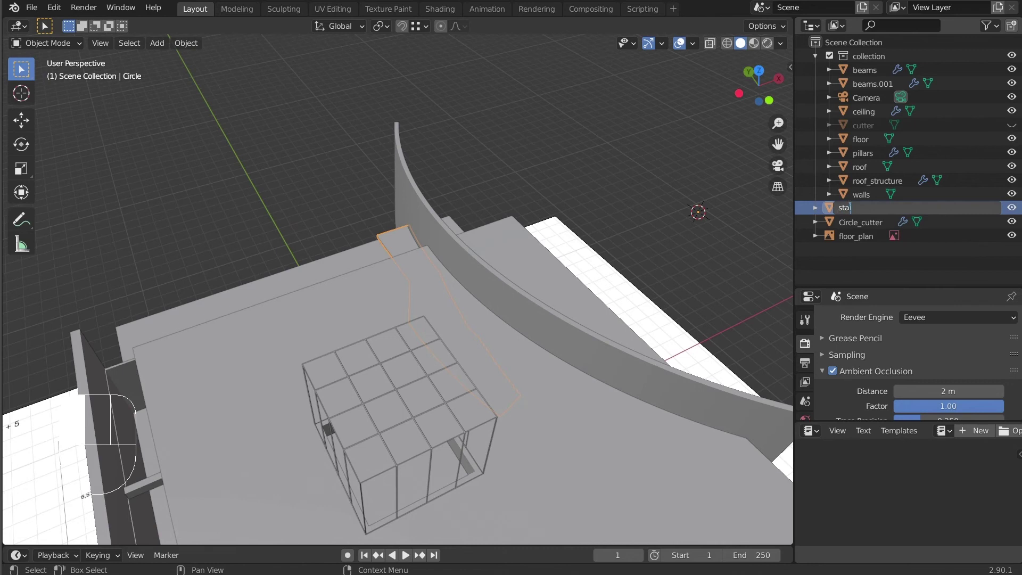
{"action": "key", "text": "Return"}
{"action": "double_click", "coordinate": [850, 207]}
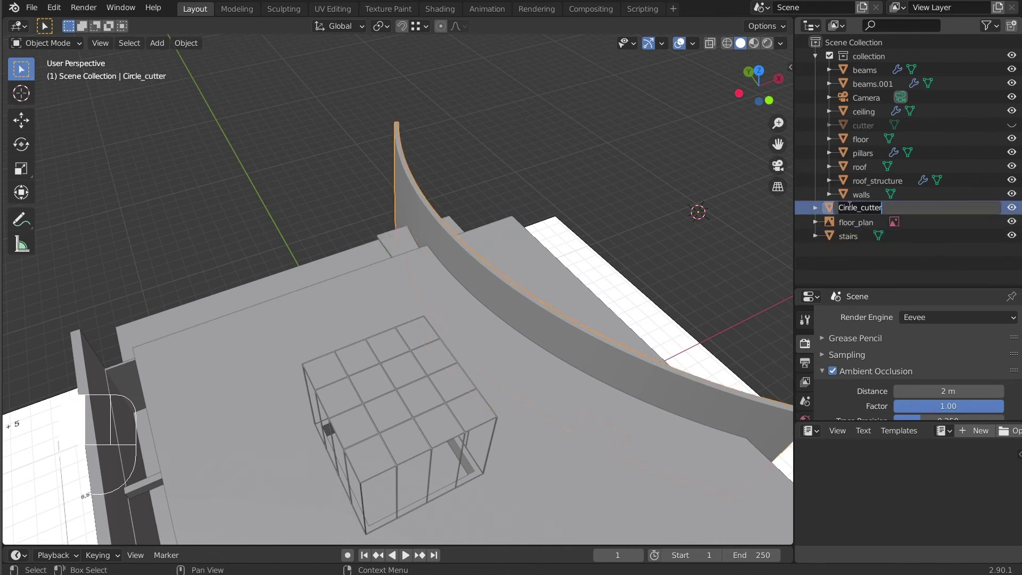
{"action": "type", "text": "curved_"}
{"action": "key", "text": "Return"}
Move the curved_wall and stairs objects into the collection, keeping floor_plan outside it
{"action": "left_click", "coordinate": [851, 222], "text": "shift"}
{"action": "left_click_drag", "start_coordinate": [851, 221], "coordinate": [864, 59]}
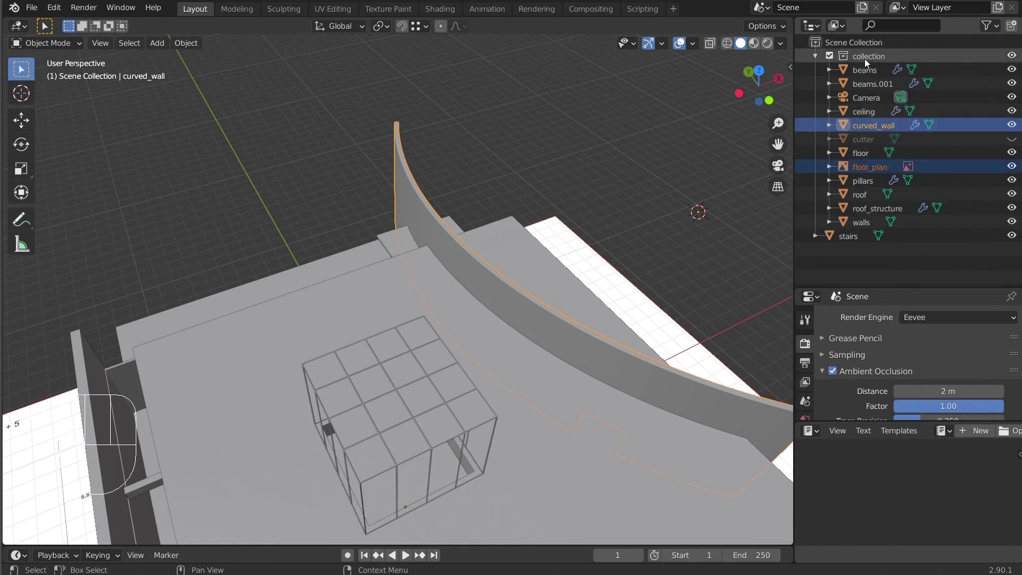
{"action": "left_click", "coordinate": [865, 112]}
{"action": "left_click_drag", "start_coordinate": [844, 235], "coordinate": [888, 94]}
{"action": "left_click", "coordinate": [870, 165]}
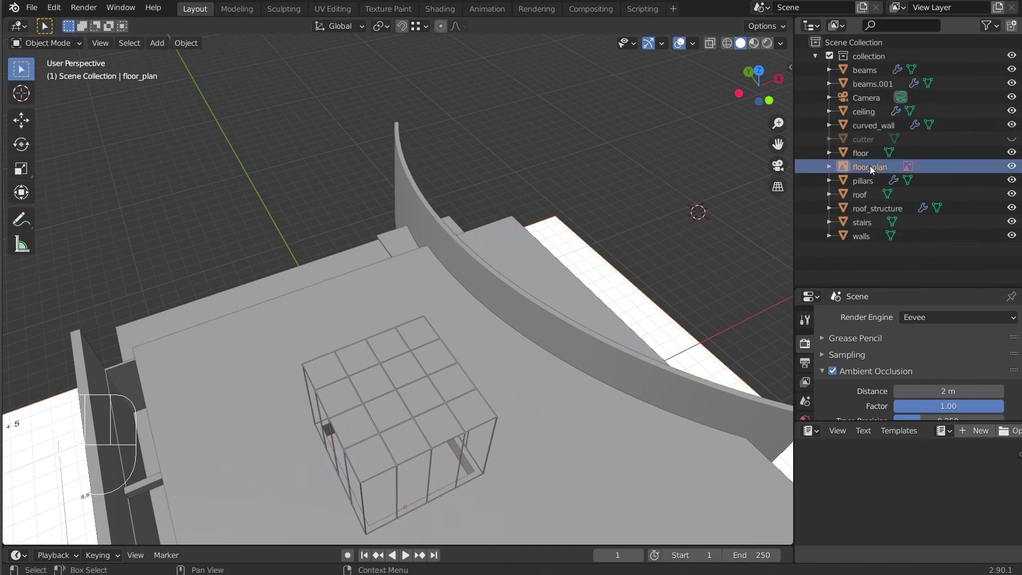
{"action": "left_click_drag", "start_coordinate": [861, 168], "coordinate": [857, 260]}
{"action": "left_click", "coordinate": [849, 263]}
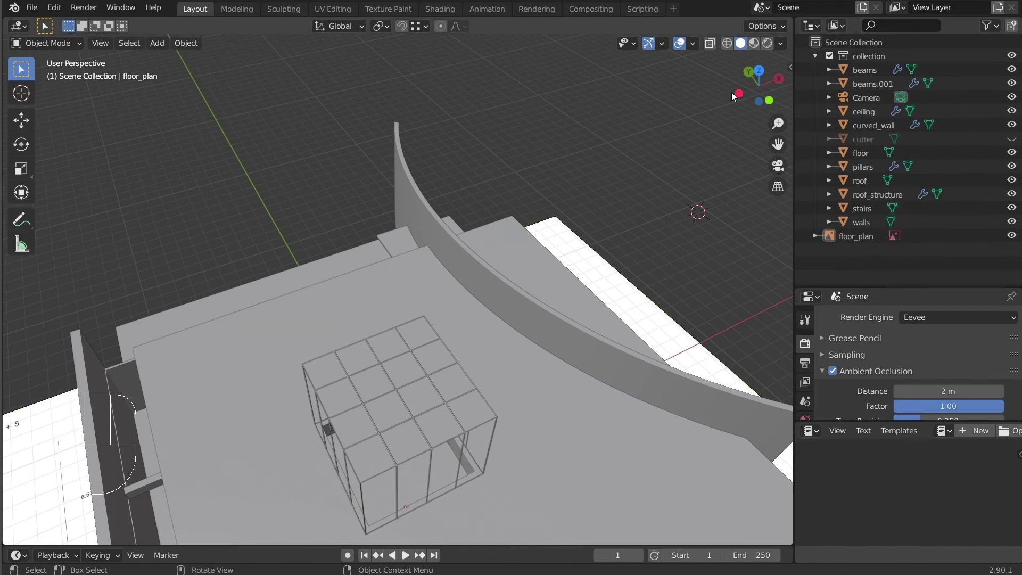
Exclude the building collection from the view layer and examine the floor plan's curved stair area from the top
{"action": "key", "text": "KP_7"}
{"action": "left_click", "coordinate": [830, 56]}
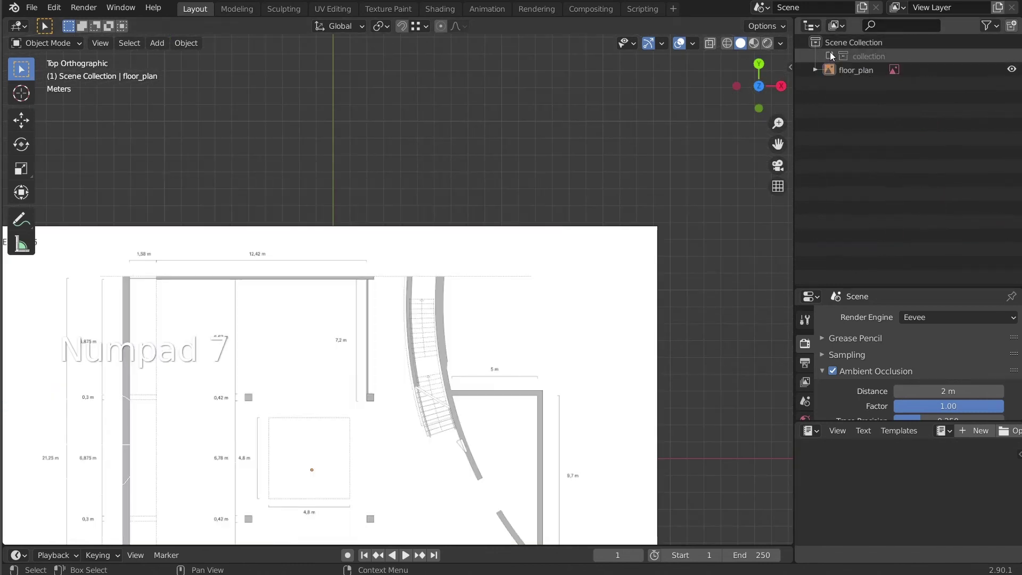
{"action": "scroll", "coordinate": [436, 320], "scroll_direction": "up", "scroll_amount": 3}
{"action": "scroll", "coordinate": [440, 290], "scroll_direction": "up", "scroll_amount": 4}
{"action": "scroll", "coordinate": [437, 277], "scroll_direction": "up", "scroll_amount": 4, "text": "shift"}
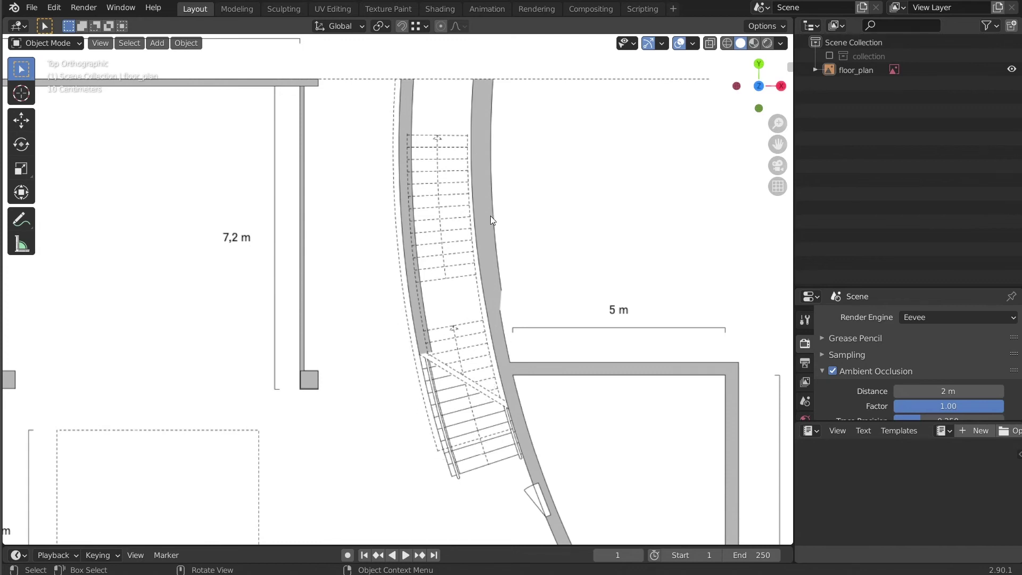
{"action": "middle_click_drag", "start_coordinate": [490, 216], "coordinate": [516, 216], "text": "shift"}
{"action": "scroll", "coordinate": [514, 338], "scroll_direction": "down", "scroll_amount": 1}
{"action": "middle_click_drag", "start_coordinate": [514, 339], "coordinate": [425, 342], "text": "shift"}
{"action": "scroll", "coordinate": [452, 349], "scroll_direction": "down", "scroll_amount": 2}
{"action": "scroll", "coordinate": [448, 351], "scroll_direction": "down", "scroll_amount": 2}
{"action": "scroll", "coordinate": [450, 337], "scroll_direction": "down", "scroll_amount": 1}
{"action": "middle_click_drag", "start_coordinate": [525, 258], "coordinate": [468, 266], "text": "shift"}
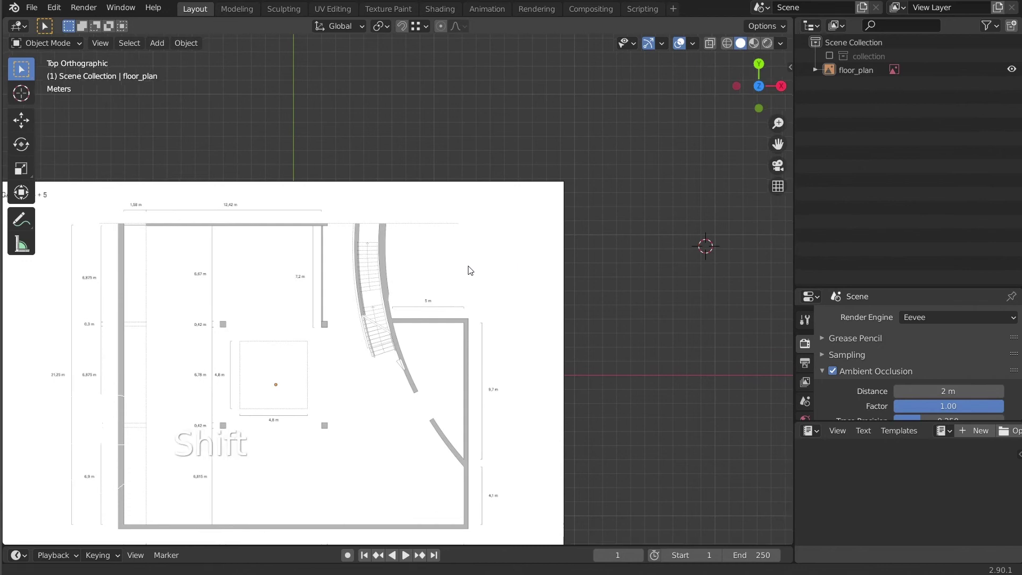
{"action": "scroll", "coordinate": [470, 270], "scroll_direction": "up", "scroll_amount": 2}
{"action": "scroll", "coordinate": [552, 269], "scroll_direction": "down", "scroll_amount": 2}
Add a 500-vertex mesh circle with a 25.5 m radius and scale it to about 0.903 to follow the curved wall
{"action": "key", "text": "shift+a"}
{"action": "mouse_move", "coordinate": [555, 265]}
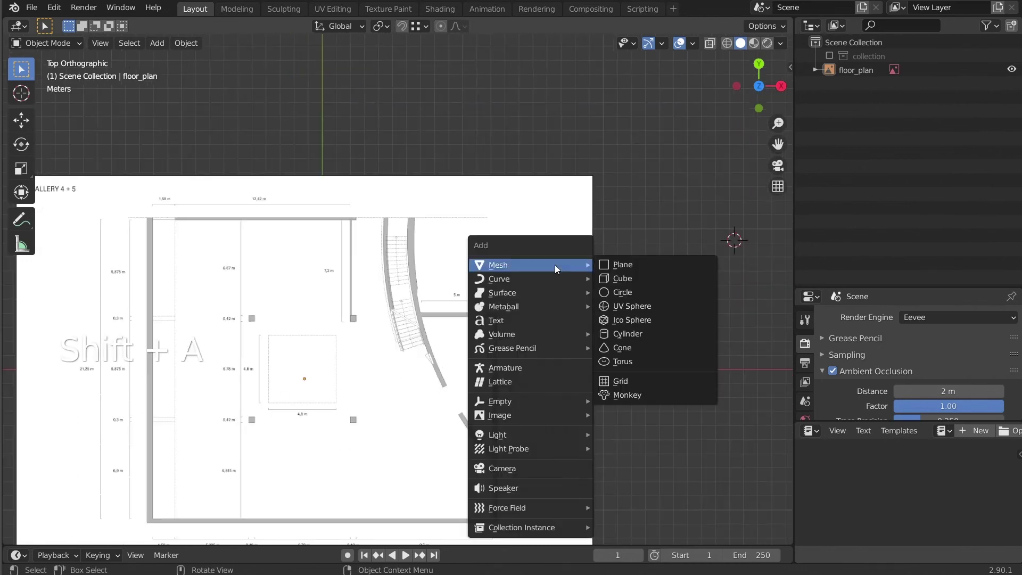
{"action": "left_click", "coordinate": [623, 291]}
{"action": "scroll", "coordinate": [478, 276], "scroll_direction": "up", "scroll_amount": 5}
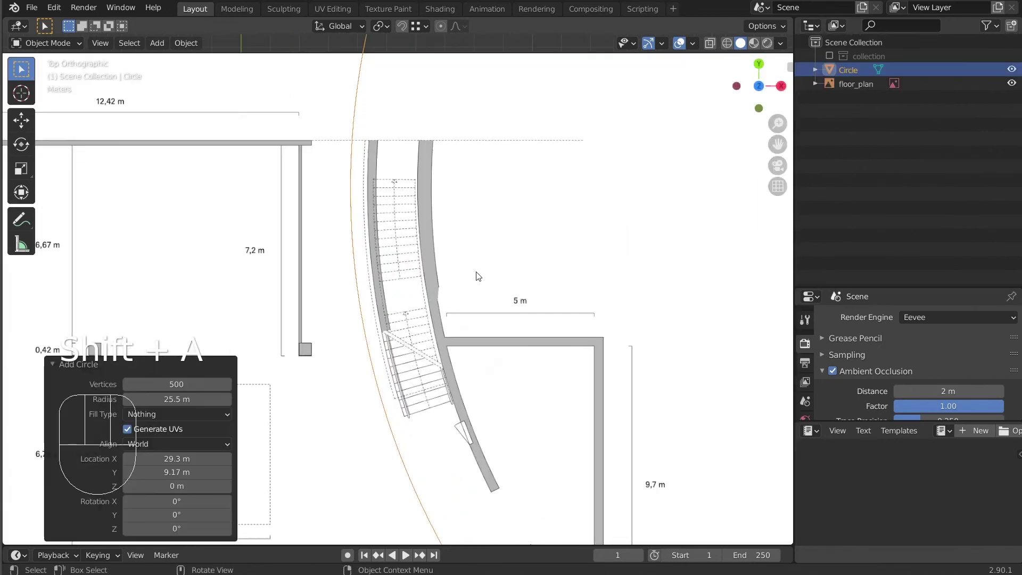
{"action": "scroll", "coordinate": [478, 276], "scroll_direction": "up", "scroll_amount": 1}
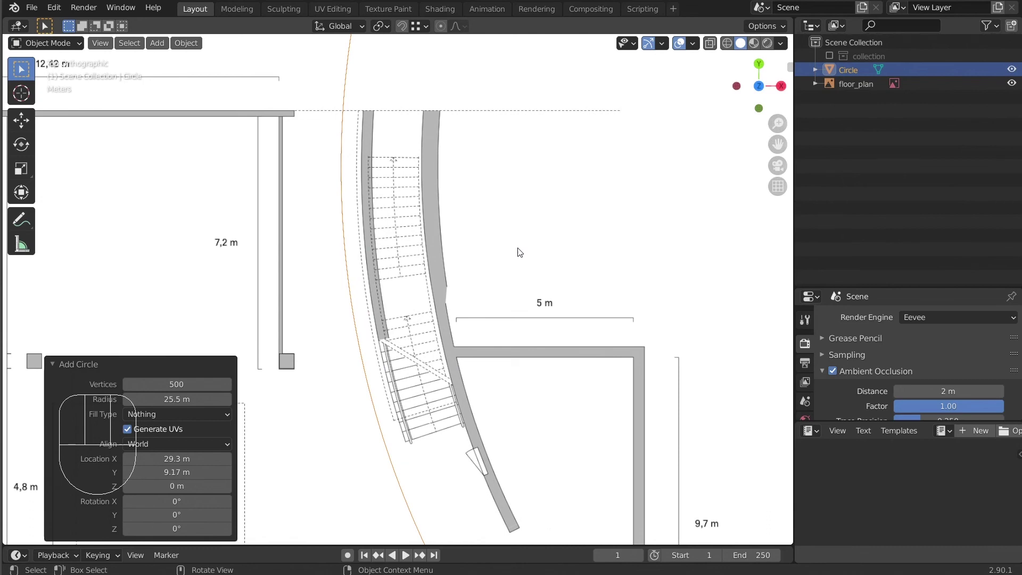
{"action": "key", "text": "s"}
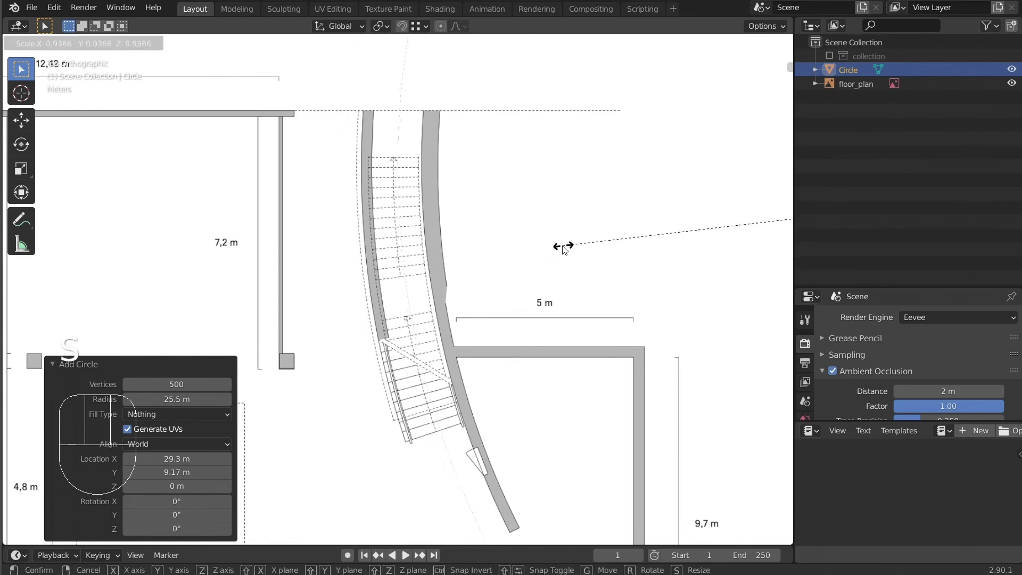
{"action": "left_click", "coordinate": [590, 249]}
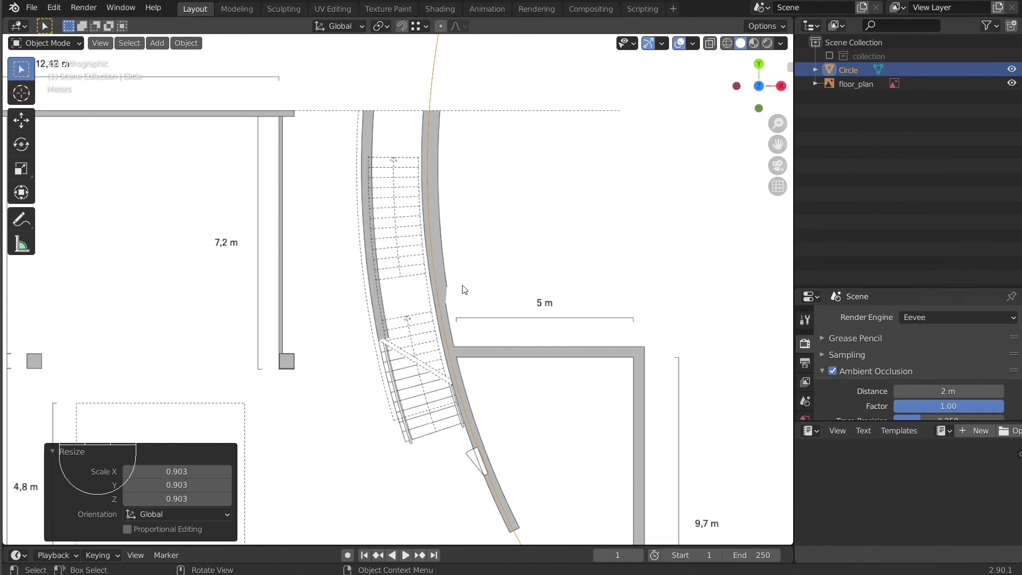
In Edit Mode, extrude the circle outward at a scale of about 1.088 to the dashed line beyond the stairs
{"action": "scroll", "coordinate": [495, 302], "scroll_direction": "down", "scroll_amount": 5}
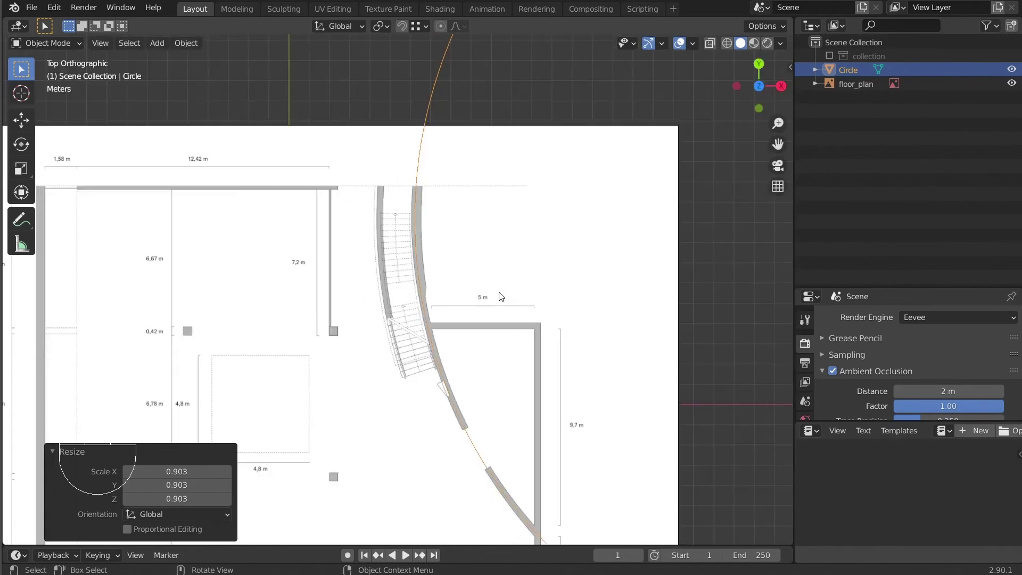
{"action": "key", "text": "Tab"}
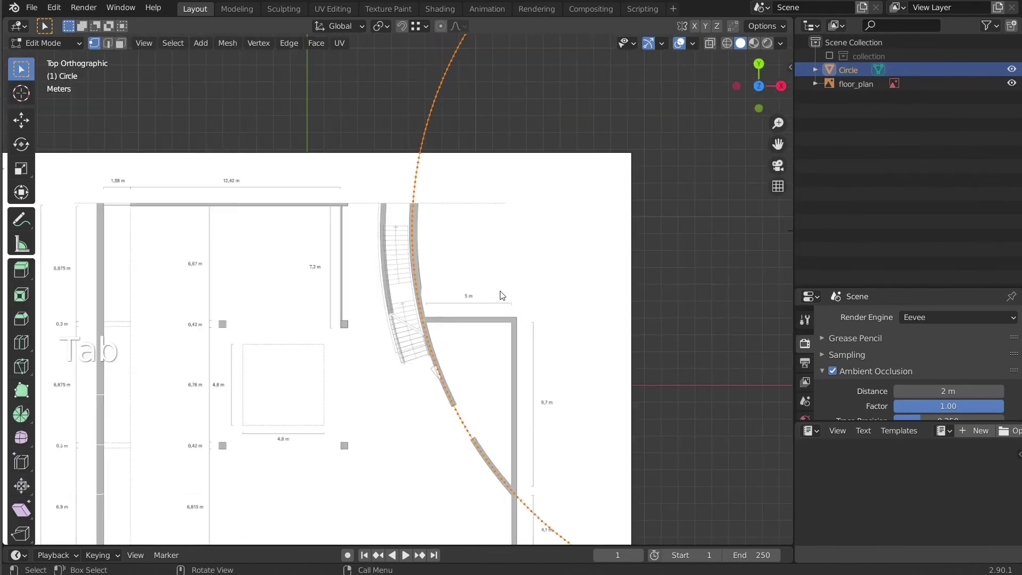
{"action": "scroll", "coordinate": [502, 295], "scroll_direction": "up", "scroll_amount": 4}
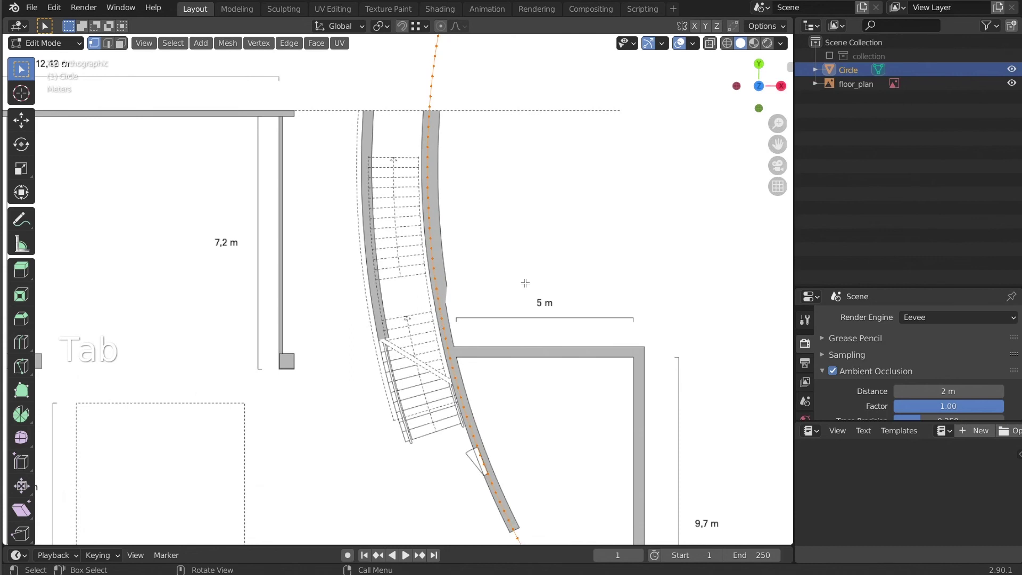
{"action": "key", "text": "e"}
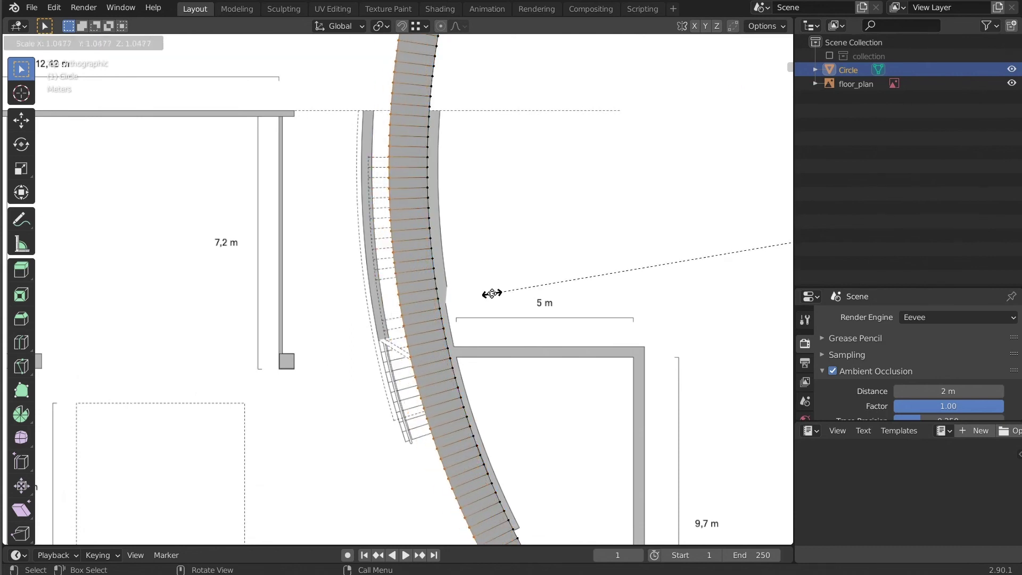
{"action": "left_click", "coordinate": [464, 302]}
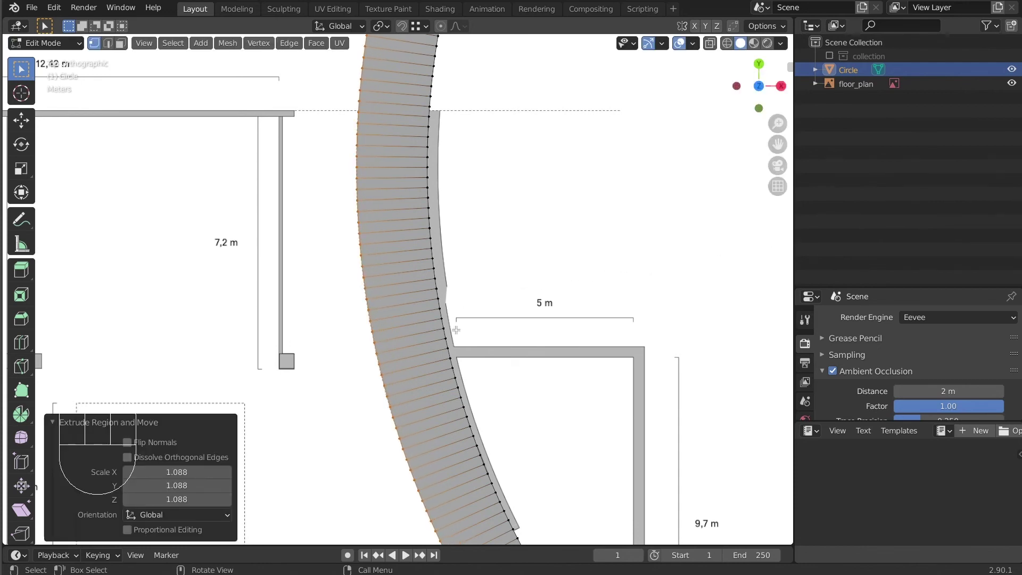
With X-ray on, edge-slide the strip's cross edge near the foot of the stairs by a factor of about 0.279 onto the dashed line
{"action": "left_click", "coordinate": [710, 44]}
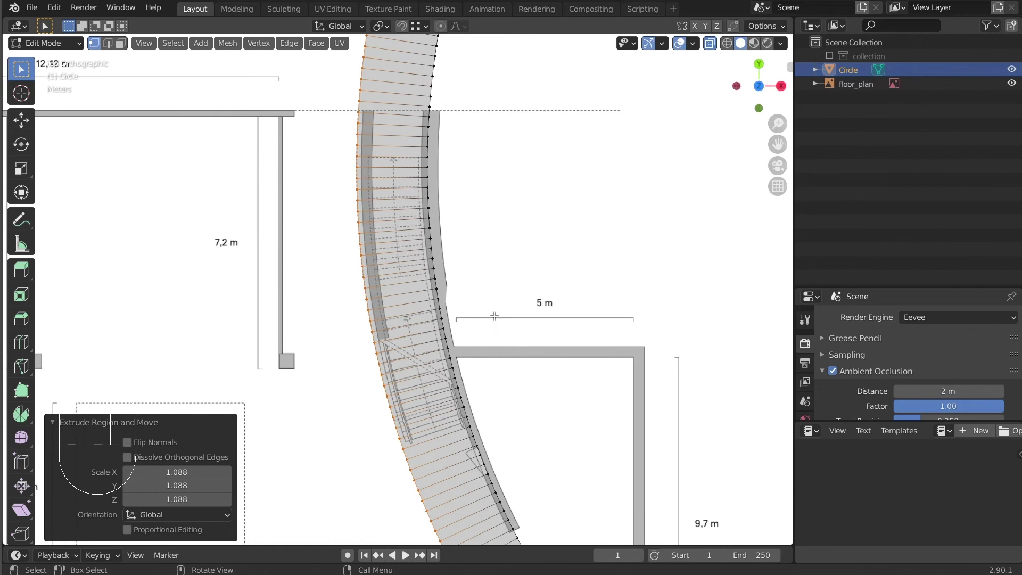
{"action": "middle_click_drag", "start_coordinate": [524, 359], "coordinate": [373, 367], "text": "shift"}
{"action": "scroll", "coordinate": [550, 175], "scroll_direction": "up", "scroll_amount": 6}
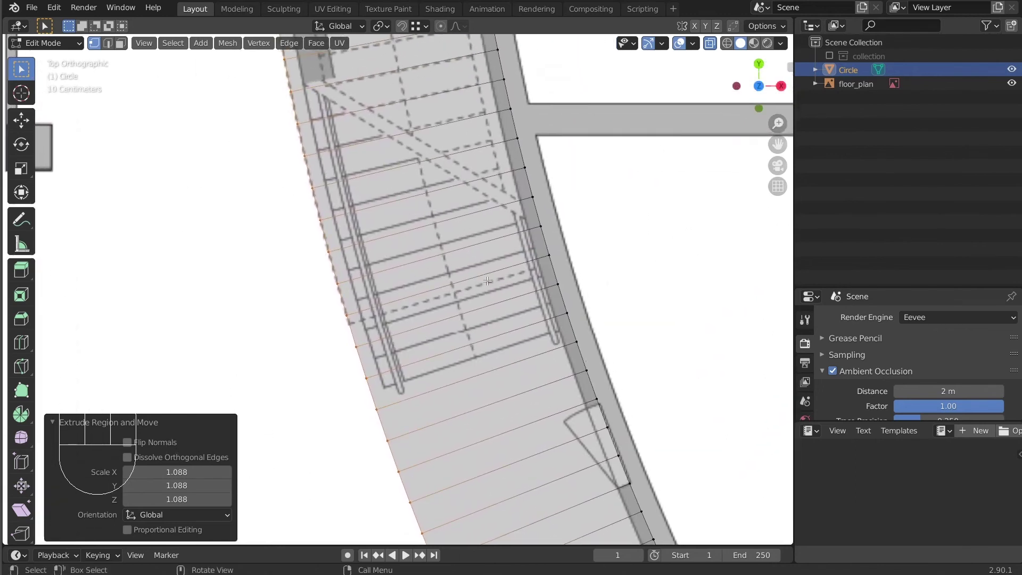
{"action": "scroll", "coordinate": [180, 76], "scroll_direction": "up", "scroll_amount": 2}
{"action": "left_click", "coordinate": [107, 44]}
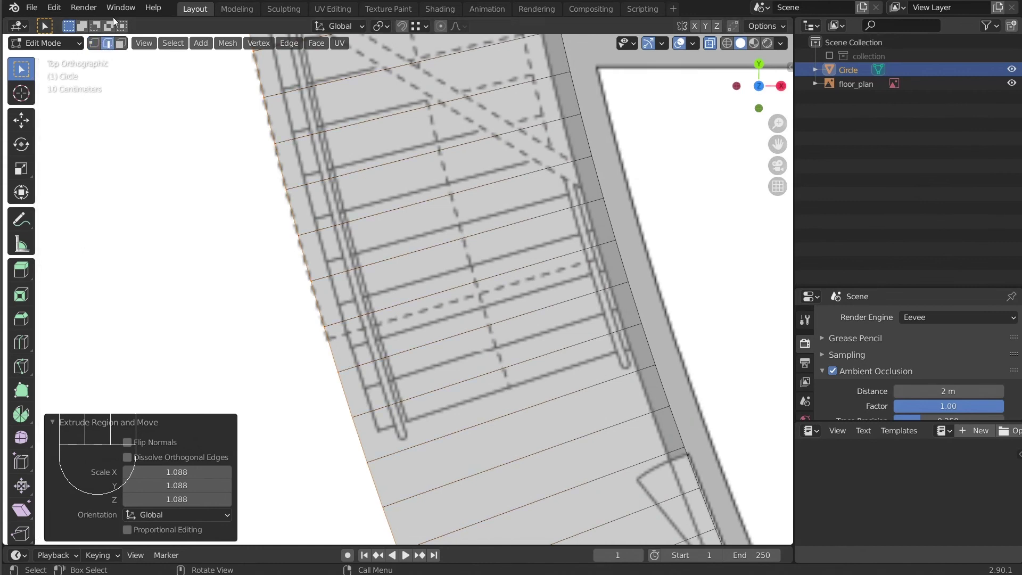
{"action": "left_click", "coordinate": [464, 287]}
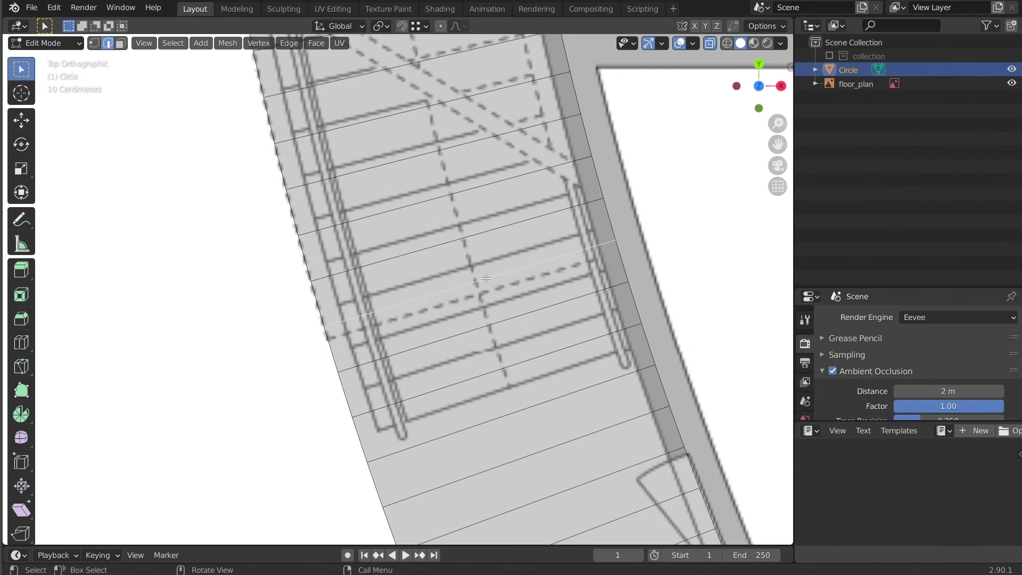
{"action": "key", "text": "g"}
{"action": "key", "text": "g"}
{"action": "left_click", "coordinate": [488, 290]}
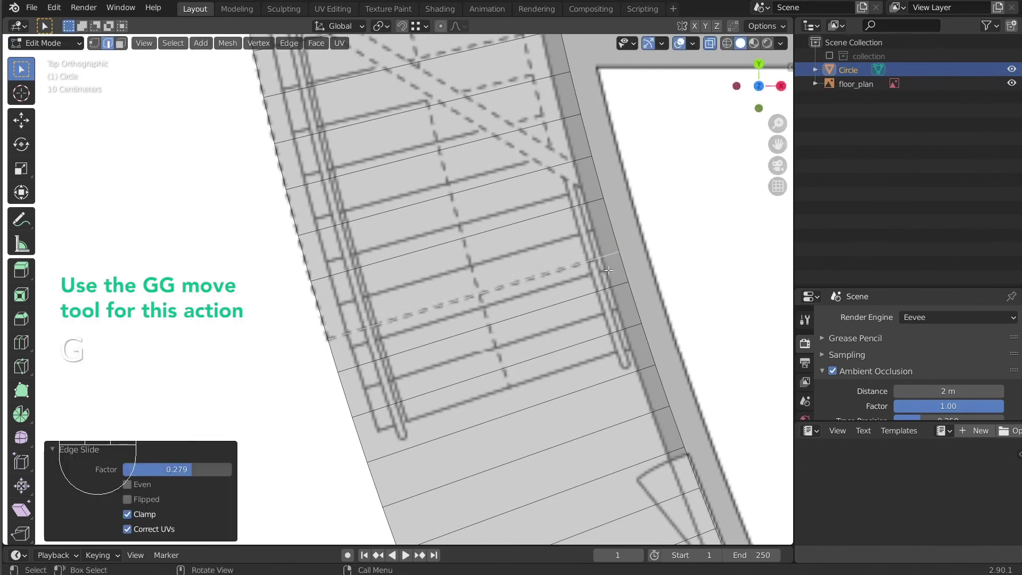
Delete the vertices of the cross edge just below the dashed line to cut the ring at the foot of the stairs
{"action": "scroll", "coordinate": [483, 291], "scroll_direction": "down", "scroll_amount": 2}
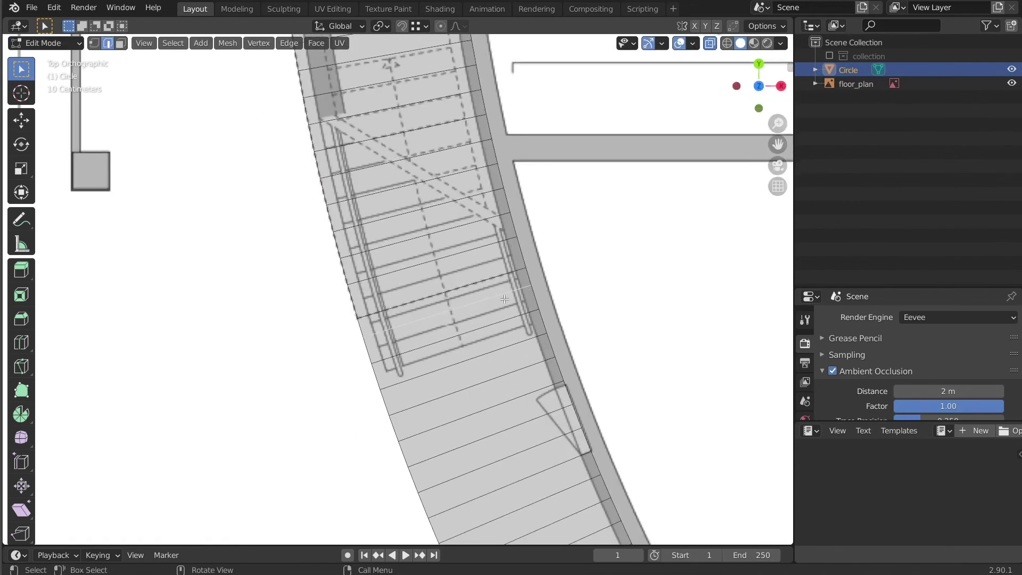
{"action": "scroll", "coordinate": [504, 299], "scroll_direction": "up", "scroll_amount": 2}
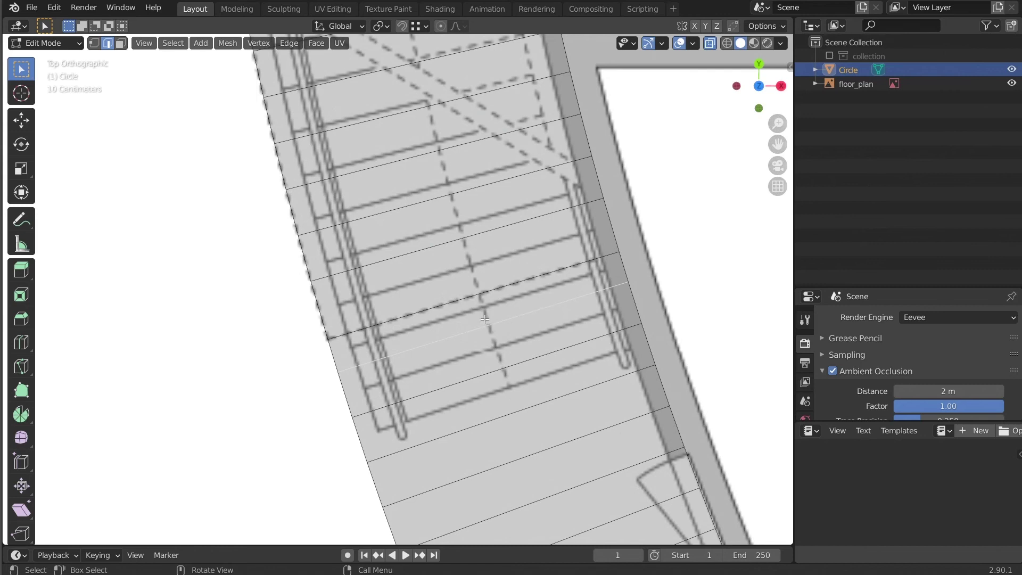
{"action": "key", "text": "x"}
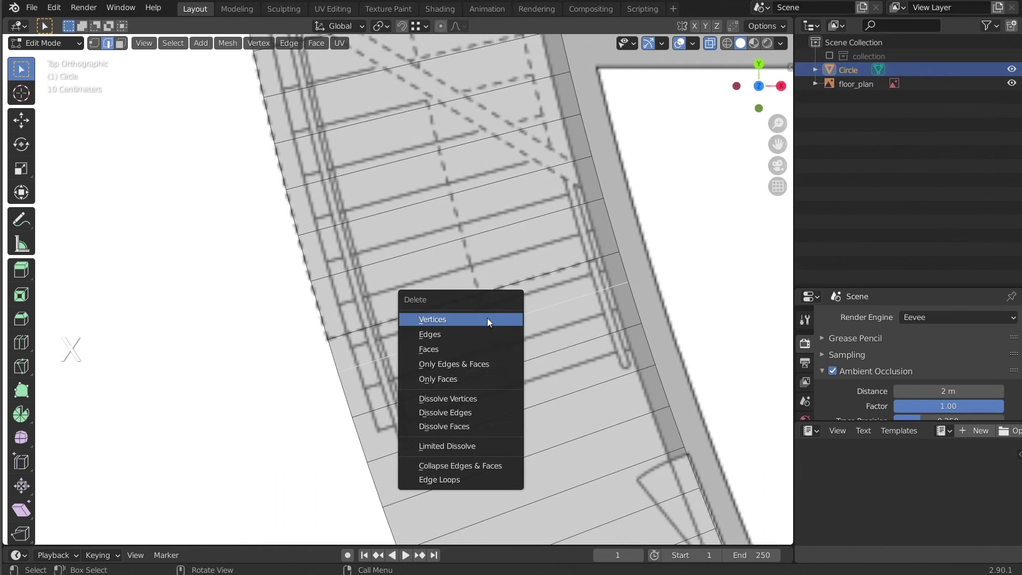
{"action": "left_click", "coordinate": [487, 317]}
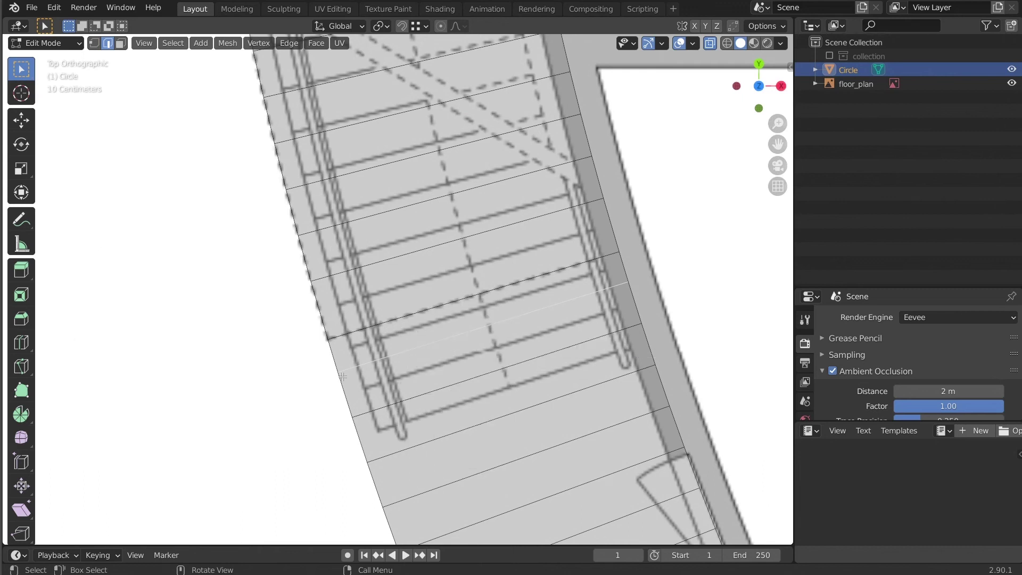
{"action": "key", "text": "x"}
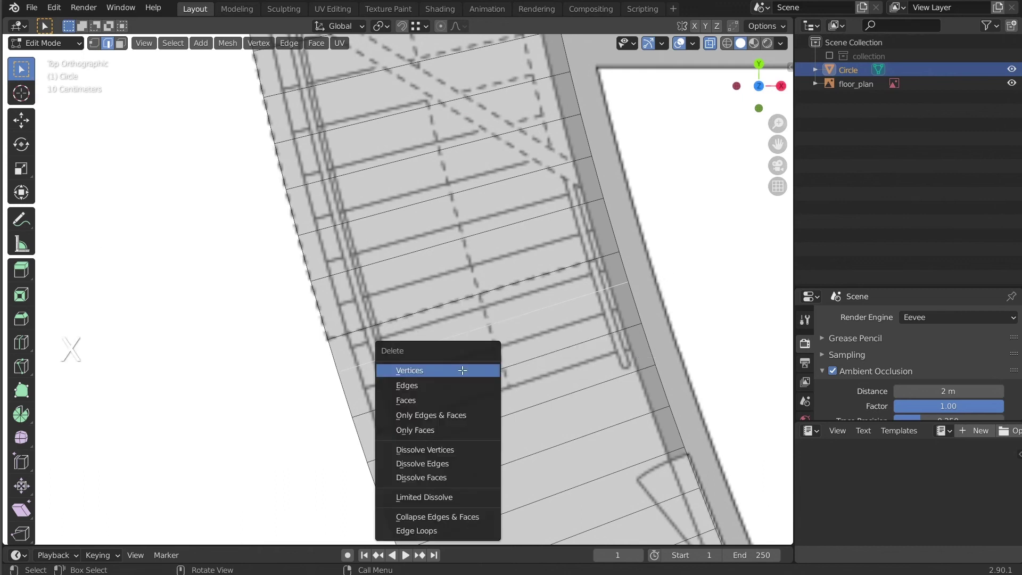
{"action": "left_click", "coordinate": [463, 370]}
Delete the vertices of the ring's cross edge at the upper end of the stairs to cut the ring there
{"action": "scroll", "coordinate": [463, 369], "scroll_direction": "down", "scroll_amount": 4}
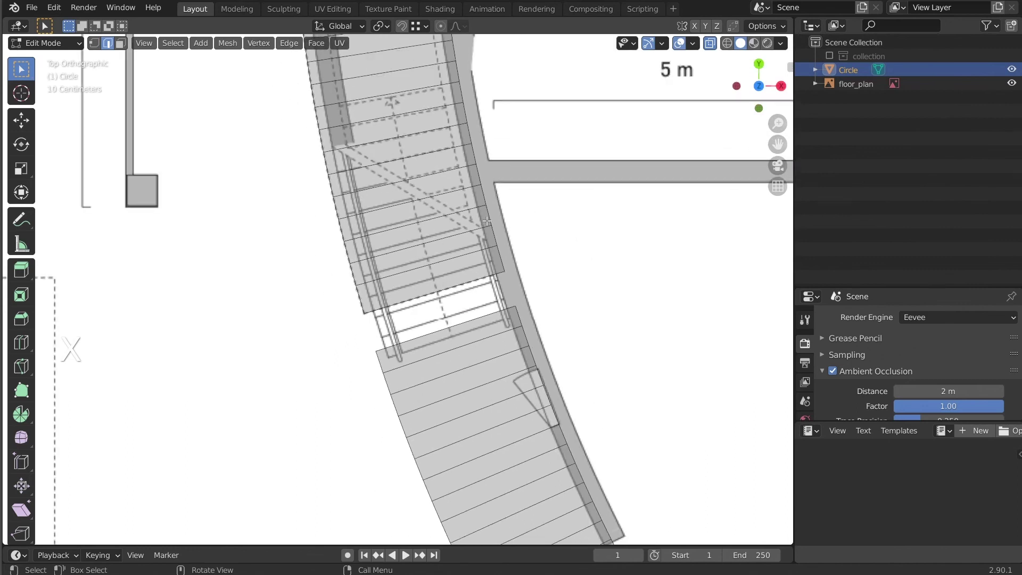
{"action": "scroll", "coordinate": [487, 220], "scroll_direction": "down", "scroll_amount": 4}
{"action": "middle_click_drag", "start_coordinate": [465, 192], "coordinate": [508, 438], "text": "shift"}
{"action": "scroll", "coordinate": [471, 310], "scroll_direction": "up", "scroll_amount": 4}
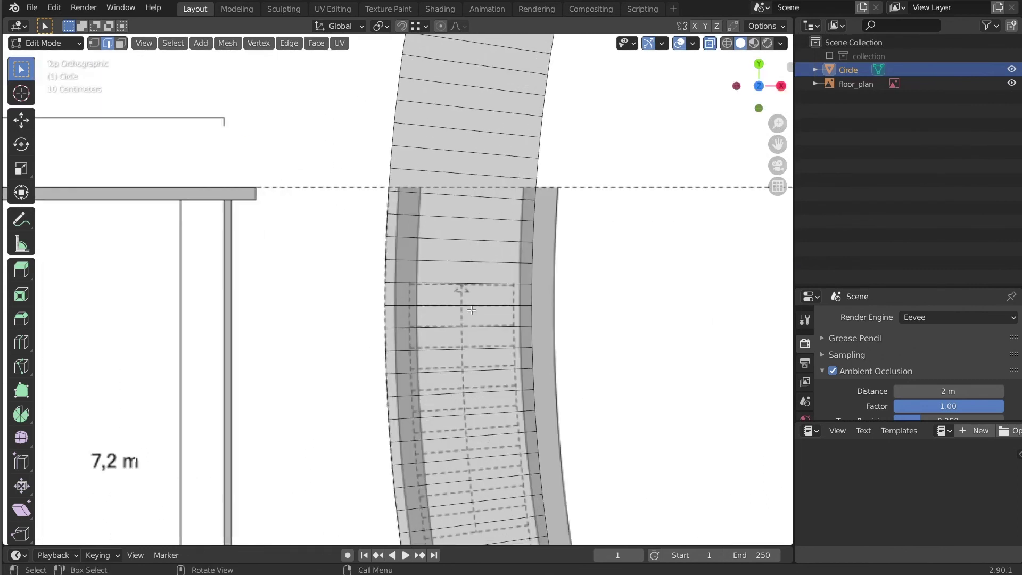
{"action": "left_click", "coordinate": [462, 289]}
{"action": "scroll", "coordinate": [490, 278], "scroll_direction": "up", "scroll_amount": 4}
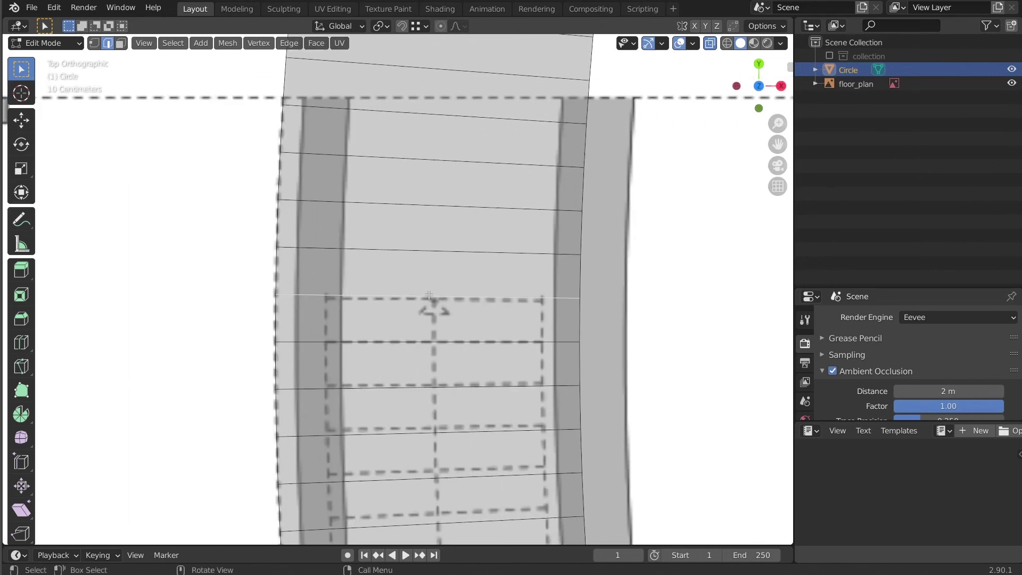
{"action": "key", "text": "x"}
{"action": "left_click", "coordinate": [496, 287]}
Select the rest of the ring as linked geometry and delete its vertices, keeping only the curved strip over the stairs
{"action": "scroll", "coordinate": [495, 286], "scroll_direction": "down", "scroll_amount": 12}
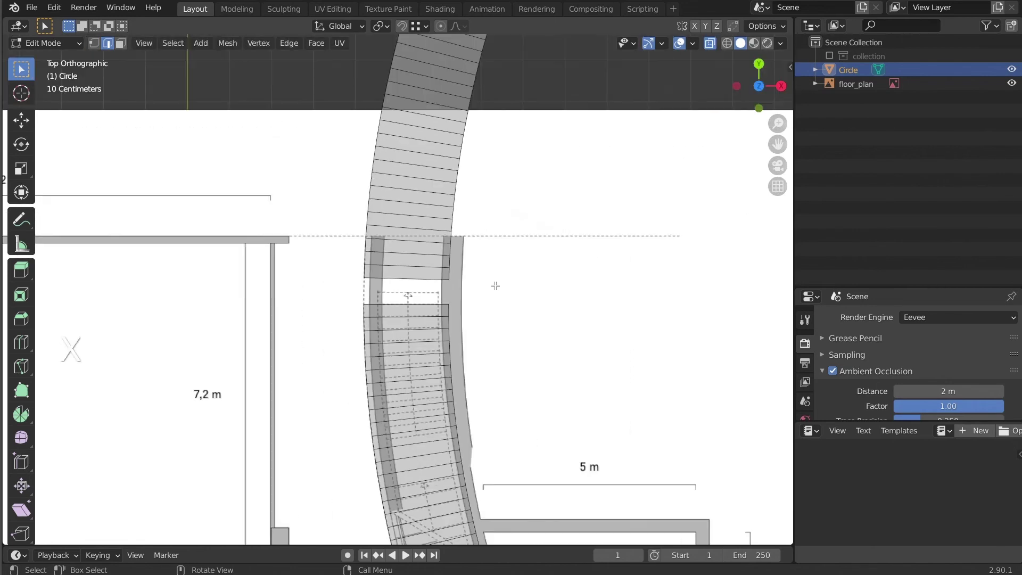
{"action": "scroll", "coordinate": [496, 284], "scroll_direction": "up", "scroll_amount": 2}
{"action": "scroll", "coordinate": [394, 301], "scroll_direction": "down", "scroll_amount": 4}
{"action": "middle_click_drag", "start_coordinate": [473, 284], "coordinate": [392, 295], "text": "shift"}
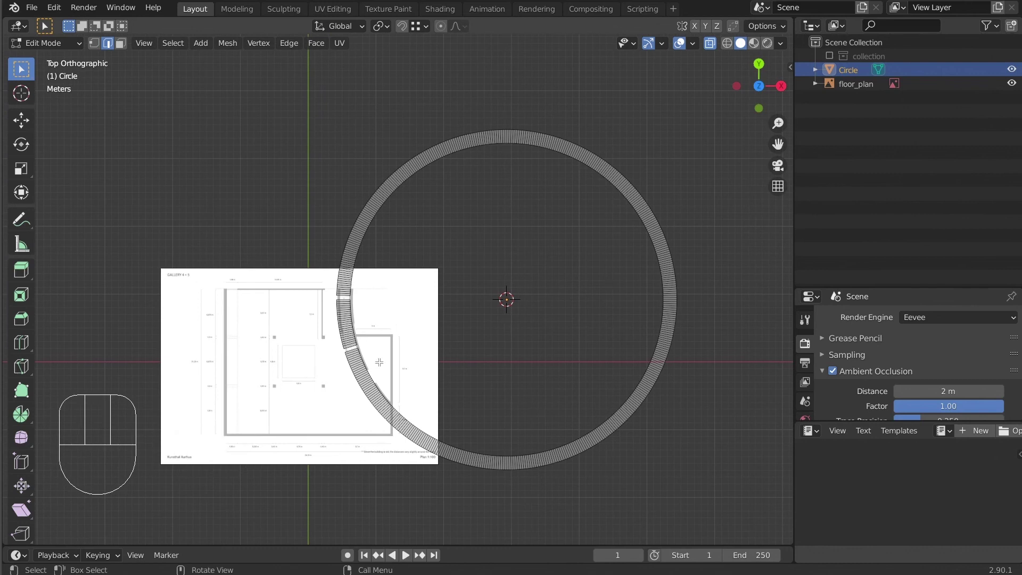
{"action": "scroll", "coordinate": [363, 311], "scroll_direction": "up", "scroll_amount": 3}
{"action": "scroll", "coordinate": [363, 311], "scroll_direction": "down", "scroll_amount": 2}
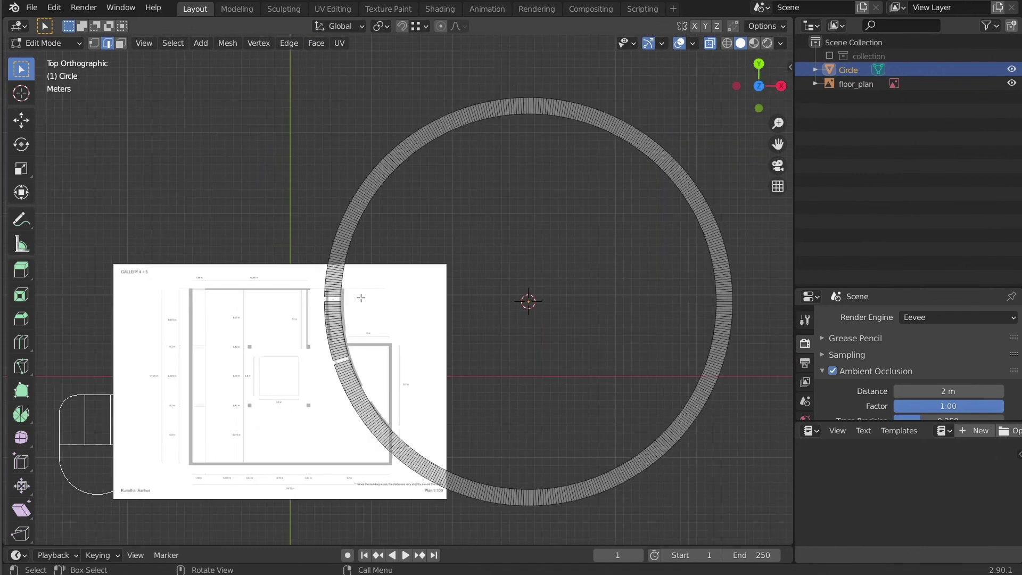
{"action": "key", "text": "l"}
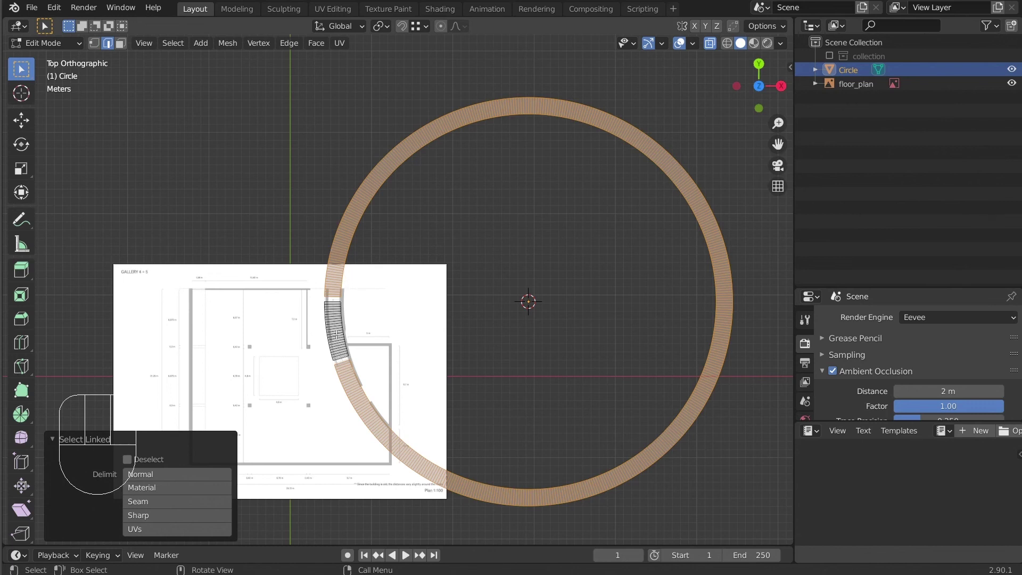
{"action": "key", "text": "x"}
{"action": "left_click", "coordinate": [345, 271]}
{"action": "scroll", "coordinate": [404, 298], "scroll_direction": "up", "scroll_amount": 6}
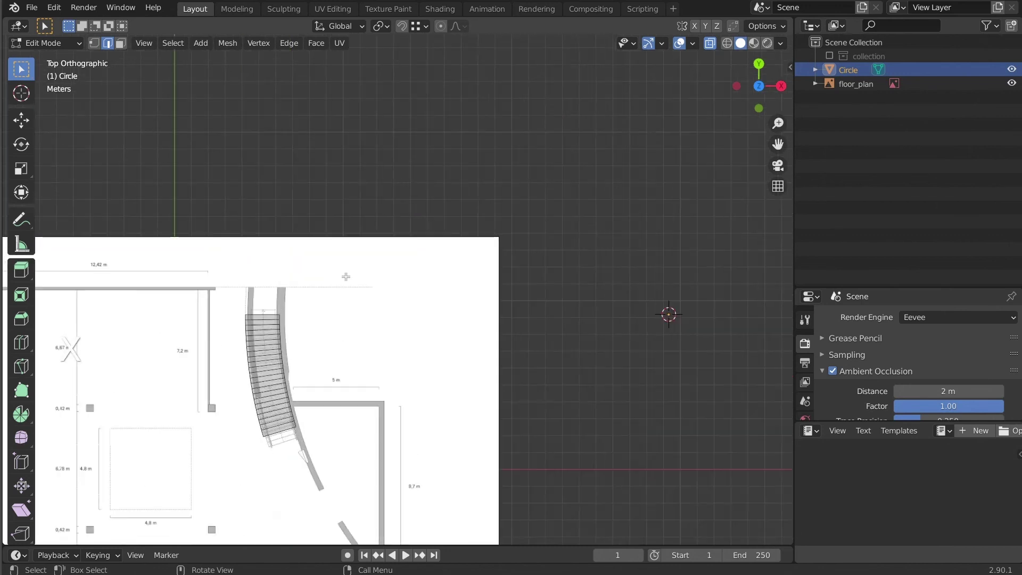
Extrude the strip's end edge at the upper end of the stairs about 5.66 m along Y, past the plan's dashed line
{"action": "middle_click_drag", "start_coordinate": [461, 299], "coordinate": [606, 215], "text": "shift"}
{"action": "middle_click_drag", "start_coordinate": [452, 337], "coordinate": [404, 287]}
{"action": "key", "text": "KP_7"}
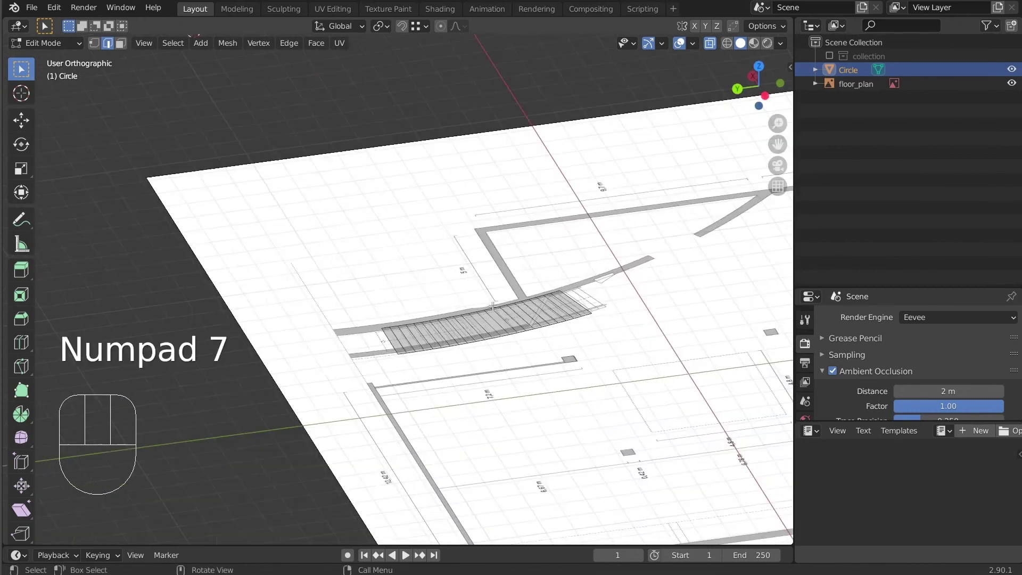
{"action": "scroll", "coordinate": [397, 279], "scroll_direction": "up", "scroll_amount": 4}
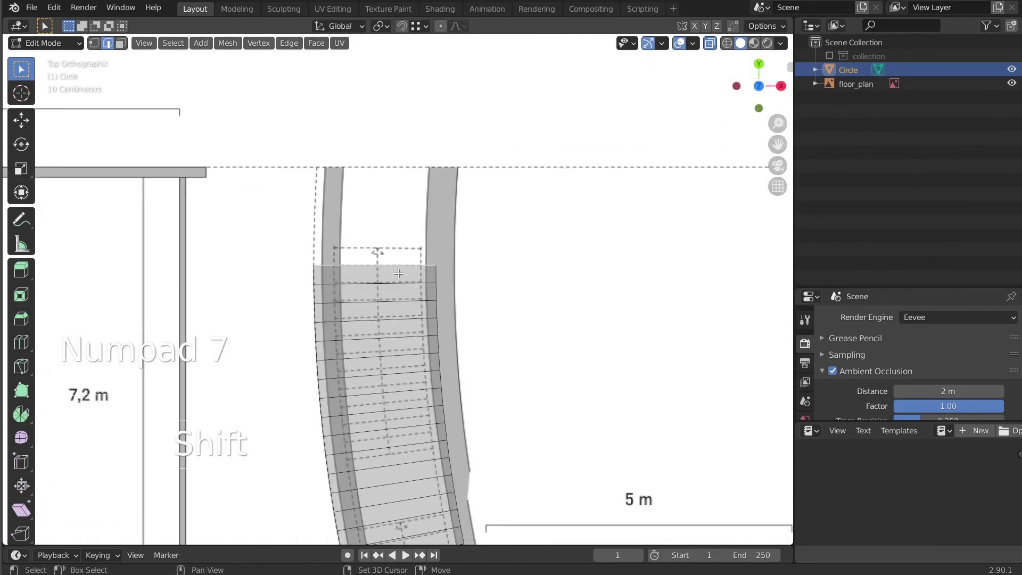
{"action": "middle_click_drag", "start_coordinate": [398, 279], "coordinate": [421, 295], "text": "shift"}
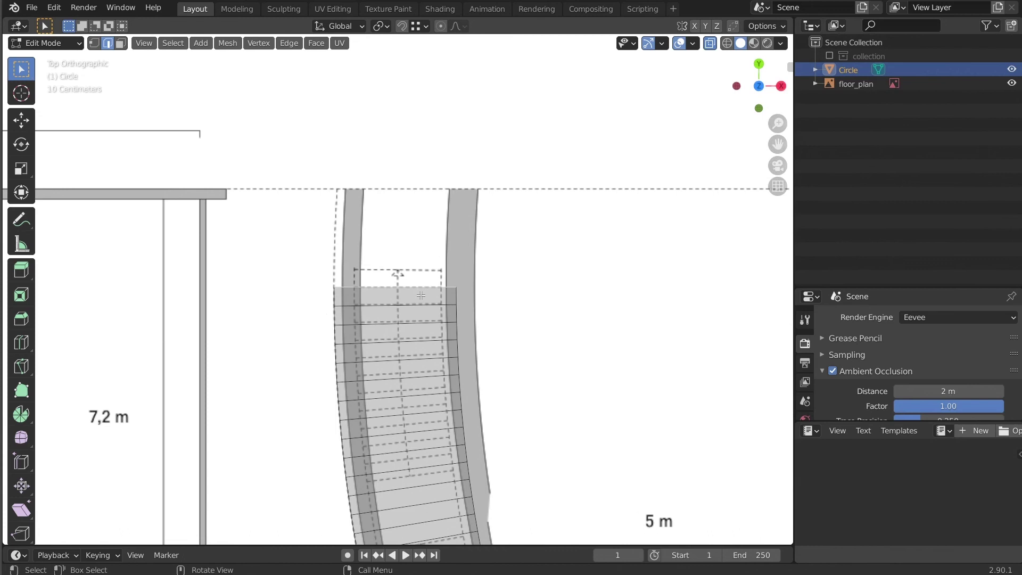
{"action": "scroll", "coordinate": [421, 295], "scroll_direction": "down", "scroll_amount": 4}
{"action": "middle_click_drag", "start_coordinate": [419, 306], "coordinate": [418, 355], "text": "shift"}
{"action": "key", "text": "g"}
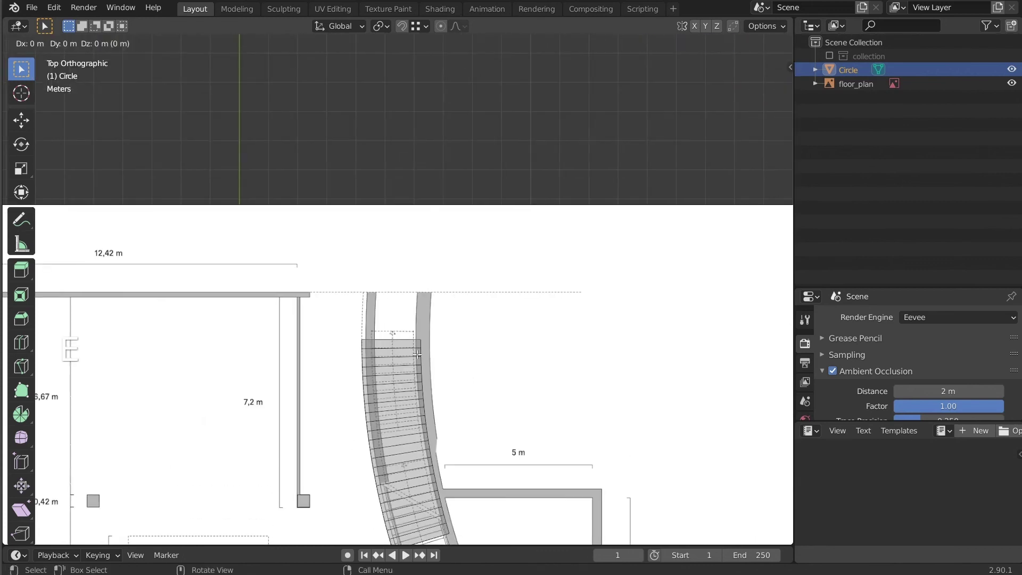
{"action": "key", "text": "y"}
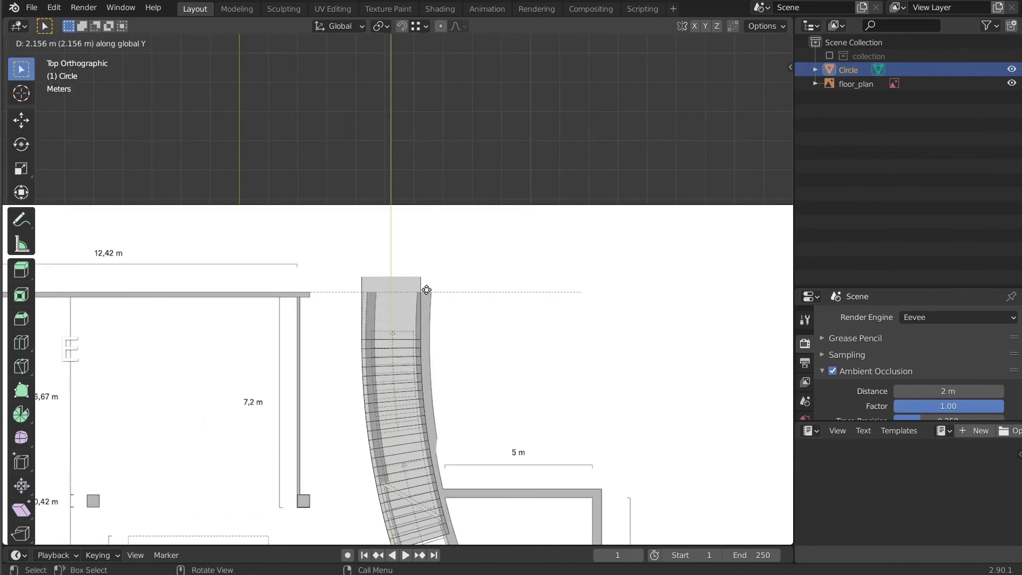
{"action": "left_click", "coordinate": [438, 189]}
Select the whole strip and extrude it upward by about 1.8 m
{"action": "scroll", "coordinate": [446, 277], "scroll_direction": "down", "scroll_amount": 4}
{"action": "middle_click_drag", "start_coordinate": [452, 351], "coordinate": [523, 225], "text": "shift"}
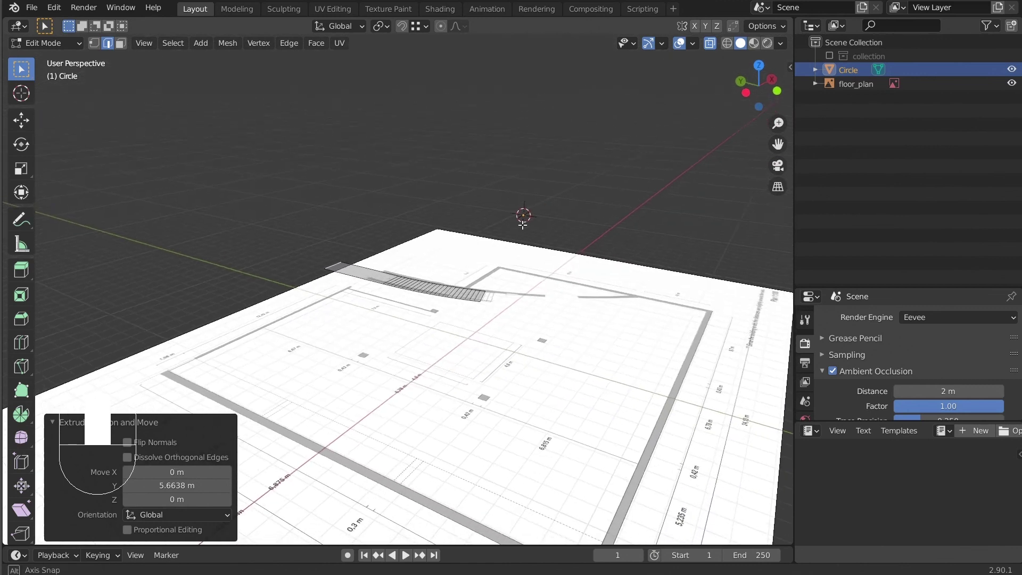
{"action": "key", "text": "a"}
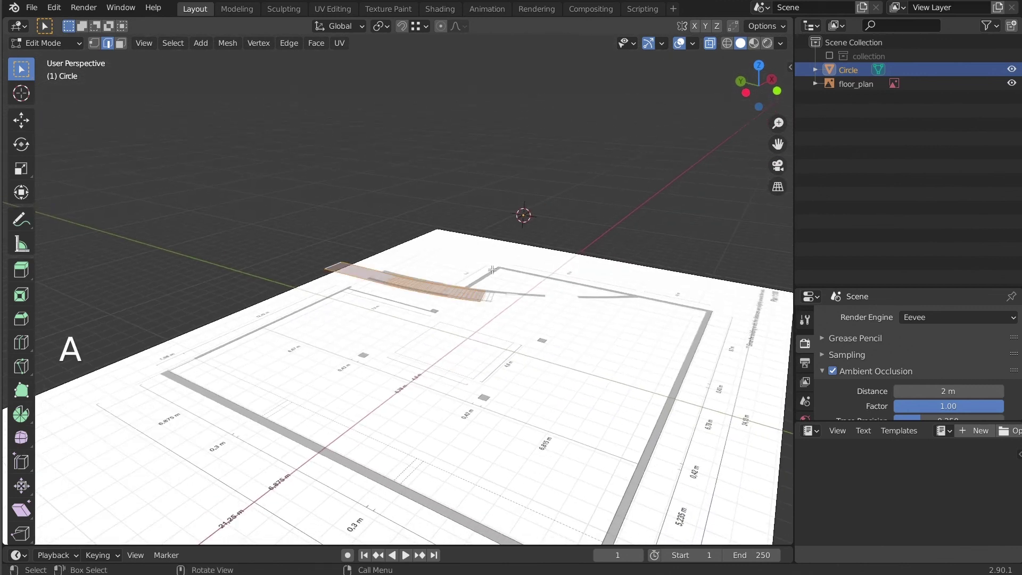
{"action": "key", "text": "e"}
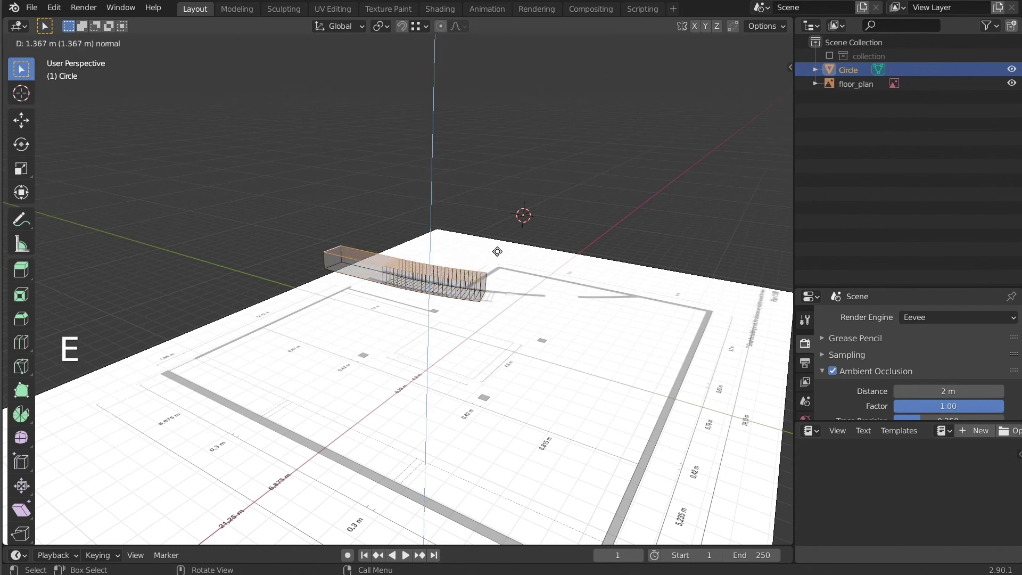
{"action": "left_click", "coordinate": [498, 246]}
Raise the extruded block's upper face further along Z and return to Object Mode
{"action": "mouse_move", "coordinate": [545, 244]}
{"action": "middle_mouse_down"}
{"action": "mouse_move", "coordinate": [483, 219]}
{"action": "mouse_move", "coordinate": [433, 231]}
{"action": "mouse_move", "coordinate": [541, 228]}
{"action": "middle_mouse_up"}
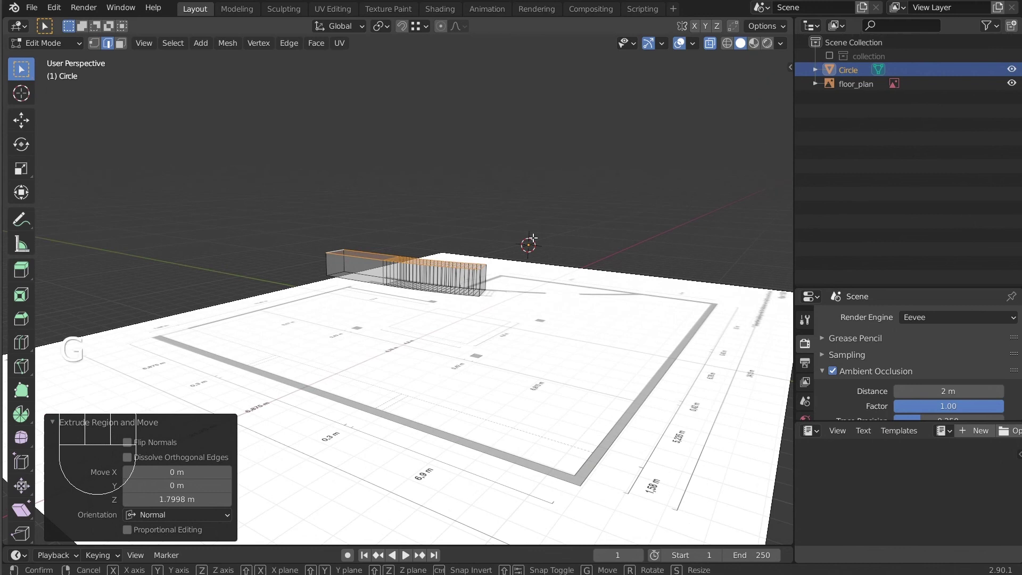
{"action": "key", "text": "g"}
{"action": "key", "text": "z"}
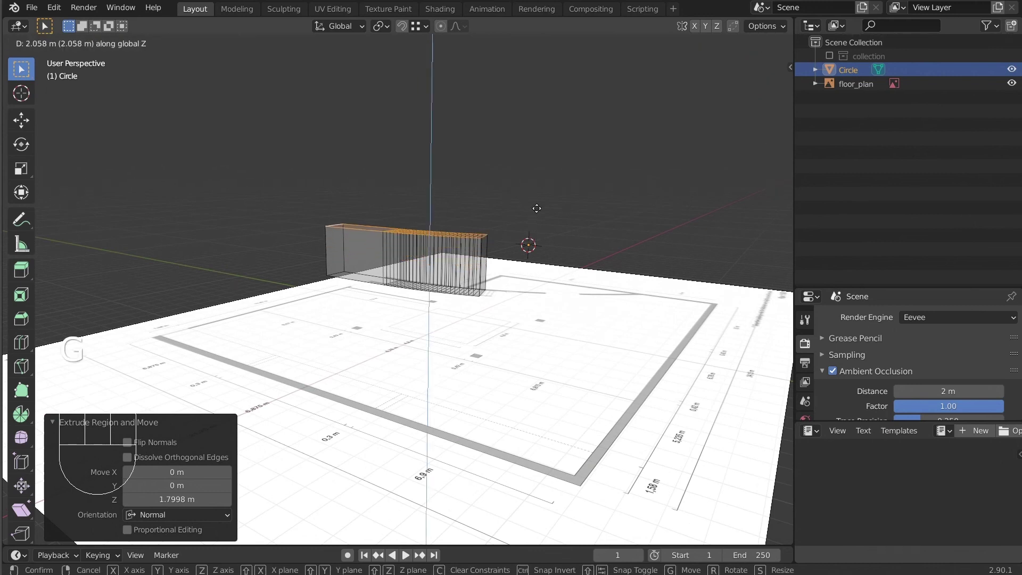
{"action": "left_click", "coordinate": [530, 184]}
{"action": "key", "text": "Tab"}
Include the building collection in the view layer again and turn off X-ray
{"action": "middle_click_drag", "start_coordinate": [540, 145], "coordinate": [508, 204]}
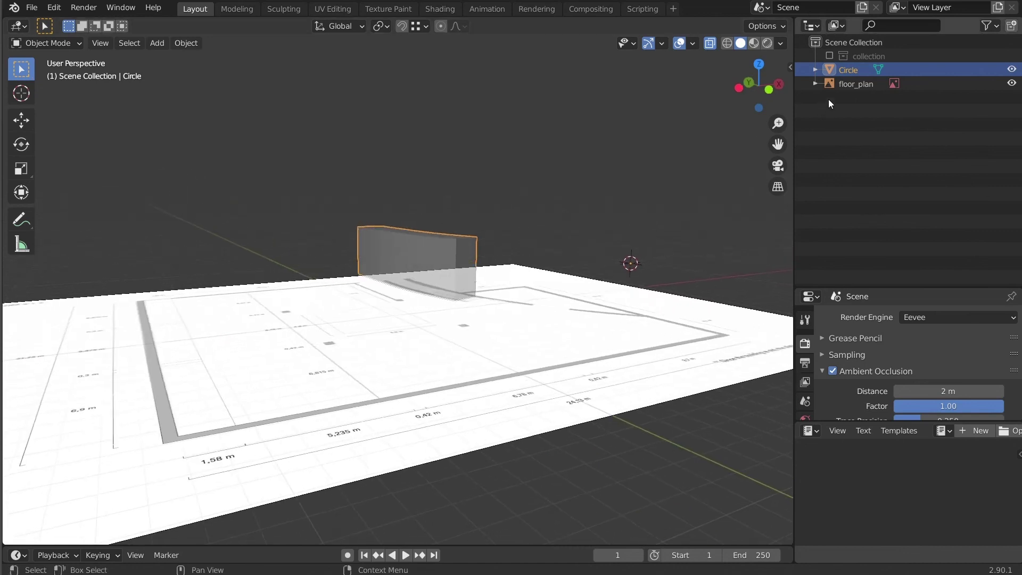
{"action": "left_click", "coordinate": [830, 55]}
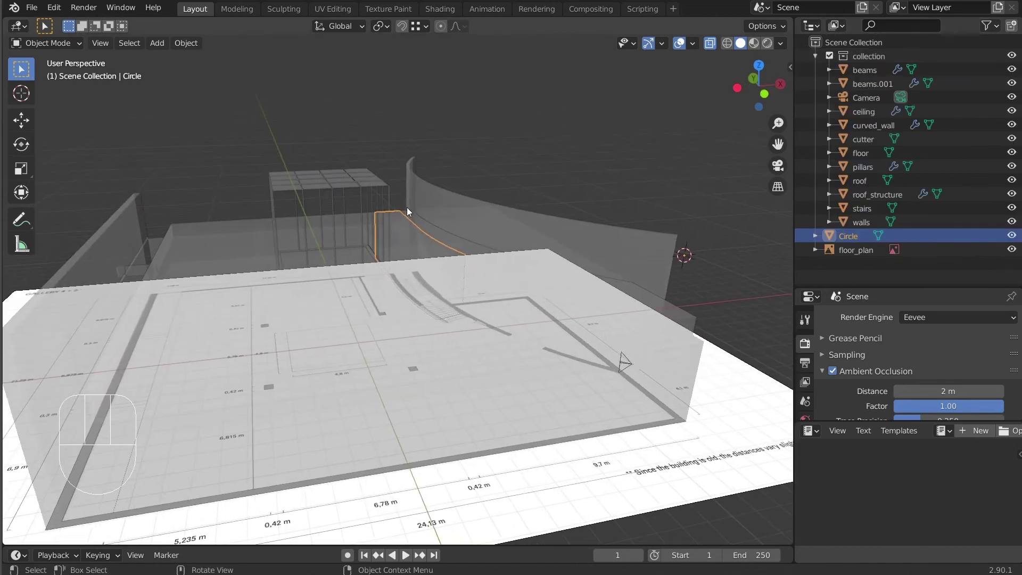
{"action": "left_click", "coordinate": [710, 43]}
{"action": "middle_click_drag", "start_coordinate": [526, 192], "coordinate": [455, 205]}
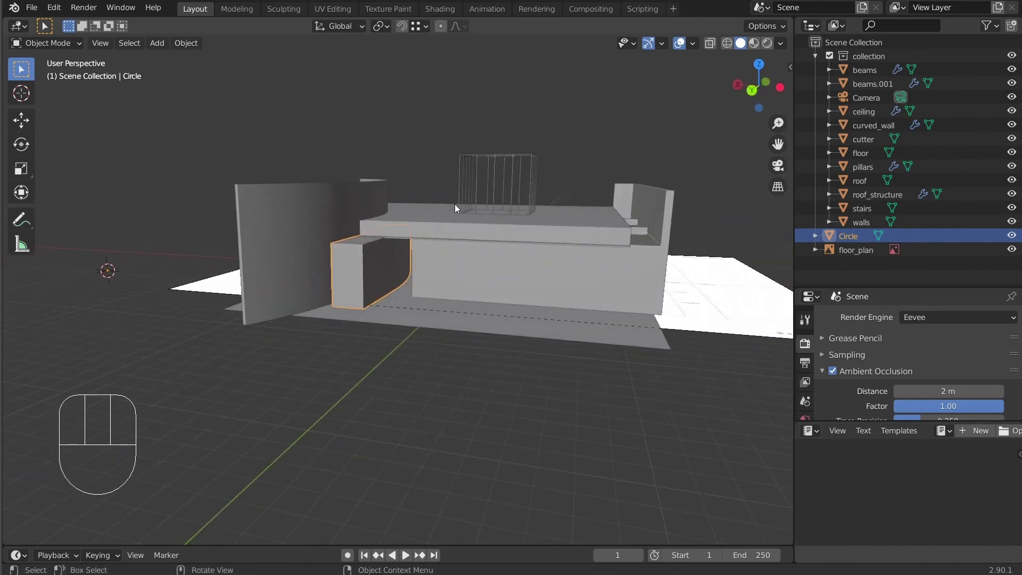
Move the Circle block up about 2.46 m along Z so it passes through the ceiling and roof level
{"action": "key", "text": "g"}
{"action": "key", "text": "z"}
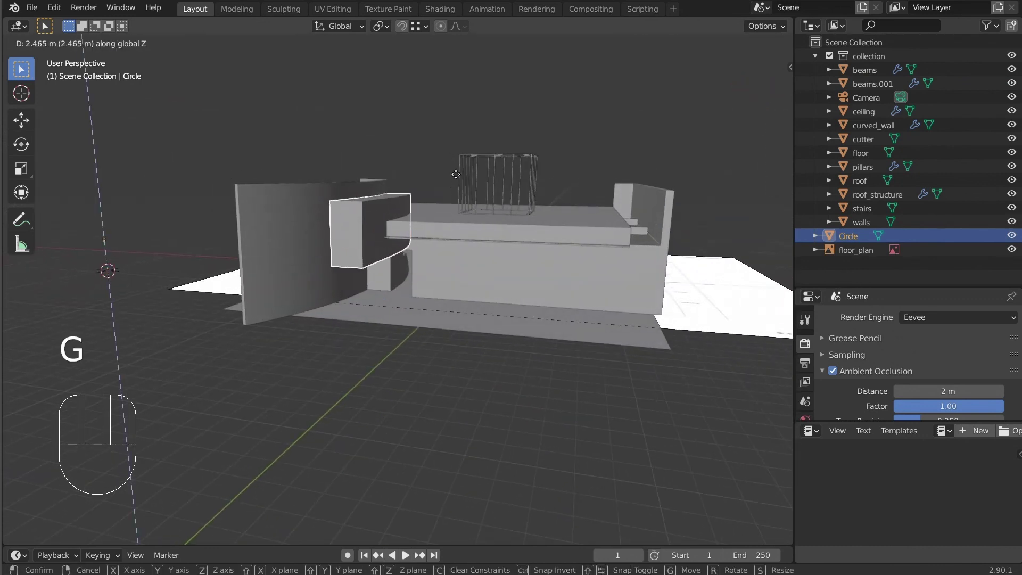
{"action": "left_click", "coordinate": [391, 214]}
{"action": "scroll", "coordinate": [392, 214], "scroll_direction": "up", "scroll_amount": 5}
{"action": "middle_click_drag", "start_coordinate": [392, 214], "coordinate": [391, 237], "text": "shift"}
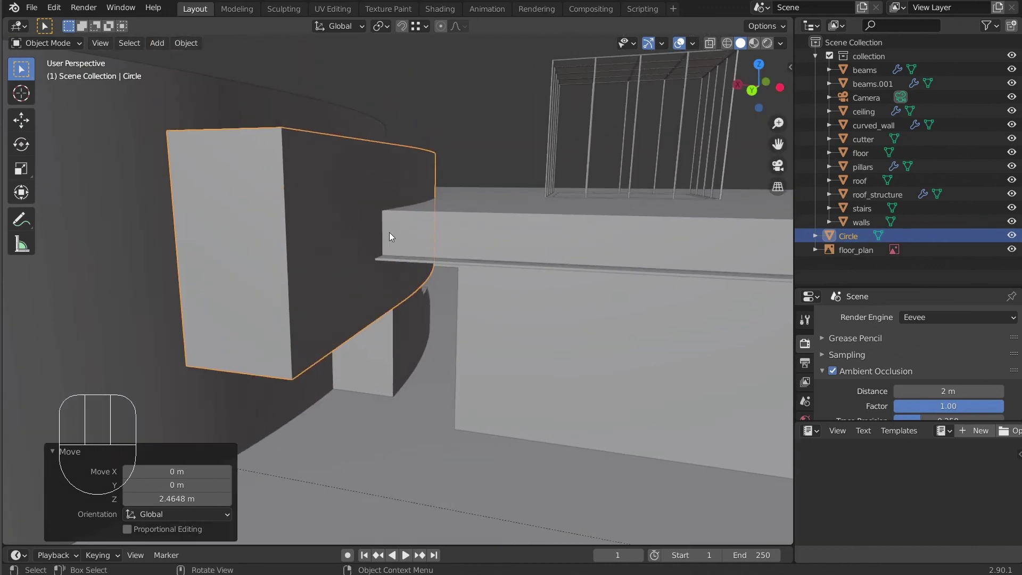
Select the ceiling, enlarge the Properties editor and show the ceiling's modifiers with the Solidify and Boolean settings collapsed
{"action": "middle_click_drag", "start_coordinate": [364, 203], "coordinate": [228, 182]}
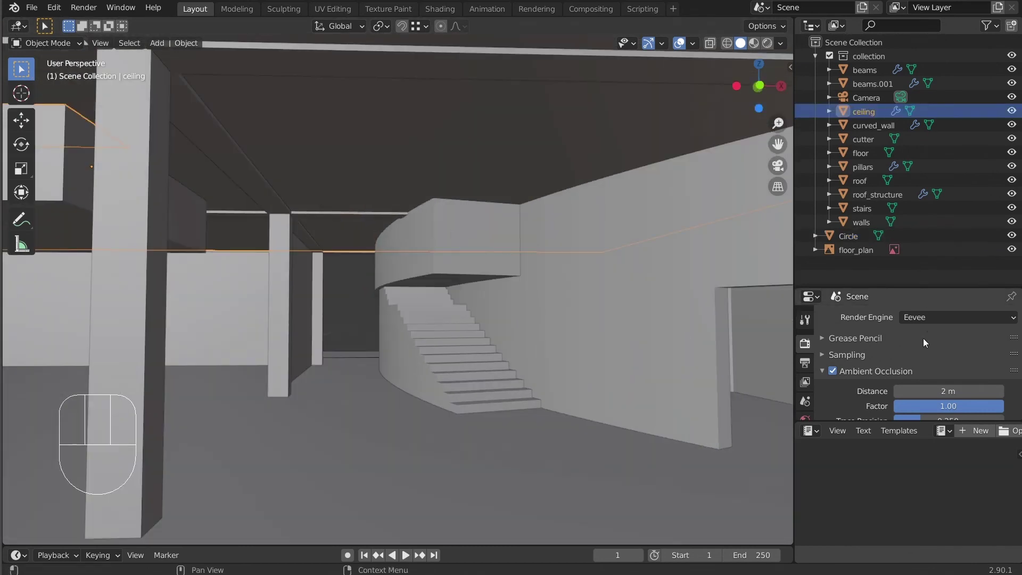
{"action": "left_click_drag", "start_coordinate": [869, 289], "coordinate": [863, 137]}
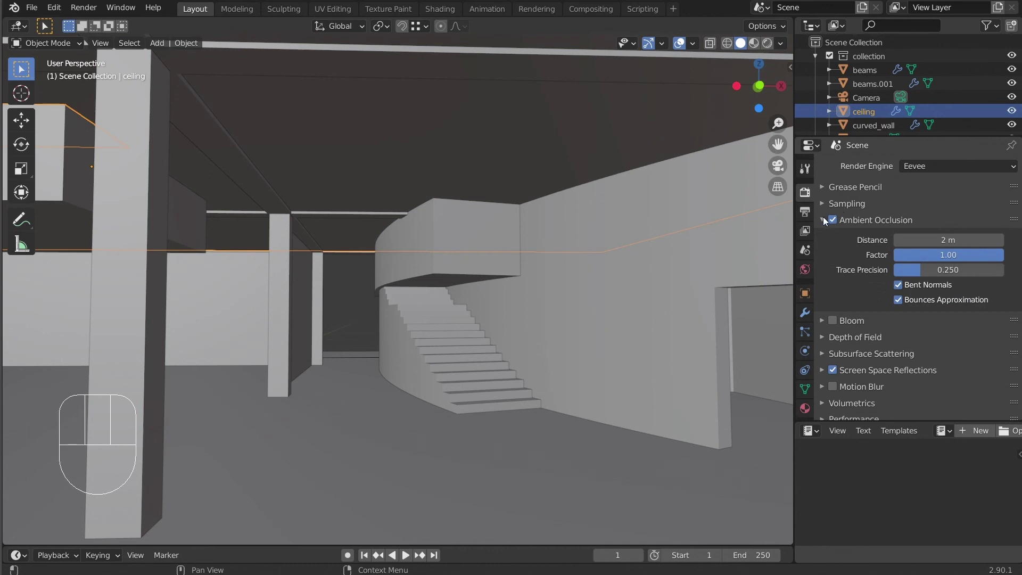
{"action": "left_click", "coordinate": [823, 219]}
{"action": "left_click", "coordinate": [805, 312]}
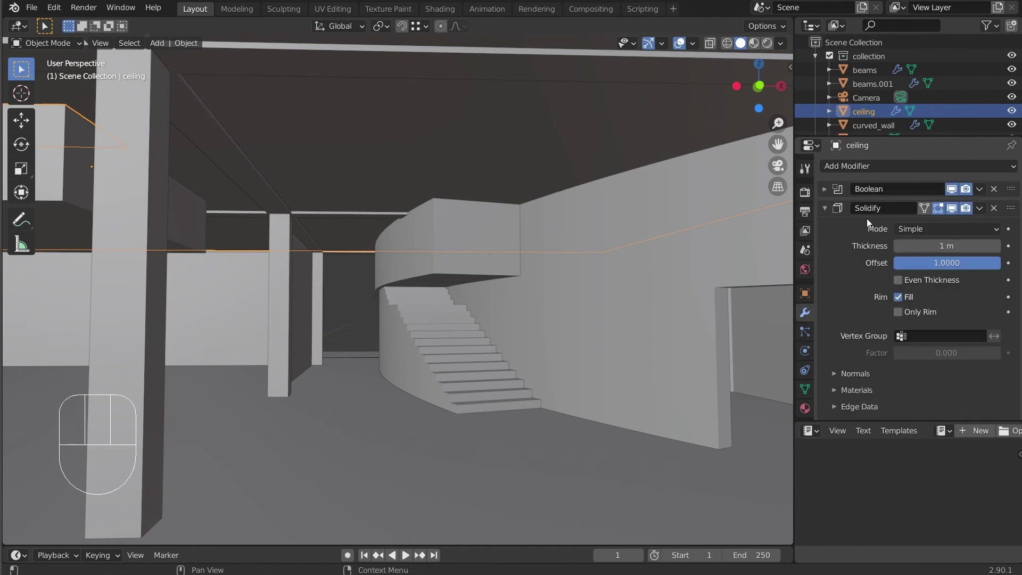
{"action": "left_click", "coordinate": [826, 207]}
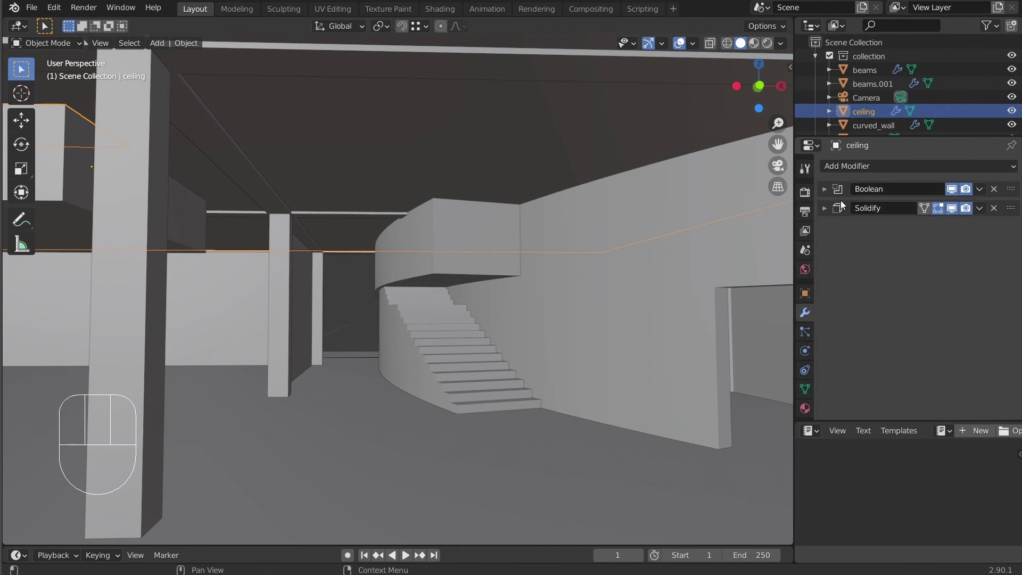
{"action": "left_click", "coordinate": [823, 190]}
{"action": "left_click", "coordinate": [823, 190]}
Examine from above and below how the curved Circle block passes through the ceiling over the stairs
{"action": "scroll", "coordinate": [135, 242], "scroll_direction": "down", "scroll_amount": 3}
{"action": "middle_click_drag", "start_coordinate": [136, 246], "coordinate": [313, 330], "text": "shift"}
{"action": "middle_click_drag", "start_coordinate": [432, 376], "coordinate": [453, 352], "text": "shift"}
{"action": "middle_click_drag", "start_coordinate": [525, 421], "coordinate": [557, 413]}
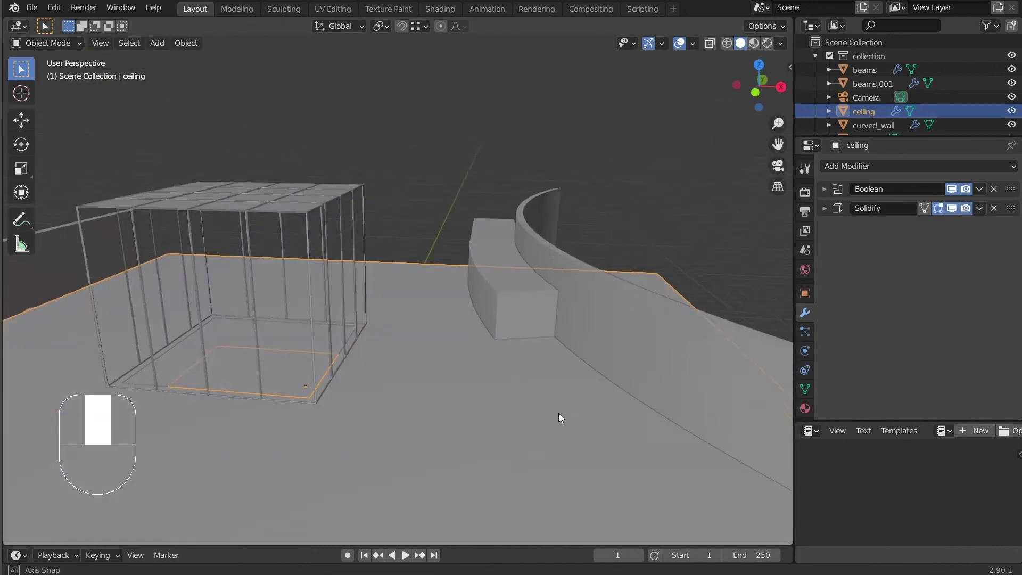
{"action": "scroll", "coordinate": [468, 372], "scroll_direction": "up", "scroll_amount": 3}
{"action": "middle_click_drag", "start_coordinate": [465, 371], "coordinate": [467, 376], "text": "shift"}
{"action": "middle_click_drag", "start_coordinate": [468, 388], "coordinate": [442, 322]}
{"action": "scroll", "coordinate": [478, 371], "scroll_direction": "up", "scroll_amount": 3}
{"action": "scroll", "coordinate": [467, 358], "scroll_direction": "down", "scroll_amount": 4}
{"action": "scroll", "coordinate": [439, 314], "scroll_direction": "up", "scroll_amount": 3}
{"action": "middle_click_drag", "start_coordinate": [432, 305], "coordinate": [412, 295]}
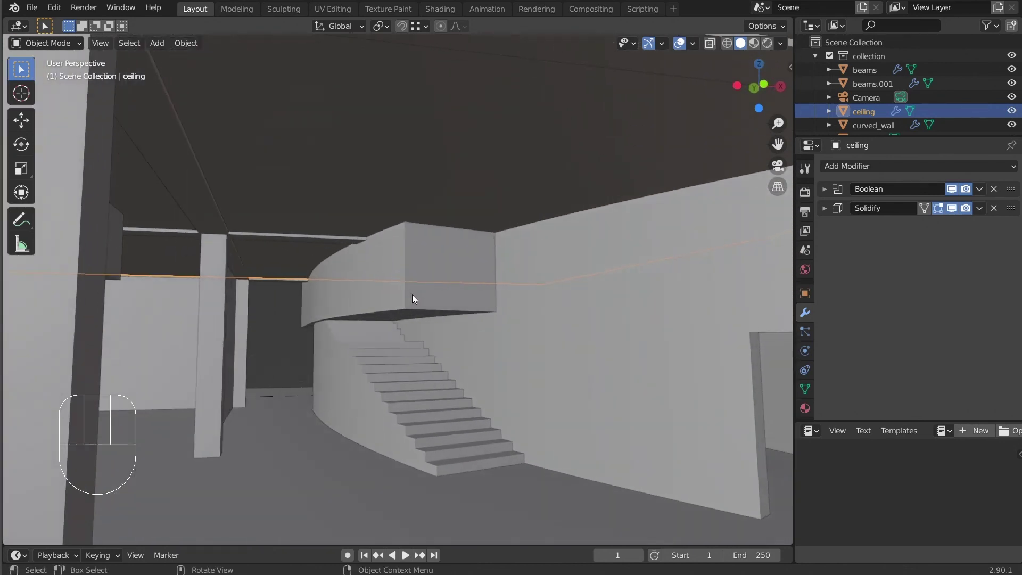
Add a second Boolean modifier to the ceiling in Difference mode with Circle as its cutting object
{"action": "left_click", "coordinate": [871, 166]}
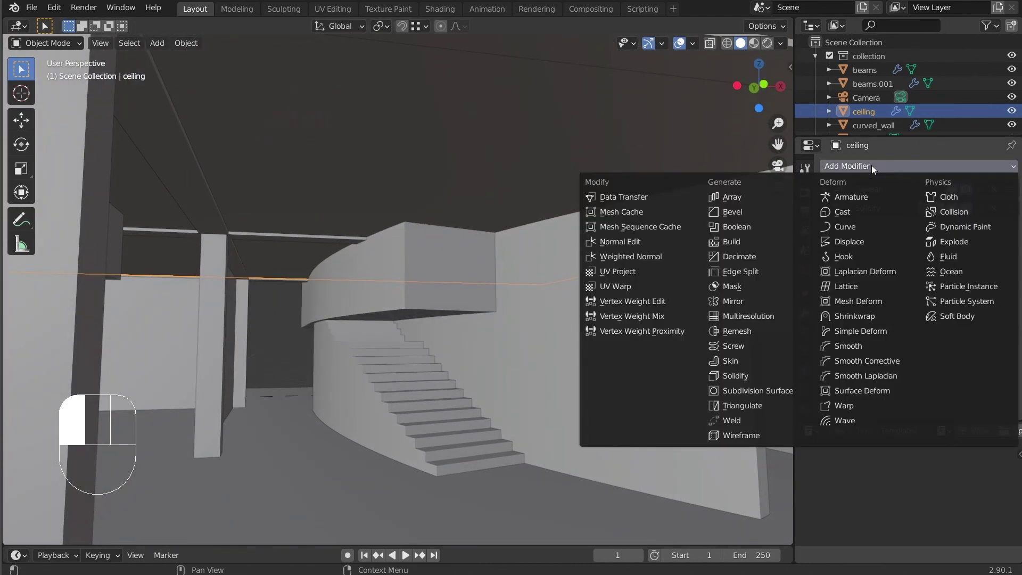
{"action": "left_click", "coordinate": [759, 225]}
{"action": "left_click", "coordinate": [994, 264]}
{"action": "left_click", "coordinate": [448, 245]}
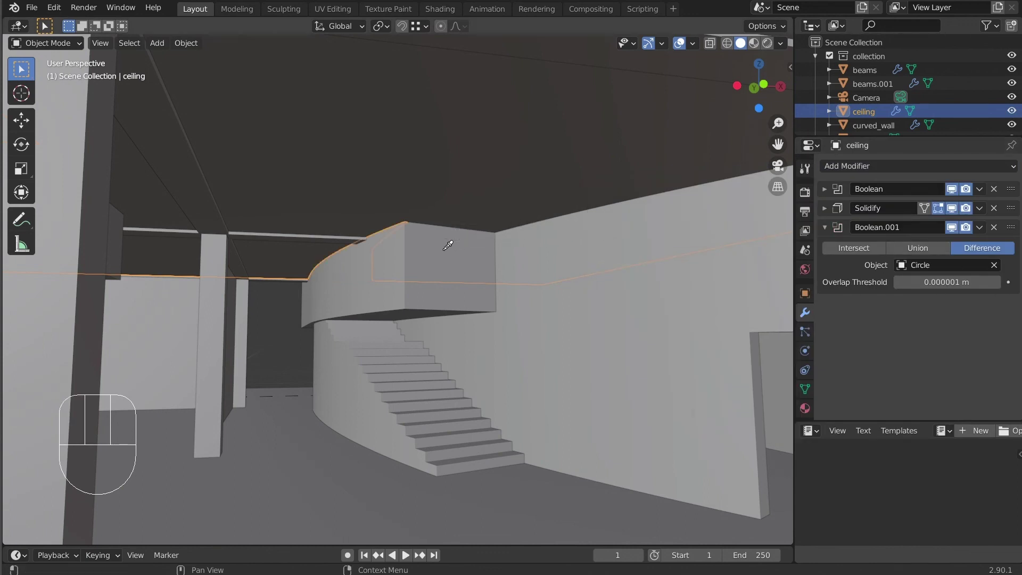
Set the viewport display of the Circle block above the stairs to Wire
{"action": "middle_click_drag", "start_coordinate": [448, 246], "coordinate": [563, 254]}
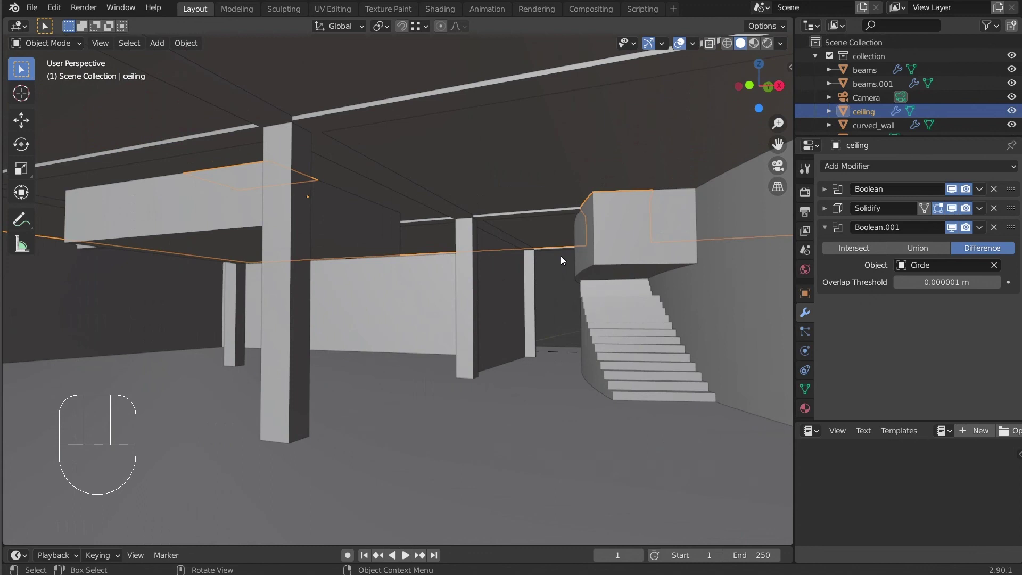
{"action": "left_click", "coordinate": [395, 234]}
{"action": "left_click", "coordinate": [408, 235]}
{"action": "left_click", "coordinate": [360, 232]}
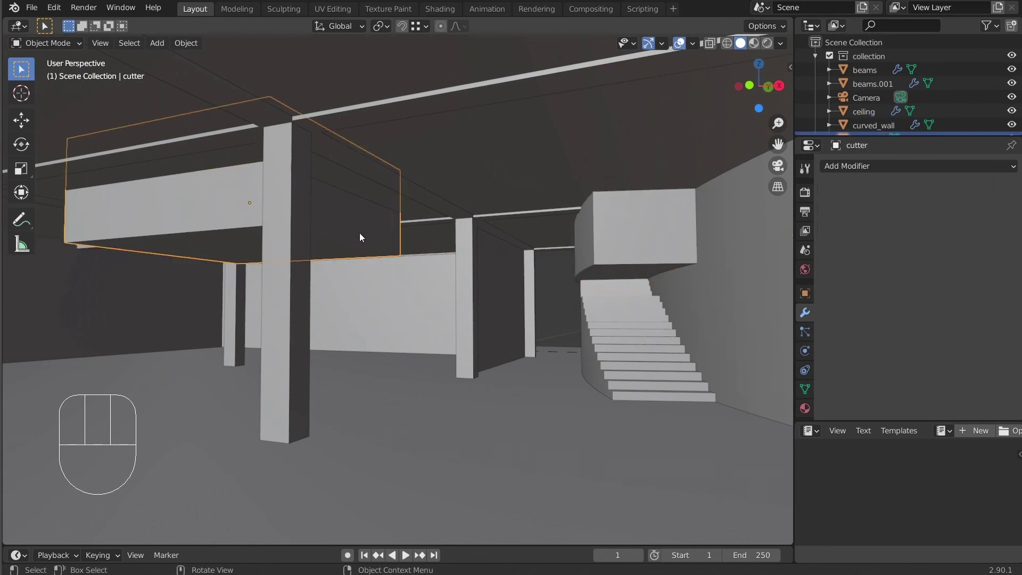
{"action": "left_click", "coordinate": [613, 225]}
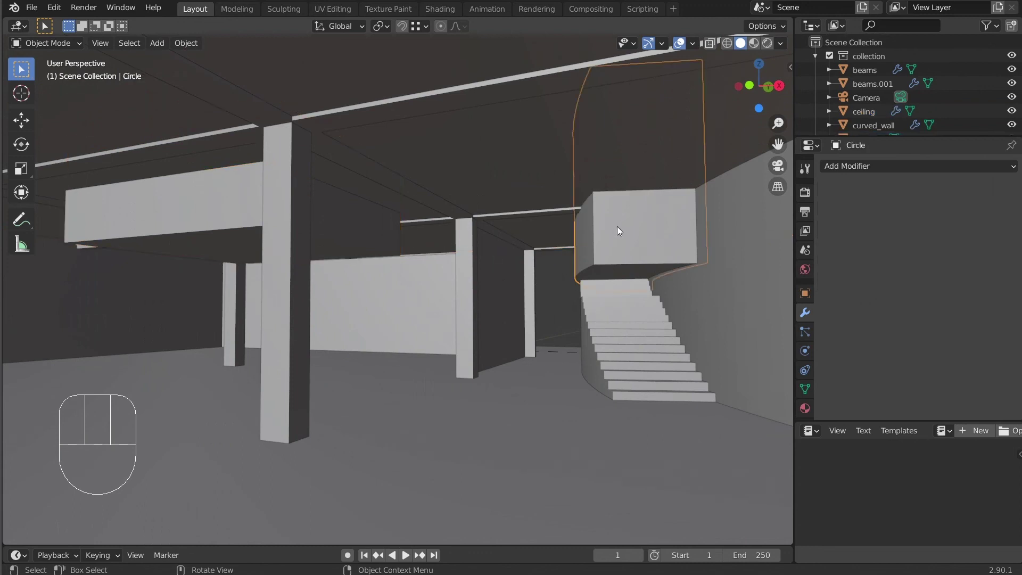
{"action": "middle_click_drag", "start_coordinate": [617, 226], "coordinate": [558, 247]}
{"action": "middle_click_drag", "start_coordinate": [664, 247], "coordinate": [591, 246], "text": "shift"}
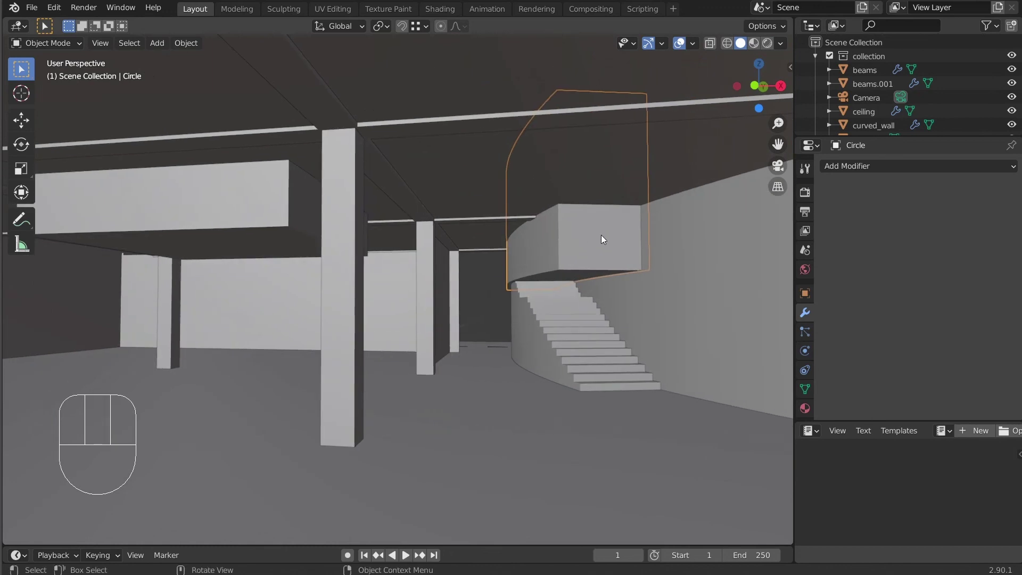
{"action": "left_click", "coordinate": [800, 293]}
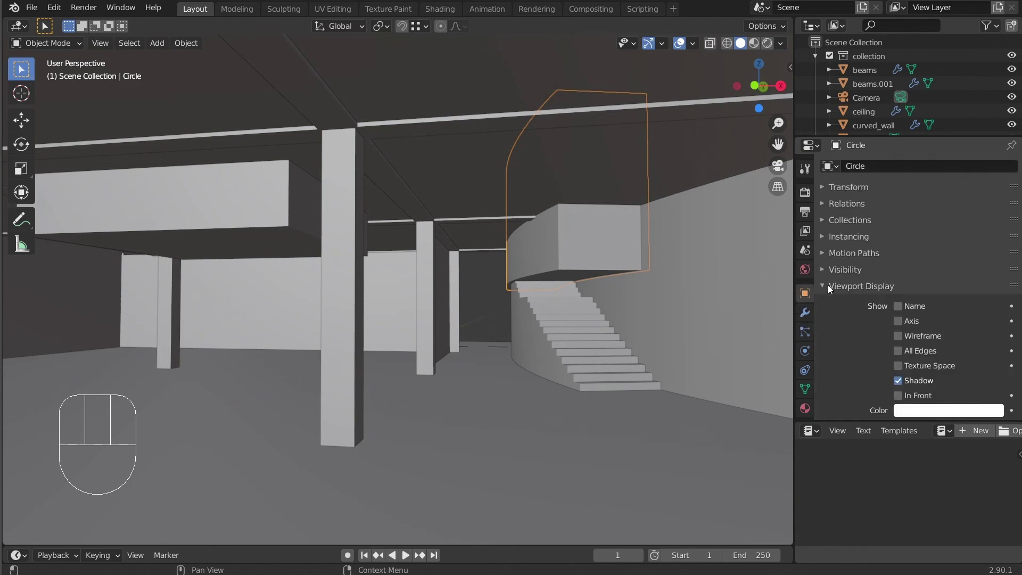
{"action": "left_click", "coordinate": [831, 286]}
{"action": "left_click", "coordinate": [821, 287]}
{"action": "scroll", "coordinate": [879, 295], "scroll_direction": "down", "scroll_amount": 3}
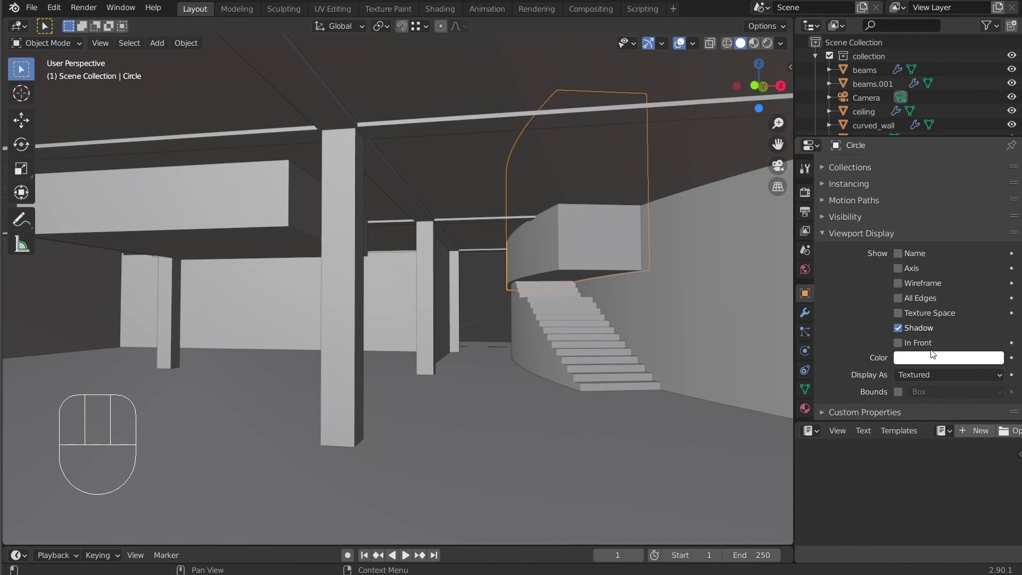
{"action": "left_click", "coordinate": [927, 374]}
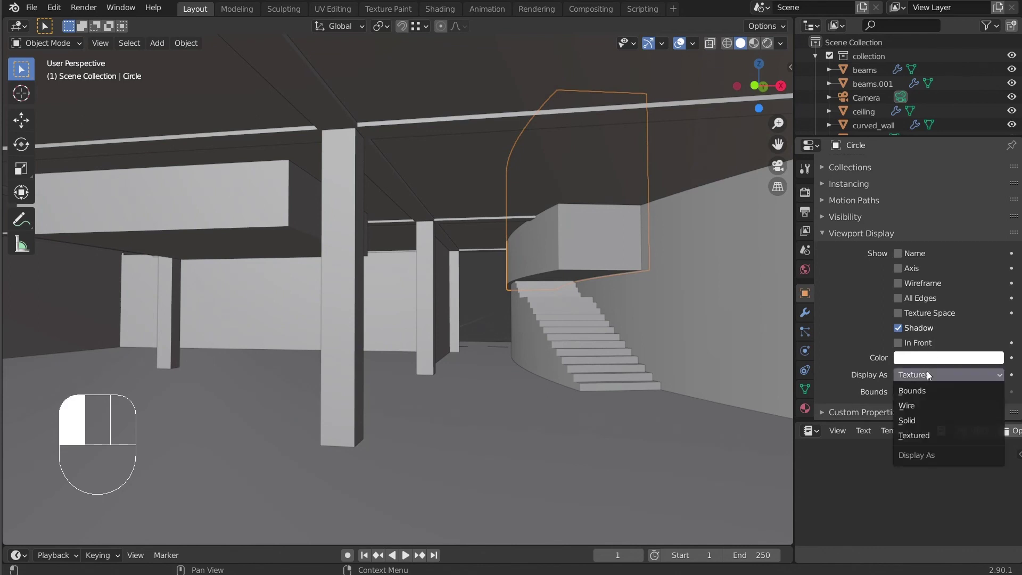
{"action": "left_click", "coordinate": [927, 404]}
Set the viewport display of the rectangular cutter block to Wire and enlarge the Outliner
{"action": "middle_click_drag", "start_coordinate": [745, 367], "coordinate": [580, 301]}
{"action": "left_click", "coordinate": [287, 247]}
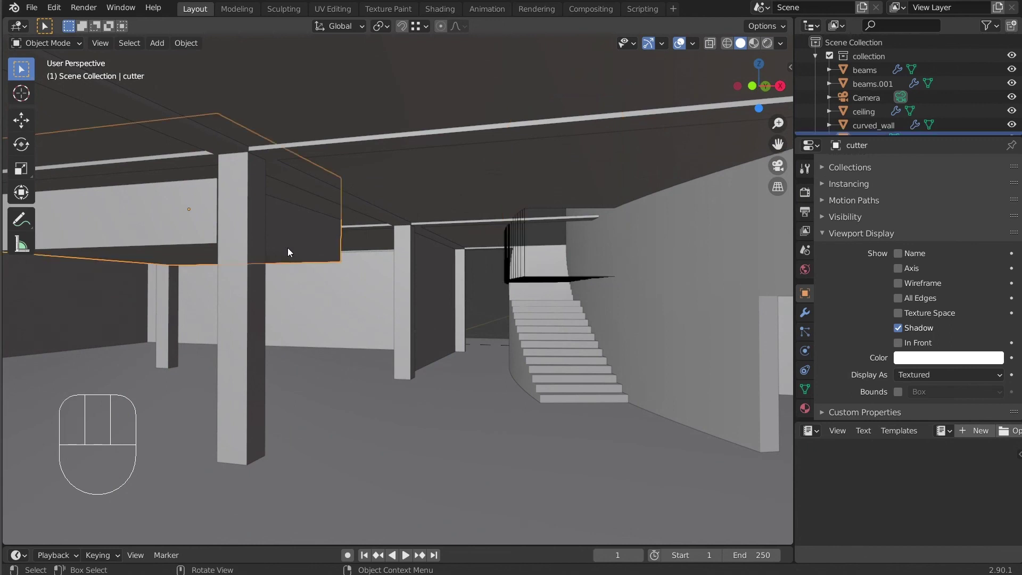
{"action": "left_click", "coordinate": [909, 372]}
{"action": "left_click", "coordinate": [914, 406]}
{"action": "middle_click_drag", "start_coordinate": [309, 229], "coordinate": [411, 229], "text": "shift"}
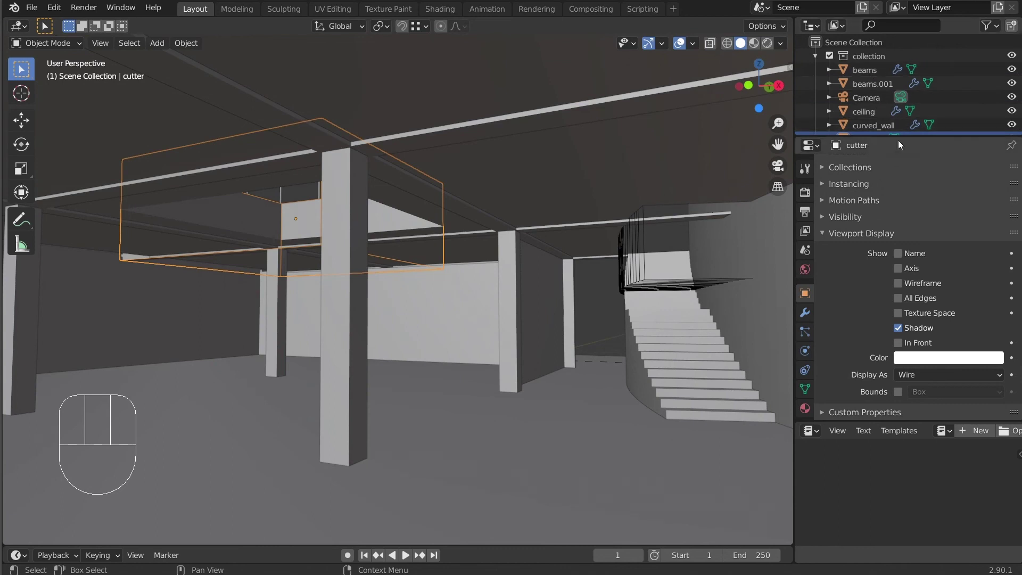
{"action": "left_click_drag", "start_coordinate": [904, 133], "coordinate": [904, 210]}
{"action": "left_click", "coordinate": [646, 237]}
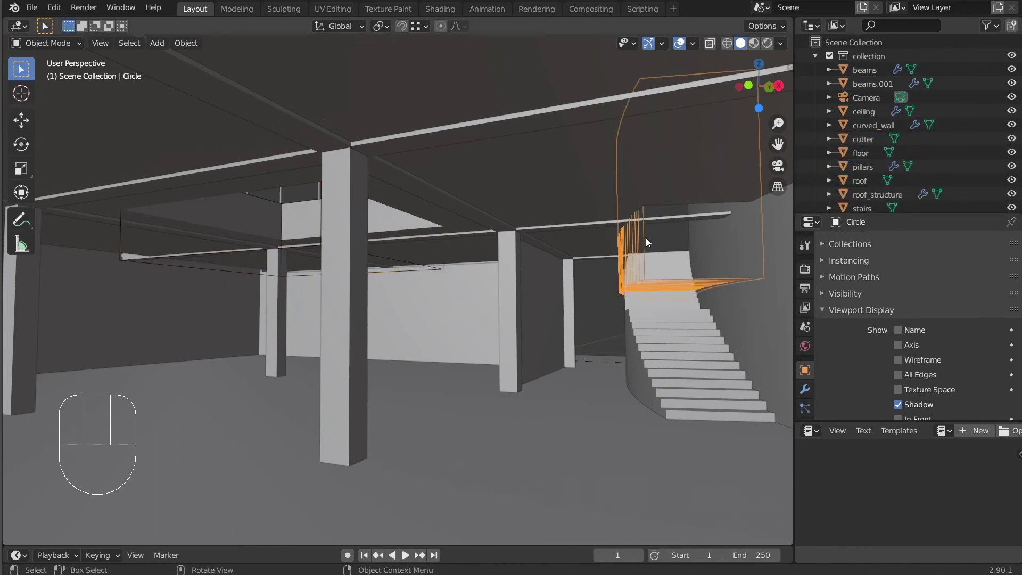
{"action": "key", "text": "g"}
{"action": "right_click", "coordinate": [544, 232]}
{"action": "left_click", "coordinate": [429, 263]}
{"action": "key", "text": "g"}
{"action": "right_click", "coordinate": [502, 246]}
Cut the ceiling beams (beams.001) at the stair opening with a Boolean modifier in Difference mode using Circle
{"action": "middle_click_drag", "start_coordinate": [503, 246], "coordinate": [457, 268], "text": "shift"}
{"action": "middle_click_drag", "start_coordinate": [458, 268], "coordinate": [414, 278], "text": "shift"}
{"action": "scroll", "coordinate": [512, 286], "scroll_direction": "up", "scroll_amount": 3}
{"action": "middle_click_drag", "start_coordinate": [512, 286], "coordinate": [482, 229], "text": "shift"}
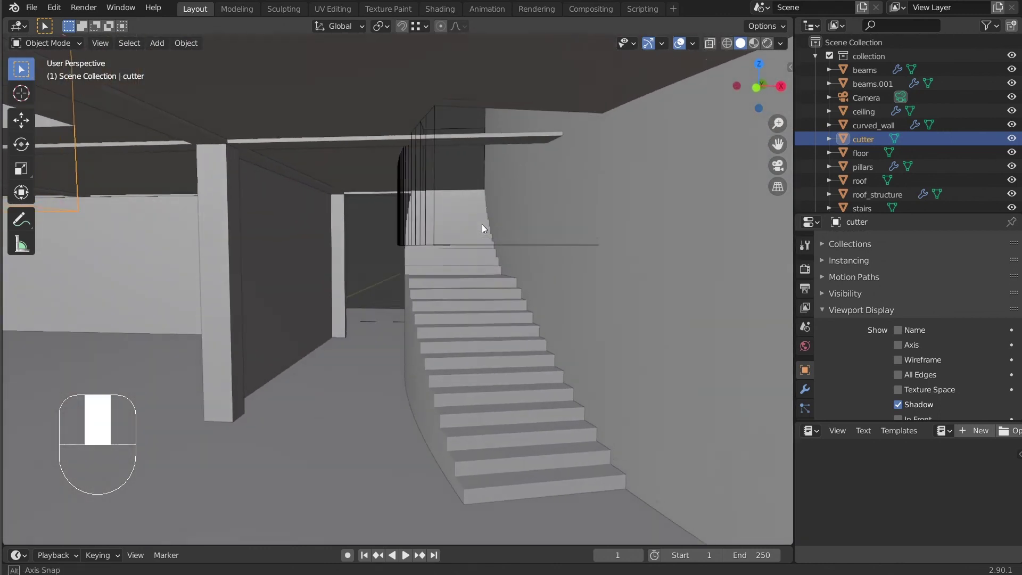
{"action": "left_click", "coordinate": [506, 135]}
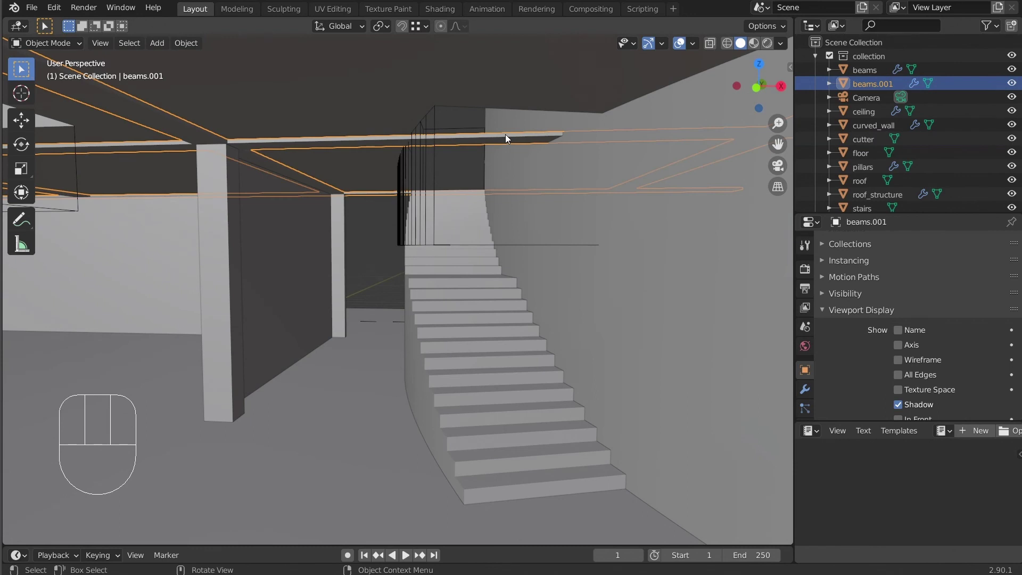
{"action": "scroll", "coordinate": [503, 134], "scroll_direction": "down", "scroll_amount": 2}
{"action": "middle_click_drag", "start_coordinate": [500, 133], "coordinate": [511, 132]}
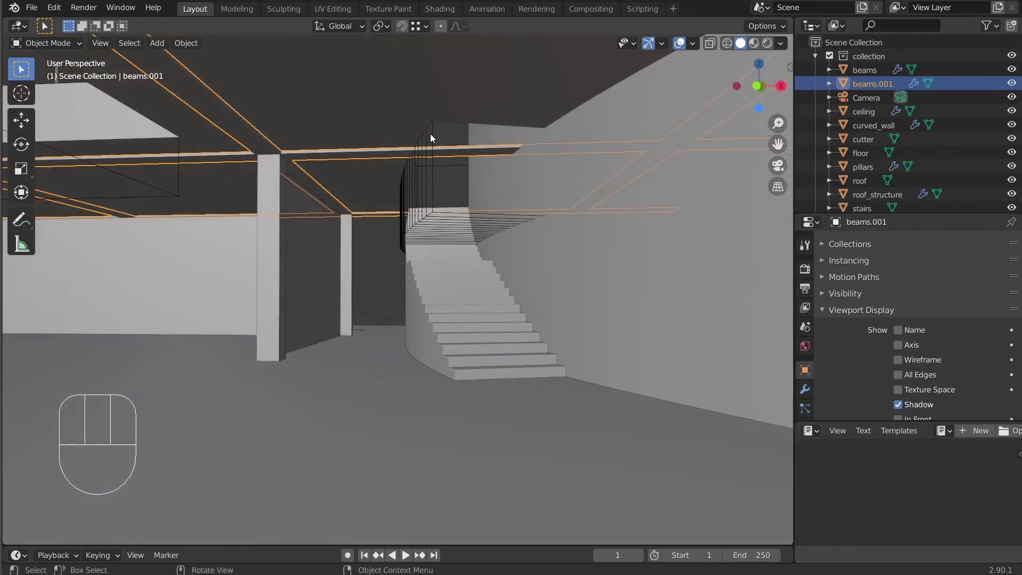
{"action": "left_click", "coordinate": [805, 389]}
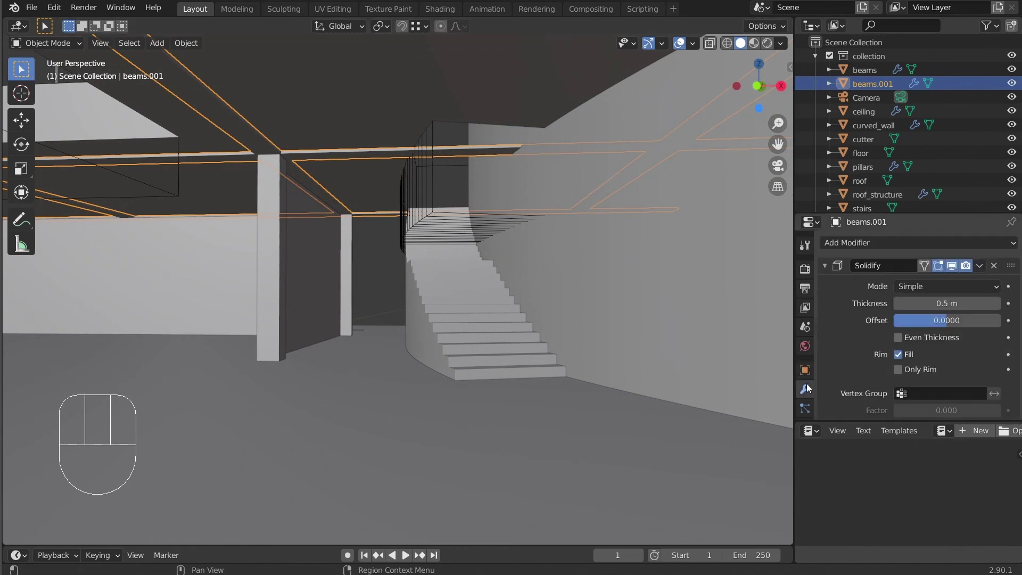
{"action": "left_click", "coordinate": [824, 261]}
{"action": "left_click", "coordinate": [867, 243]}
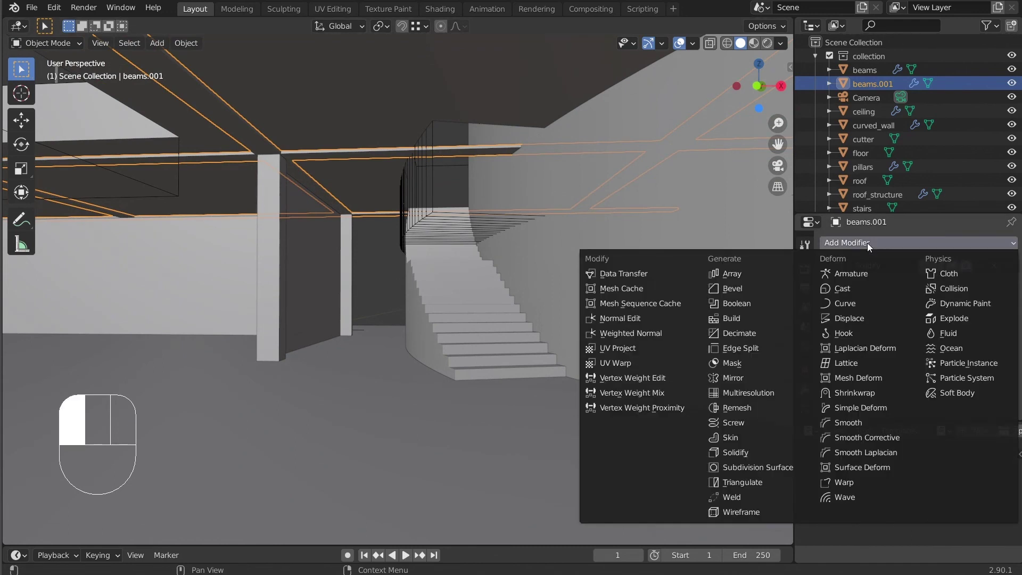
{"action": "left_click", "coordinate": [867, 243]}
{"action": "left_click", "coordinate": [867, 243]}
{"action": "left_click", "coordinate": [765, 309]}
{"action": "left_click", "coordinate": [993, 322]}
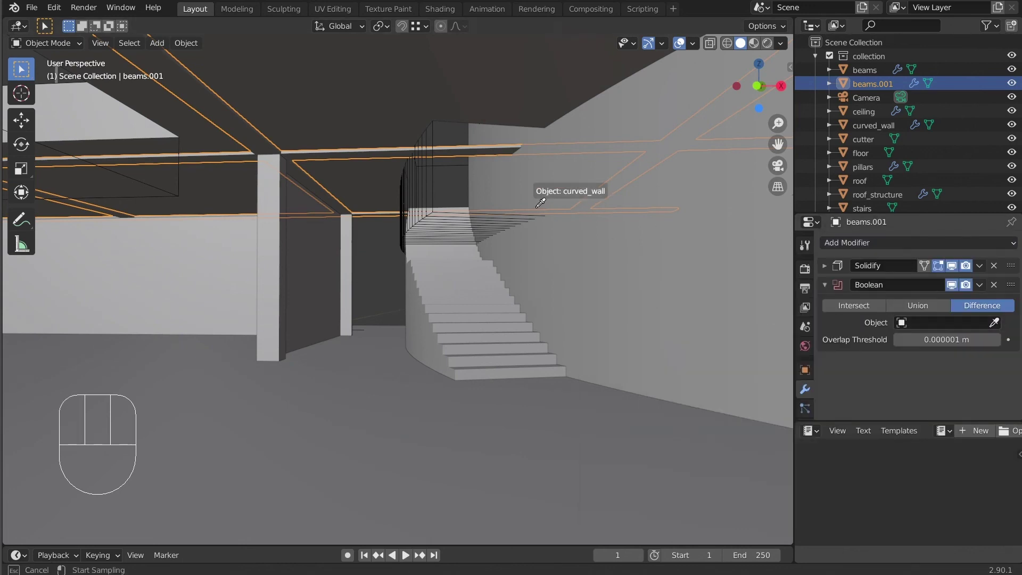
{"action": "left_click", "coordinate": [439, 193]}
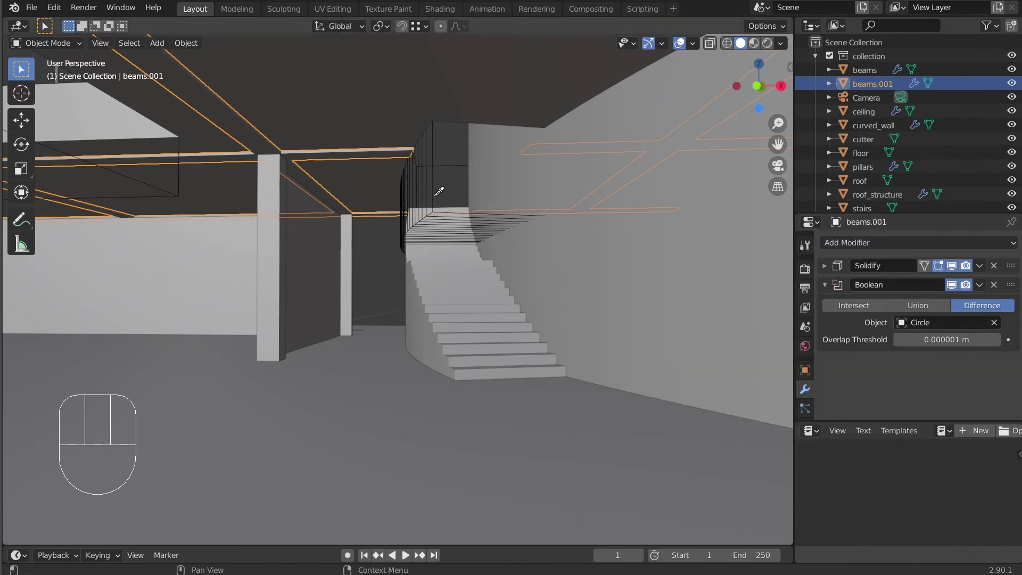
Select the ceiling and view the gallery interior through the scene camera
{"action": "left_click", "coordinate": [462, 140]}
{"action": "middle_click_drag", "start_coordinate": [450, 168], "coordinate": [397, 108]}
{"action": "left_click", "coordinate": [310, 104]}
{"action": "key", "text": "KP_0"}
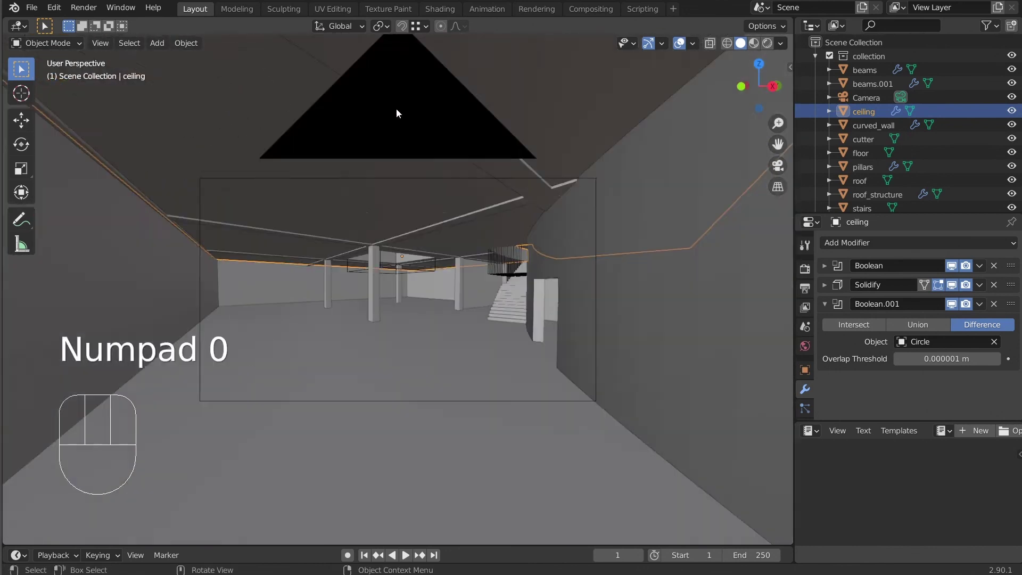